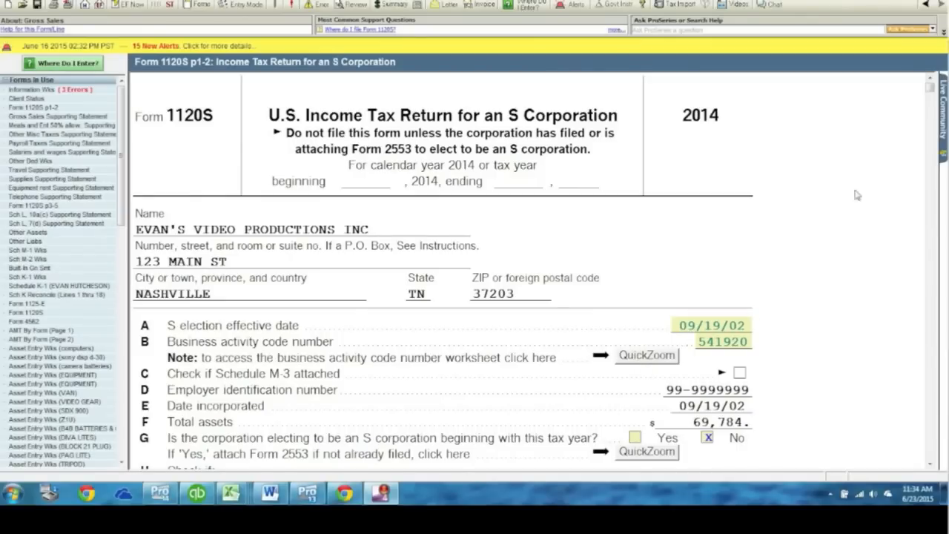
Examine the Income section of Form 1120S page 1, from gross receipts on line 1a to total income on line 6
scroll(932, 89, down, 1)
drag(932, 89, 935, 129)
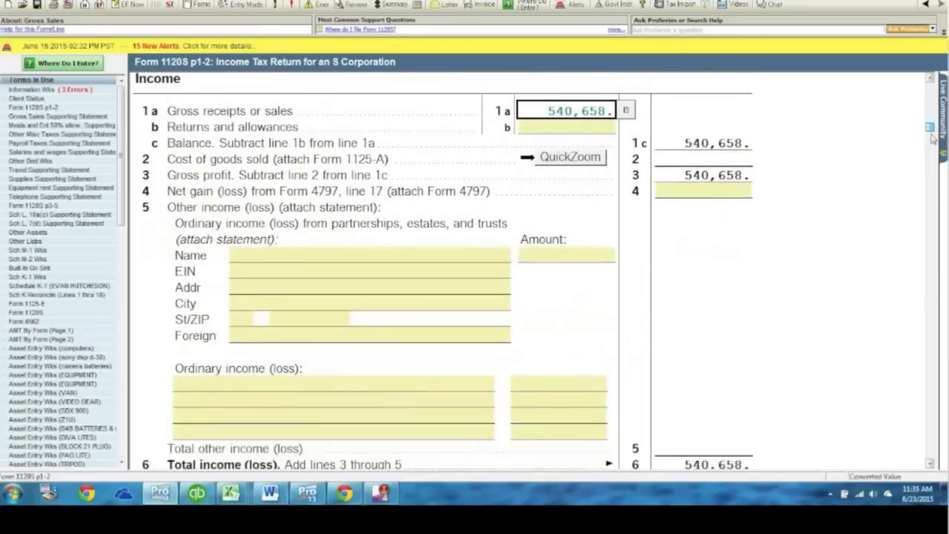
scroll(519, 341, down, 2)
scroll(519, 341, down, 6)
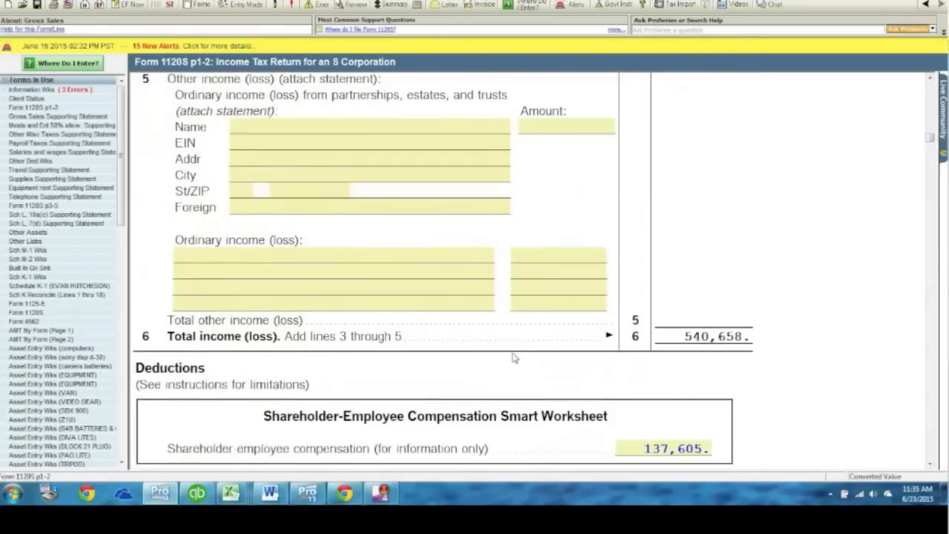
Examine the Deductions section of Form 1120S, from officer compensation on line 7 to ordinary business income on line 21
scroll(452, 324, down, 4)
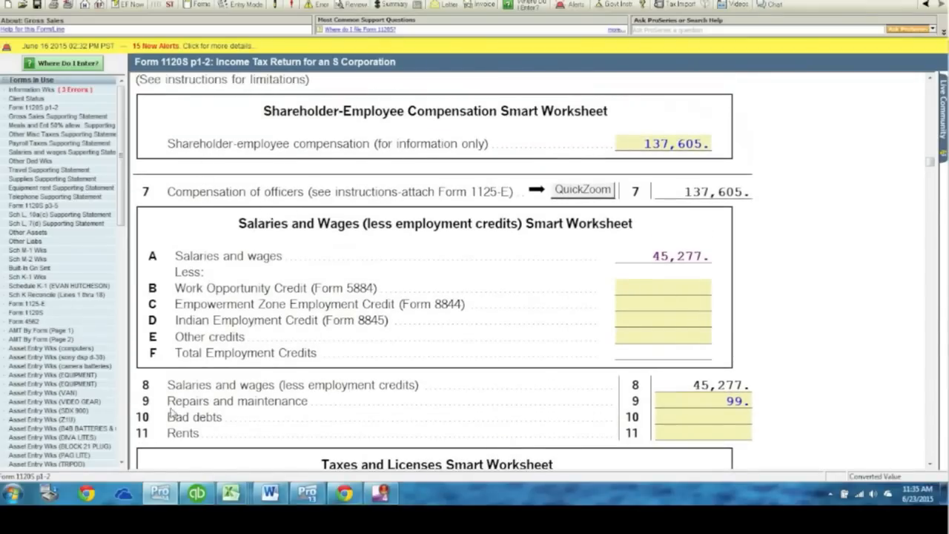
scroll(181, 422, down, 1)
scroll(182, 420, down, 2)
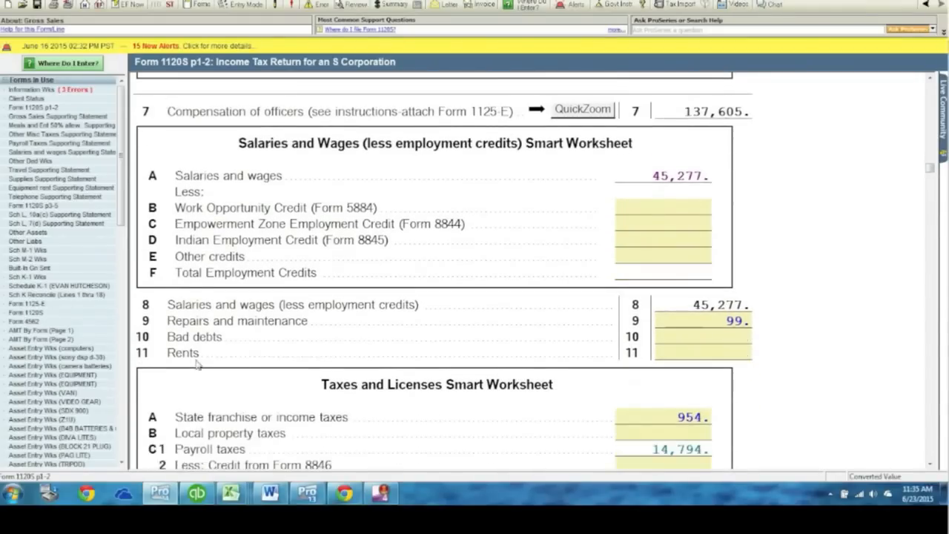
scroll(215, 375, down, 2)
scroll(260, 369, down, 6)
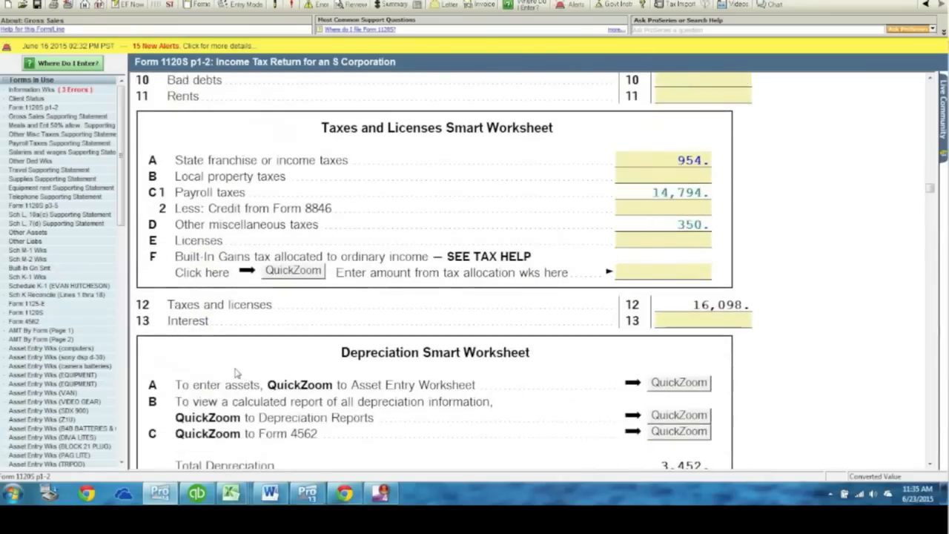
scroll(237, 296, down, 6)
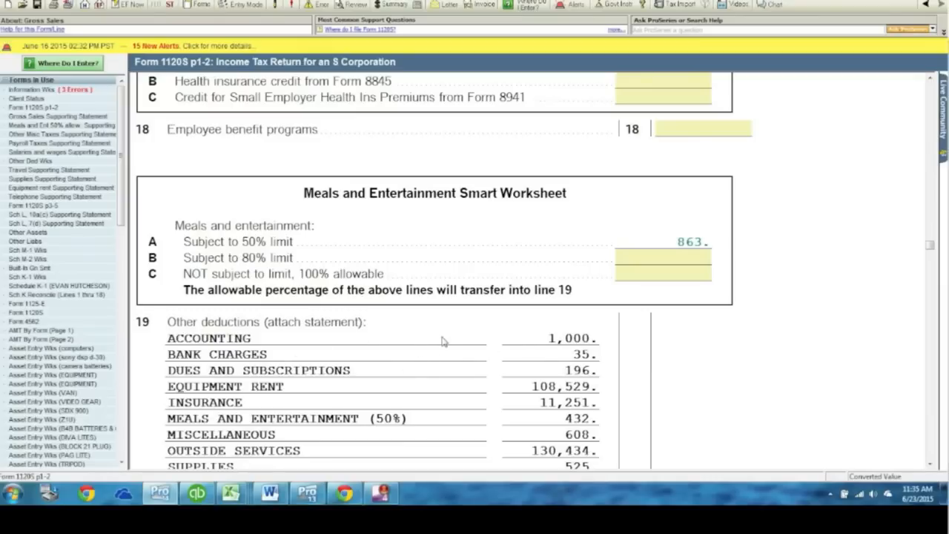
scroll(508, 369, down, 1)
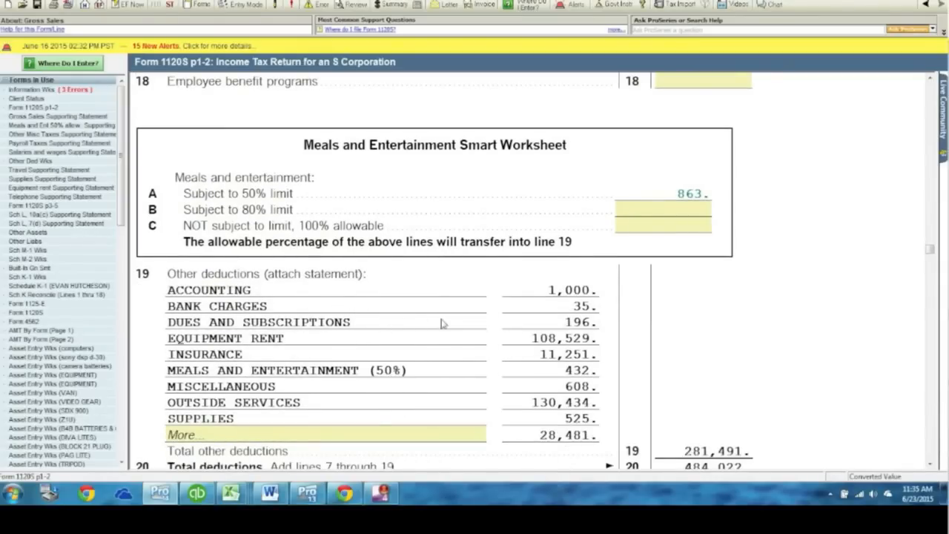
scroll(493, 372, down, 1)
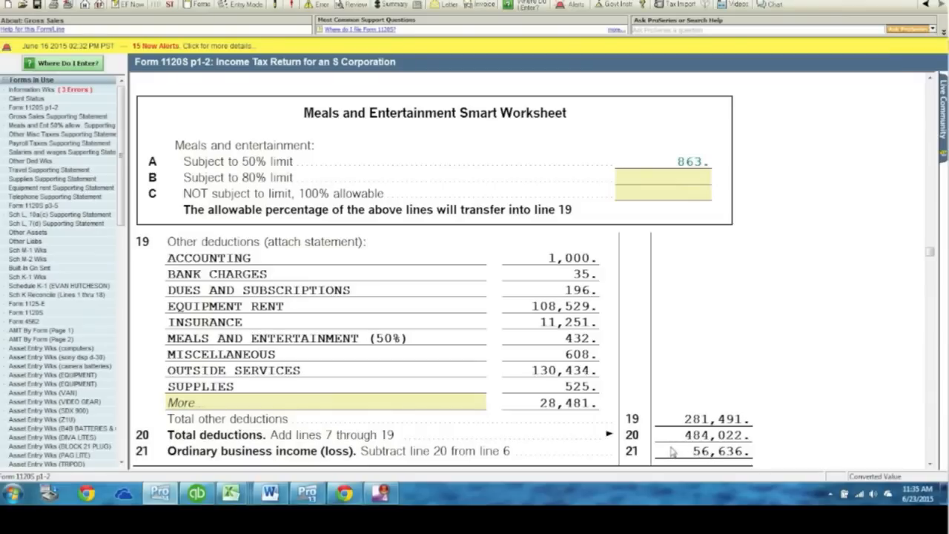
scroll(663, 433, down, 3)
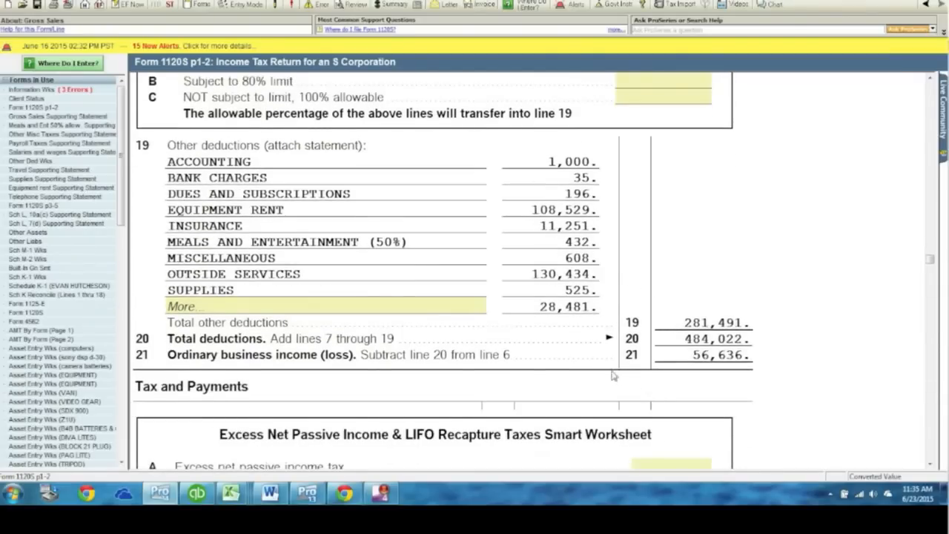
Review the Tax and Payments section and the Schedule B questions through line 13b at the end of Form 1120S page 2
scroll(612, 376, down, 15)
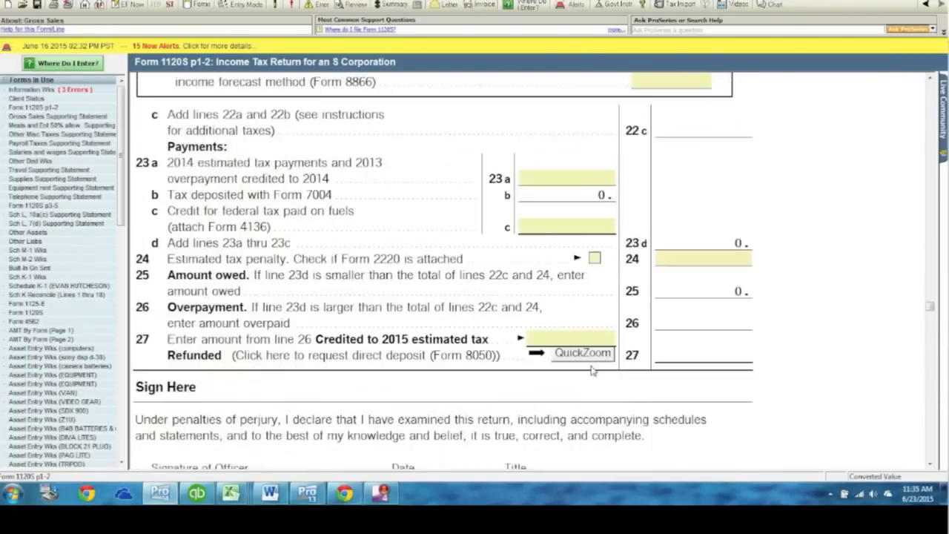
scroll(593, 371, down, 12)
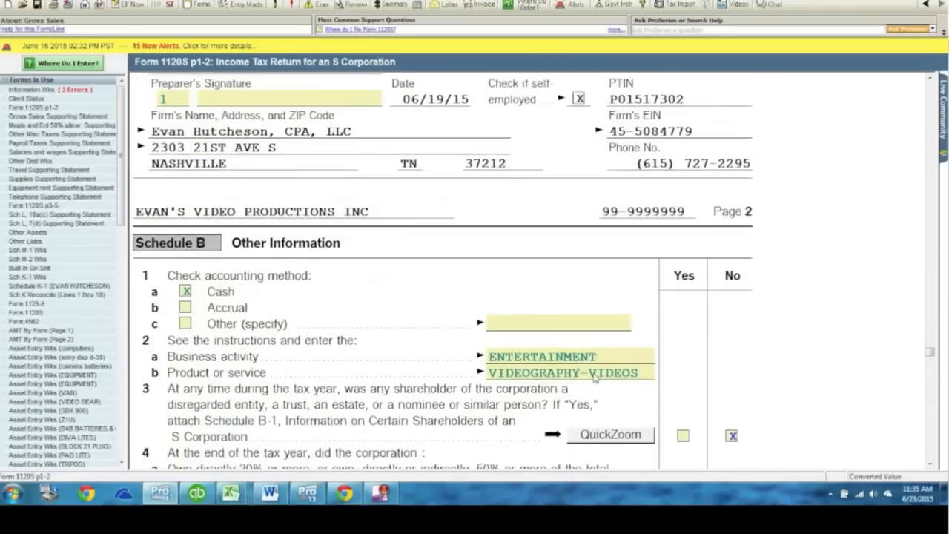
scroll(595, 378, down, 6)
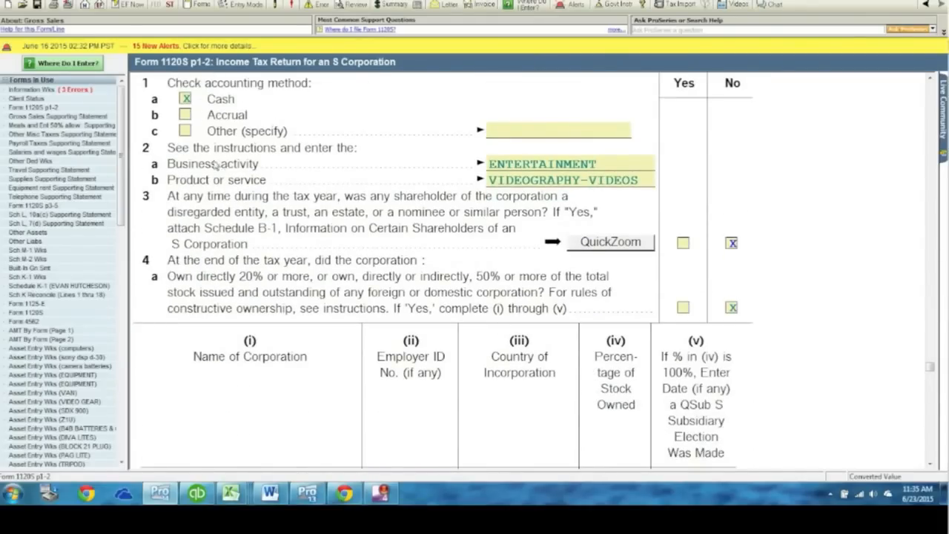
scroll(326, 306, down, 2)
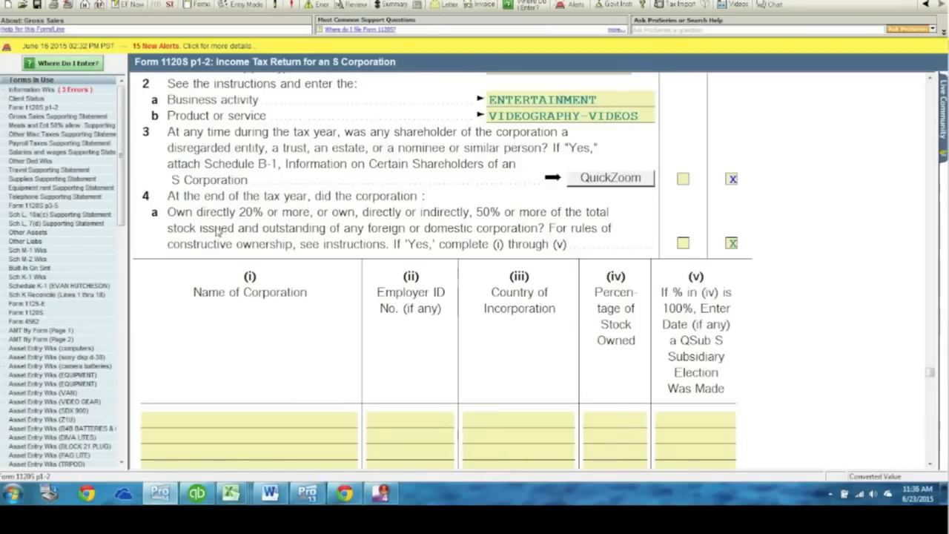
scroll(271, 234, down, 5)
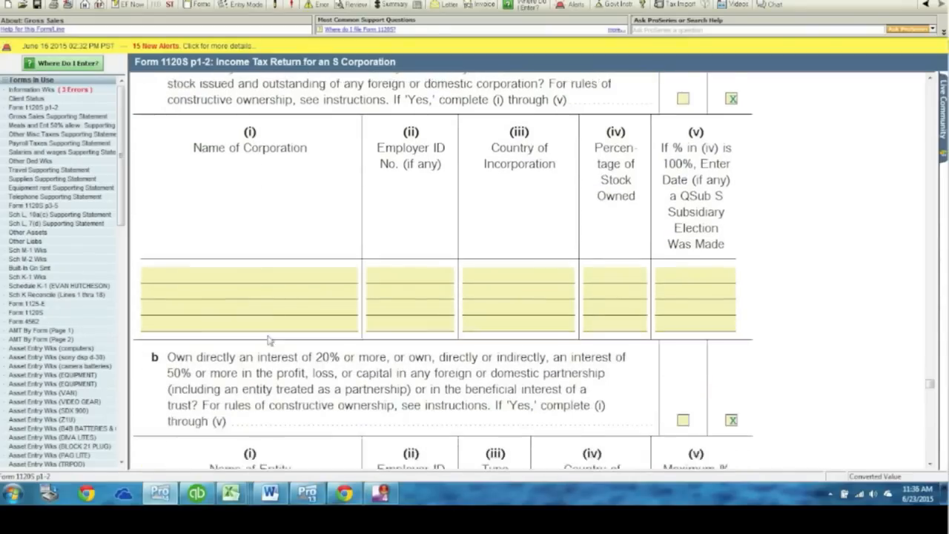
scroll(282, 356, down, 9)
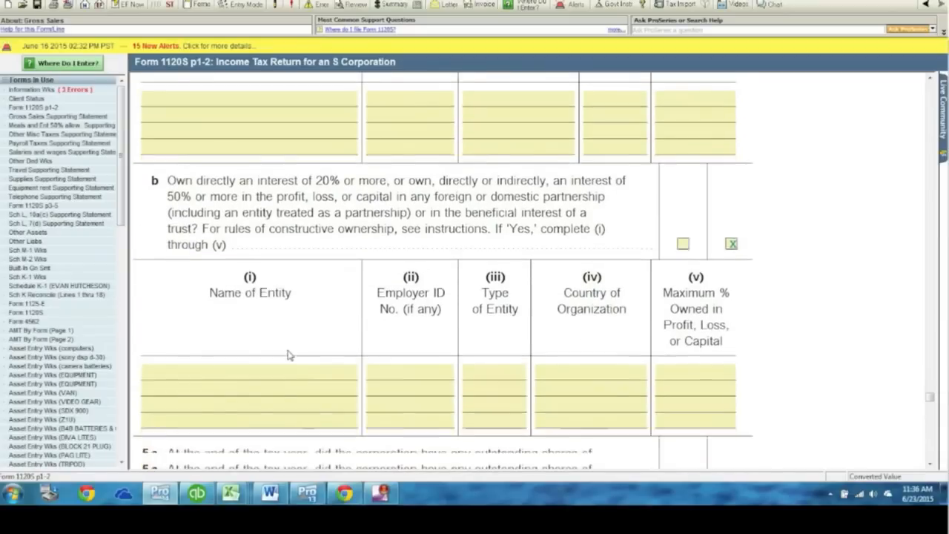
scroll(291, 350, down, 12)
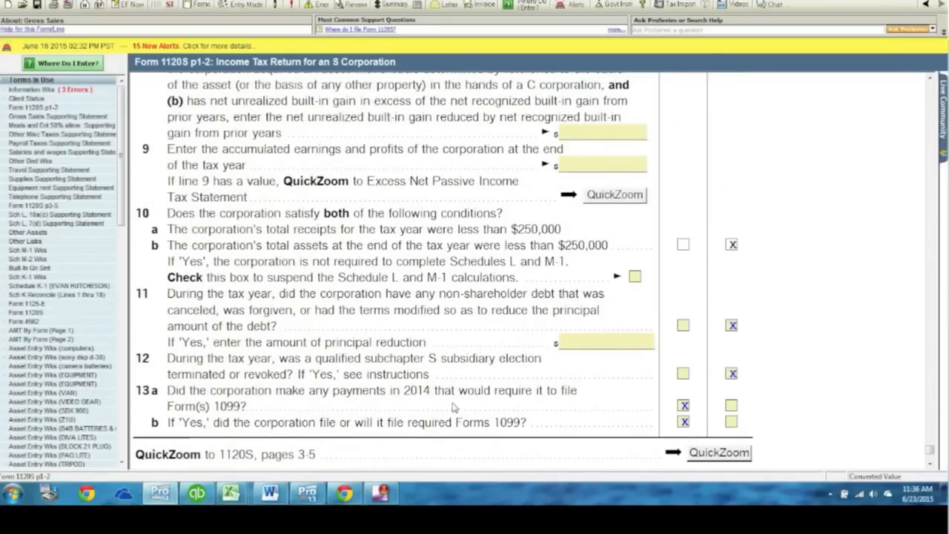
scroll(378, 414, down, 2)
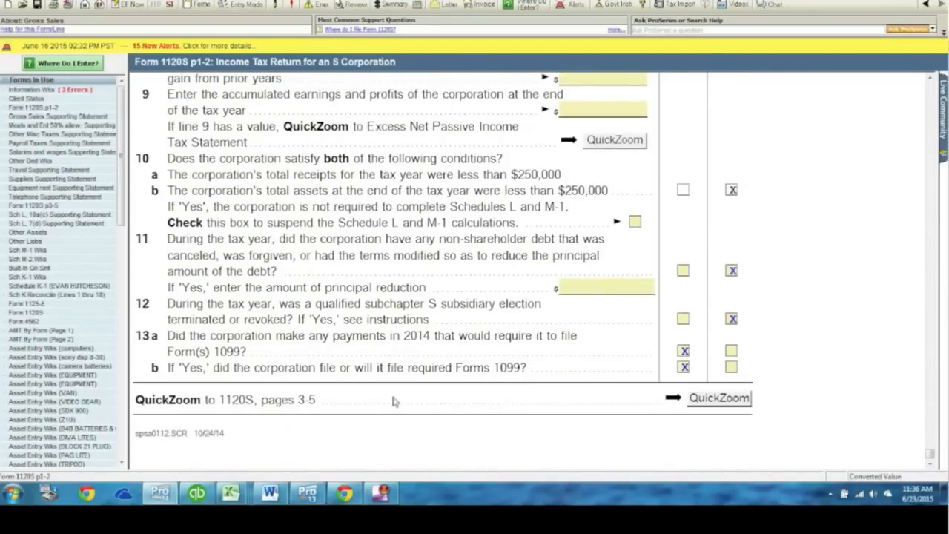
Open Form 1120S pages 3-5 and examine the shareholder's Schedule K-1 share of income, deductions and credits
click(703, 400)
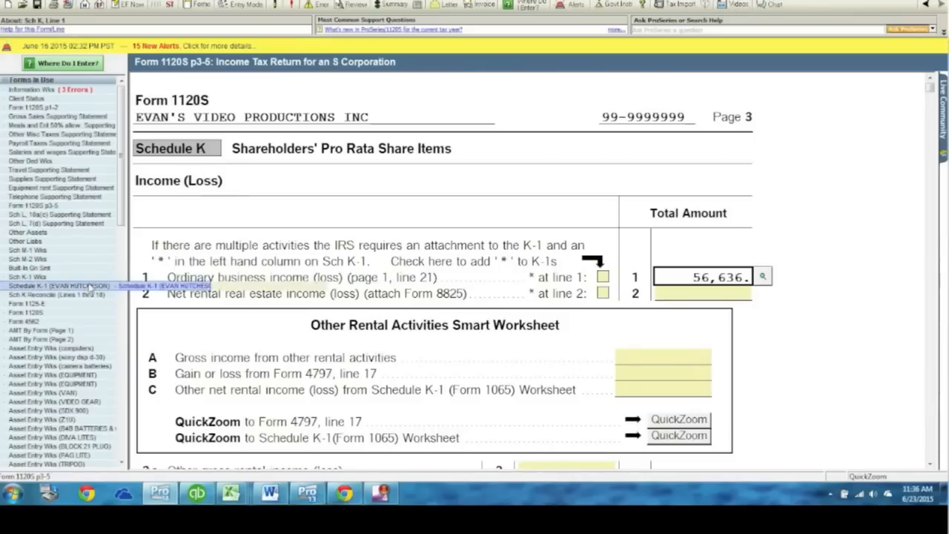
click(59, 285)
scroll(359, 315, down, 10)
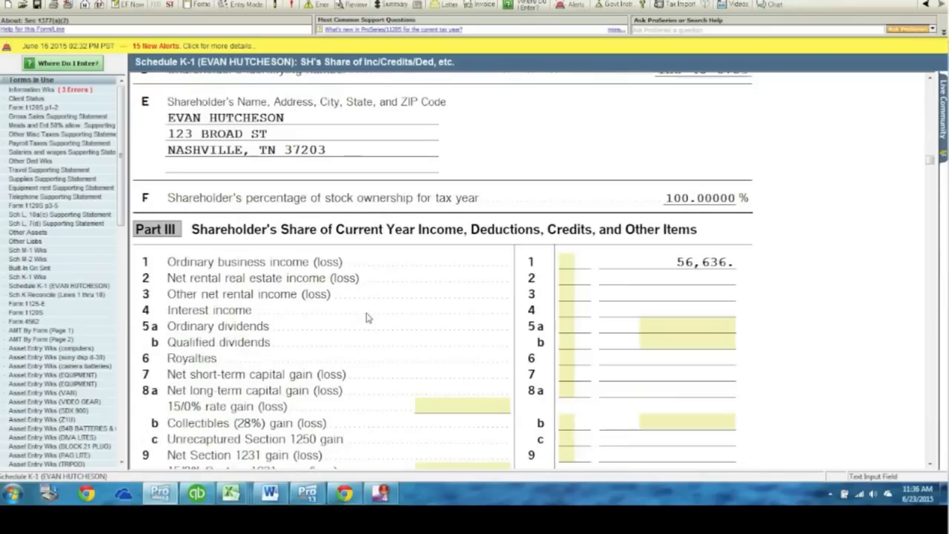
scroll(548, 261, down, 10)
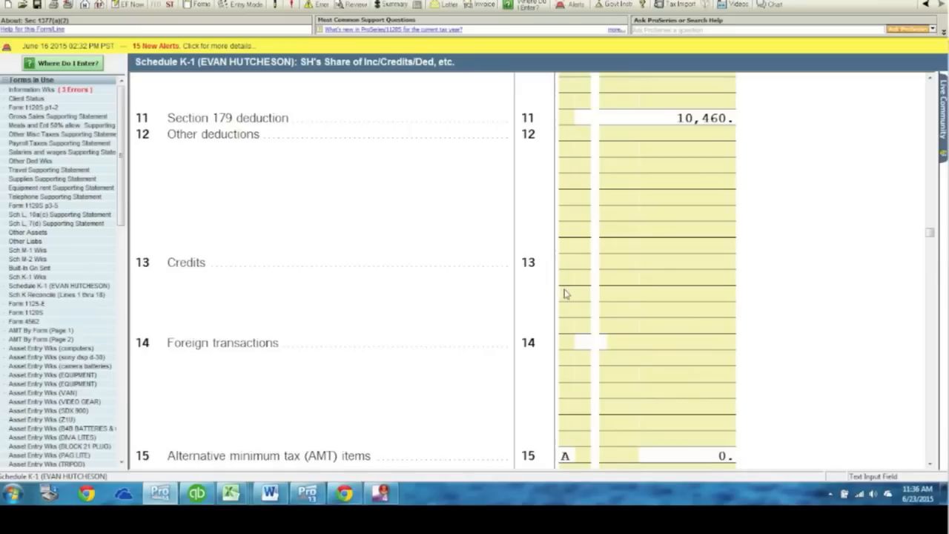
Return to Form 1120S pages 3-5 and examine Schedule K from the income lines through shareholder distributions
click(925, 5)
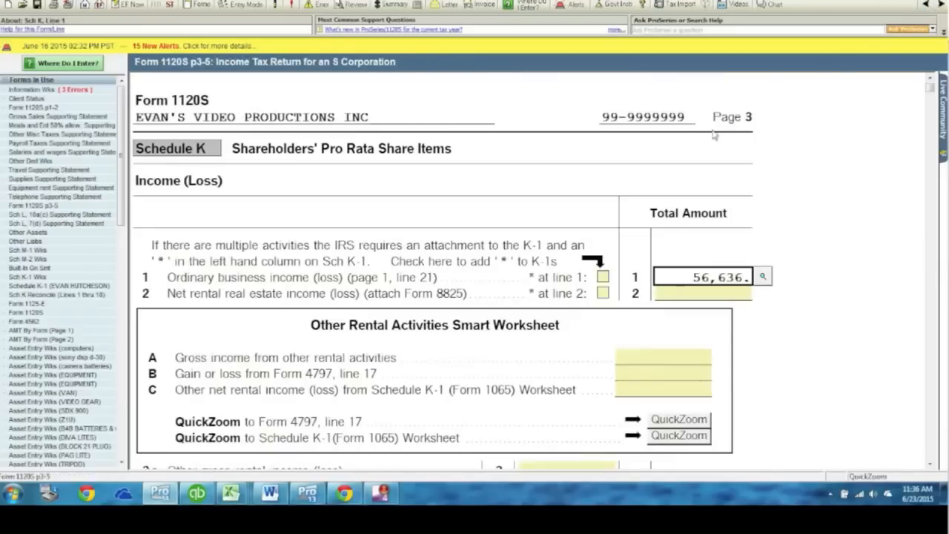
scroll(534, 261, down, 3)
scroll(534, 261, down, 20)
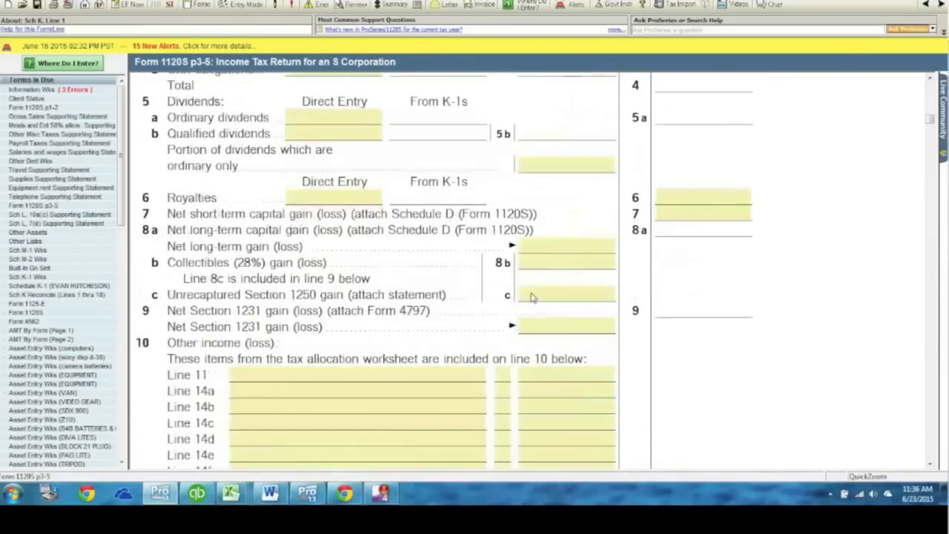
scroll(542, 330, down, 20)
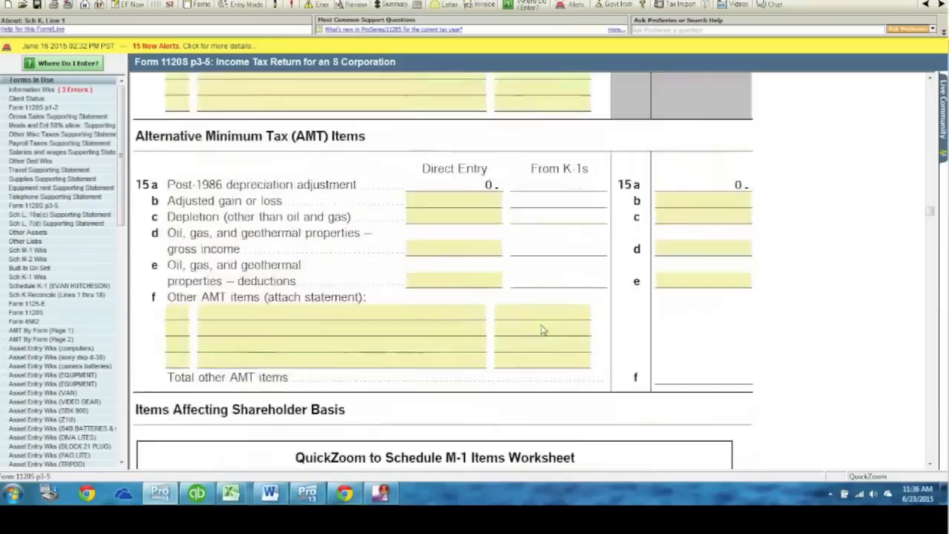
scroll(534, 323, down, 20)
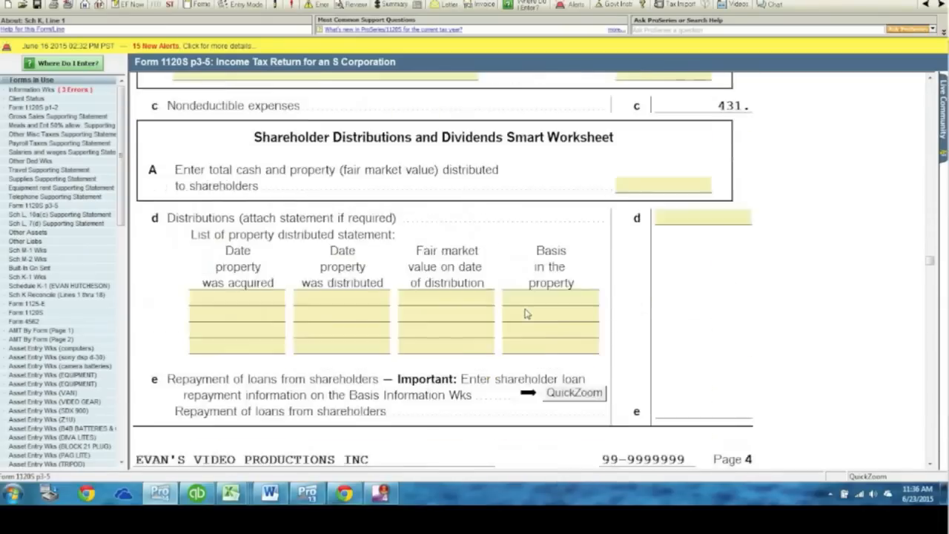
Examine the Schedule L balance sheet and the Schedule M-1 reconciliation of book income with income per return
scroll(521, 311, down, 20)
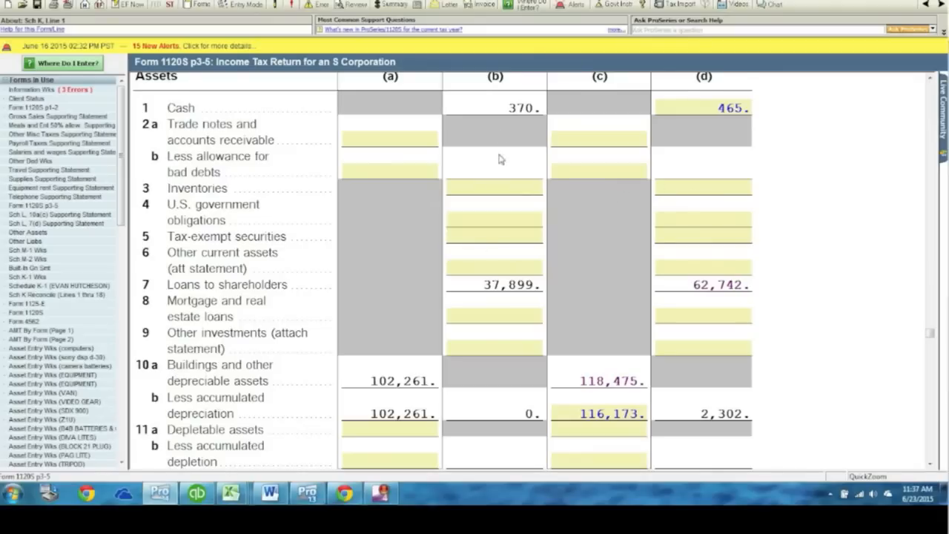
scroll(500, 158, up, 2)
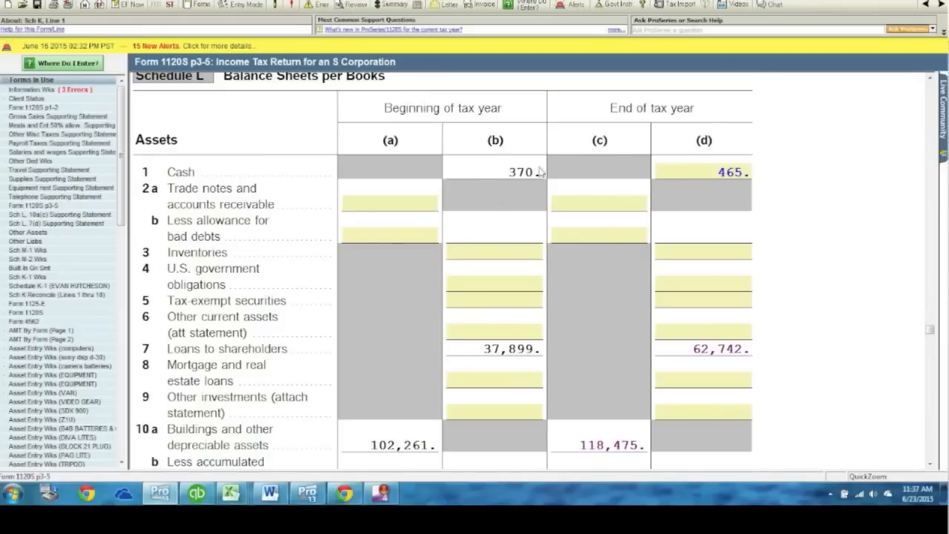
scroll(652, 289, down, 9)
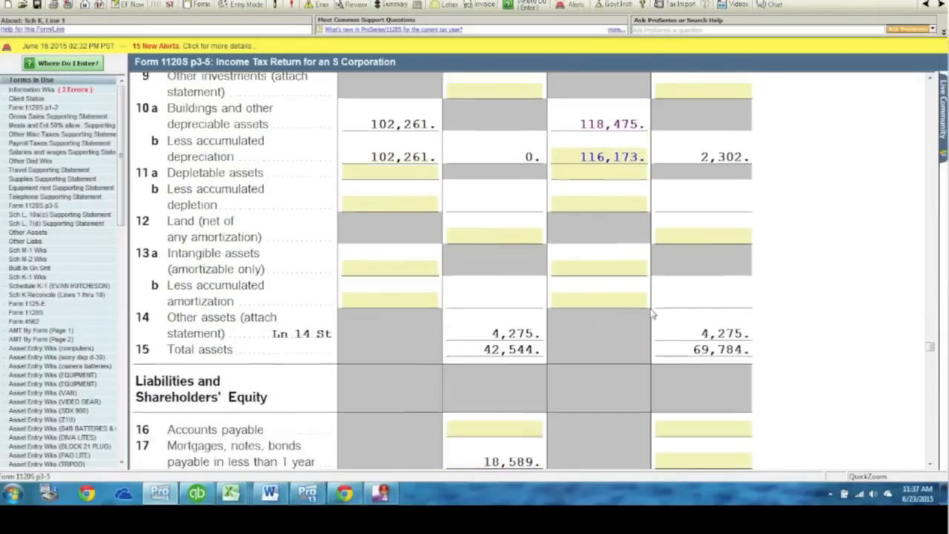
scroll(652, 314, down, 20)
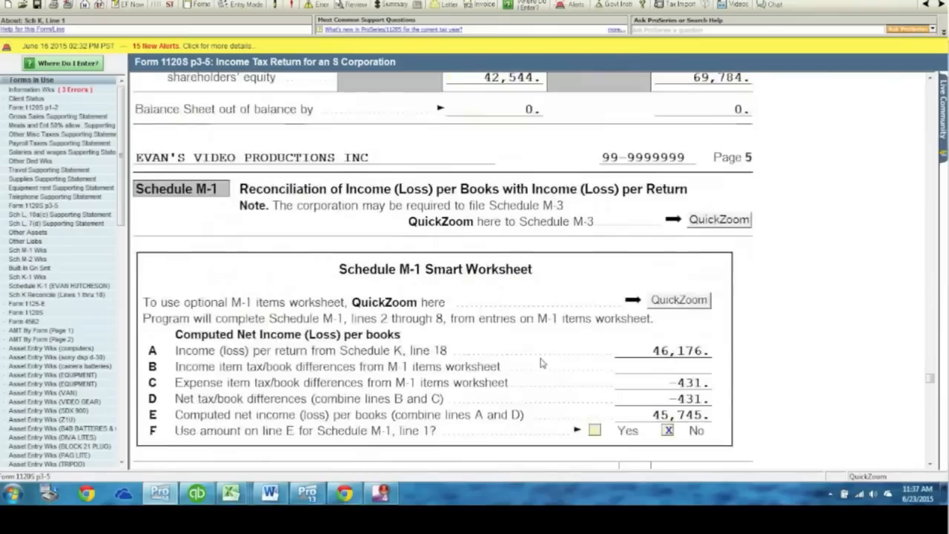
scroll(541, 363, down, 17)
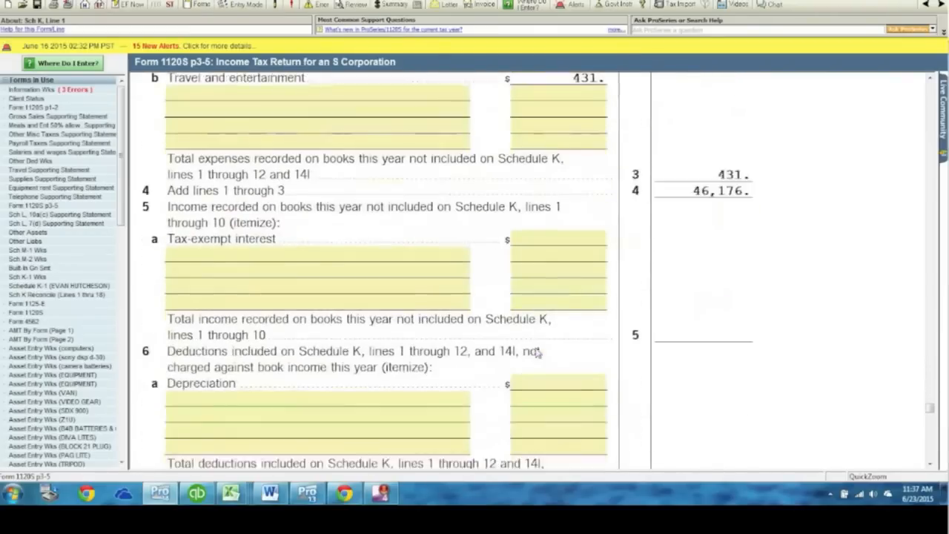
scroll(538, 352, down, 17)
Go back to Form 1120S pages 1-2 and show the Income section starting at gross receipts on line 1a
scroll(537, 344, up, 20)
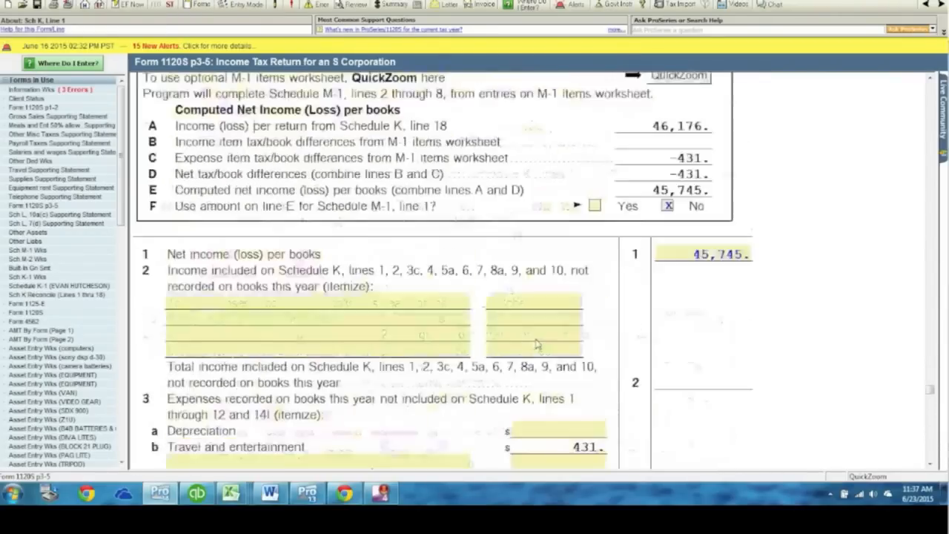
scroll(537, 344, up, 20)
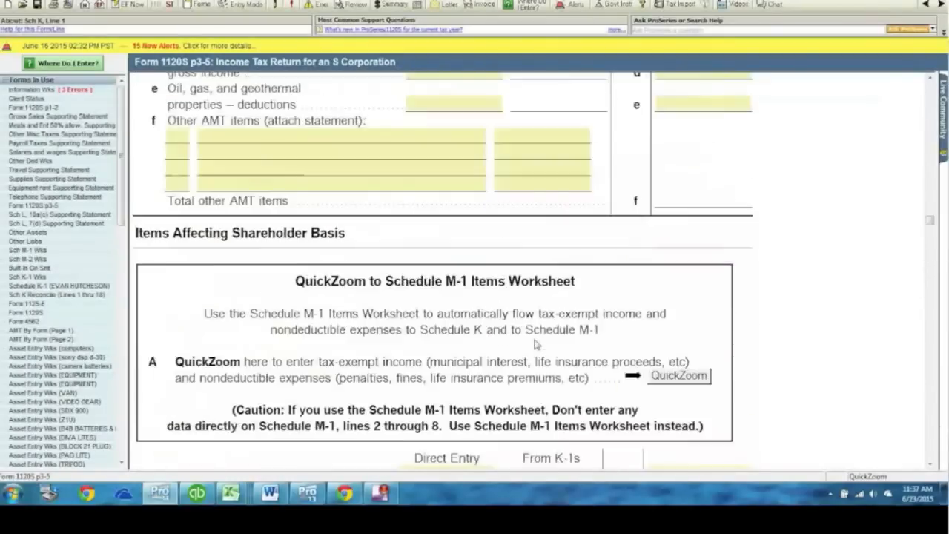
scroll(537, 344, up, 20)
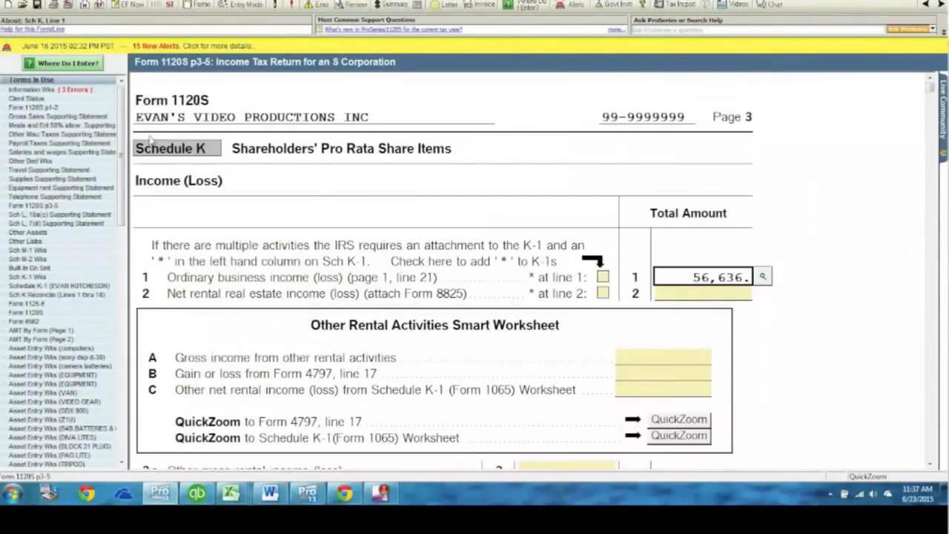
click(71, 107)
scroll(361, 348, up, 5)
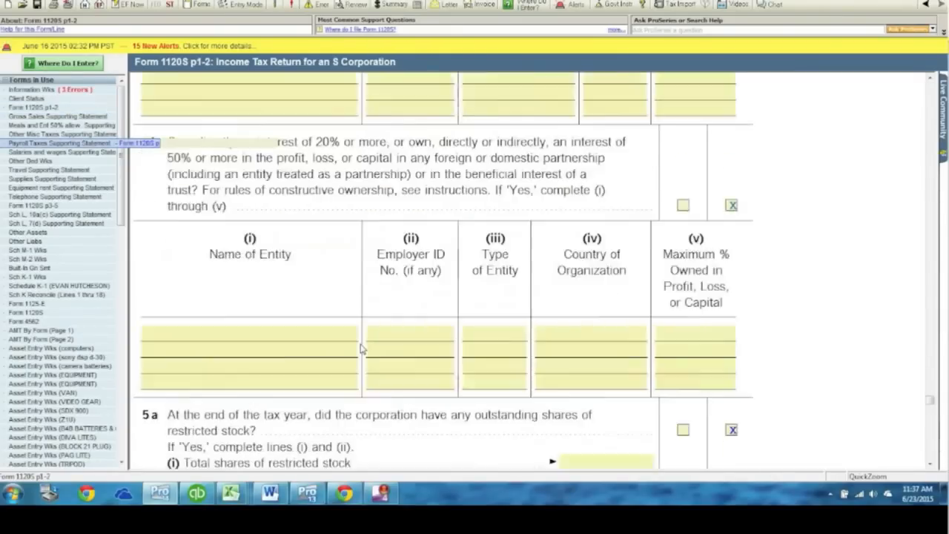
scroll(361, 348, up, 20)
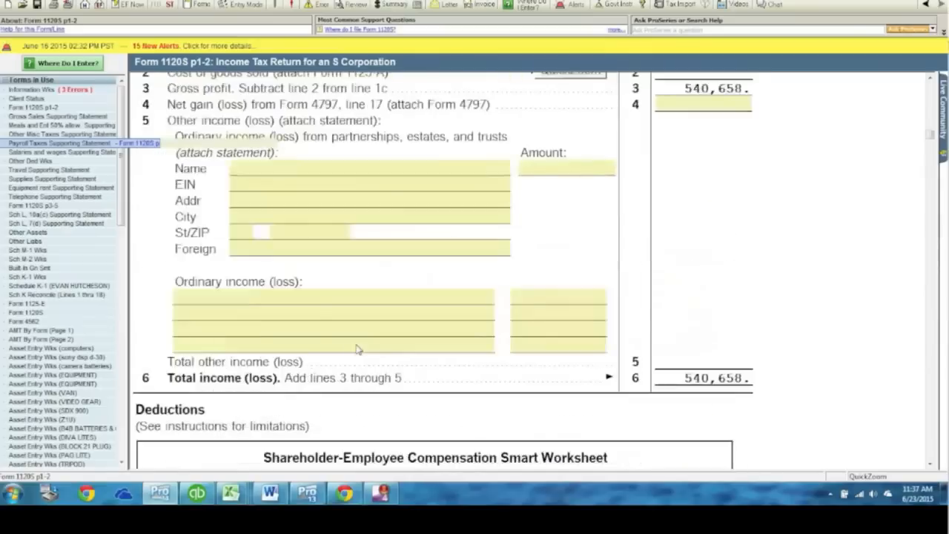
scroll(357, 349, up, 10)
scroll(360, 353, down, 7)
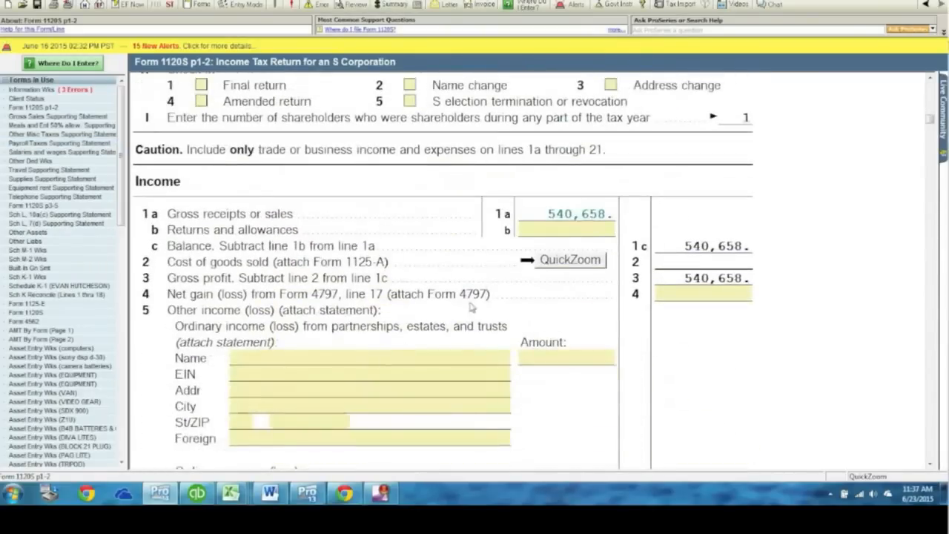
Switch to the Balance Sheet workbook in Excel and examine the December 31, 2014 assets down to Total Assets
scroll(474, 297, down, 2)
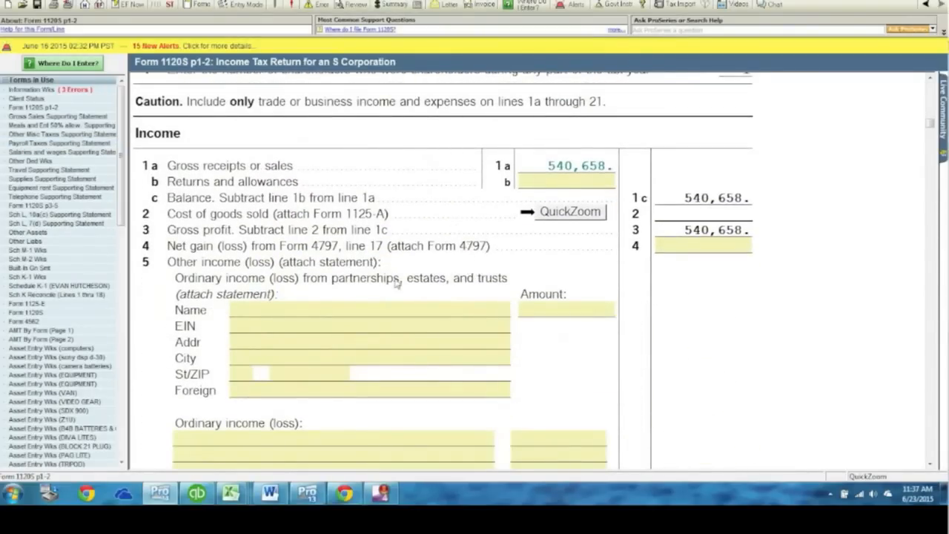
mouse_move(231, 493)
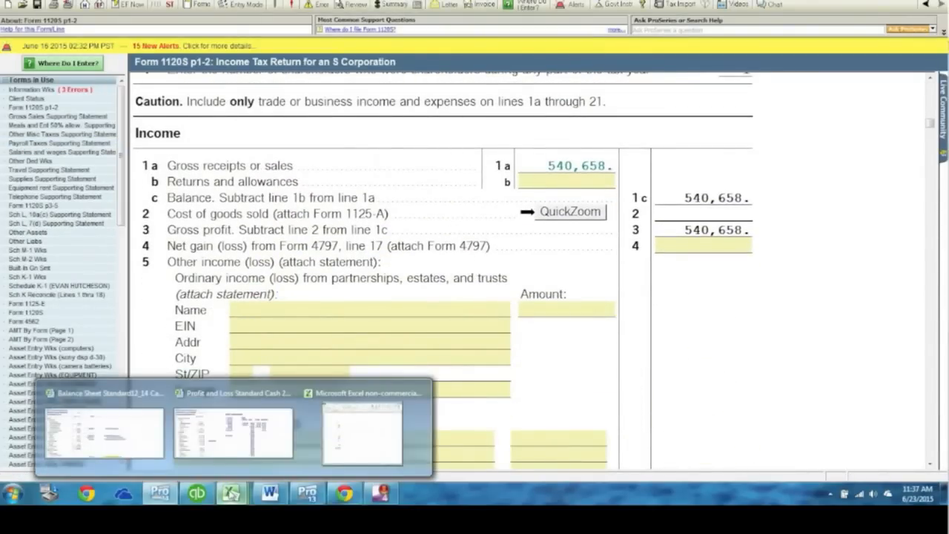
click(135, 441)
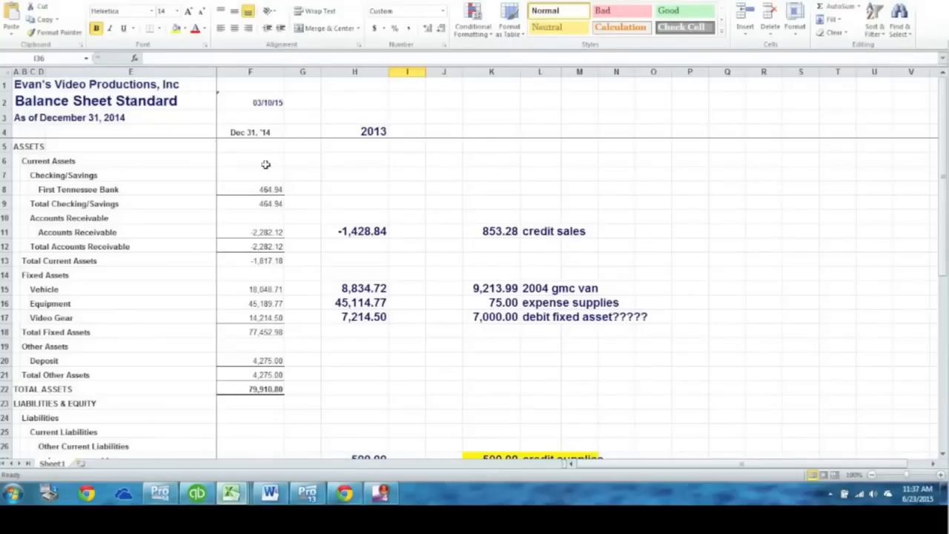
drag(265, 164, 253, 387)
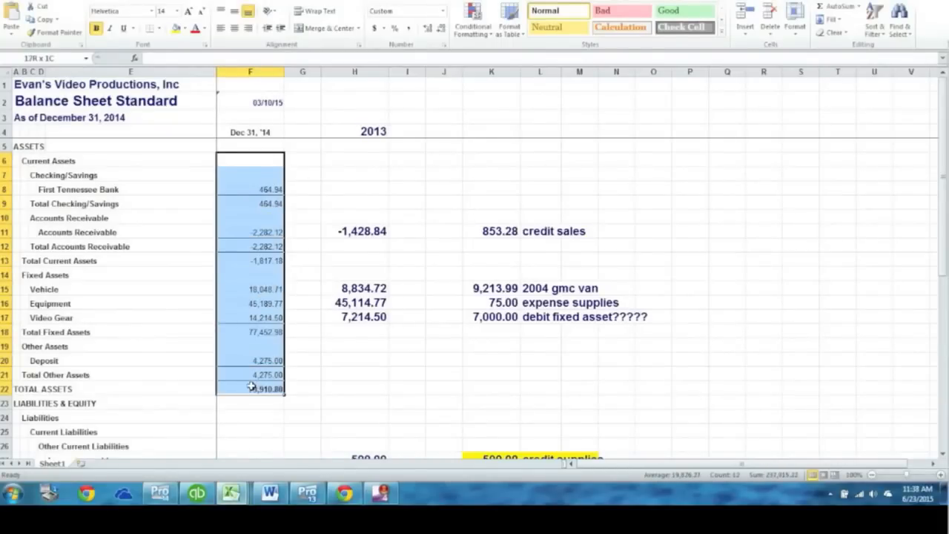
Examine the balance sheet's liabilities and equity, including the line of credit, note payable and retained earnings
scroll(248, 356, down, 8)
scroll(244, 265, up, 4)
click(251, 274)
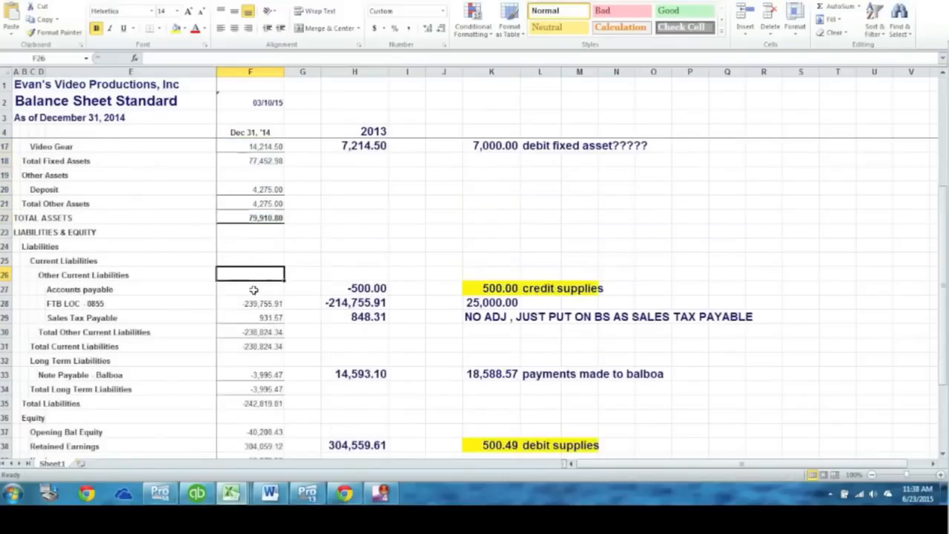
drag(254, 290, 252, 453)
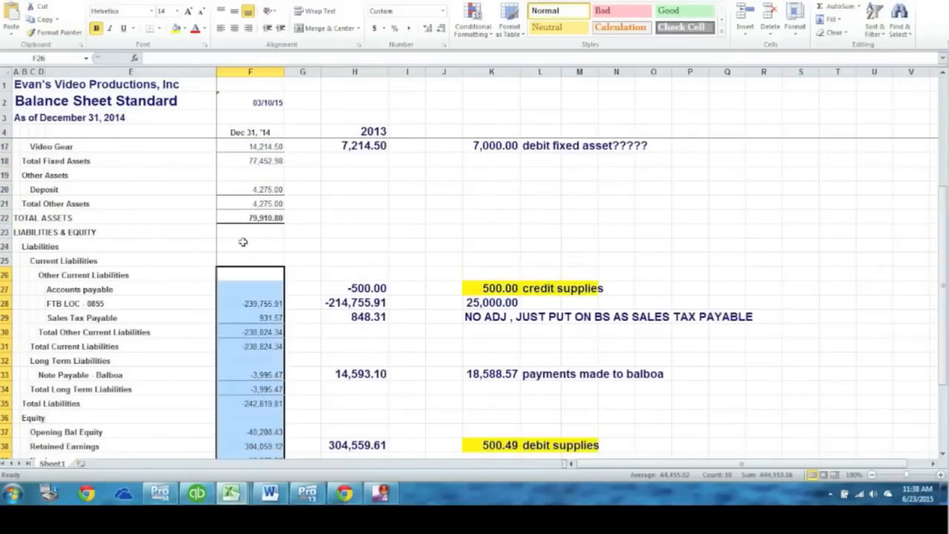
scroll(237, 284, up, 3)
scroll(237, 283, down, 4)
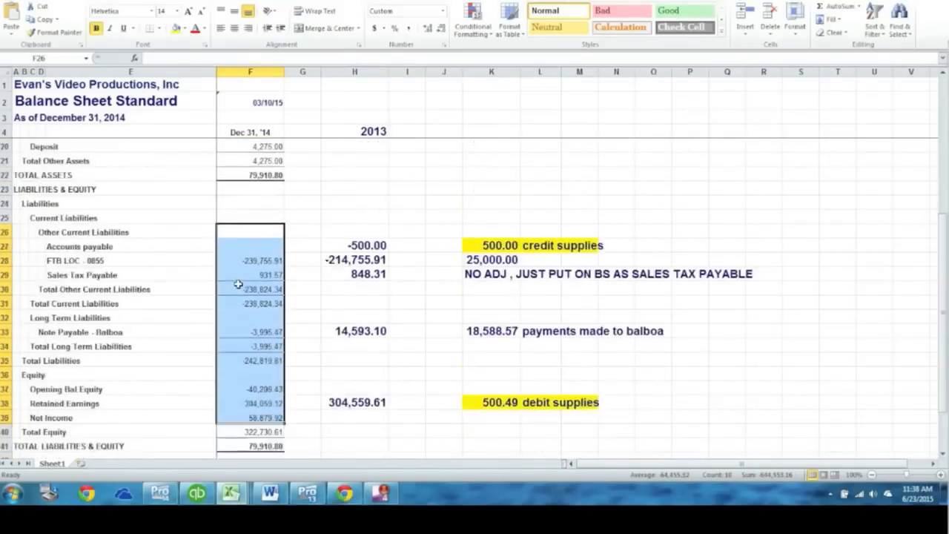
scroll(238, 284, down, 2)
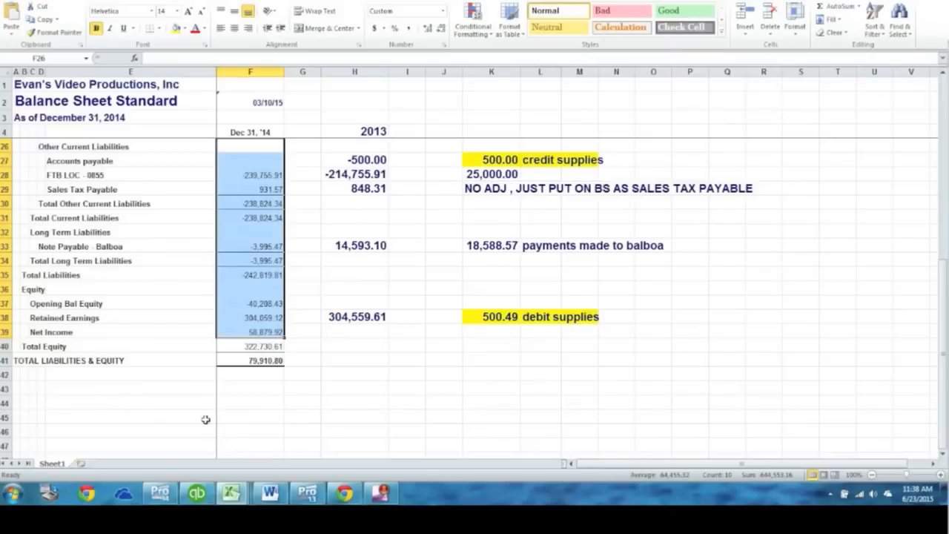
scroll(200, 400, up, 7)
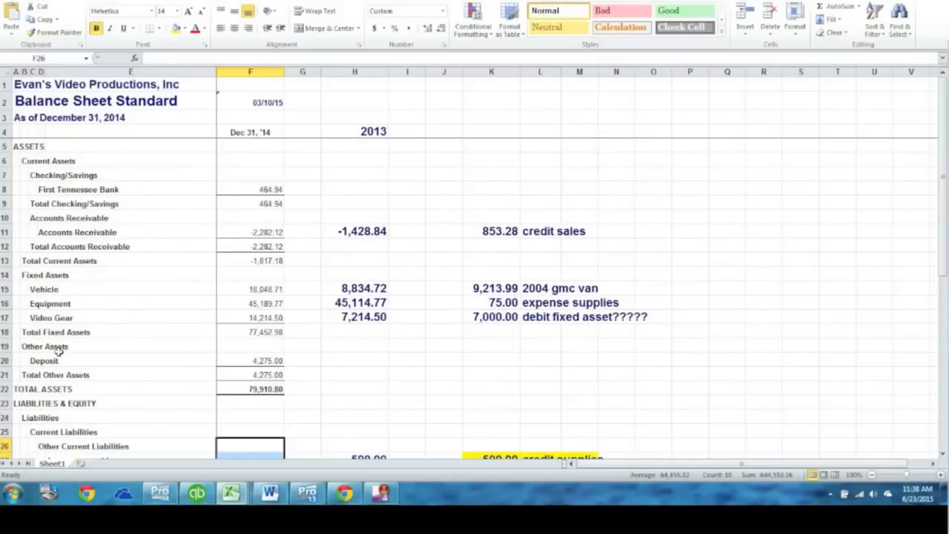
scroll(182, 363, down, 5)
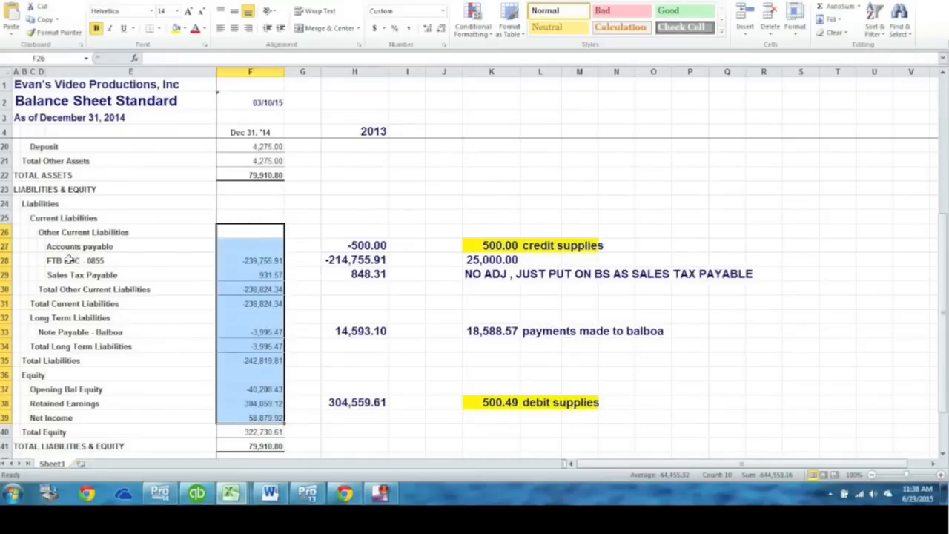
click(75, 260)
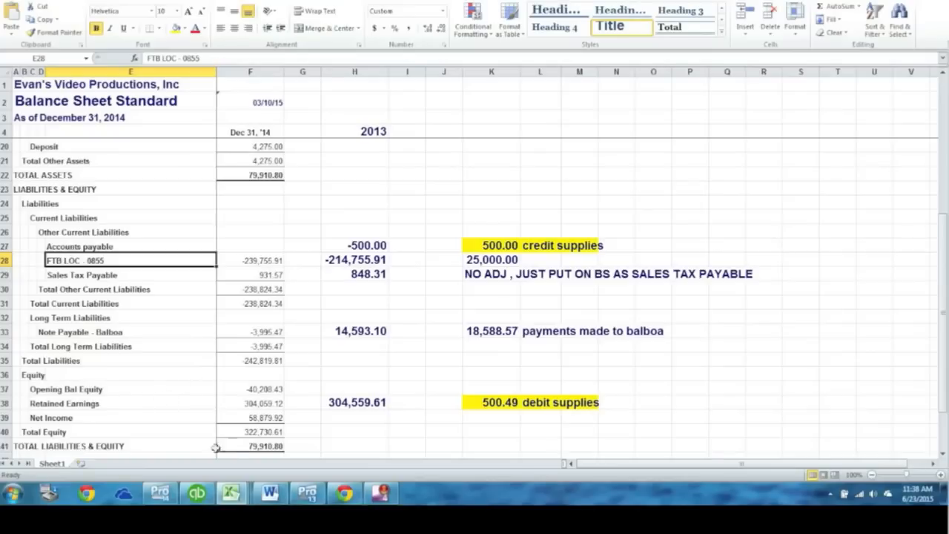
Open the 2014 Profit and Loss workbook and examine it from sales through net income and the adjustments beneath
click(236, 498)
click(236, 422)
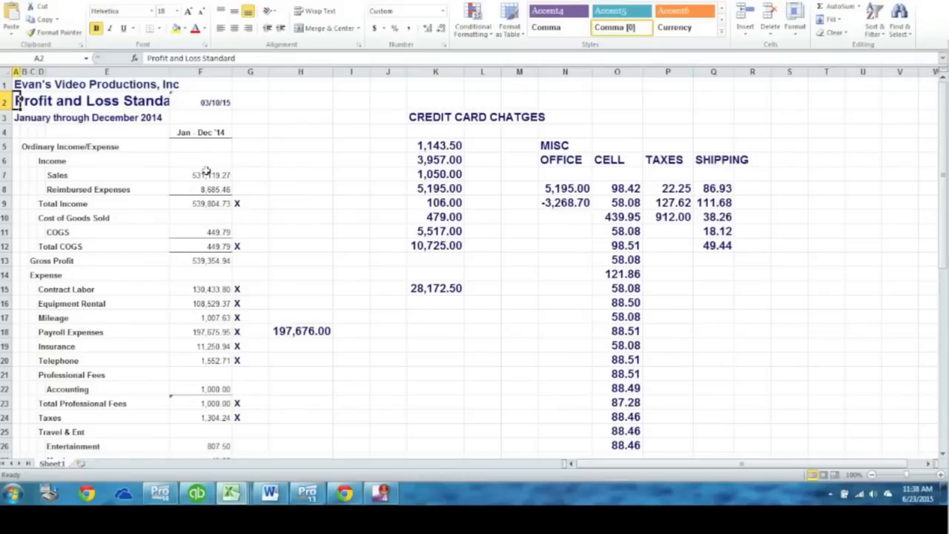
drag(206, 171, 206, 203)
scroll(203, 242, down, 7)
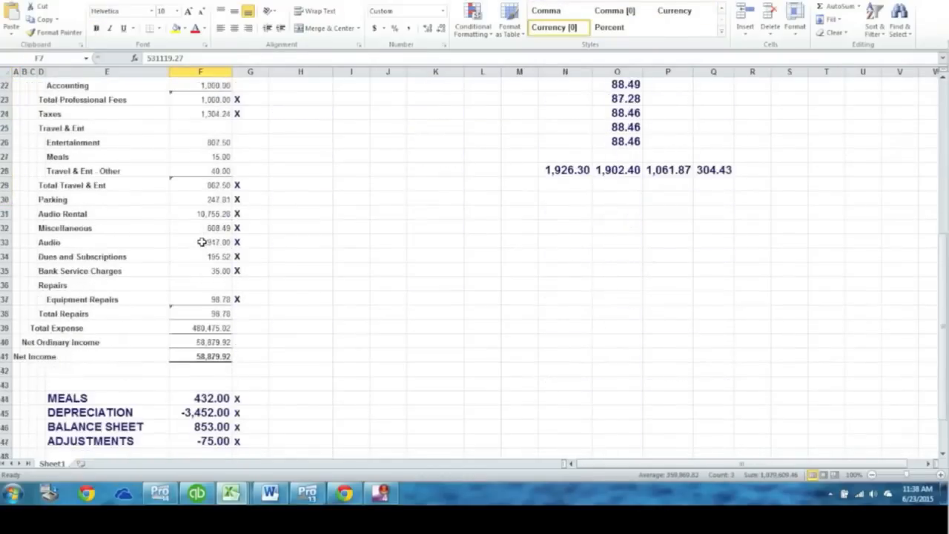
click(198, 357)
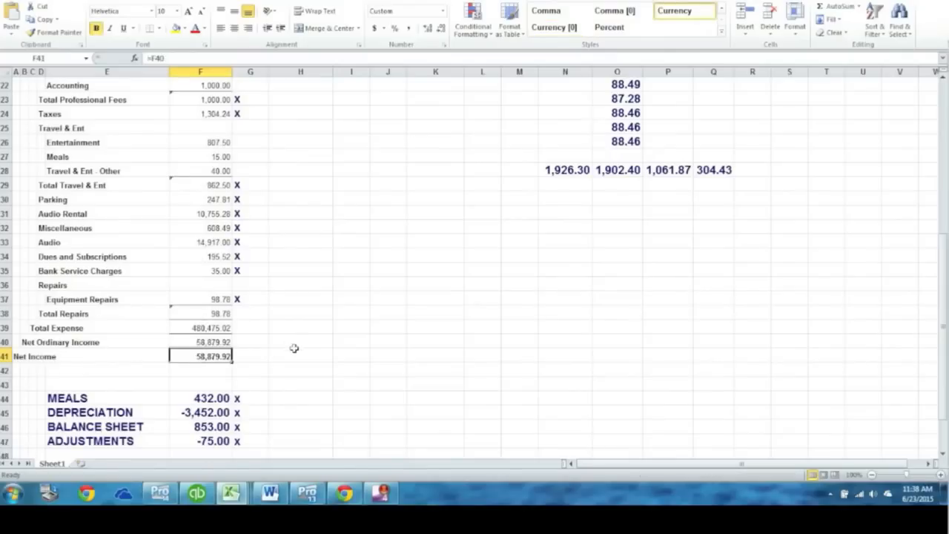
scroll(262, 346, up, 2)
scroll(263, 346, down, 5)
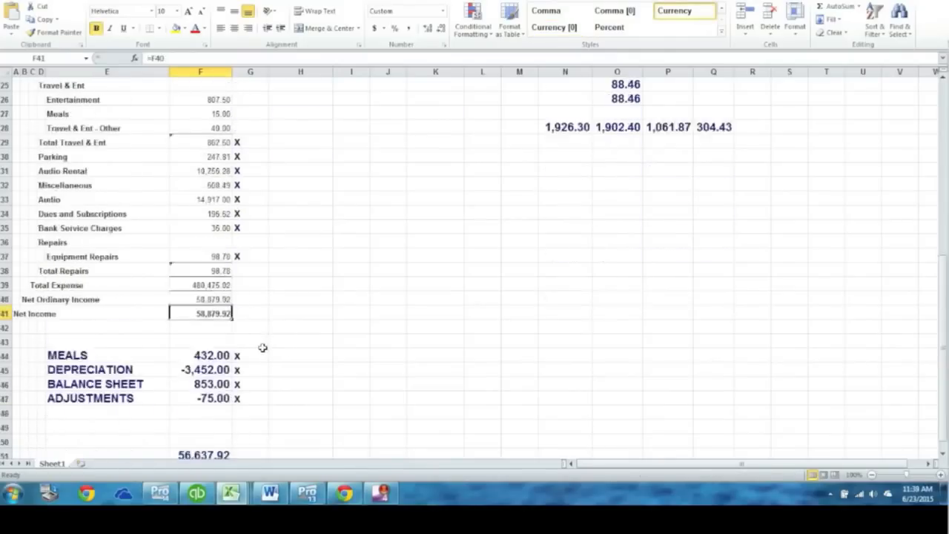
Clear the X marks in column G beside the profit and loss lines and adjustments, from row 8 to row 48
drag(249, 326, 253, 190)
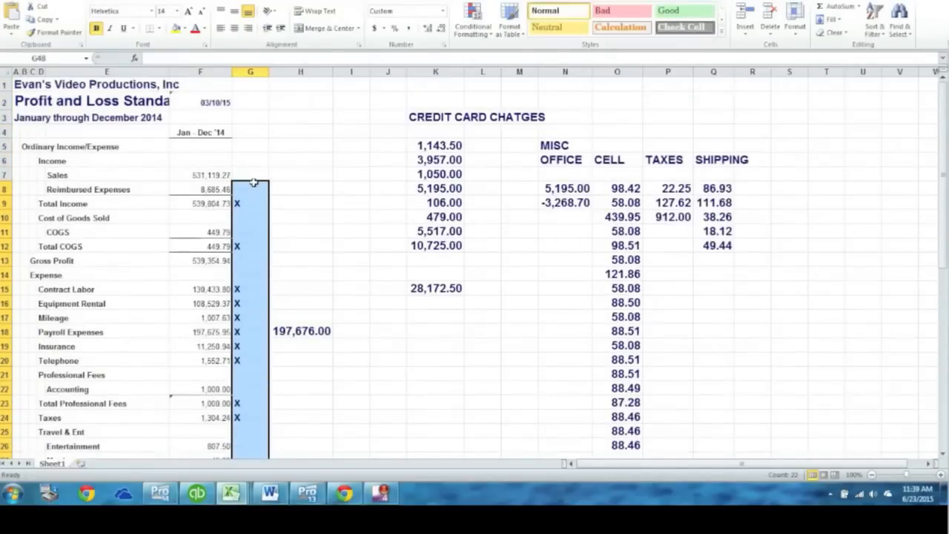
key(Delete)
scroll(263, 234, up, 10)
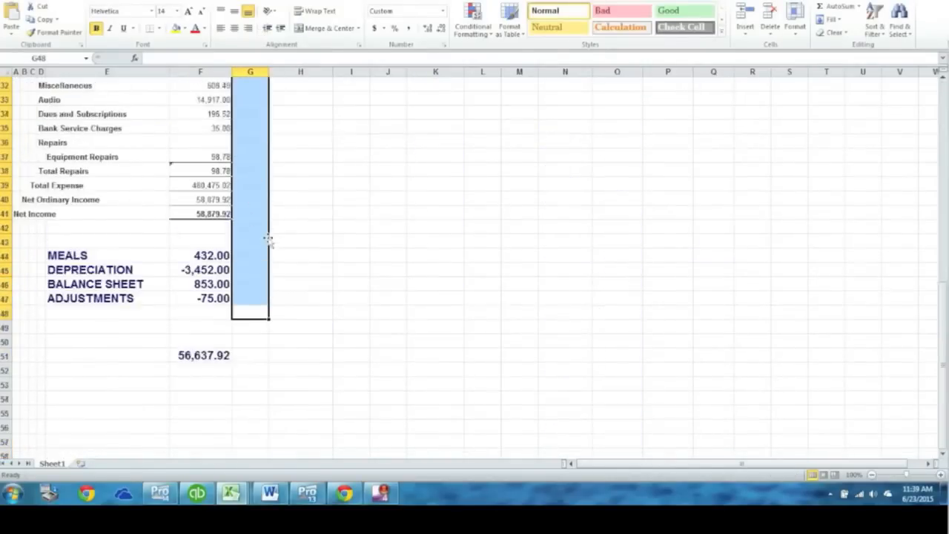
Examine the Total Income line of the profit and loss and select the empty cell G9 beside its amount
click(137, 203)
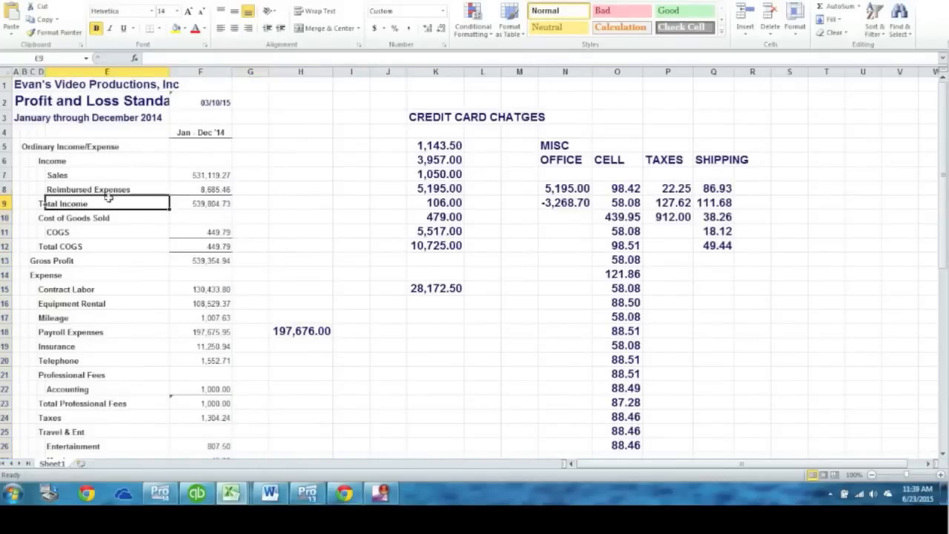
click(197, 204)
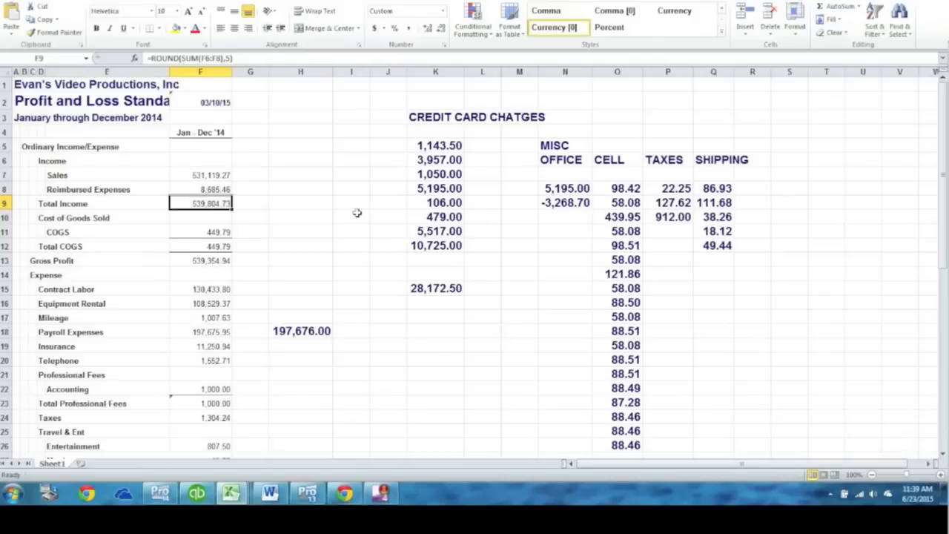
click(240, 204)
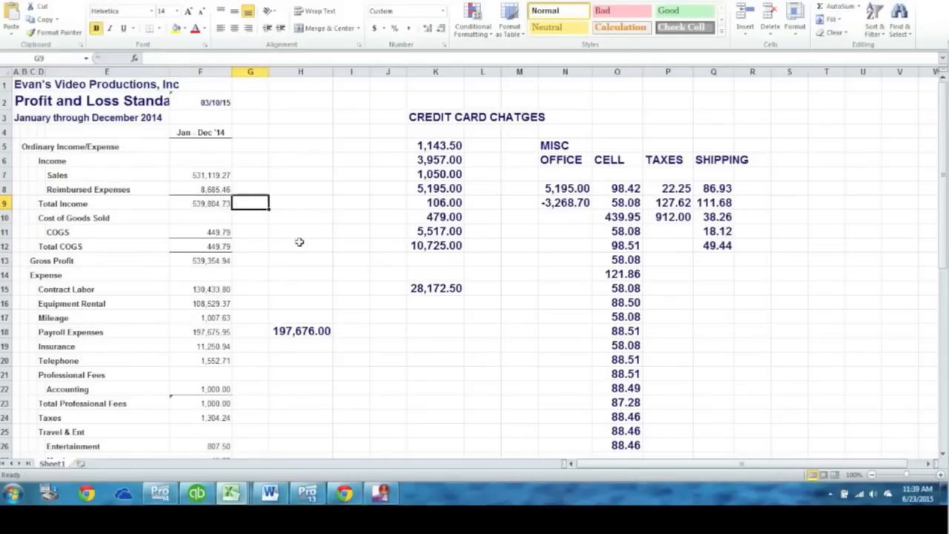
Switch to the tax return in ProSeries and examine the Gross Sales supporting statement behind line 1a
click(159, 492)
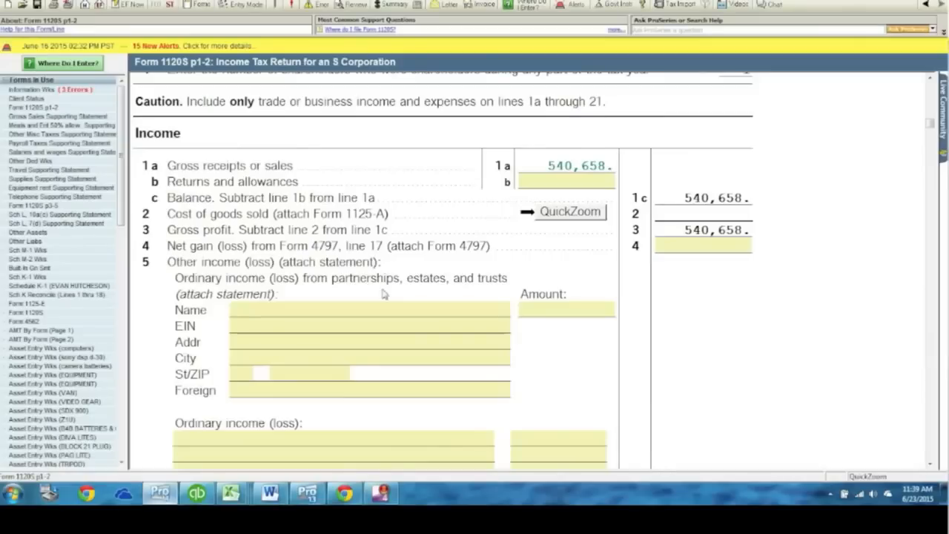
click(560, 166)
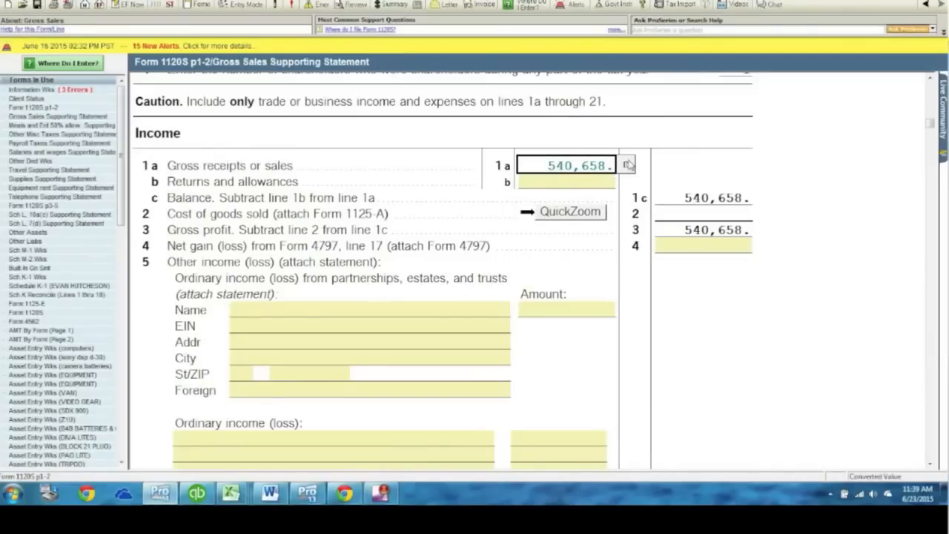
click(627, 165)
click(576, 210)
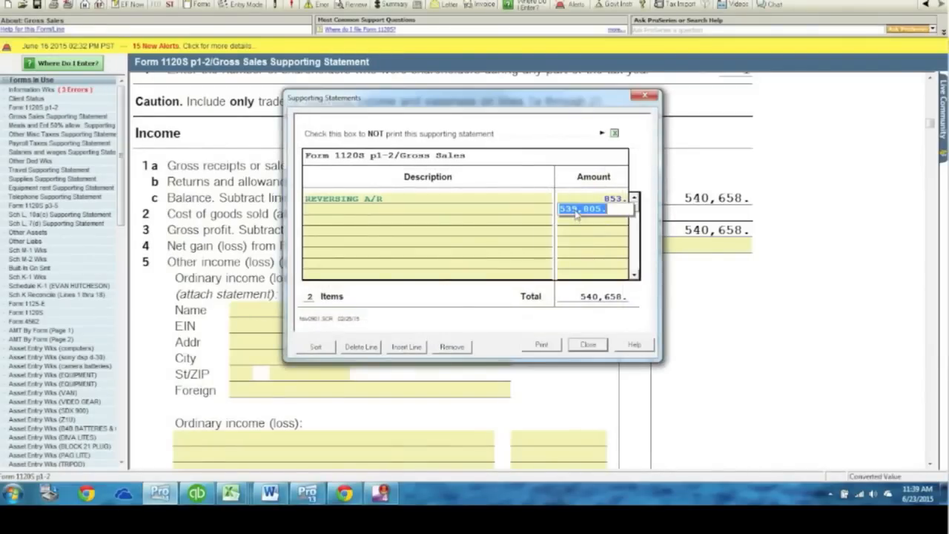
click(588, 345)
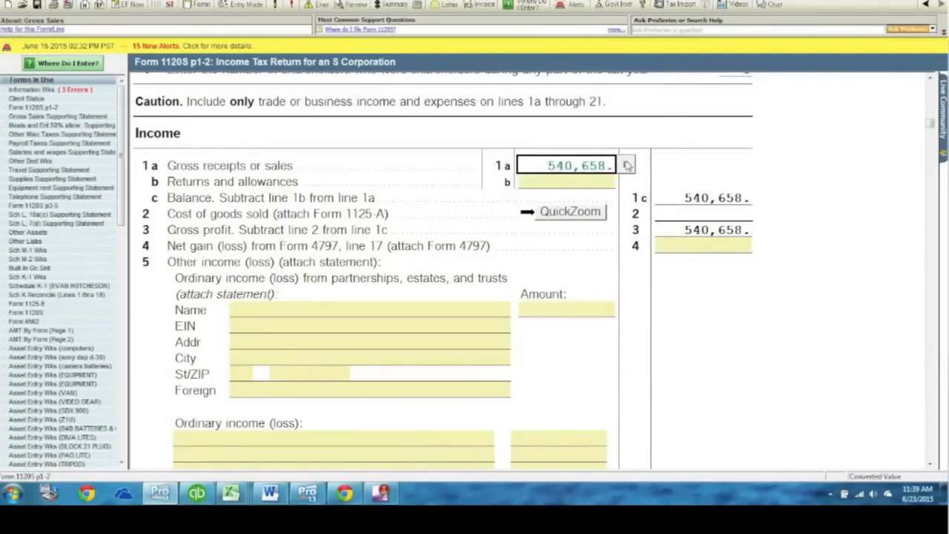
click(627, 164)
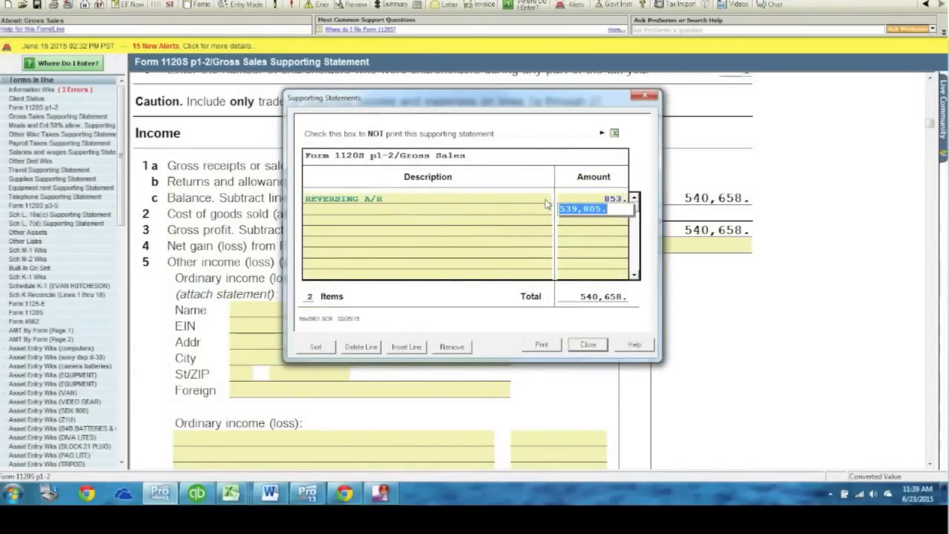
click(586, 346)
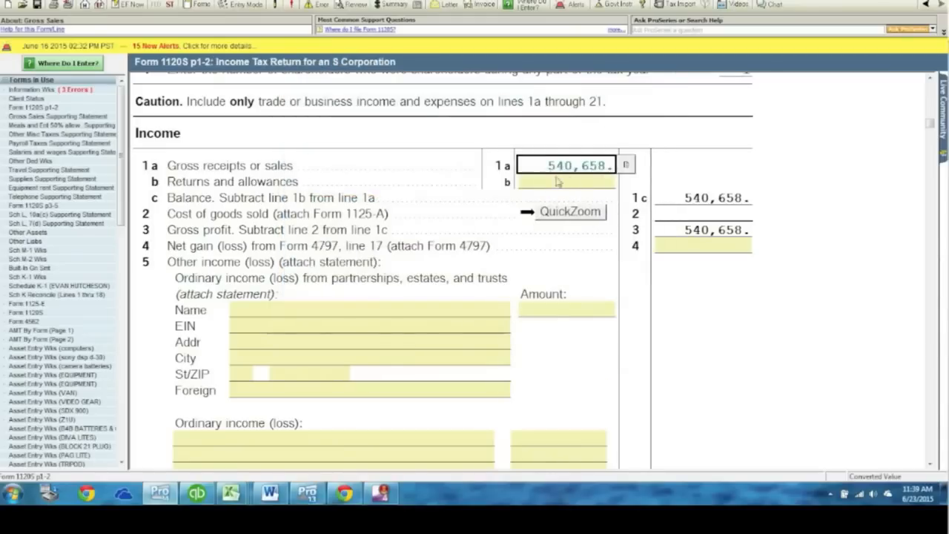
Return to the Profit and Loss workbook in Excel and mark Total Income with an x in cell G9
mouse_move(230, 493)
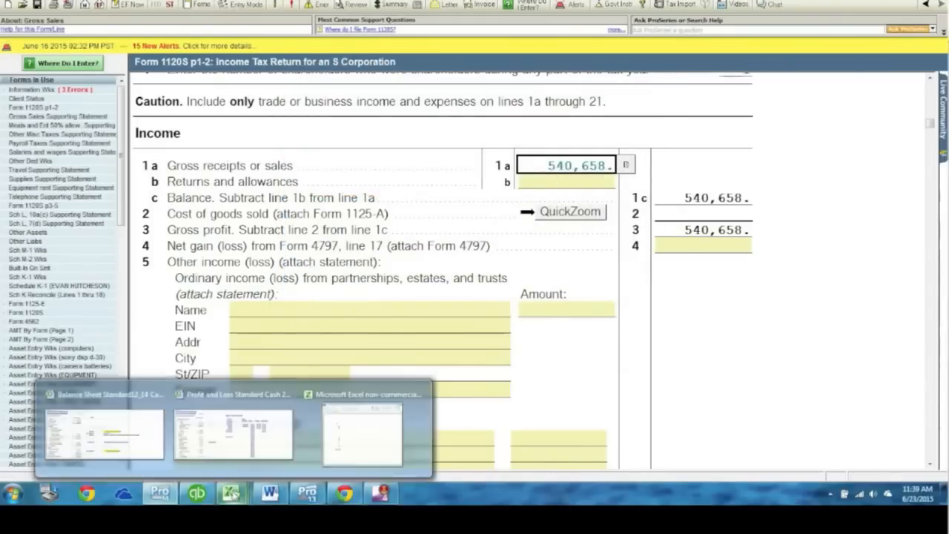
click(232, 454)
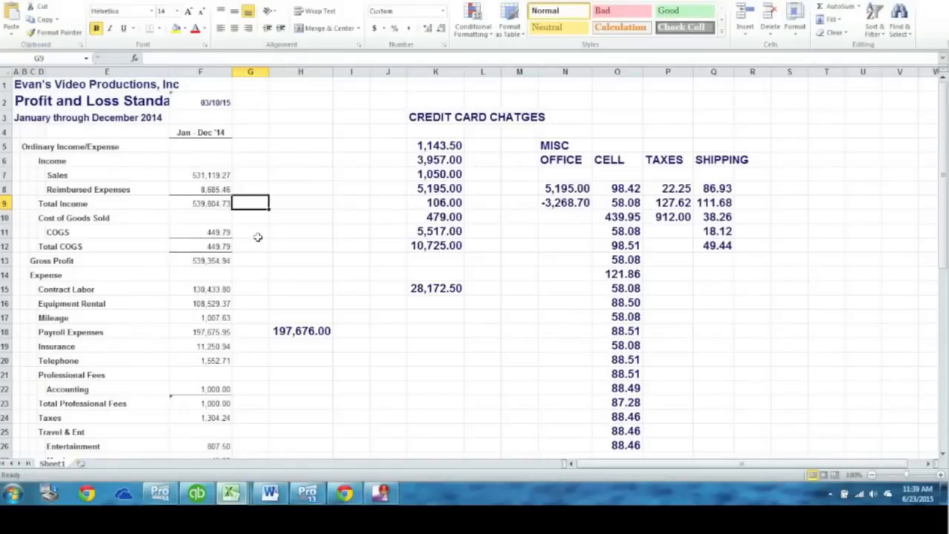
text(x)
scroll(270, 269, down, 1)
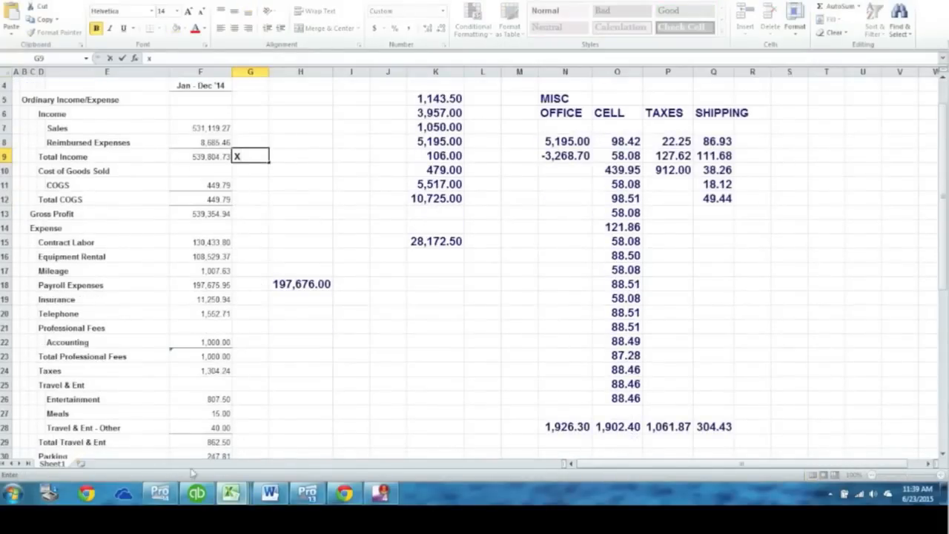
Switch to ProSeries and examine the Deductions section's compensation of officers and salaries and wages on Form 1120S
click(159, 493)
scroll(530, 259, down, 5)
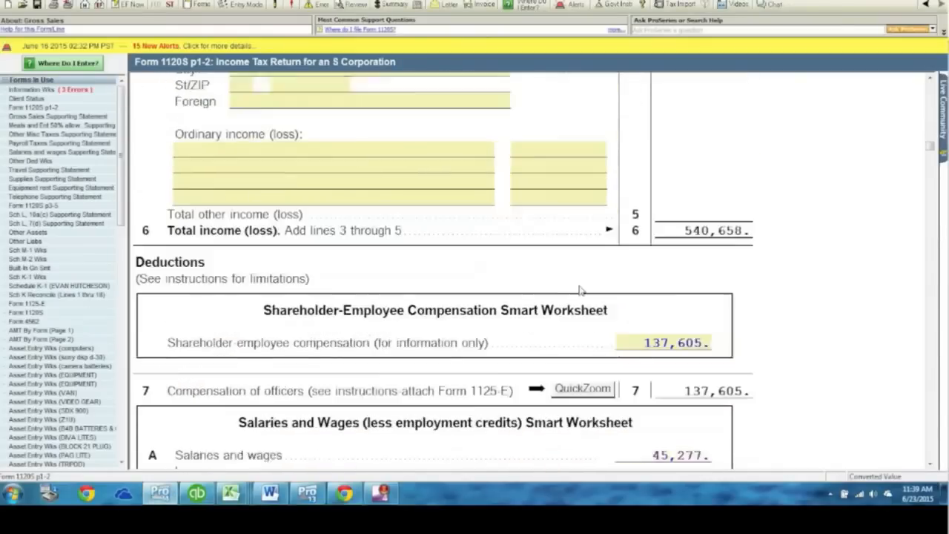
scroll(581, 289, down, 3)
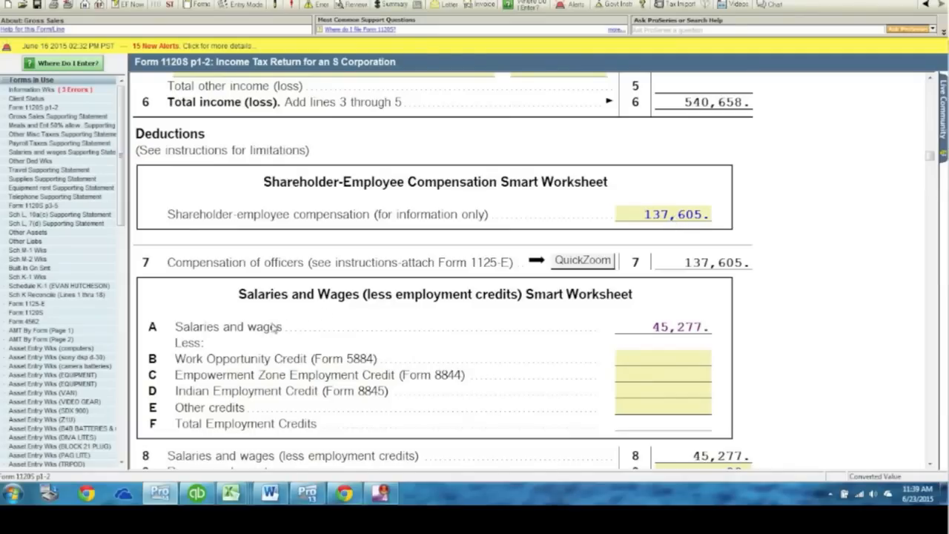
click(649, 214)
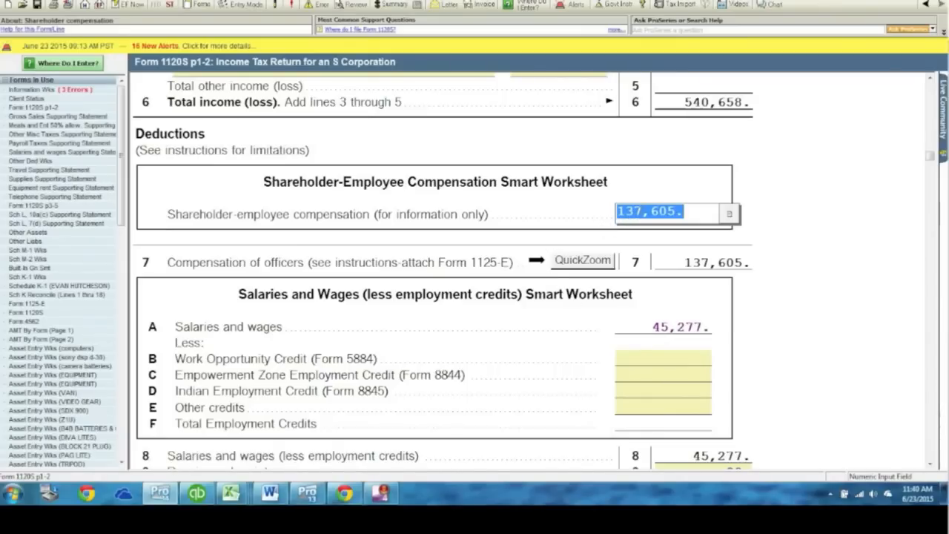
click(649, 331)
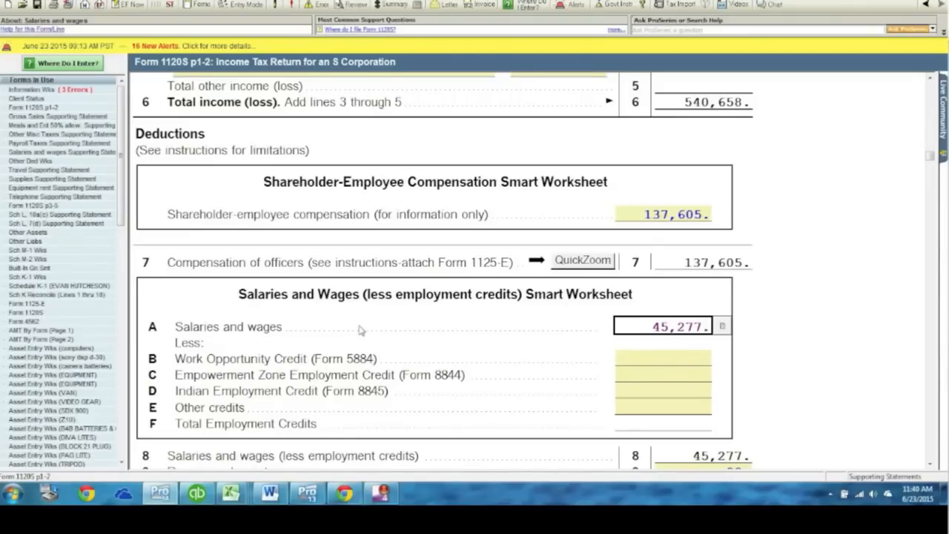
scroll(362, 328, down, 1)
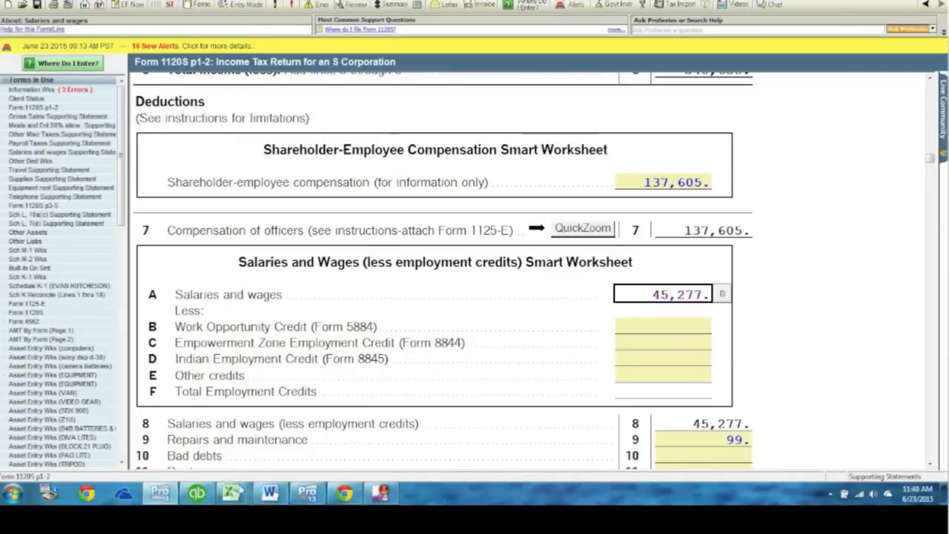
Switch to the Profit and Loss workbook in Excel and change the formula in cell H18 to =137605+45277
mouse_move(232, 493)
click(231, 443)
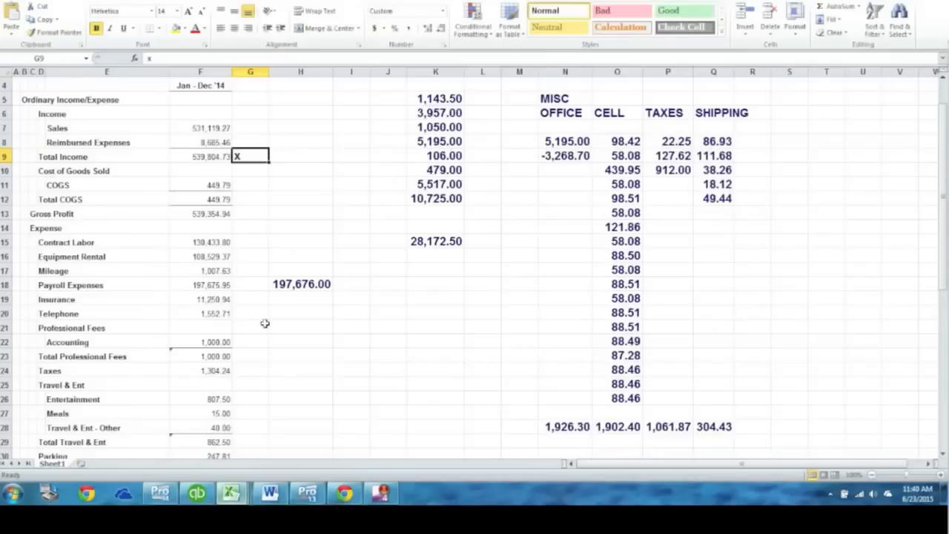
click(300, 284)
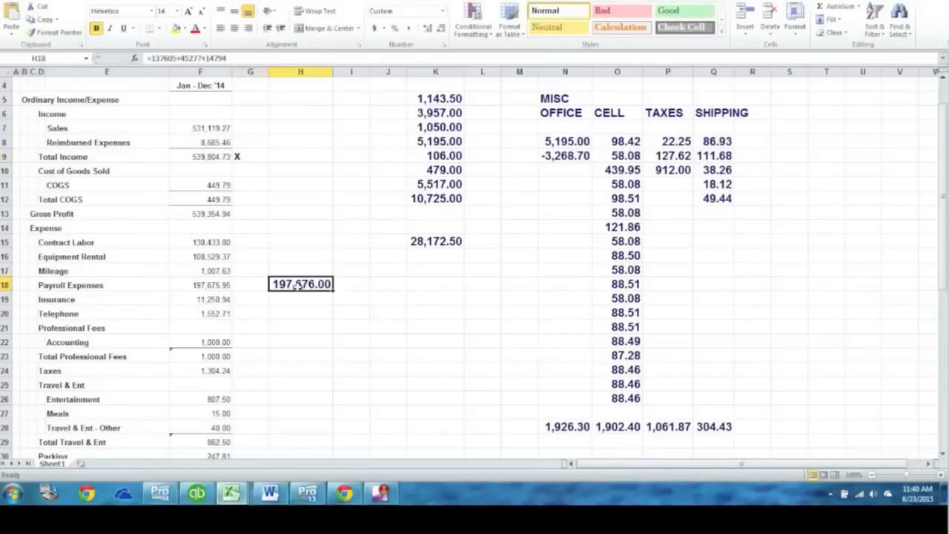
click(228, 57)
key(BackSpace)
key(BackSpace)
key(BackSpace)
key(BackSpace)
key(BackSpace)
key(BackSpace)
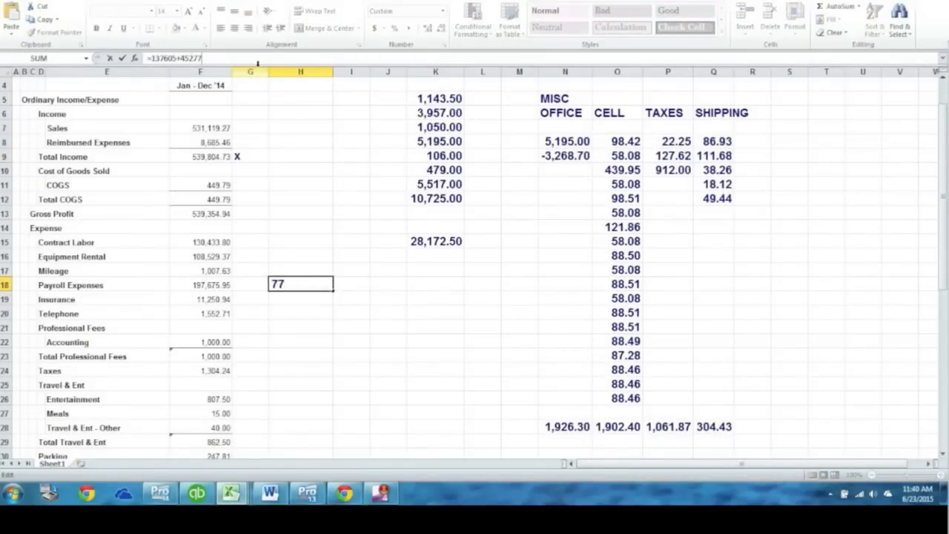
key(Return)
key(Up)
key(Down)
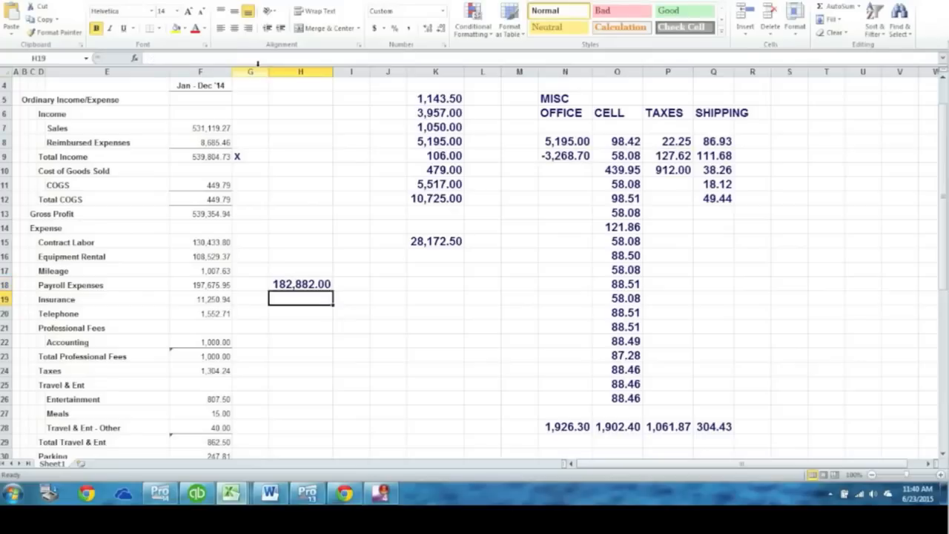
Enter the formula +F18-H18 in cell H19 to subtract the wages in H18 from Payroll Expenses
key(Up)
key(Left)
key(Left)
key(Left)
key(Left)
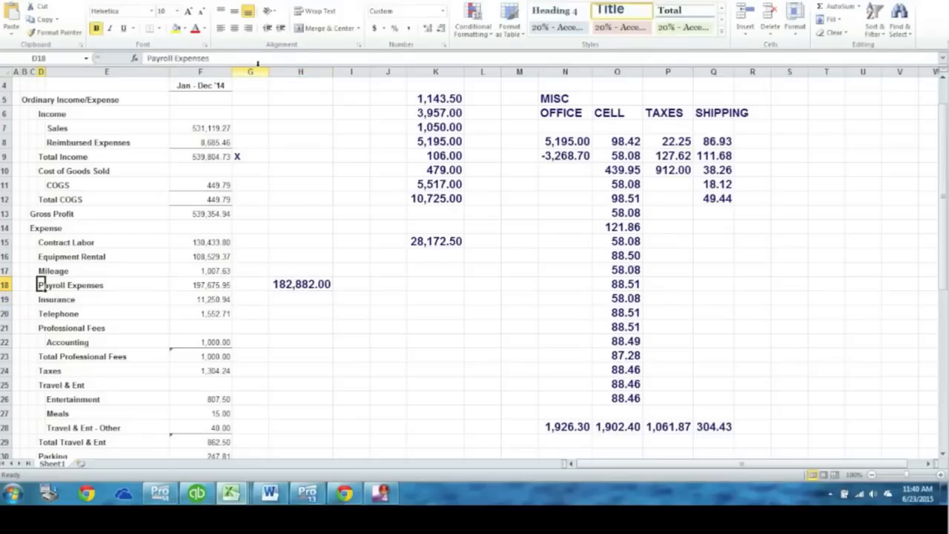
key(Right)
key(Right)
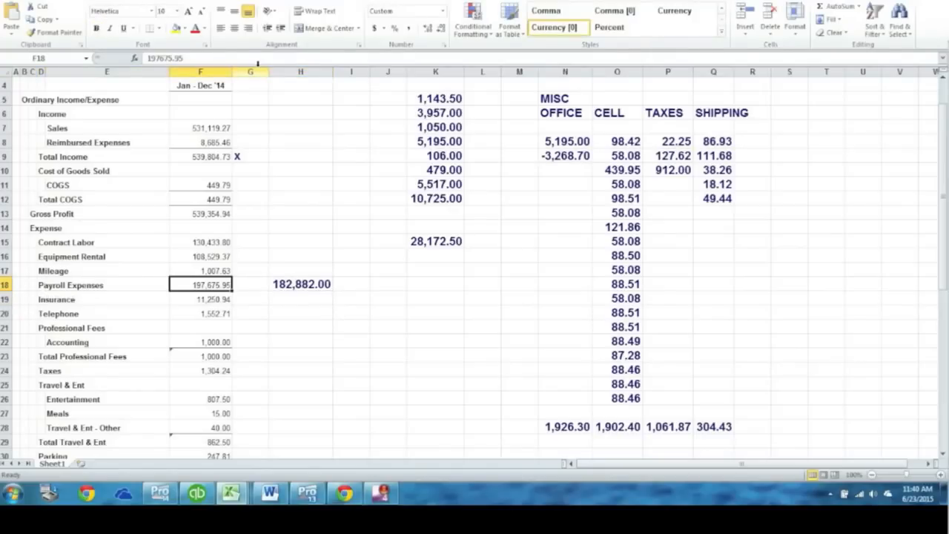
key(Down)
key(Right)
key(Right)
text(+)
key(Up)
key(Left)
key(Left)
text(-)
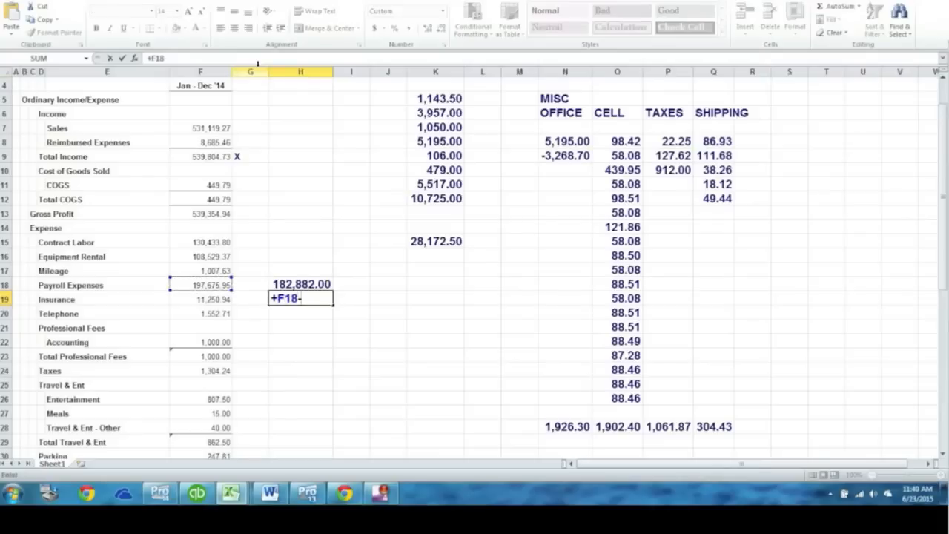
key(Up)
key(Return)
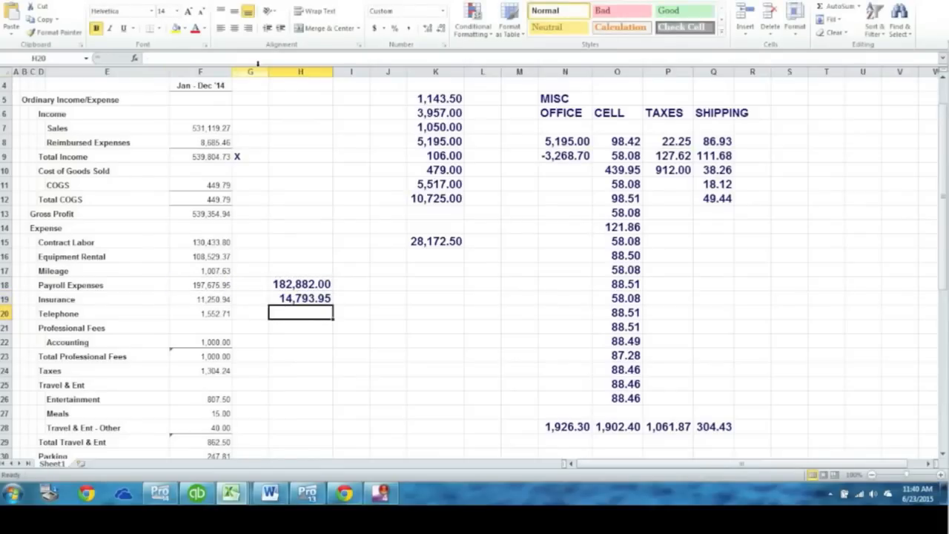
Switch to ProSeries and examine the Payroll taxes amount in the Taxes and Licenses Smart Worksheet
click(159, 493)
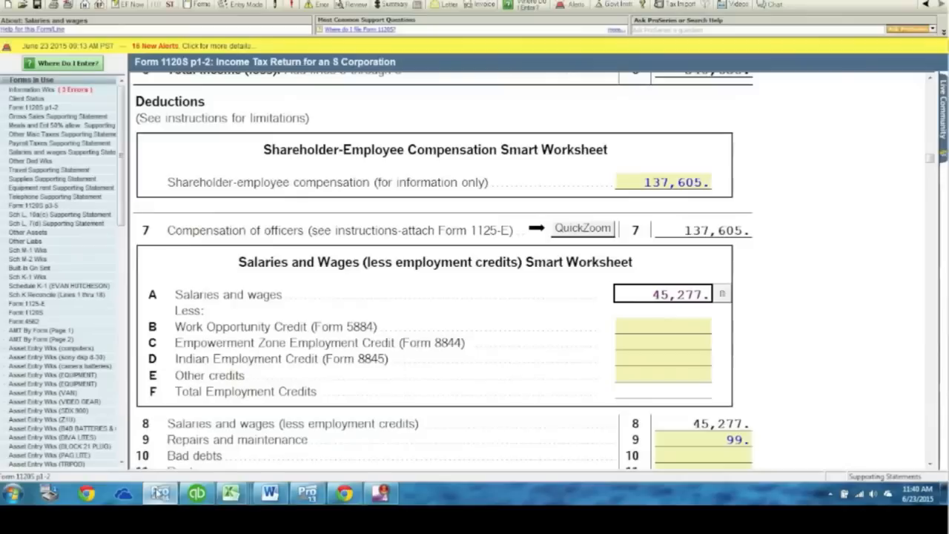
scroll(414, 258, down, 5)
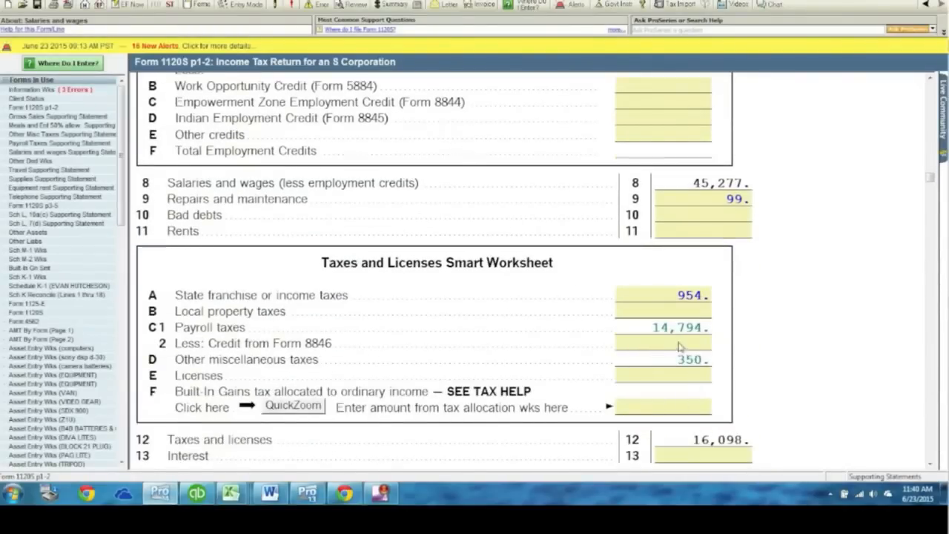
click(643, 330)
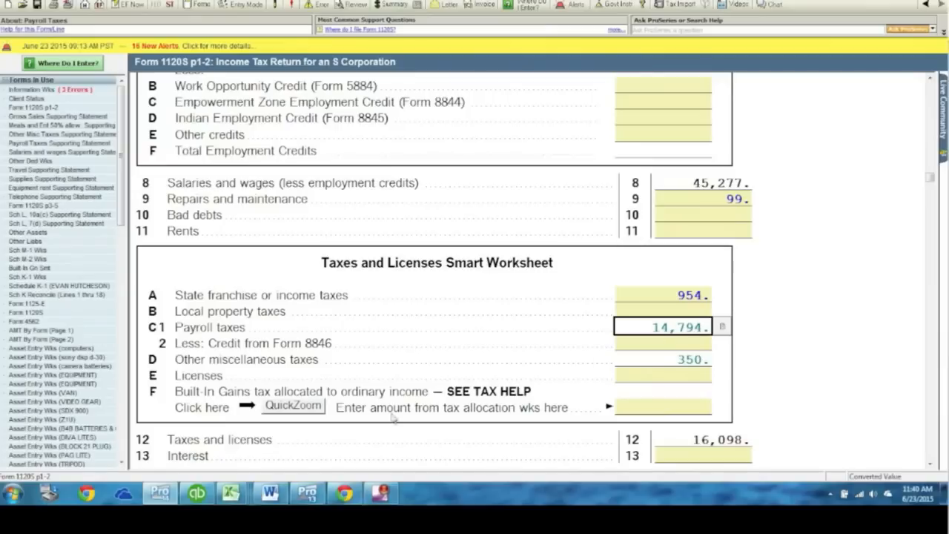
Return to the Profit and Loss workbook in Excel and compare the H19 difference with the Payroll Expenses total
mouse_move(235, 495)
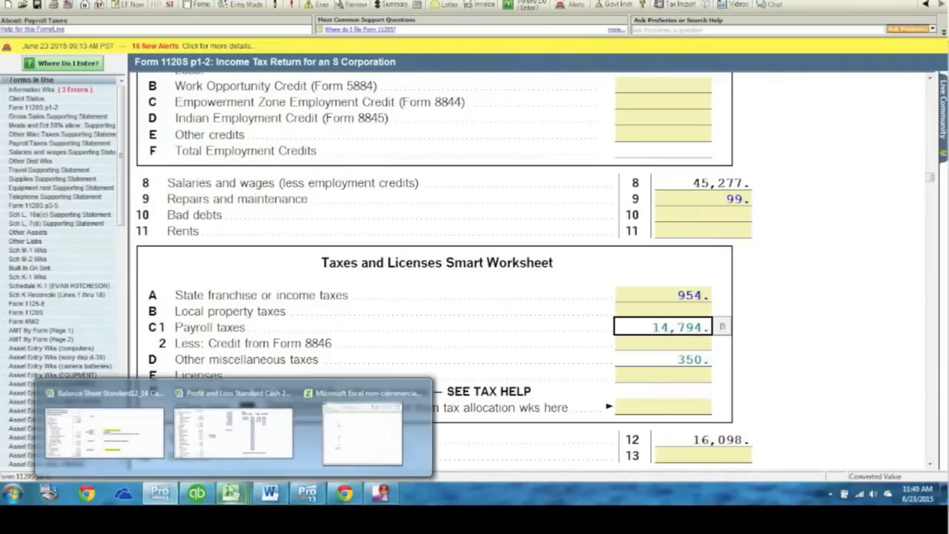
click(223, 435)
click(298, 299)
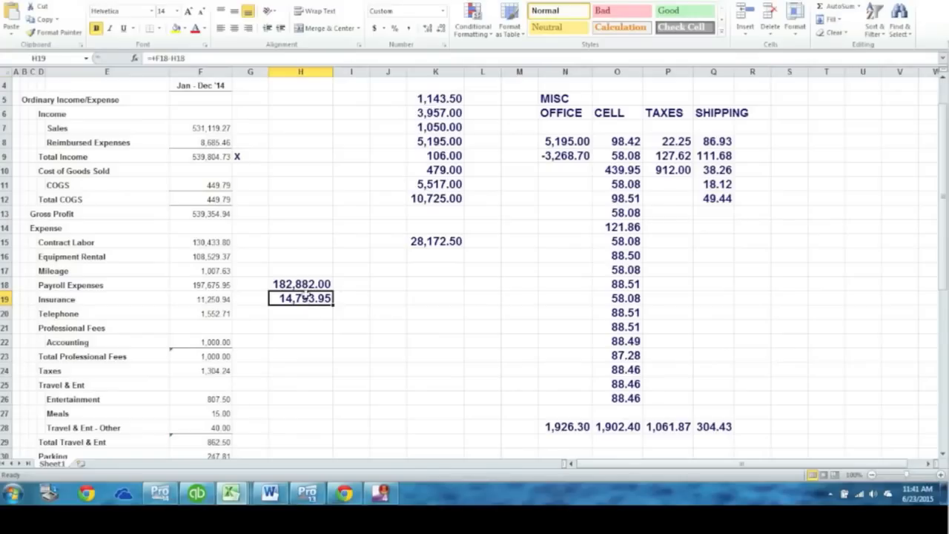
click(298, 314)
click(287, 297)
drag(80, 284, 191, 289)
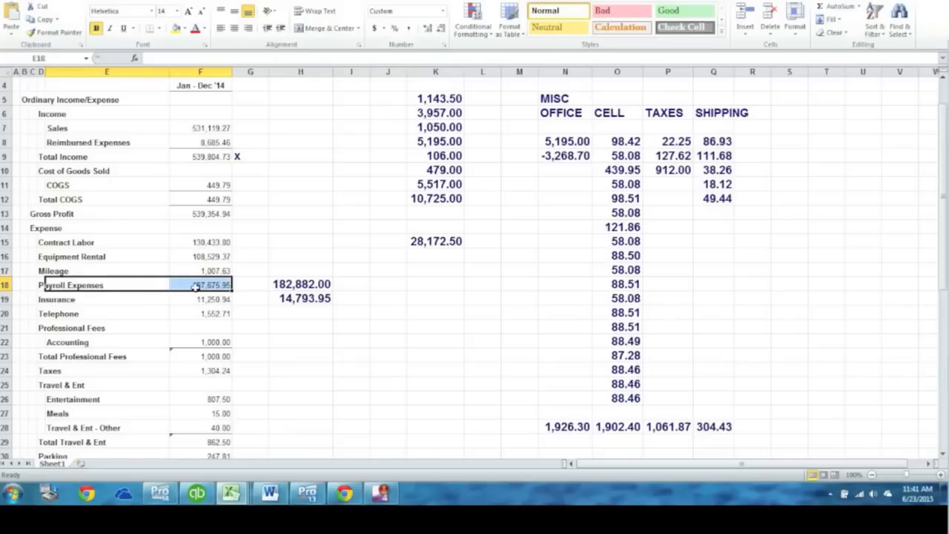
click(221, 286)
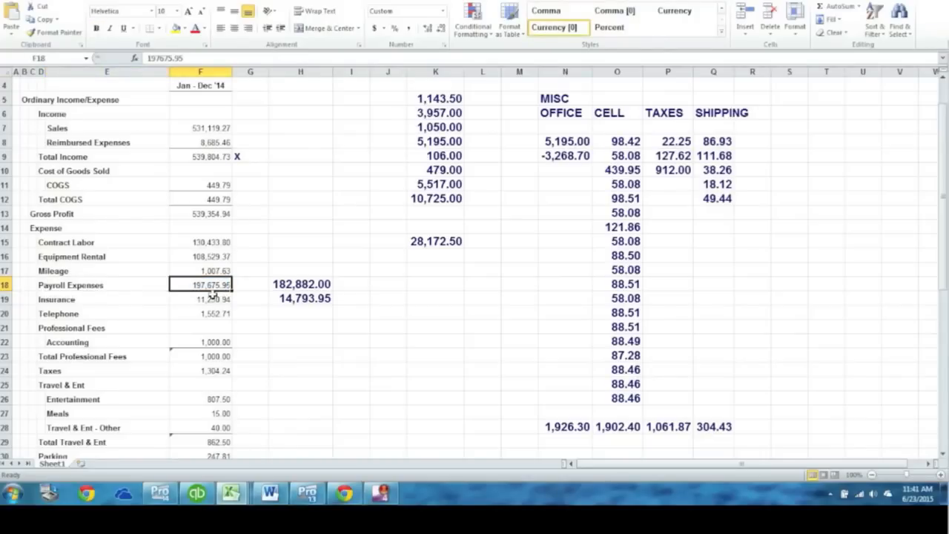
click(292, 298)
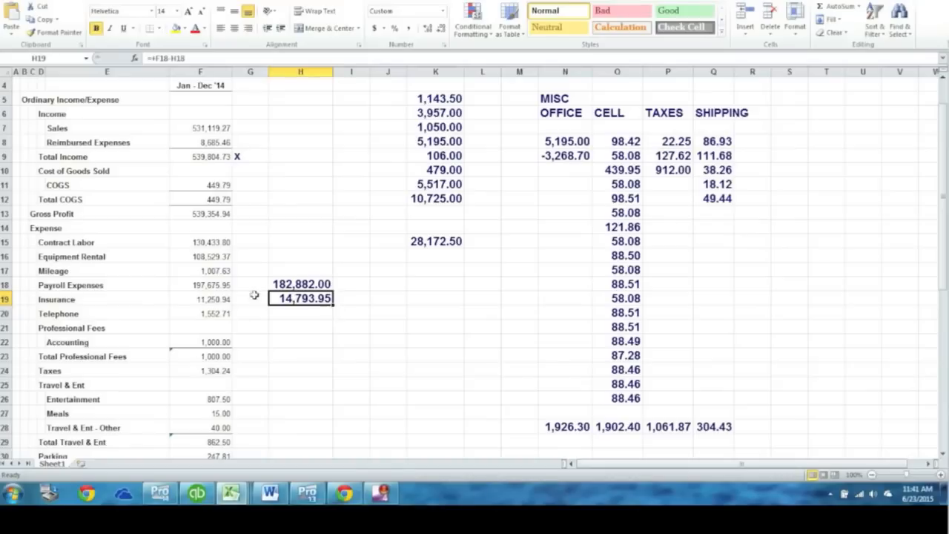
Review the profit and loss amounts in column F from Sales down to Net Income
scroll(207, 289, up, 2)
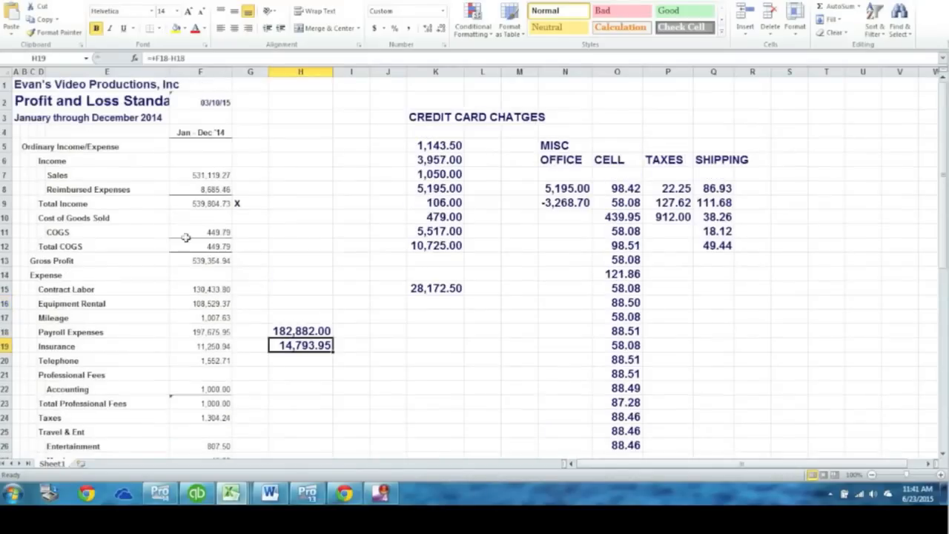
drag(183, 172, 195, 447)
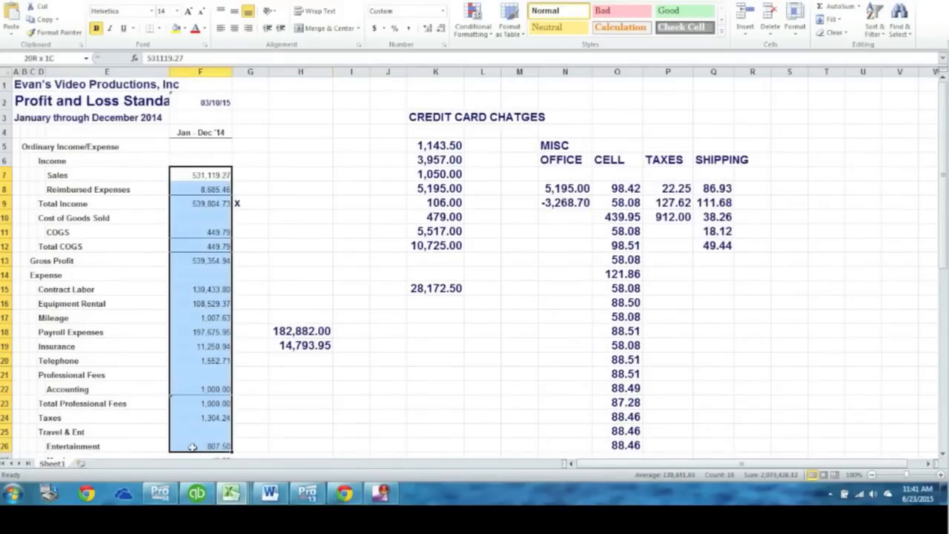
scroll(173, 384, down, 4)
scroll(175, 387, down, 1)
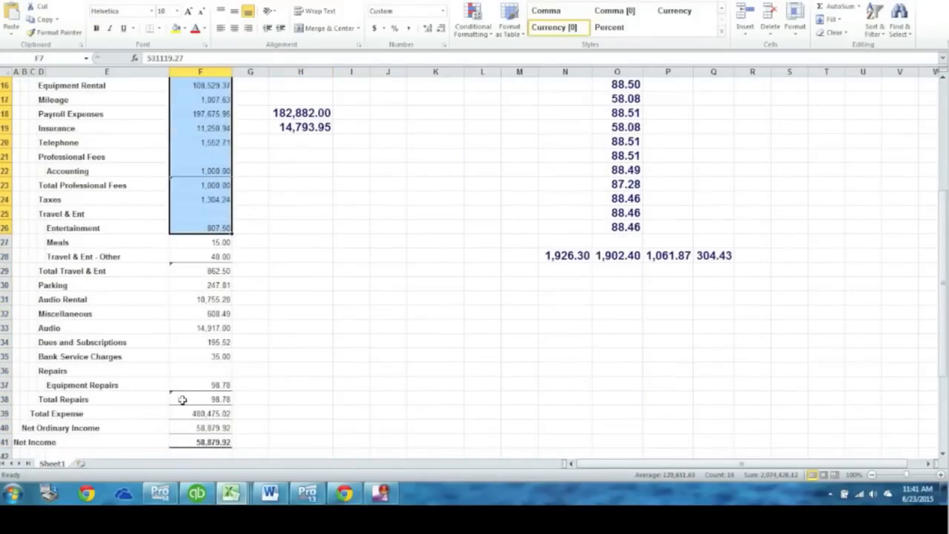
scroll(181, 393, up, 1)
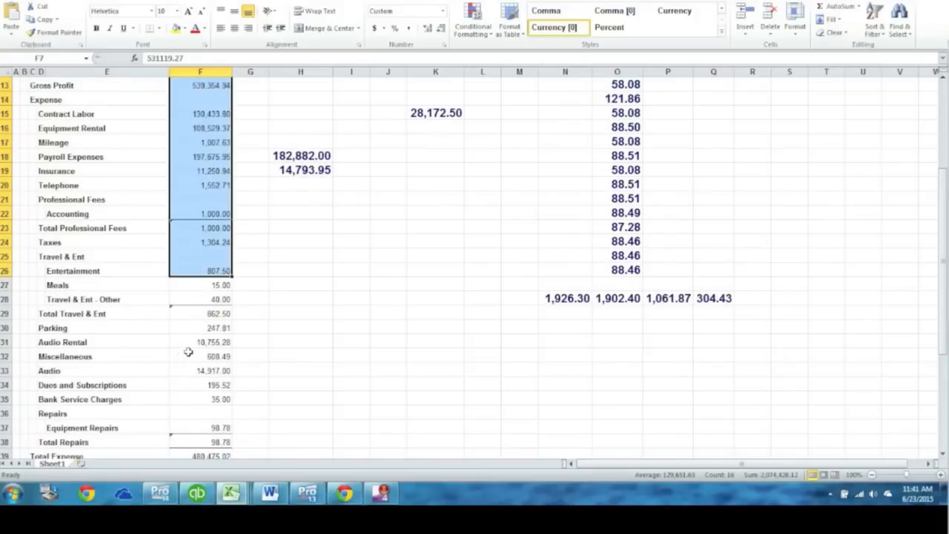
click(286, 203)
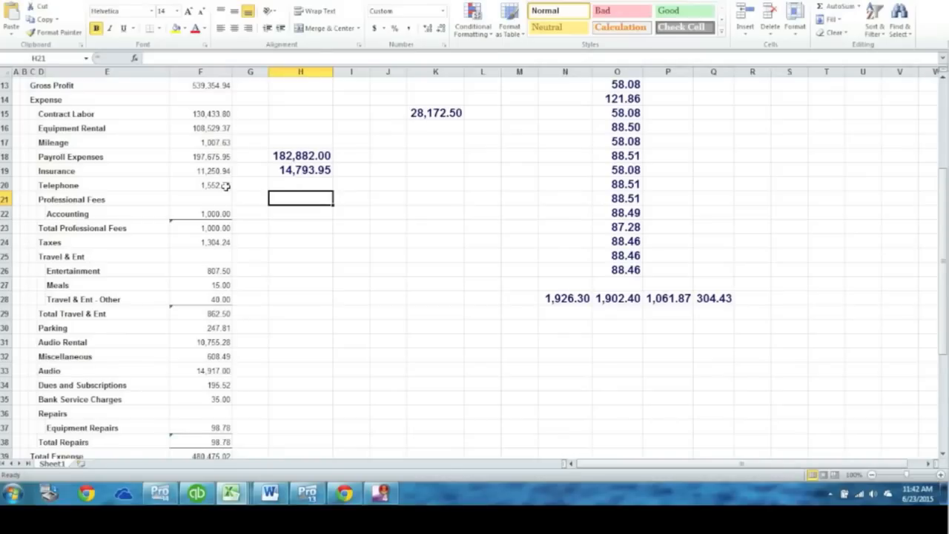
scroll(225, 185, up, 2)
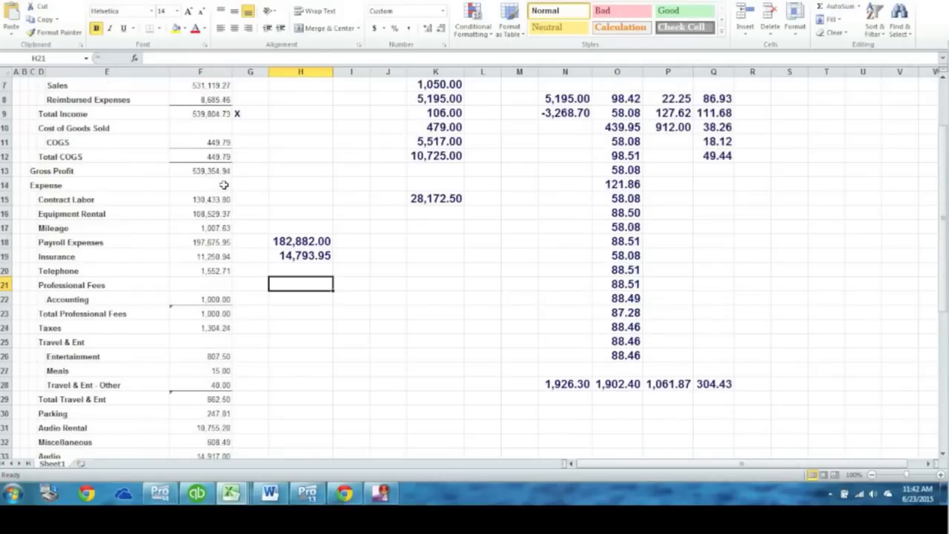
scroll(224, 185, up, 1)
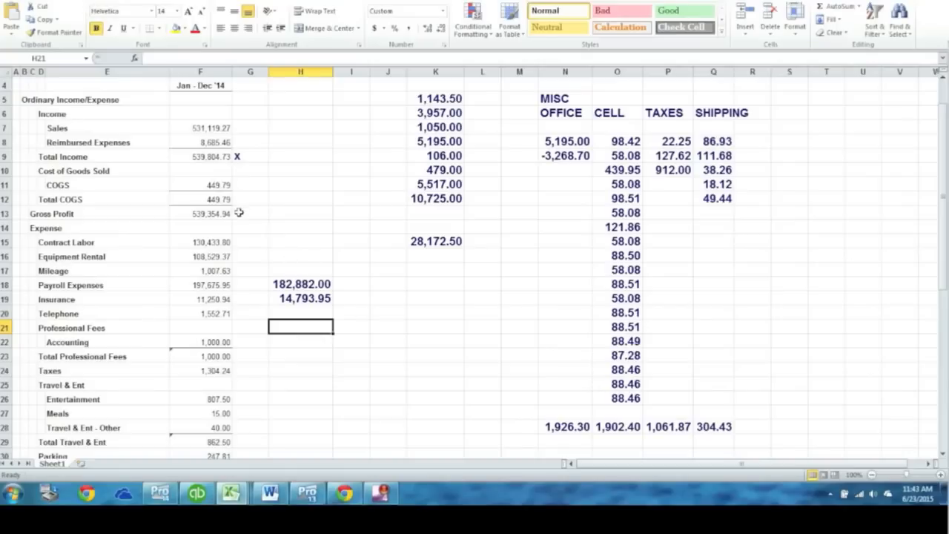
Mark Payroll Expenses with an x in cell G18
click(209, 285)
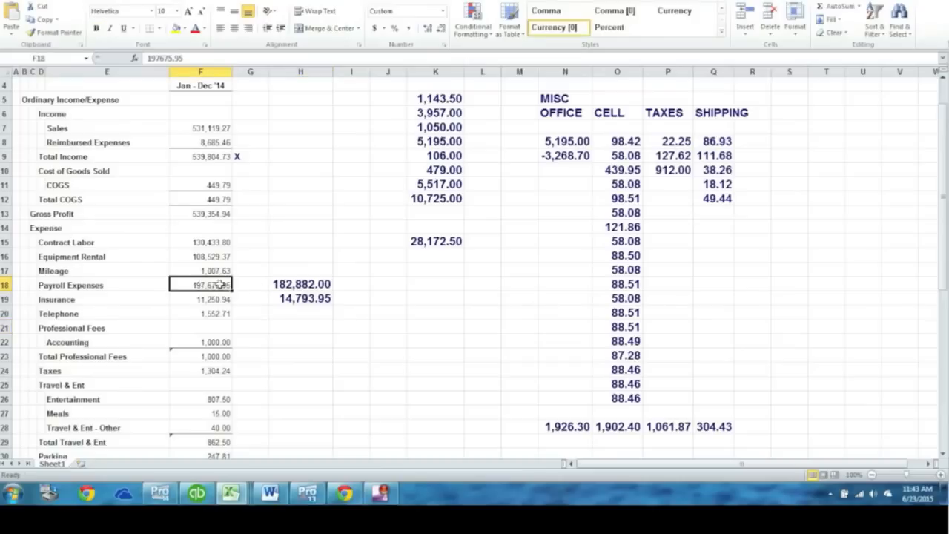
click(240, 286)
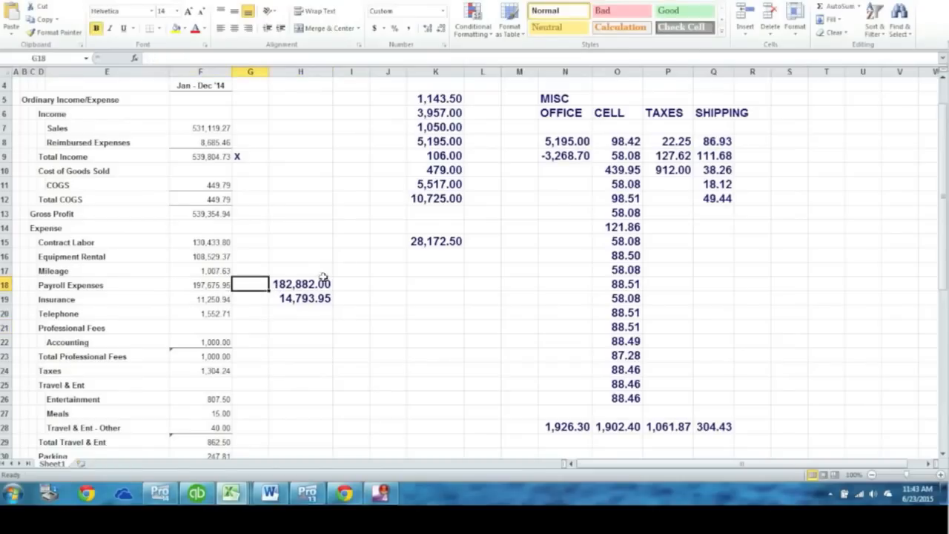
text(X)
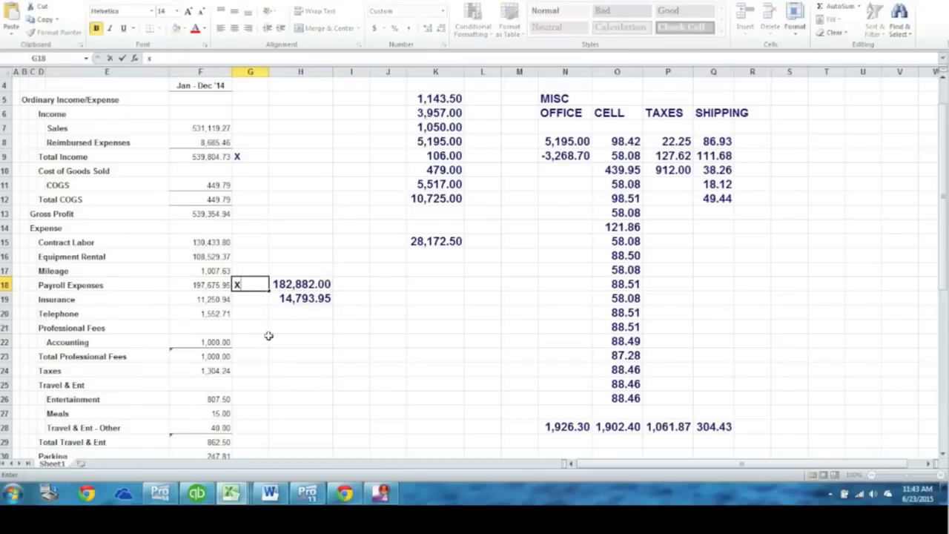
click(264, 339)
Check the return's repairs and maintenance line in ProSeries and mark Equipment Repairs with an x in cell G37 of the Excel Profit and Loss workbook
click(159, 493)
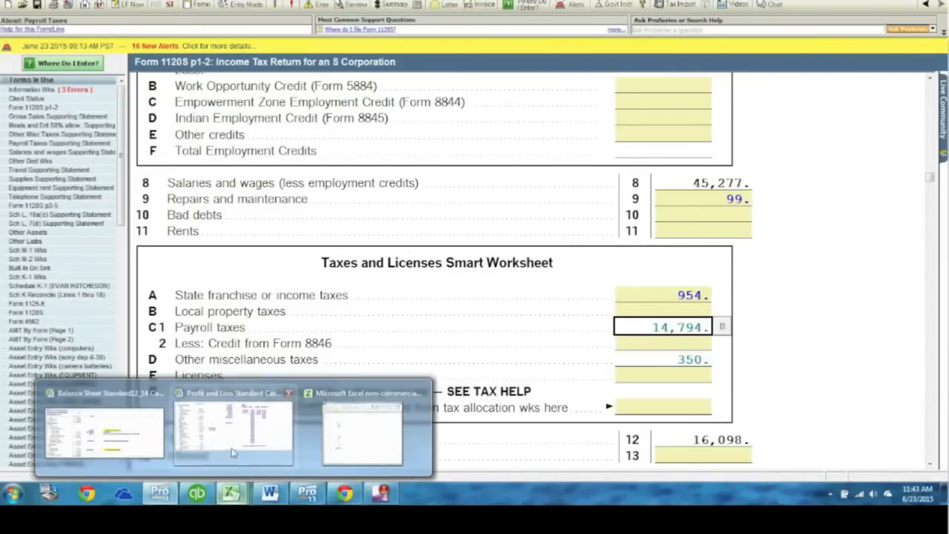
click(233, 419)
scroll(254, 370, down, 2)
click(262, 340)
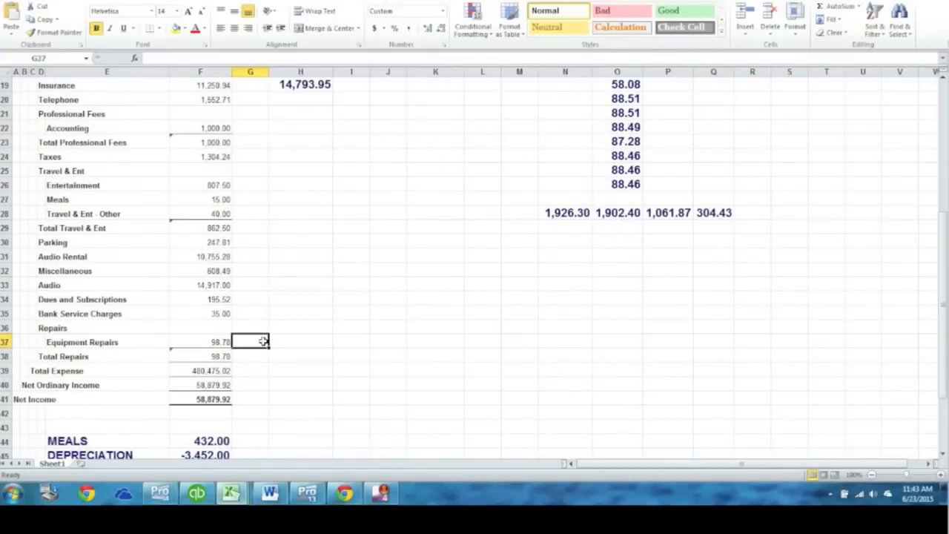
text(X)
click(256, 381)
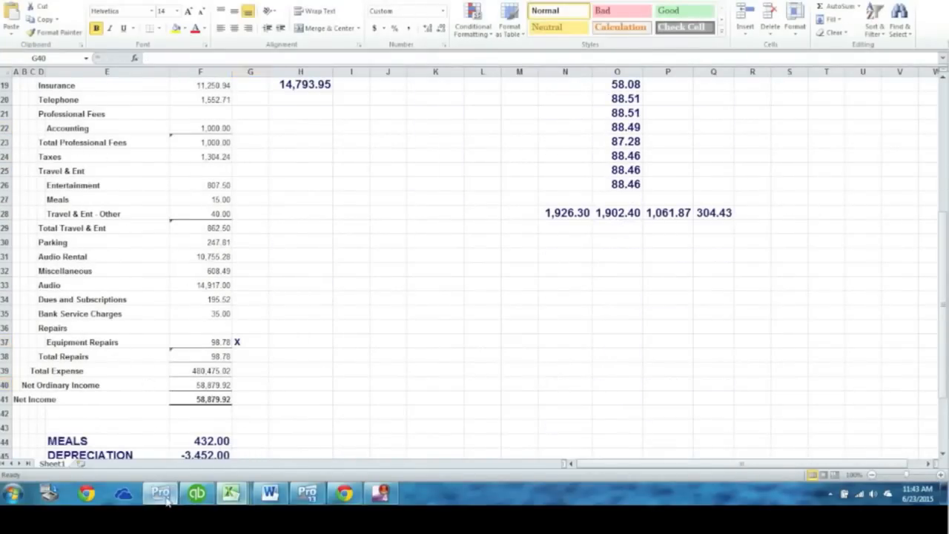
Switch to ProSeries and examine the State franchise or income taxes and Other miscellaneous taxes lines
click(161, 493)
click(648, 303)
click(639, 359)
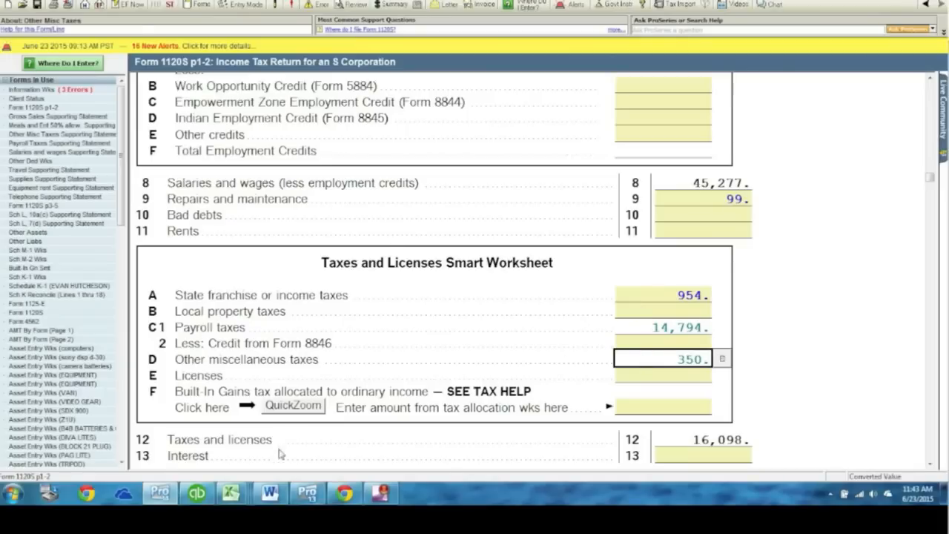
Return to the Profit and Loss workbook in Excel and mark Taxes with an x in cell G24
mouse_move(231, 494)
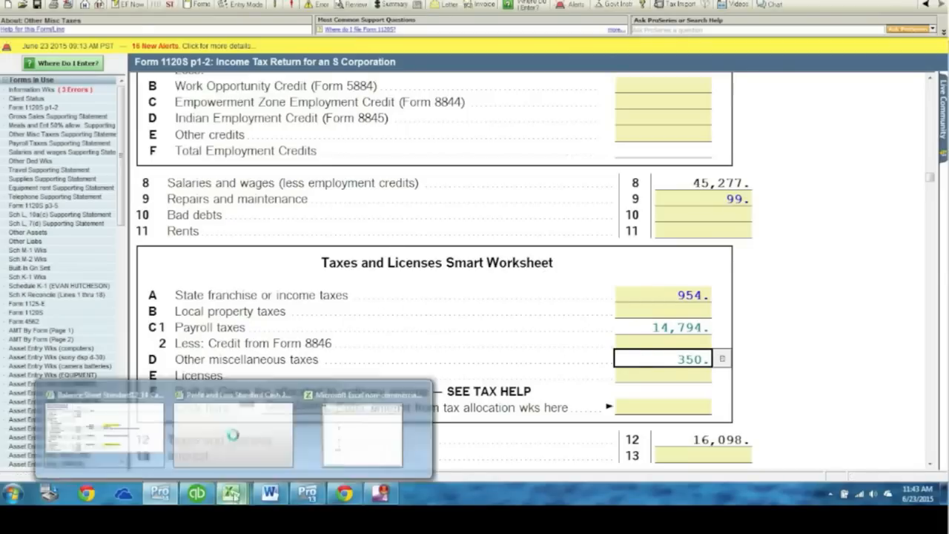
click(235, 438)
scroll(252, 308, up, 2)
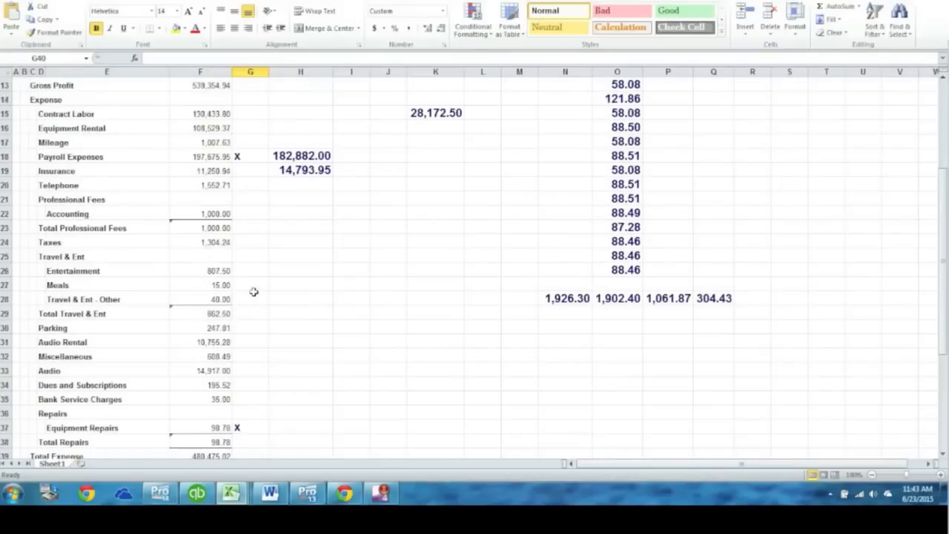
click(247, 244)
text(X)
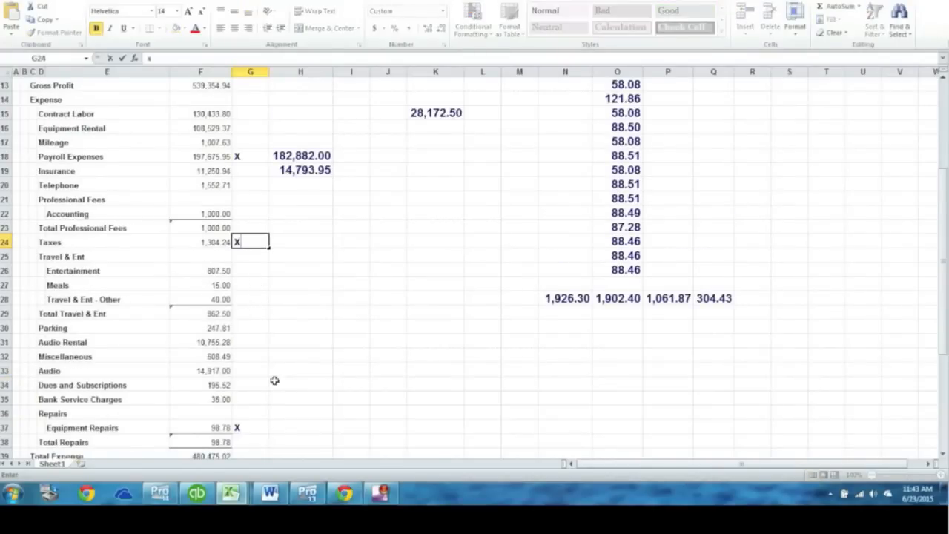
Switch to ProSeries and check the Taxes and licenses line, the Depreciation Smart Worksheet and depreciation line 14 on Form 1120S p1-2
click(159, 493)
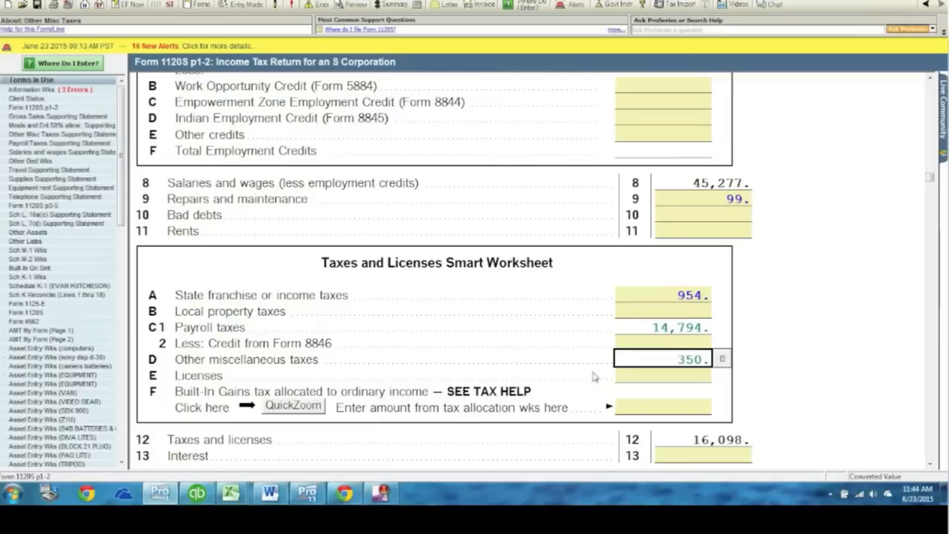
scroll(663, 367, down, 3)
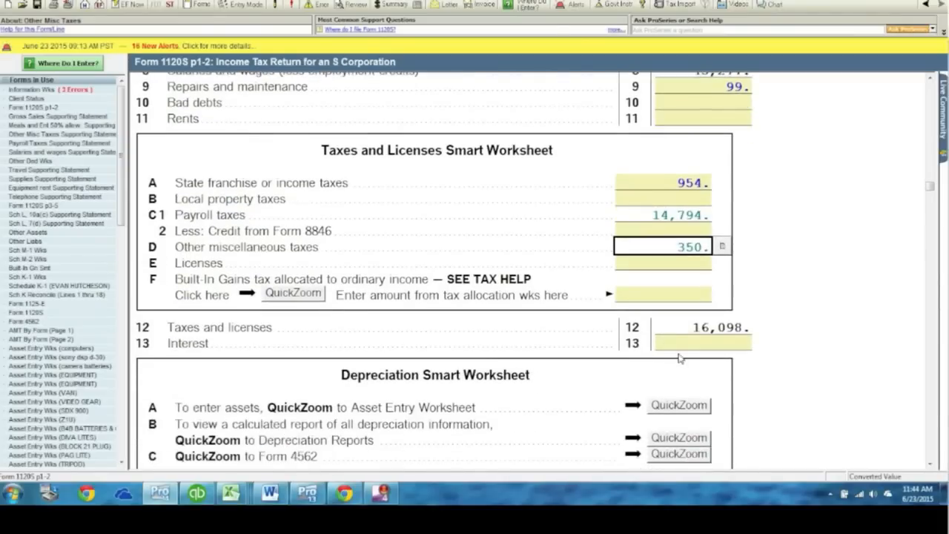
scroll(680, 357, down, 6)
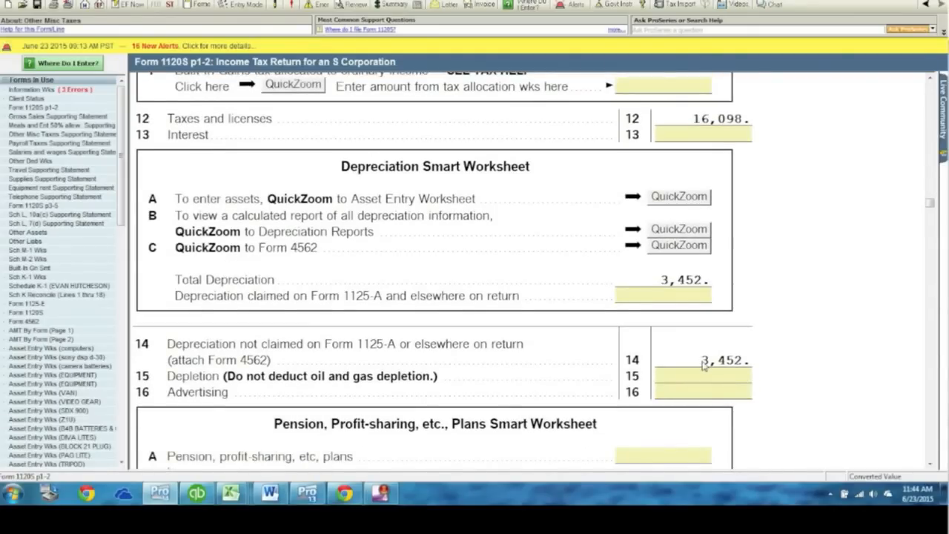
Return to the Profit and Loss workbook in Excel and look through the expense lines and the adjustments below Net Income for depreciation
mouse_move(231, 496)
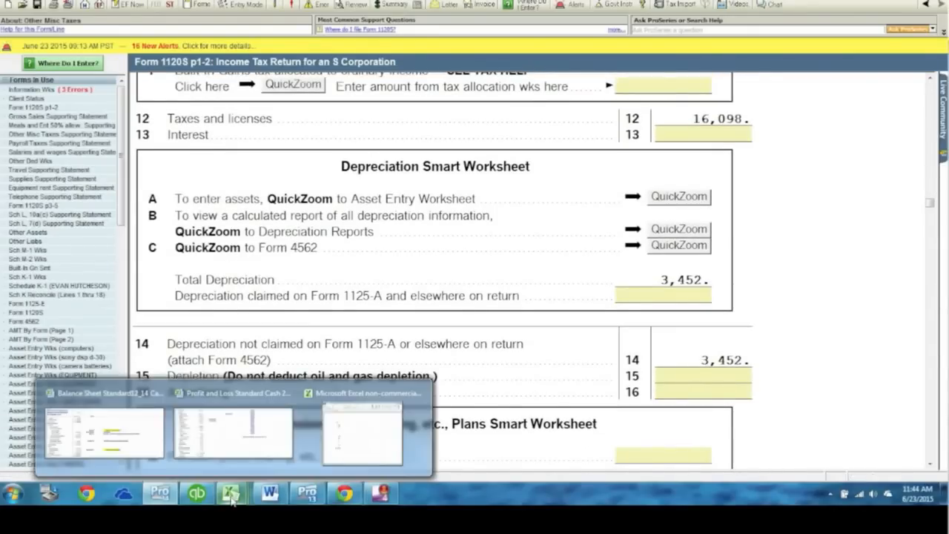
click(218, 442)
scroll(233, 389, down, 4)
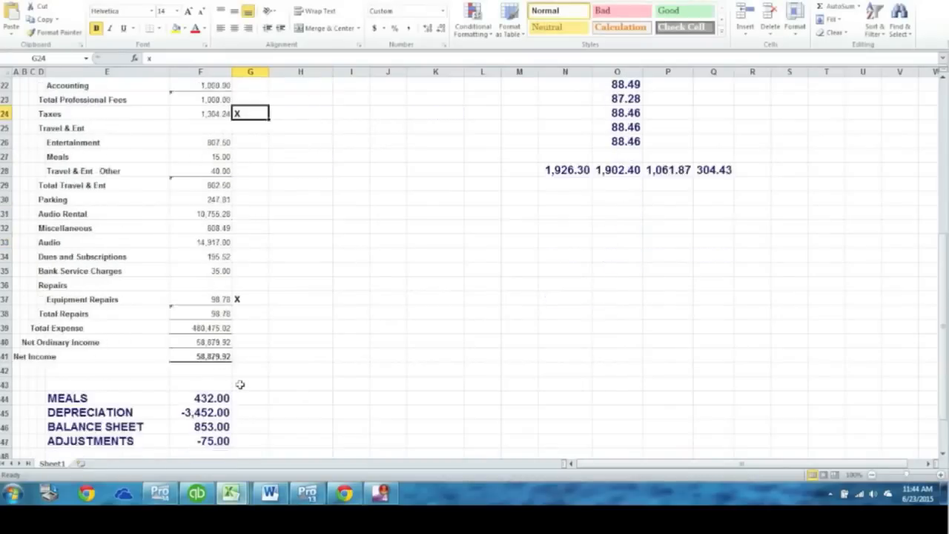
scroll(244, 384, up, 1)
scroll(249, 373, up, 4)
drag(245, 139, 249, 437)
scroll(243, 411, down, 1)
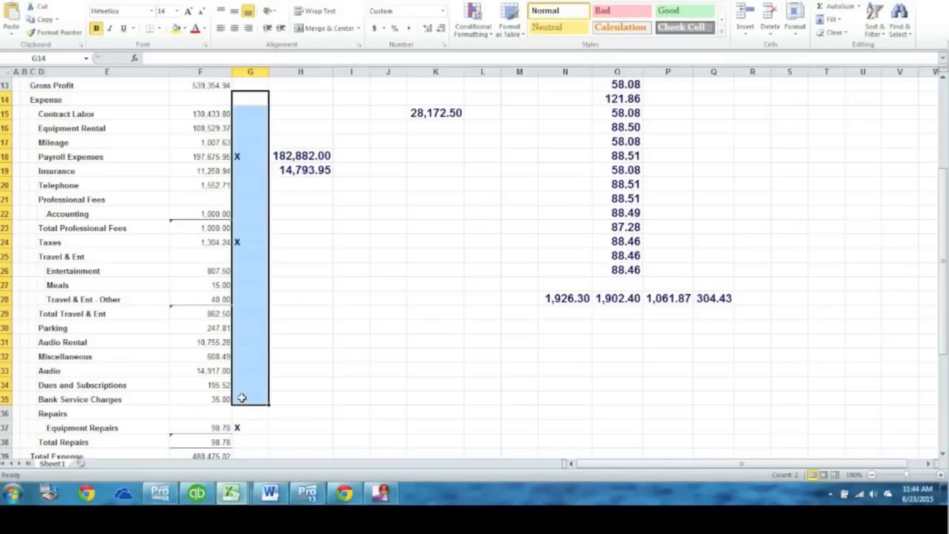
scroll(241, 389, down, 4)
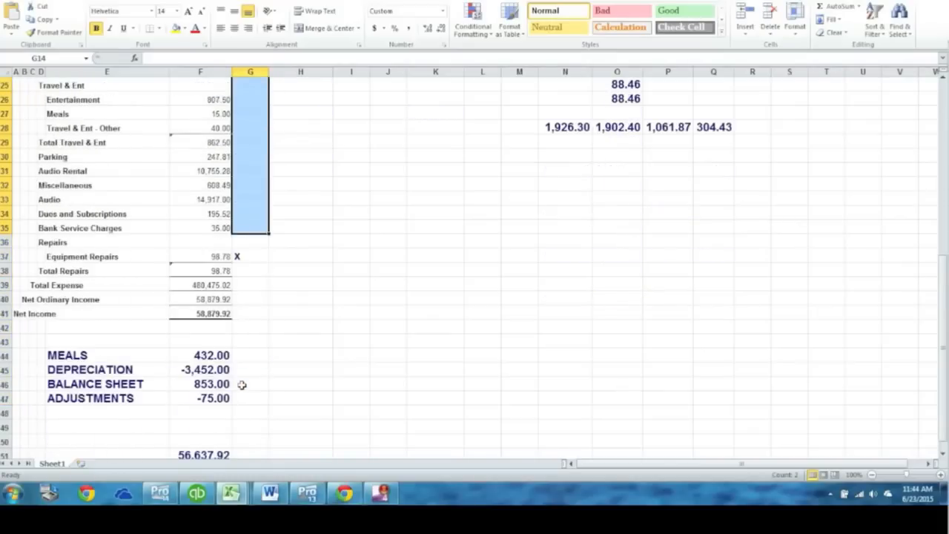
scroll(241, 379, up, 2)
scroll(223, 334, up, 6)
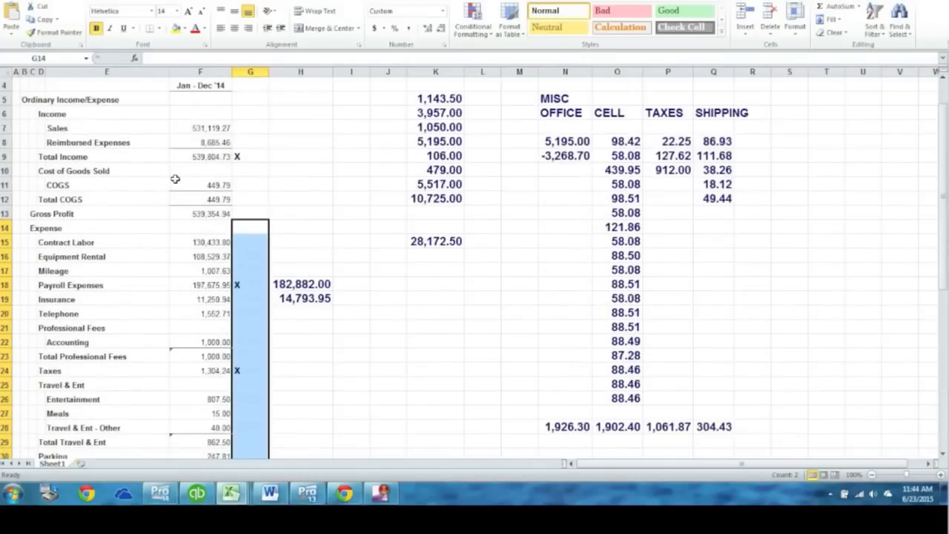
scroll(178, 184, down, 11)
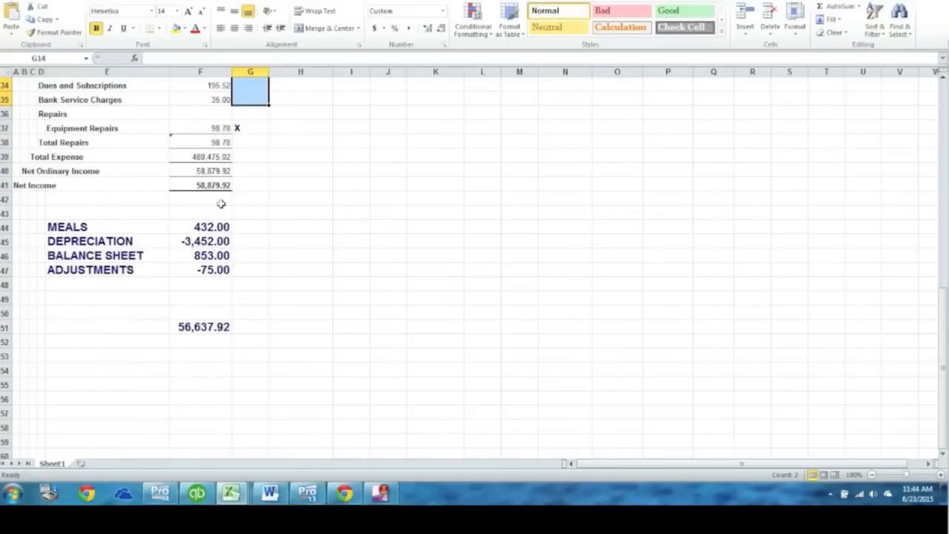
Examine how Net Income and the adjustments beneath it add up to the adjusted total in cell F51
click(191, 171)
click(172, 184)
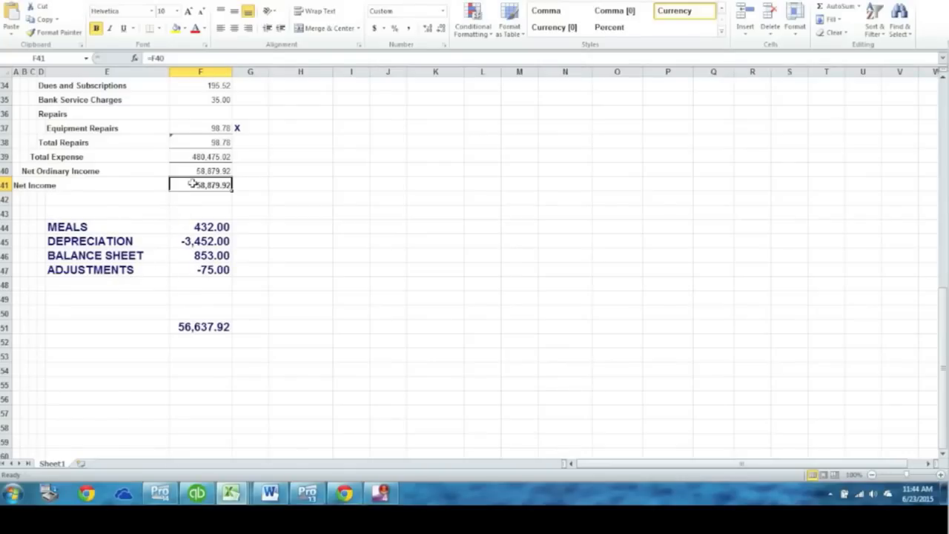
click(189, 326)
drag(180, 188, 187, 297)
click(185, 327)
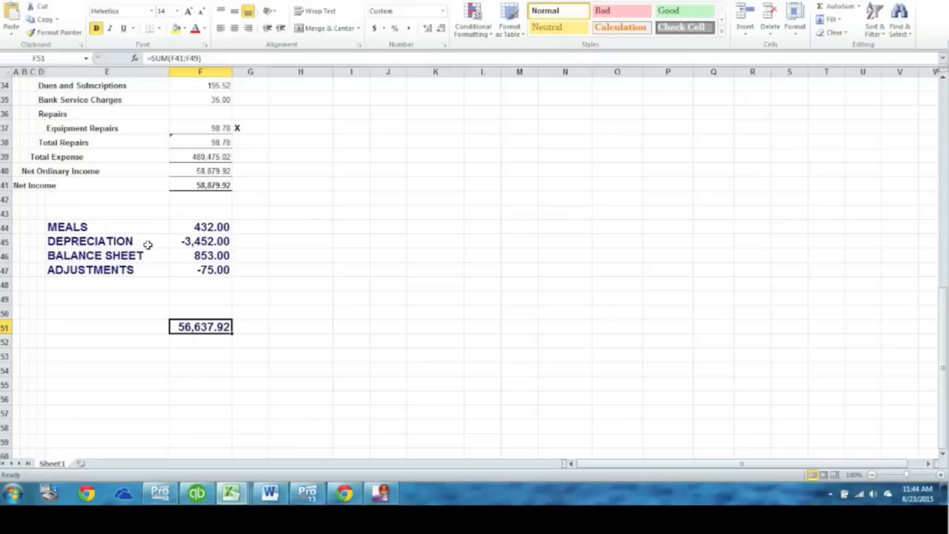
Mark the DEPRECIATION adjustment with an x in cell G45
click(249, 240)
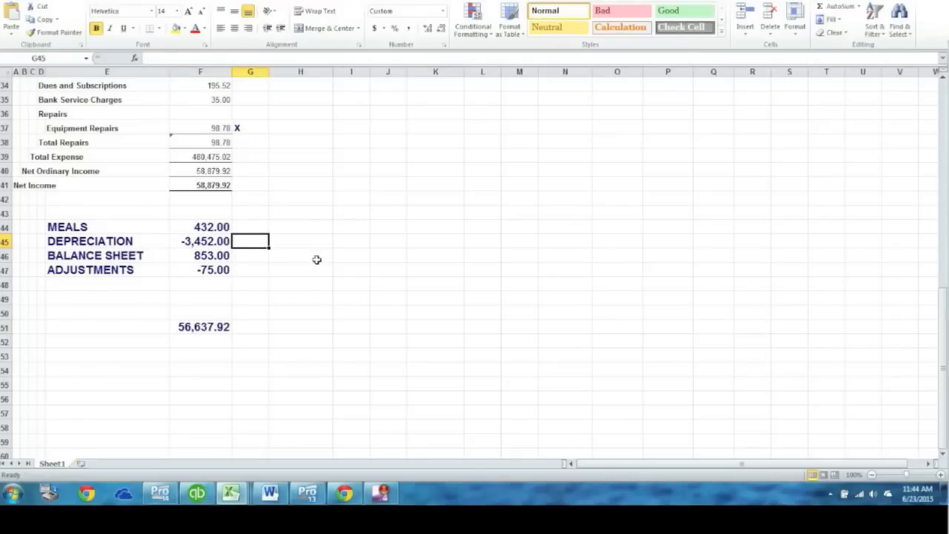
text(x)
click(208, 330)
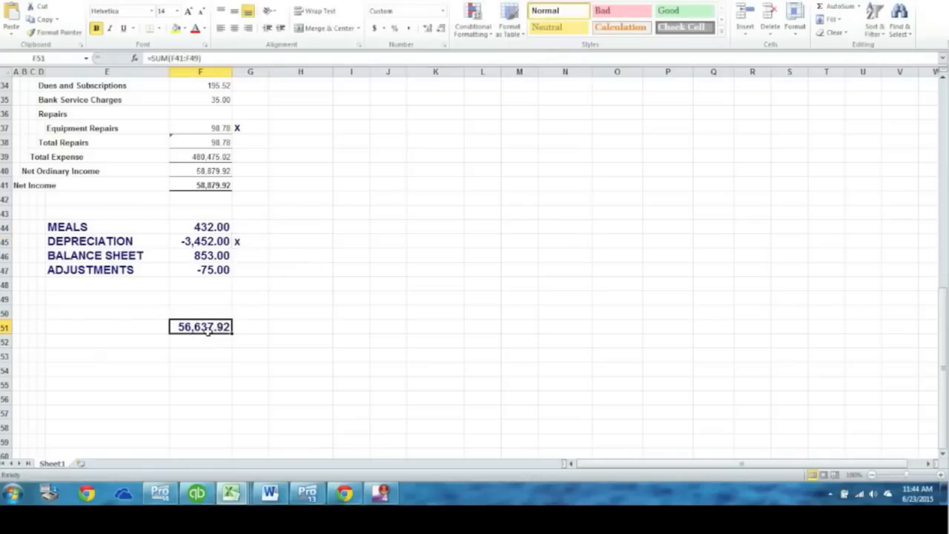
Compare line 21 Ordinary business income in ProSeries with the adjusted total in cell F51 of the Excel Profit and Loss workbook
click(171, 490)
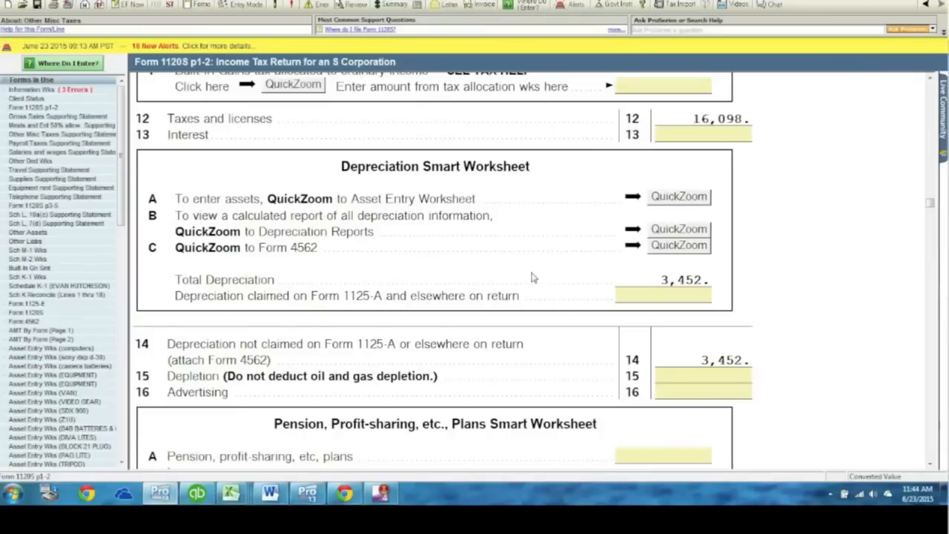
scroll(534, 278, down, 10)
scroll(540, 297, down, 5)
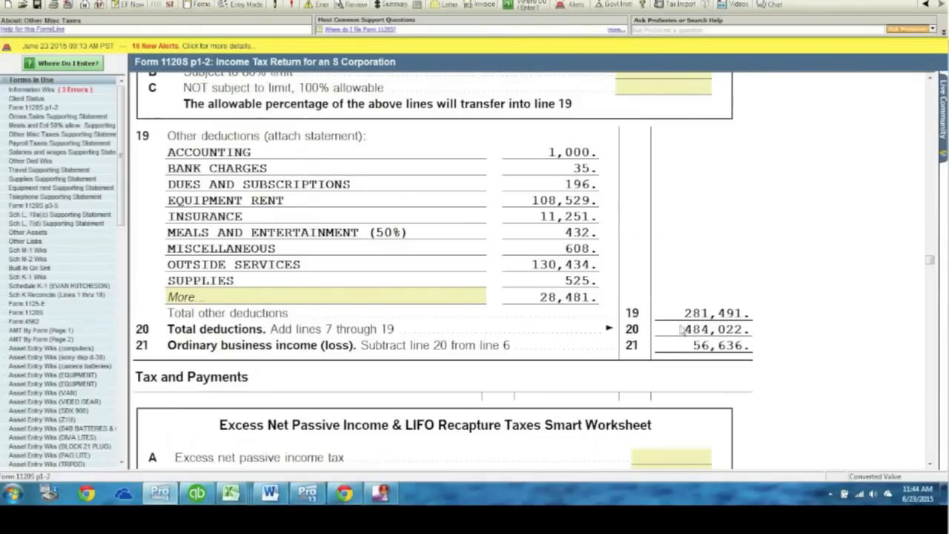
click(700, 348)
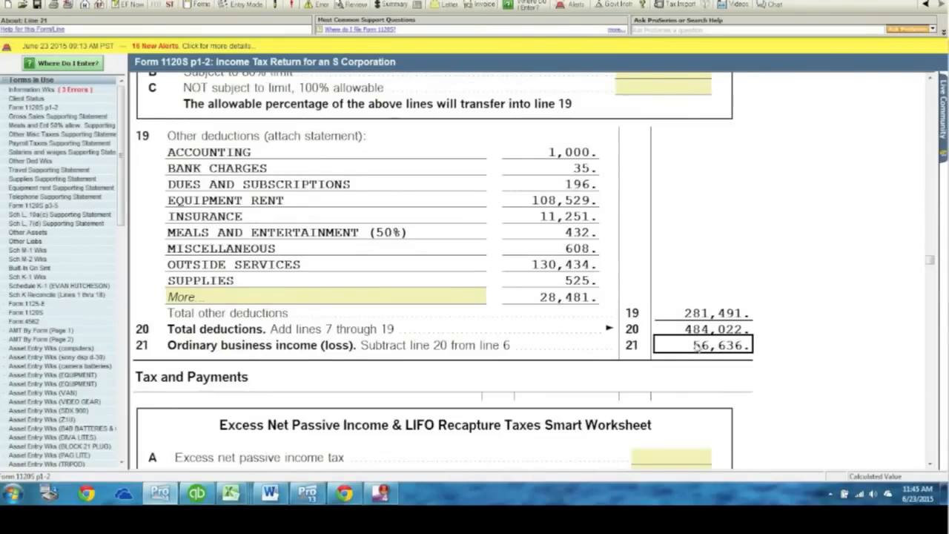
mouse_move(232, 491)
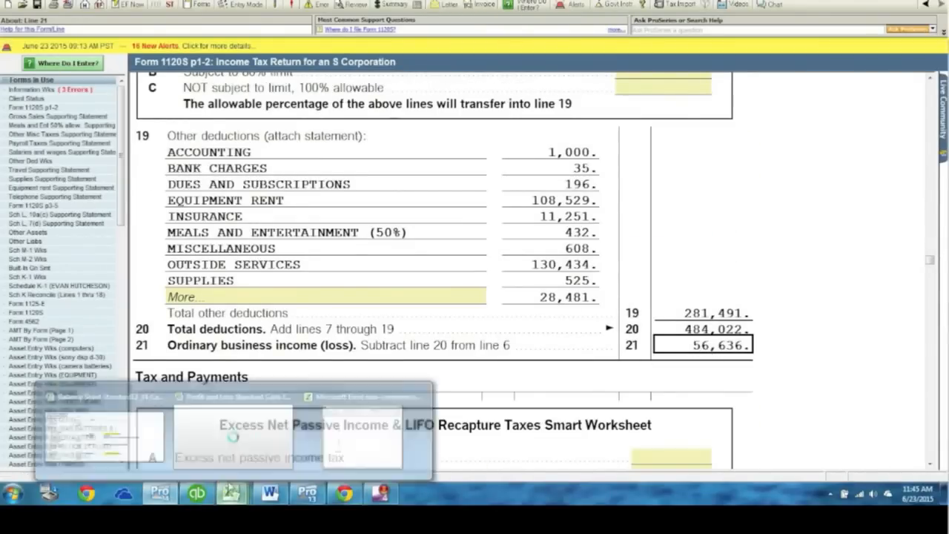
click(223, 449)
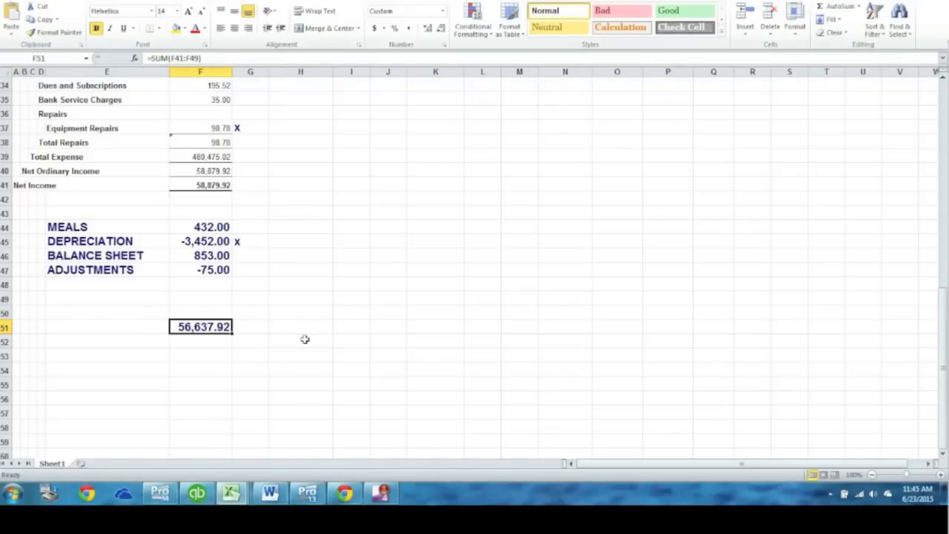
Switch to ProSeries and examine the line 19 meals and entertainment deduction and the Subject to 50% limit amount in its smart worksheet
click(159, 492)
scroll(537, 327, up, 3)
scroll(537, 326, up, 5)
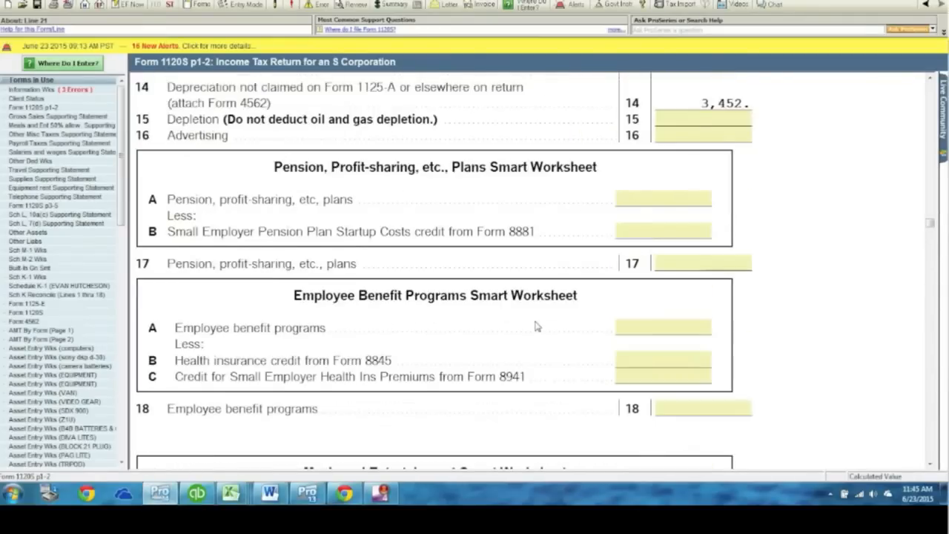
scroll(548, 326, down, 4)
scroll(556, 327, down, 3)
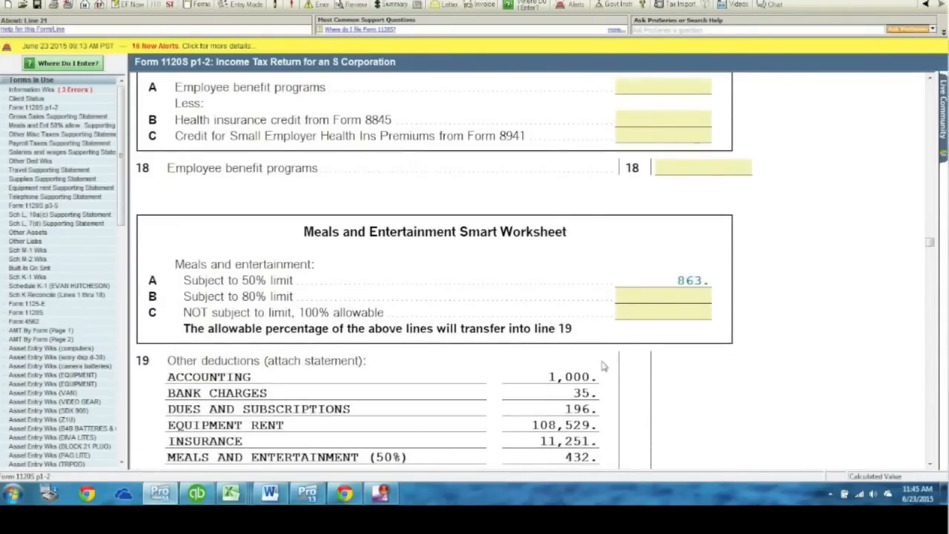
scroll(448, 405, down, 1)
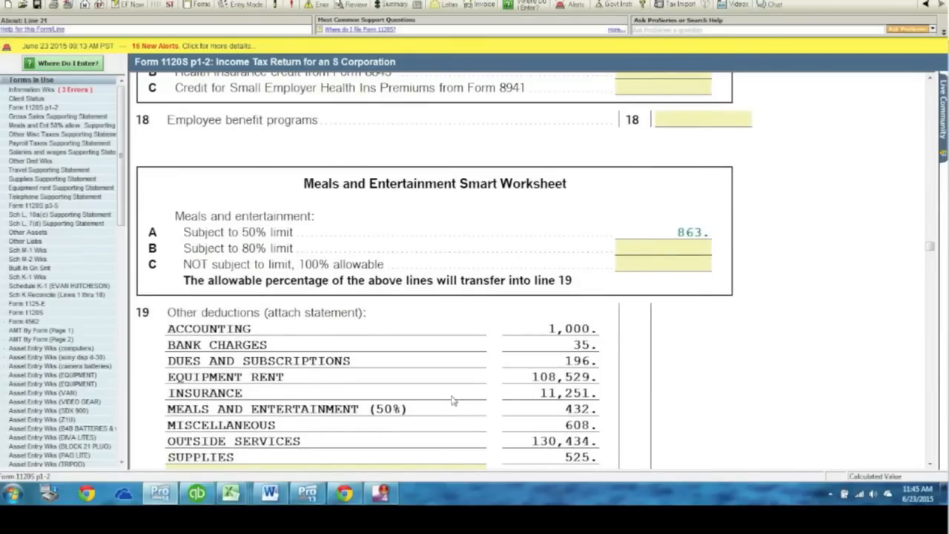
click(541, 415)
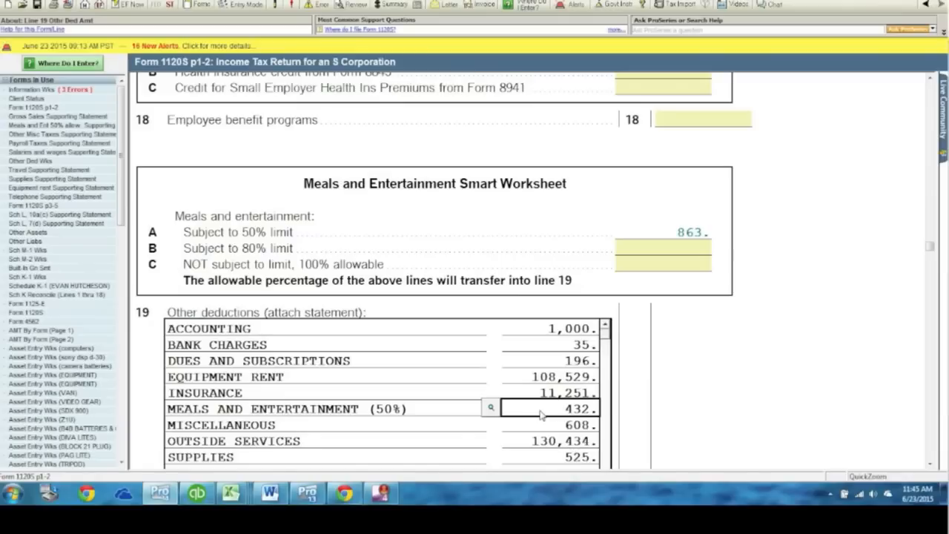
click(671, 234)
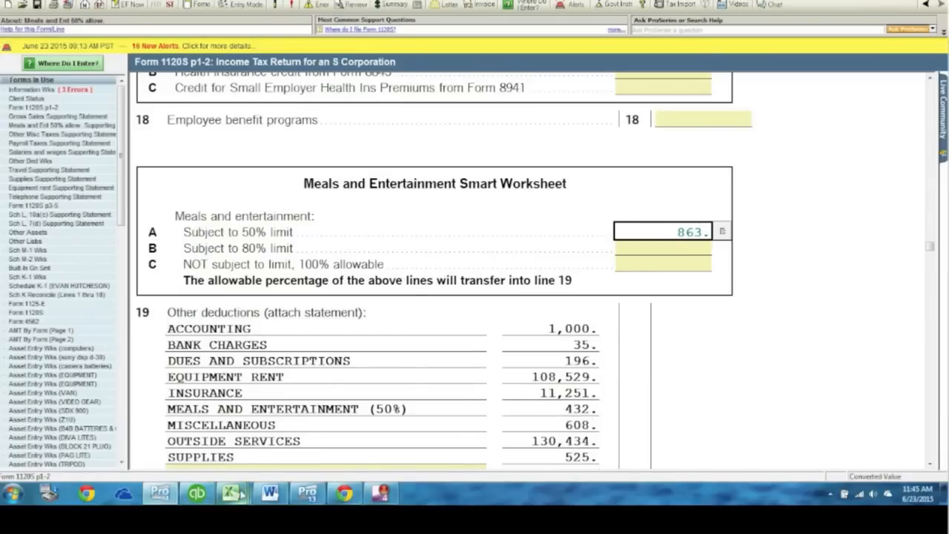
Return to the Profit and Loss workbook in Excel and mark Total Travel & Ent with an x in cell G29
click(229, 425)
scroll(315, 341, up, 5)
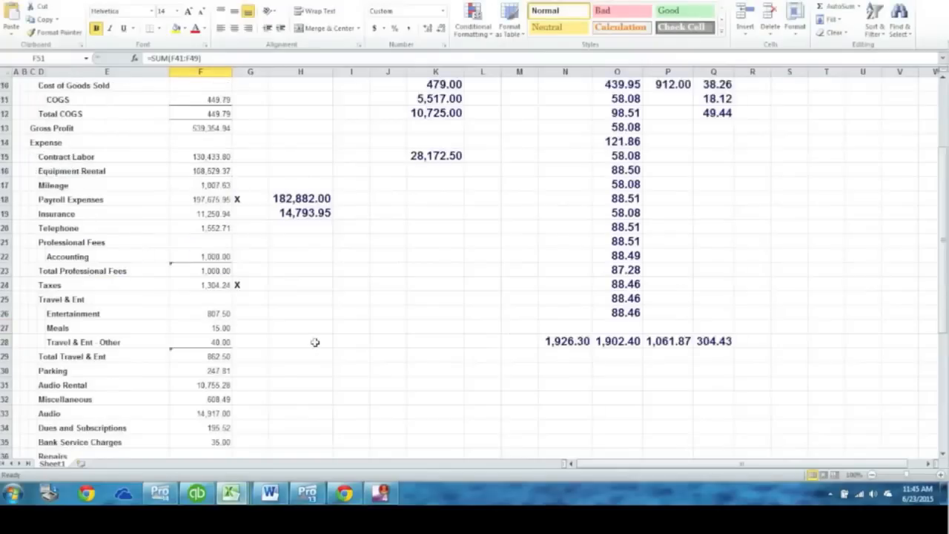
scroll(276, 353, down, 3)
click(251, 356)
text(X)
drag(251, 399, 261, 386)
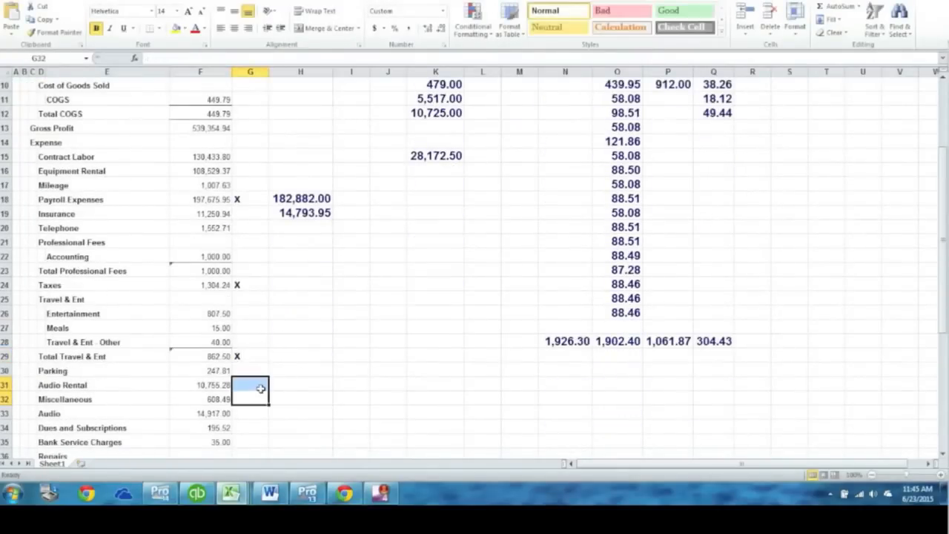
click(196, 341)
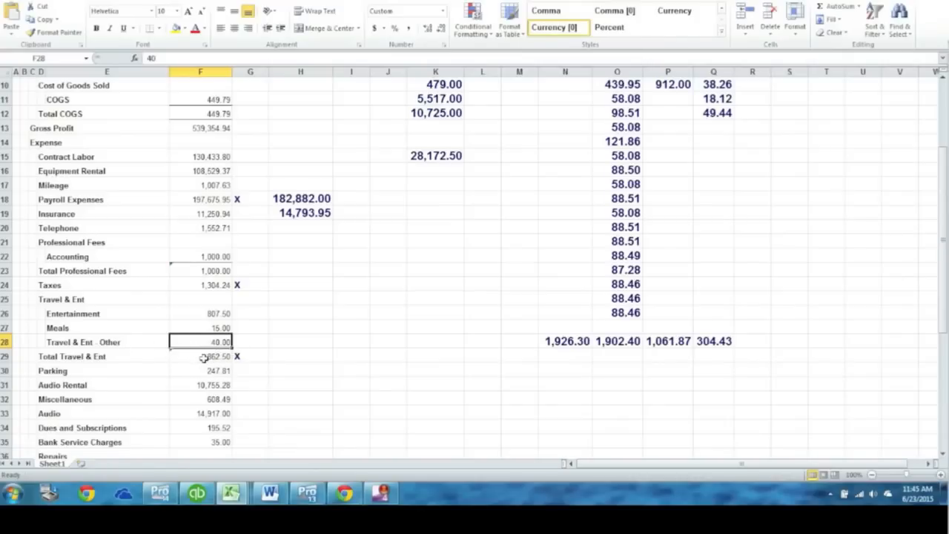
click(252, 356)
text(x)
scroll(261, 355, down, 1)
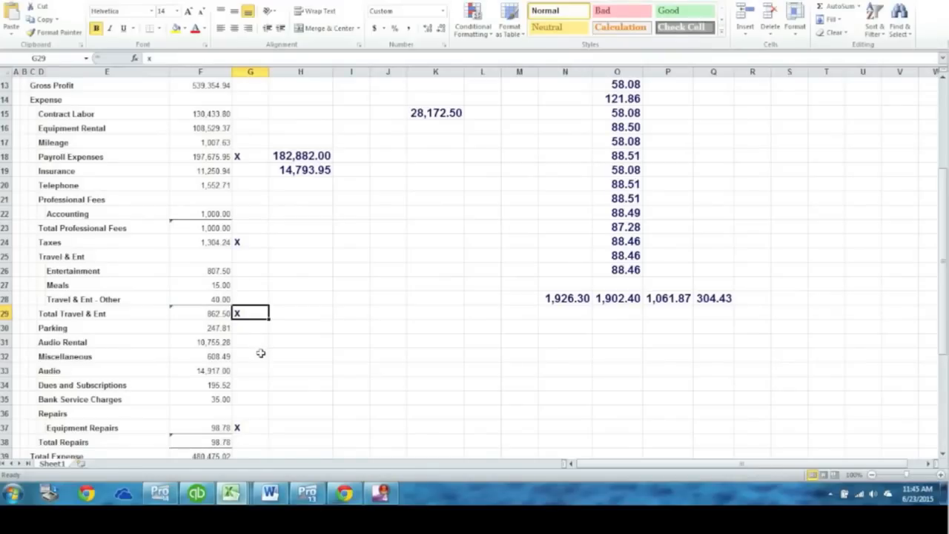
Mark the MEALS adjustment below Net Income with an x in cell G44
scroll(256, 352, down, 6)
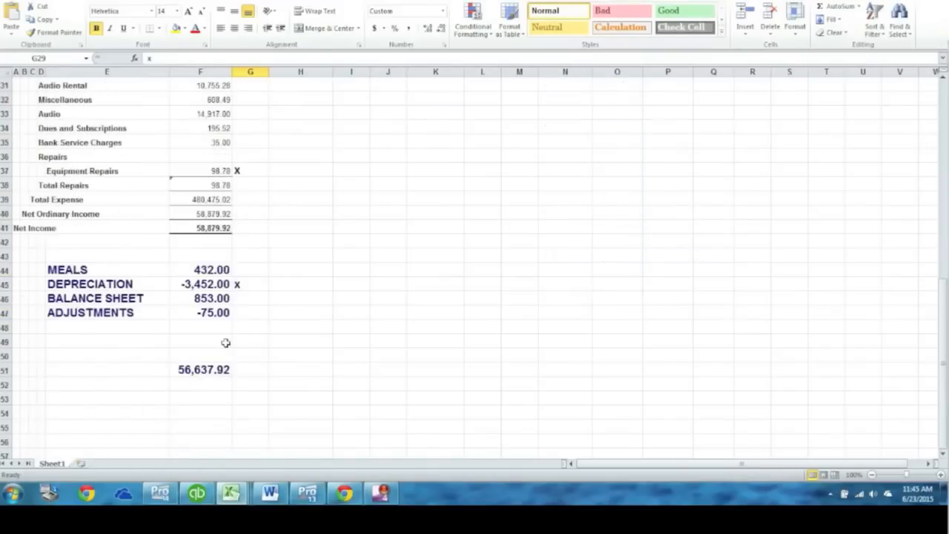
click(128, 270)
drag(128, 270, 202, 275)
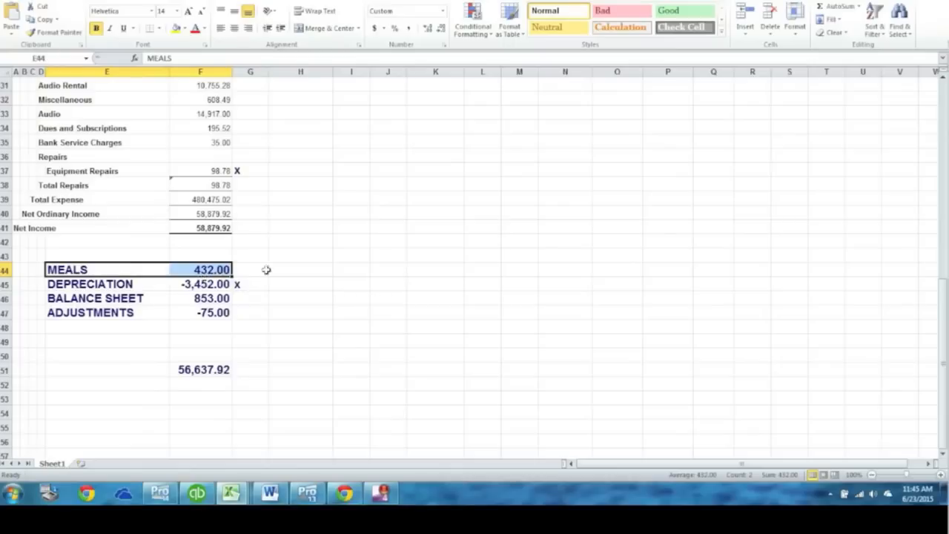
click(252, 271)
text(x)
click(326, 327)
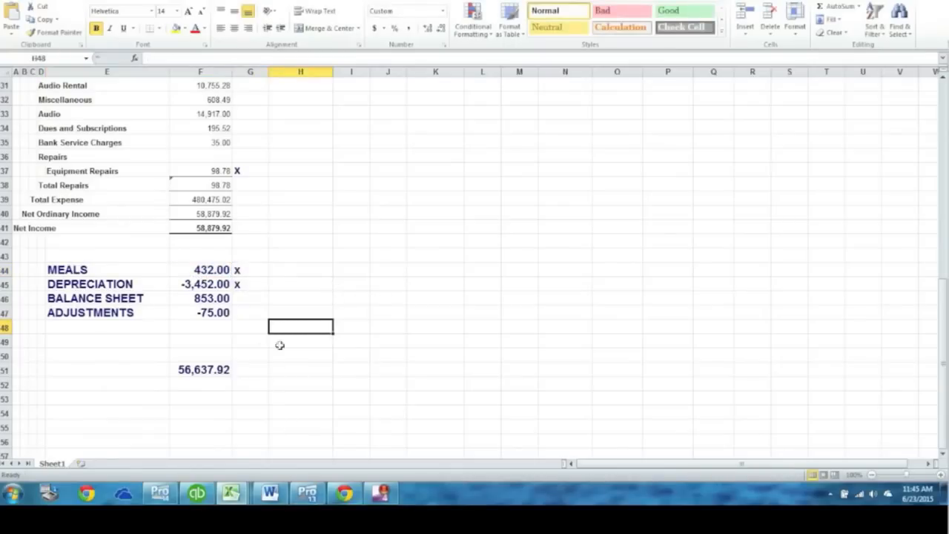
Switch to ProSeries, open the Other Deductions Worksheet from line 19's Accounting entry, and check the Accounting and Bank charges lines
click(162, 493)
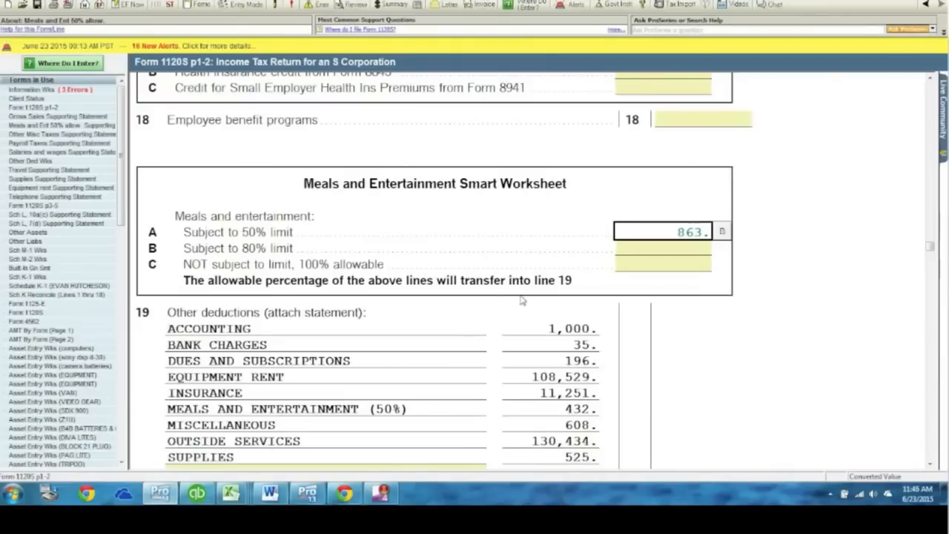
scroll(534, 304, down, 3)
scroll(548, 308, down, 1)
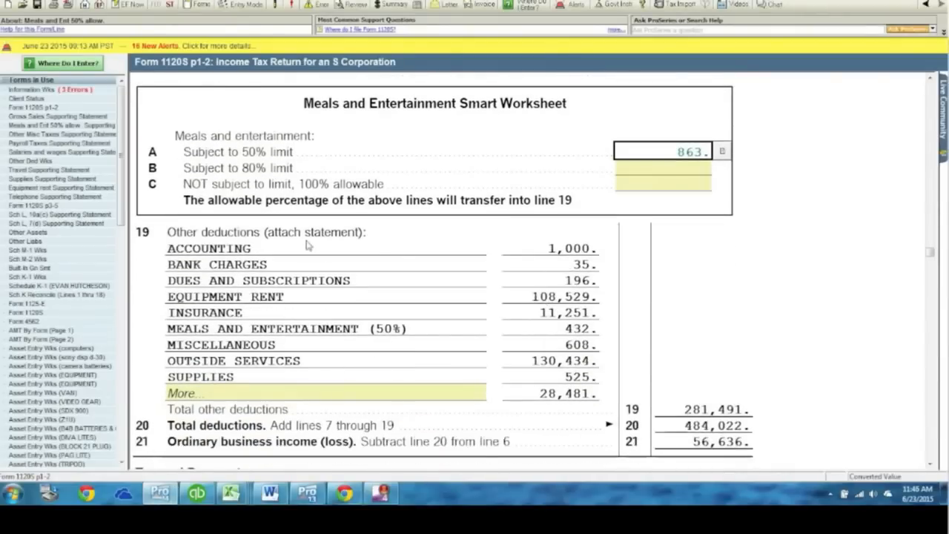
click(551, 254)
click(490, 247)
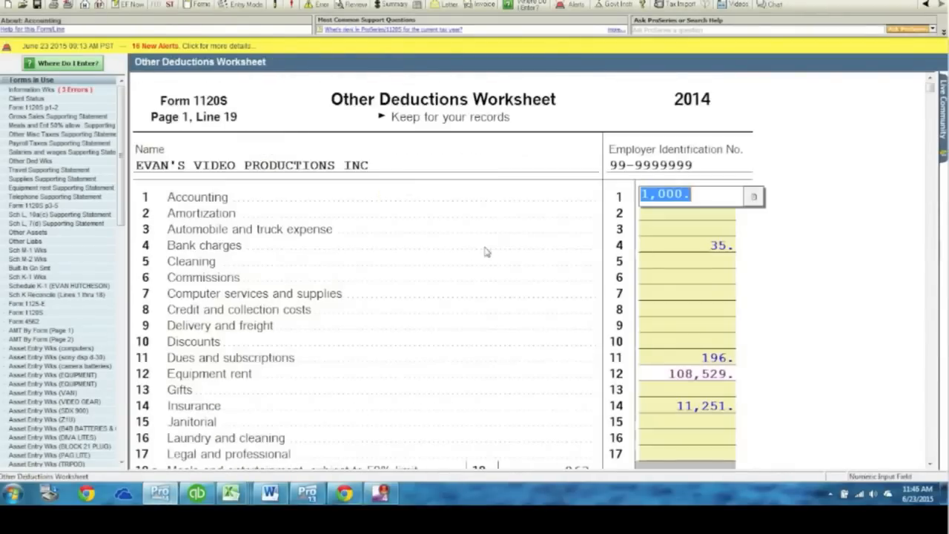
click(692, 191)
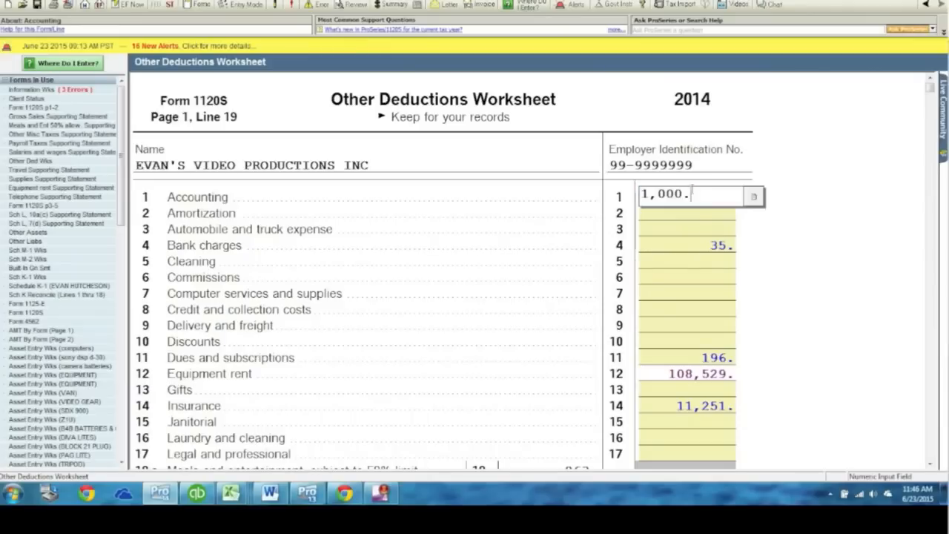
click(676, 243)
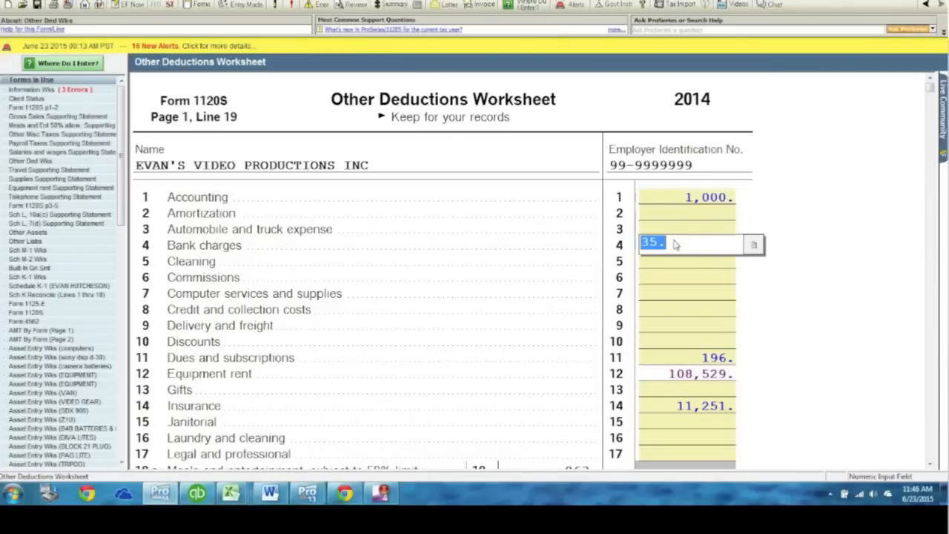
Check the Dues and subscriptions line, switch to the Profit and Loss workbook in Excel, and mark Total Professional Fees with an x in cell G23
click(648, 358)
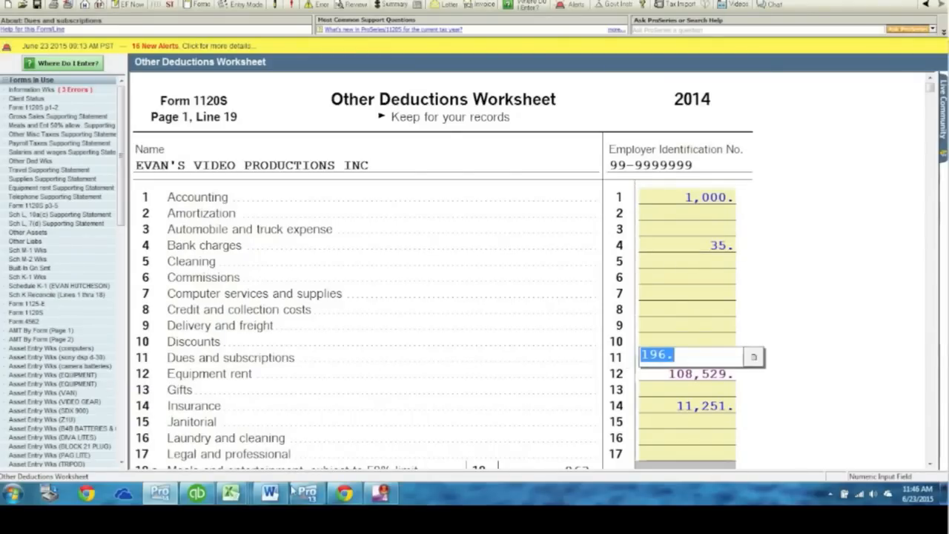
mouse_move(230, 492)
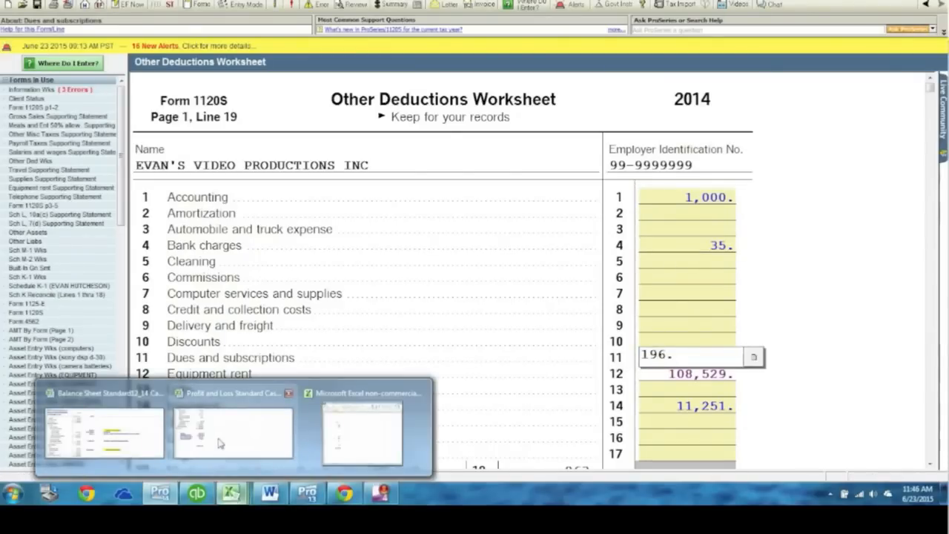
click(223, 437)
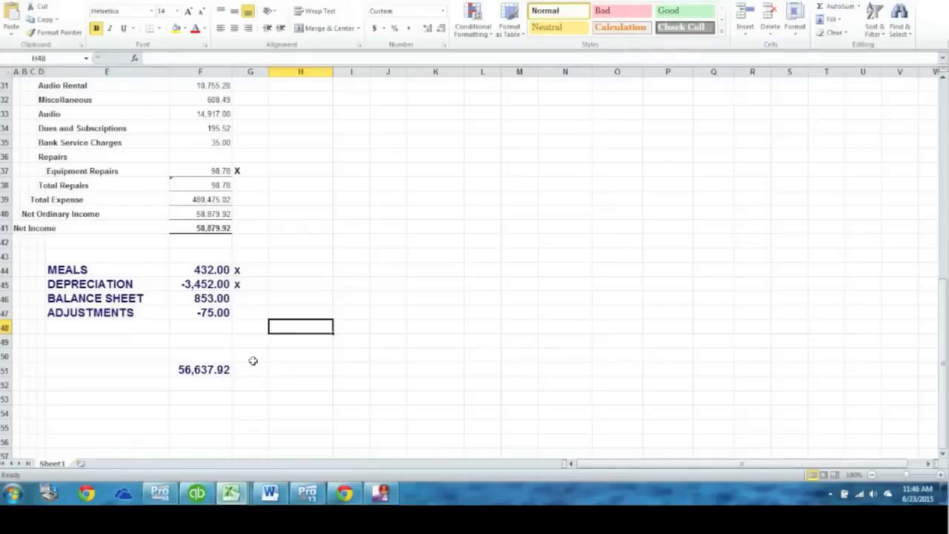
scroll(250, 326, up, 10)
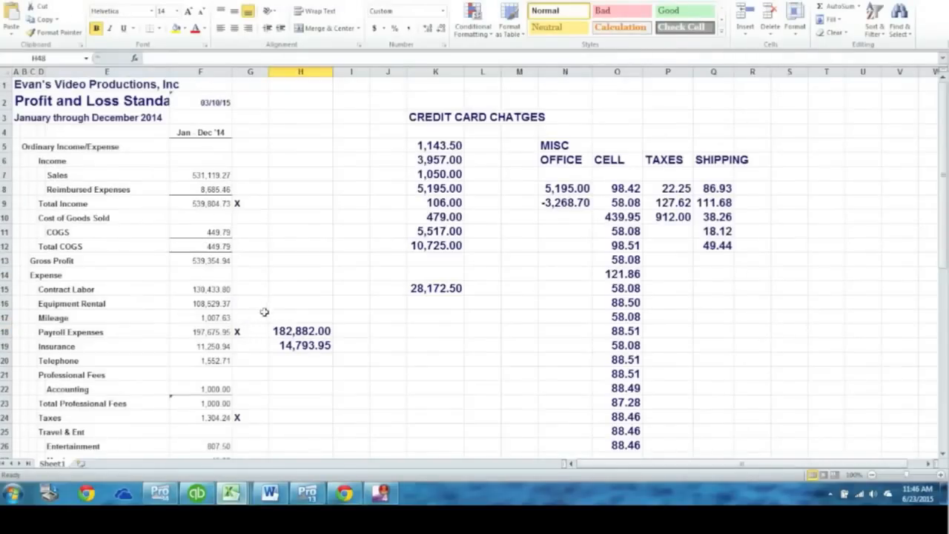
click(248, 402)
text(x)
Mark Dues and Subscriptions and Bank Service Charges with an x in cells G34 and G35
scroll(258, 418, down, 4)
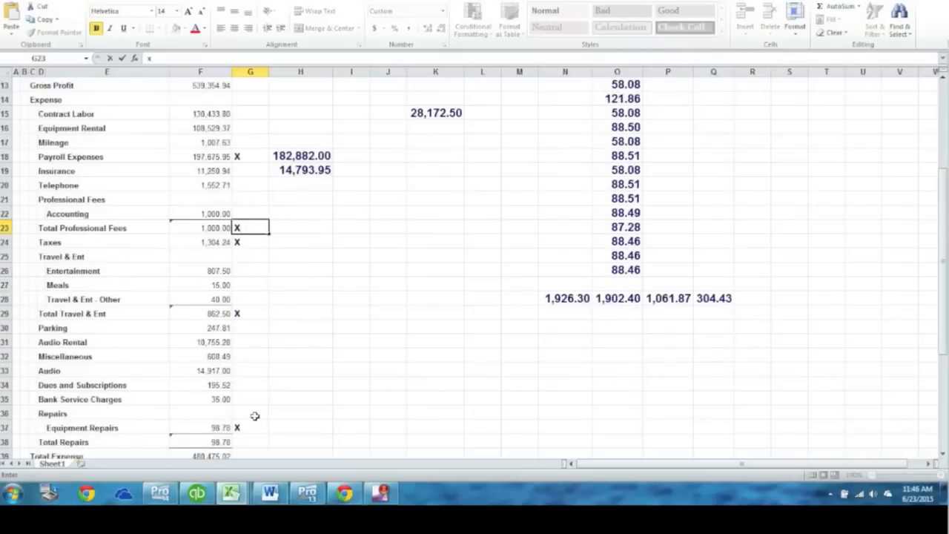
click(250, 385)
text(x)
click(259, 397)
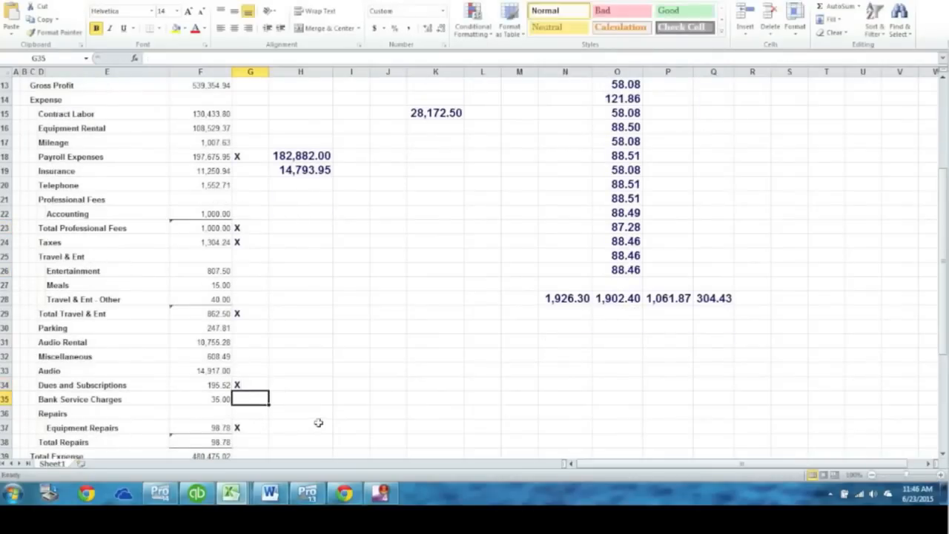
text(x)
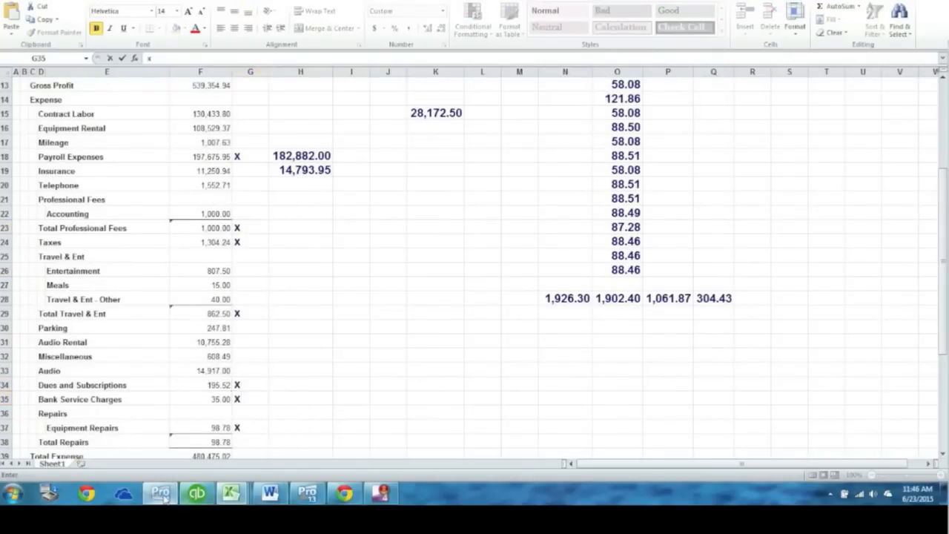
Switch to ProSeries and examine the Equipment rent, Insurance and Miscellaneous lines of the Other Deductions Worksheet
click(160, 493)
scroll(396, 384, down, 1)
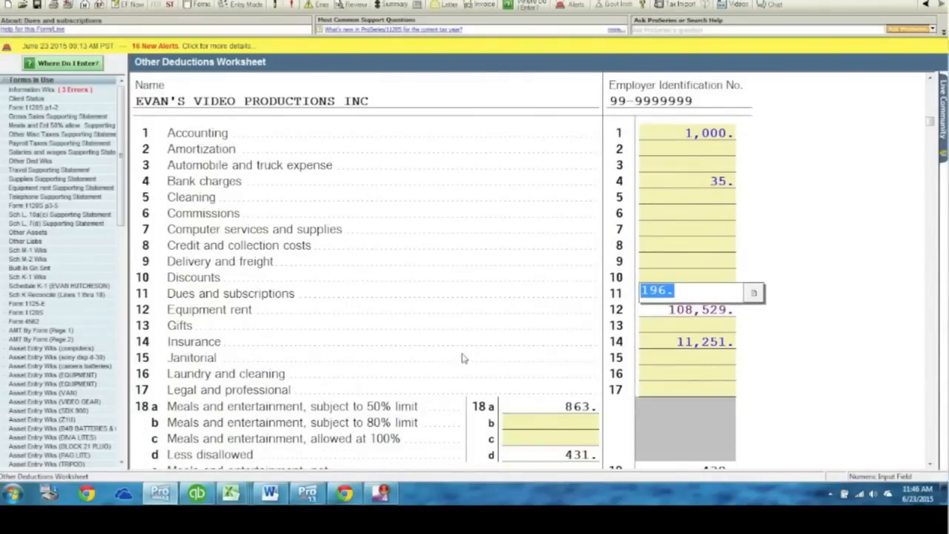
scroll(579, 349, down, 1)
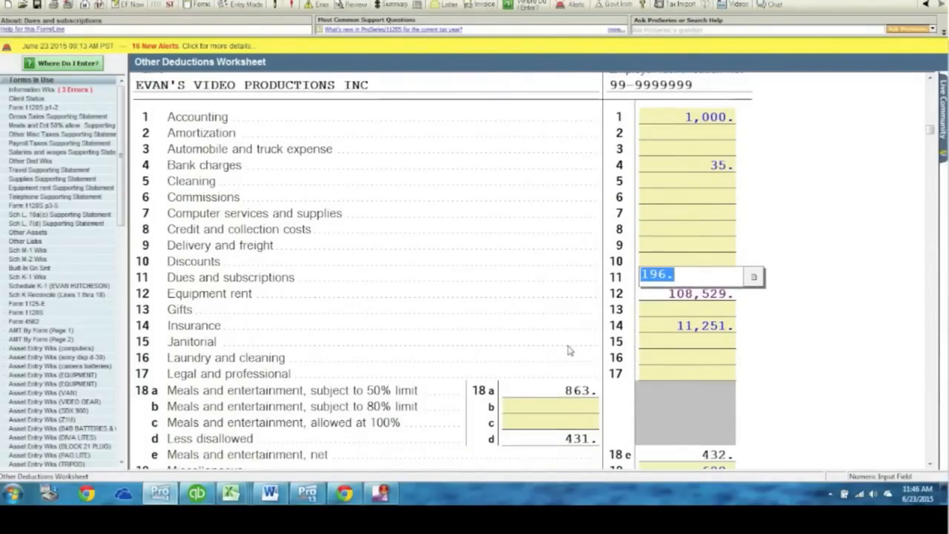
scroll(568, 348, down, 11)
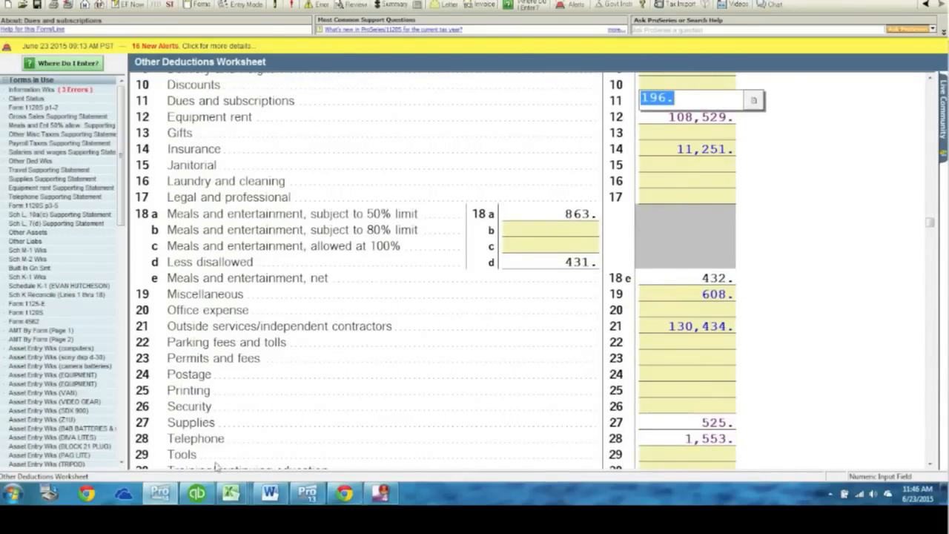
Return to the Profit and Loss workbook in Excel and mark Equipment Rental, Insurance and Miscellaneous with an x in cells G16, G19 and G32
mouse_move(222, 497)
click(249, 396)
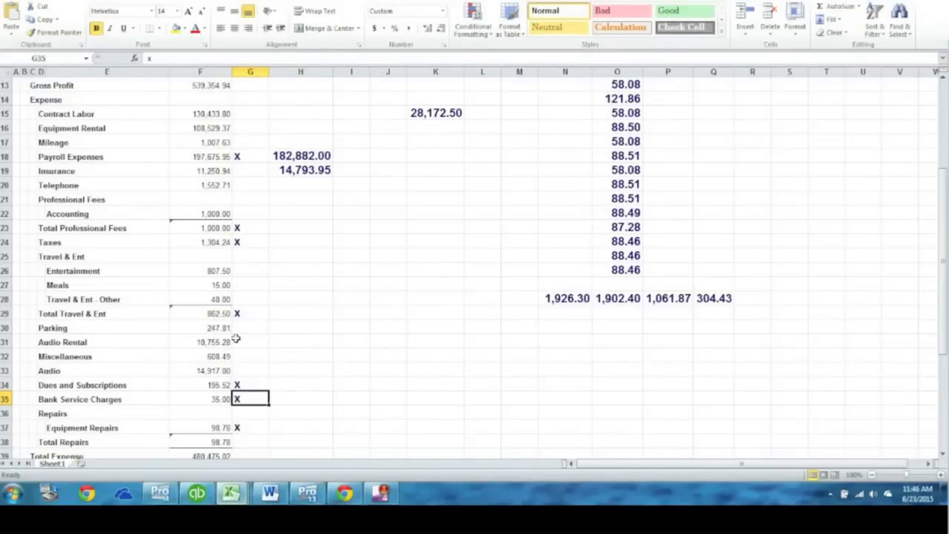
click(252, 128)
text(x)
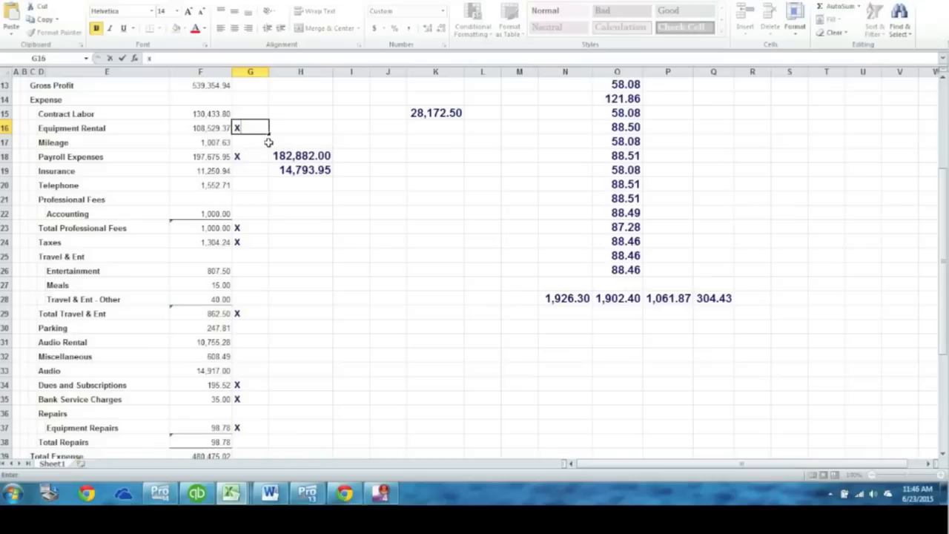
click(250, 170)
text(x)
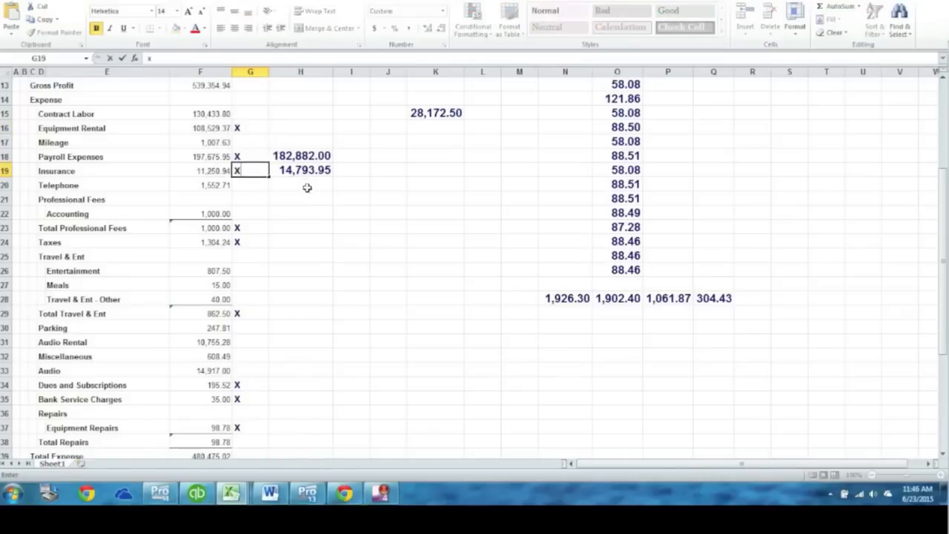
click(245, 356)
text(x)
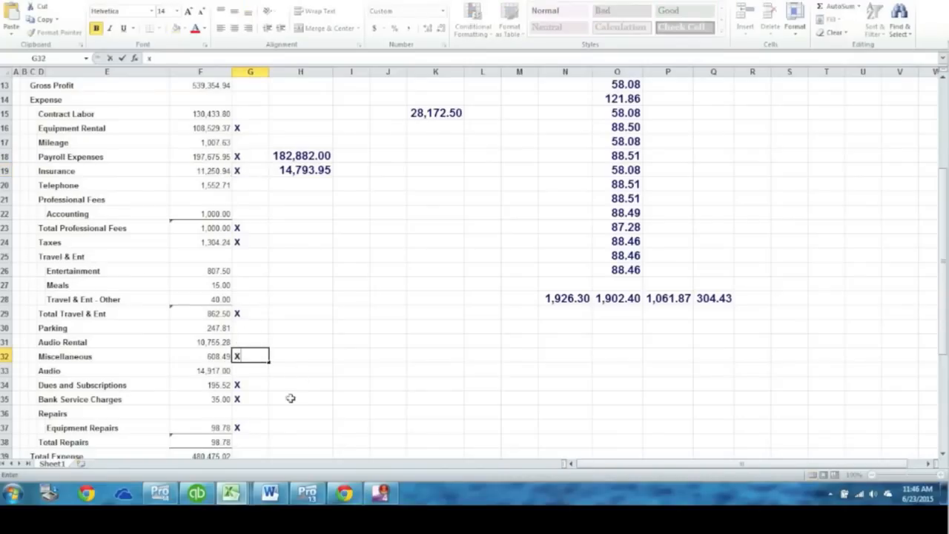
click(257, 440)
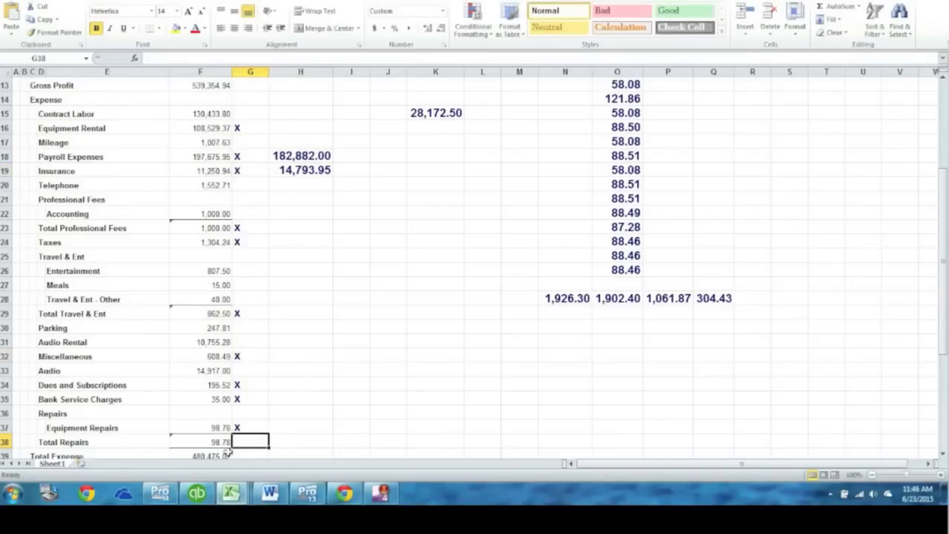
Switch to ProSeries and examine the Outside services/independent contractors and Travel lines of the Other Deductions Worksheet
click(160, 492)
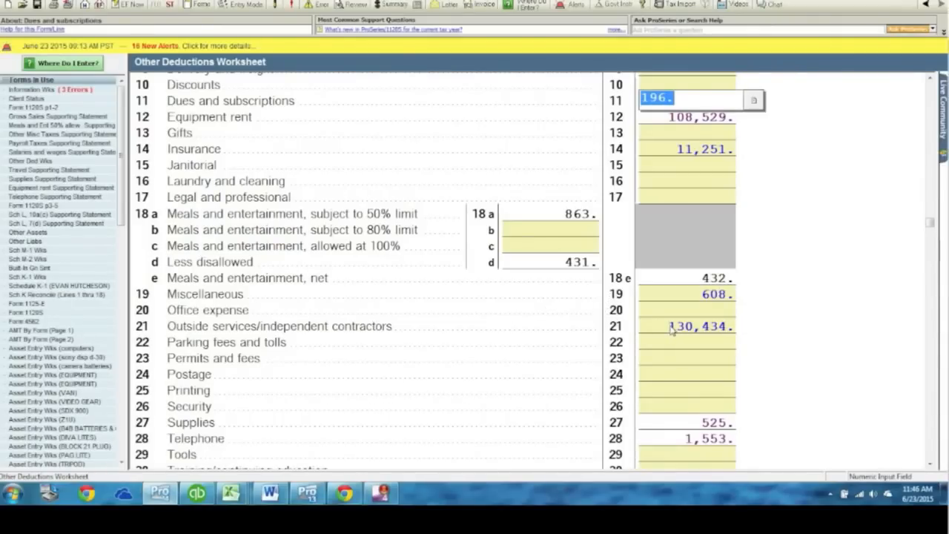
scroll(660, 327, down, 3)
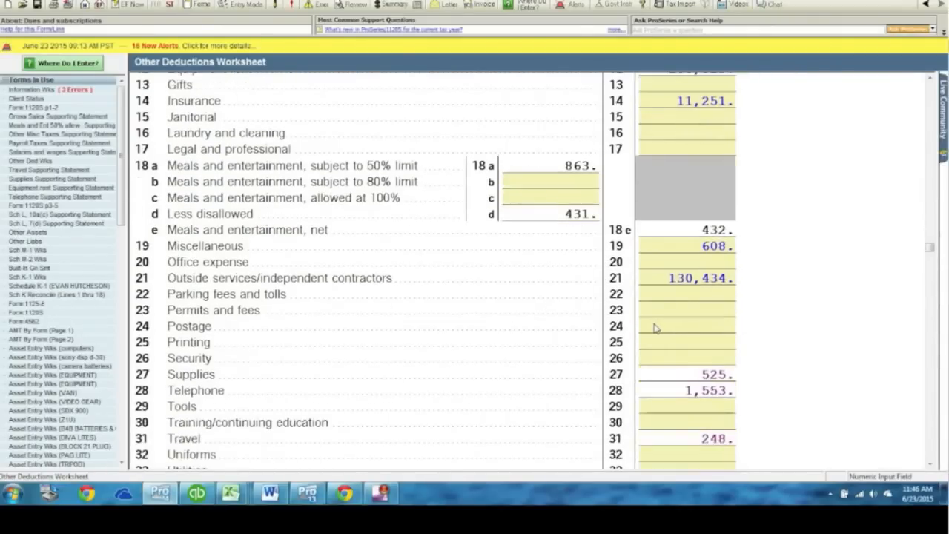
scroll(635, 290, down, 2)
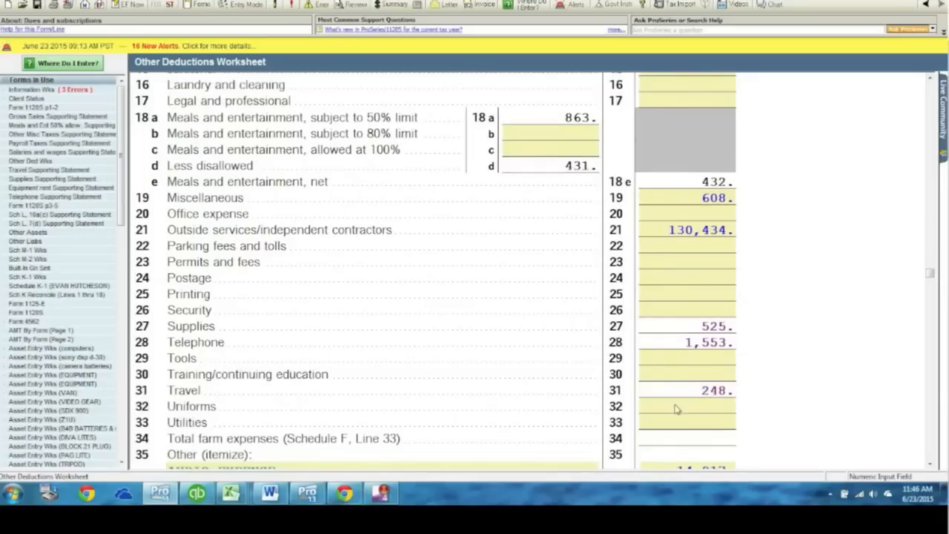
Return to the Profit and Loss workbook in Excel and mark Parking and Contract Labor with an x in cells G30 and G15
mouse_move(231, 493)
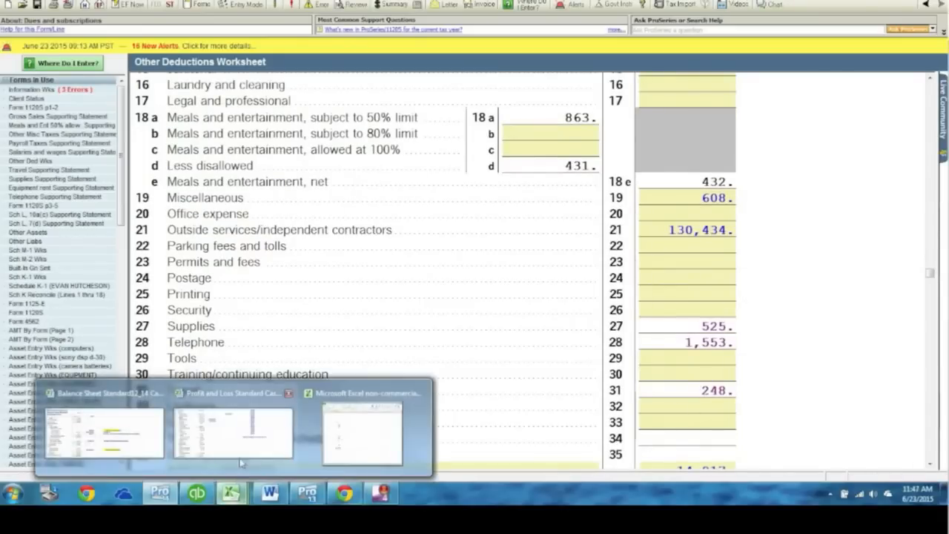
click(238, 445)
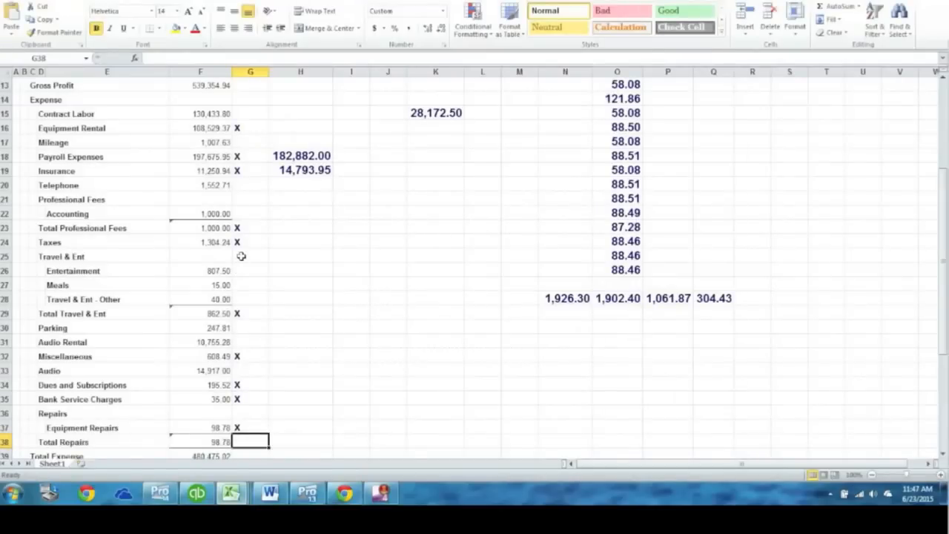
click(249, 326)
text(x)
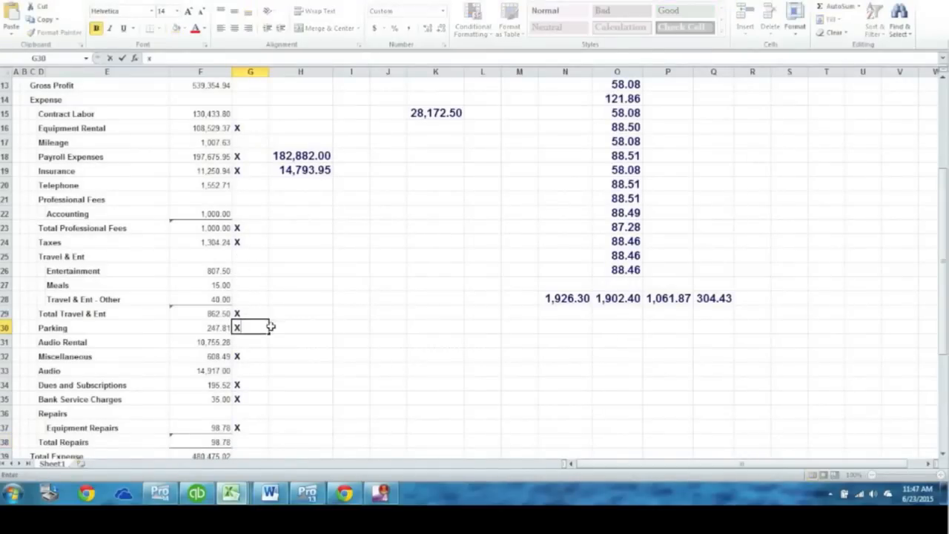
click(243, 113)
text(x)
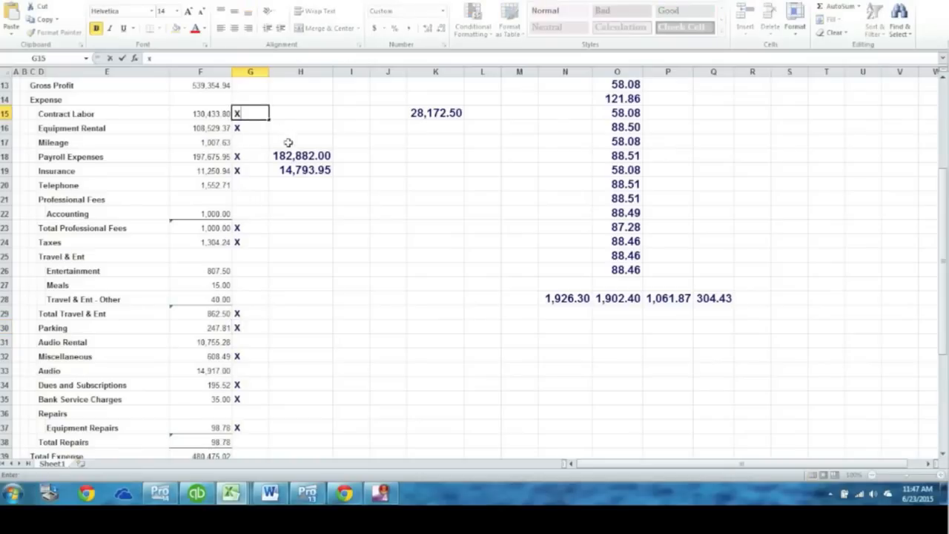
click(251, 256)
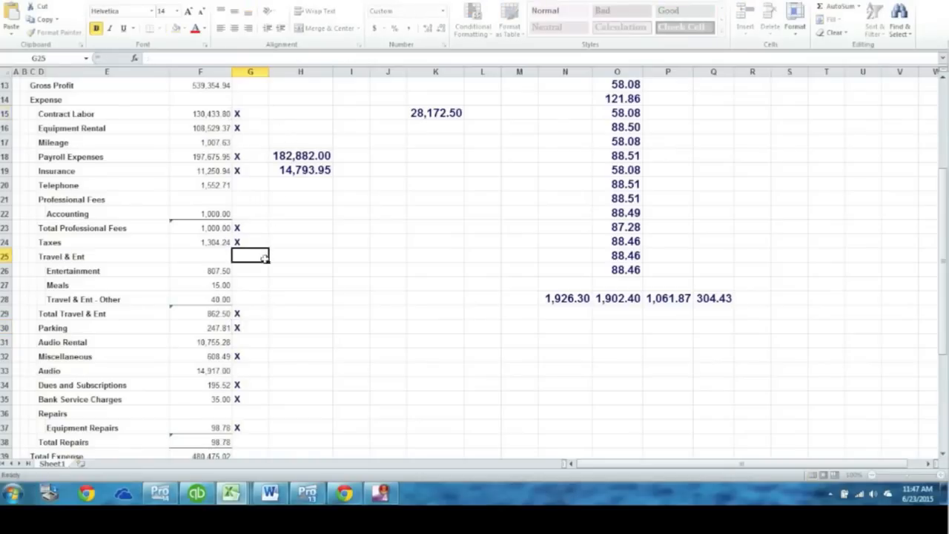
Check the Telephone line in ProSeries, then mark Telephone with an x in cell G20 of the Profit and Loss workbook in Excel
click(159, 492)
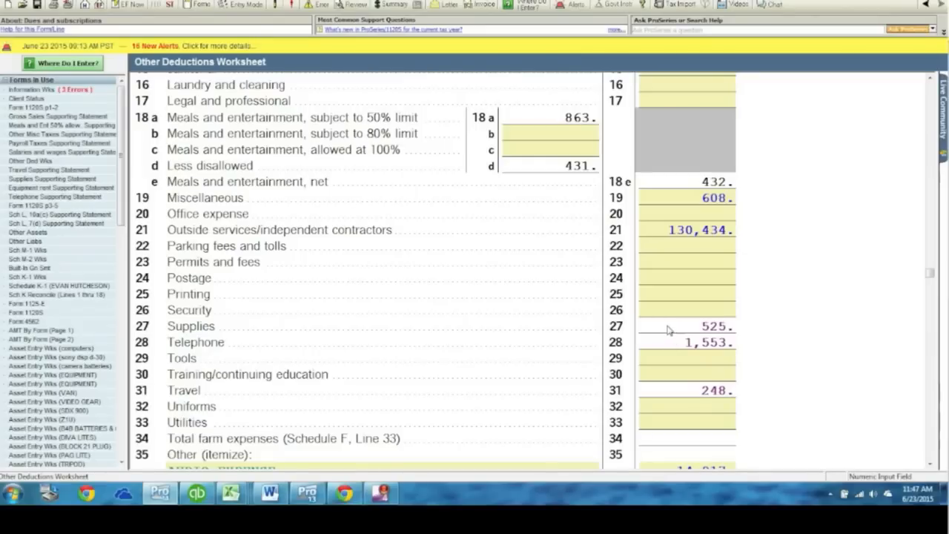
mouse_move(232, 493)
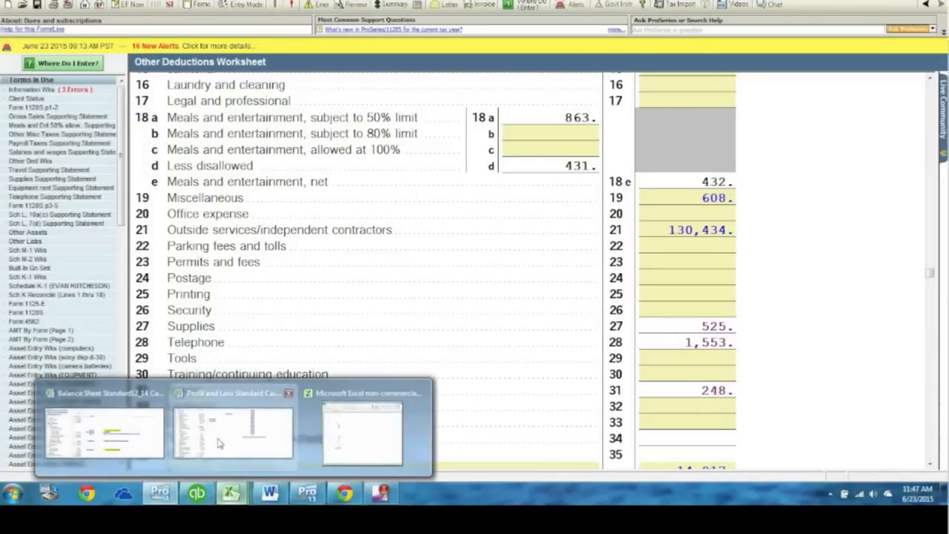
click(219, 443)
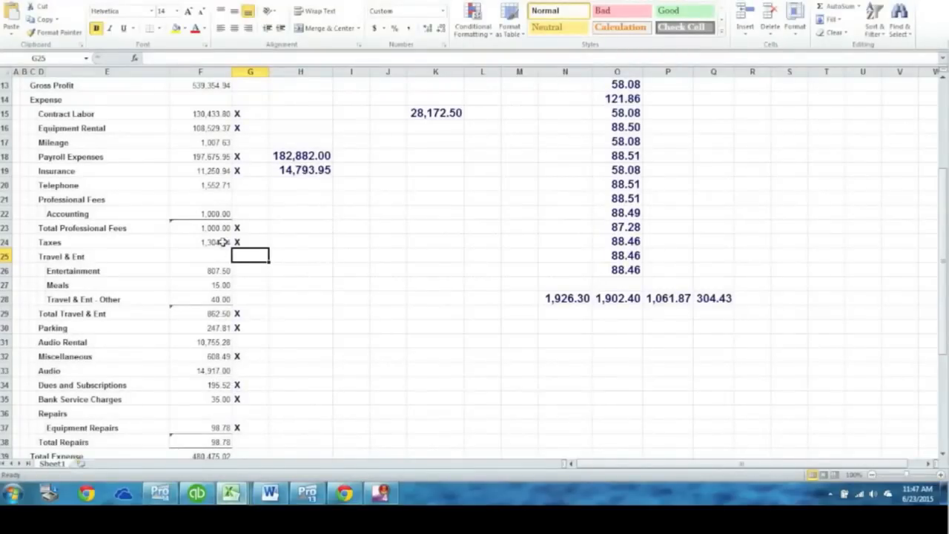
click(249, 186)
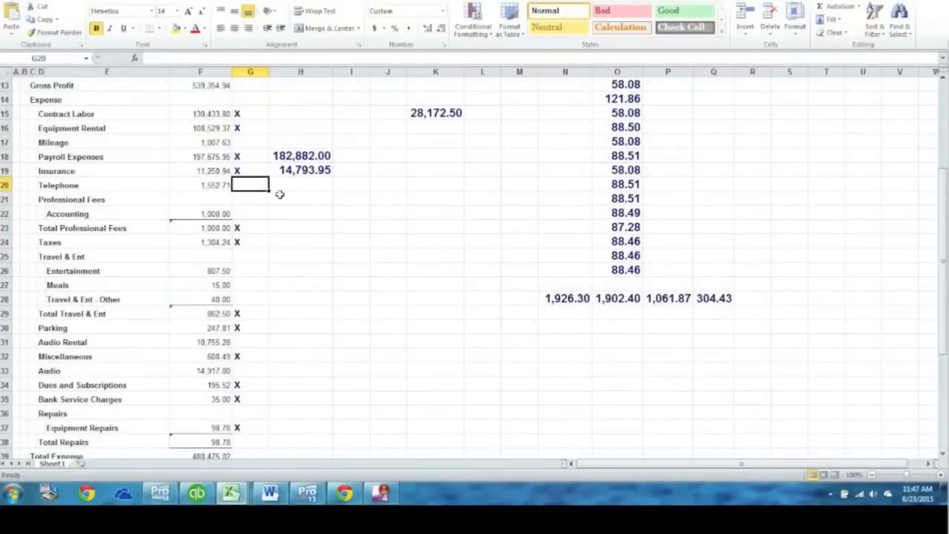
text(x)
Review the unmarked profit and loss lines and mark COGS with an x in cell G11
scroll(287, 326, down, 2)
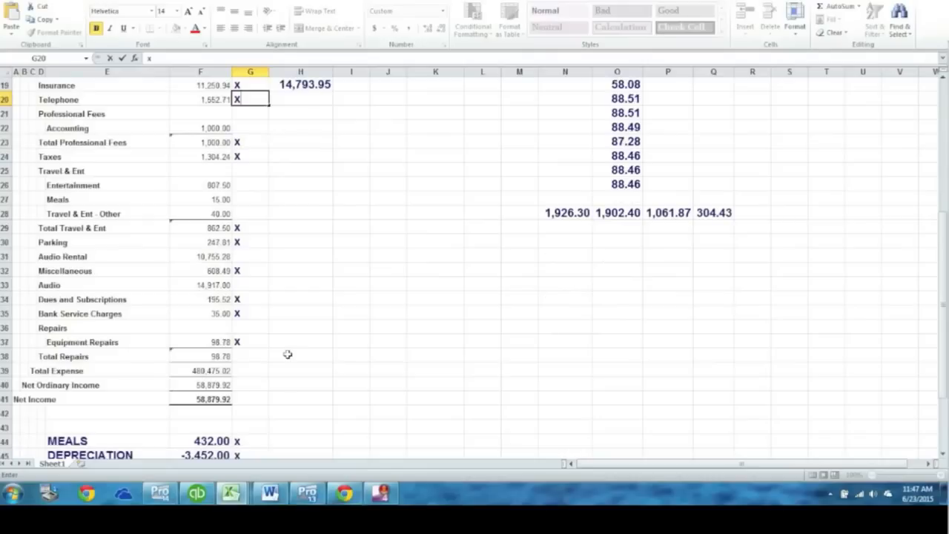
scroll(236, 314, up, 3)
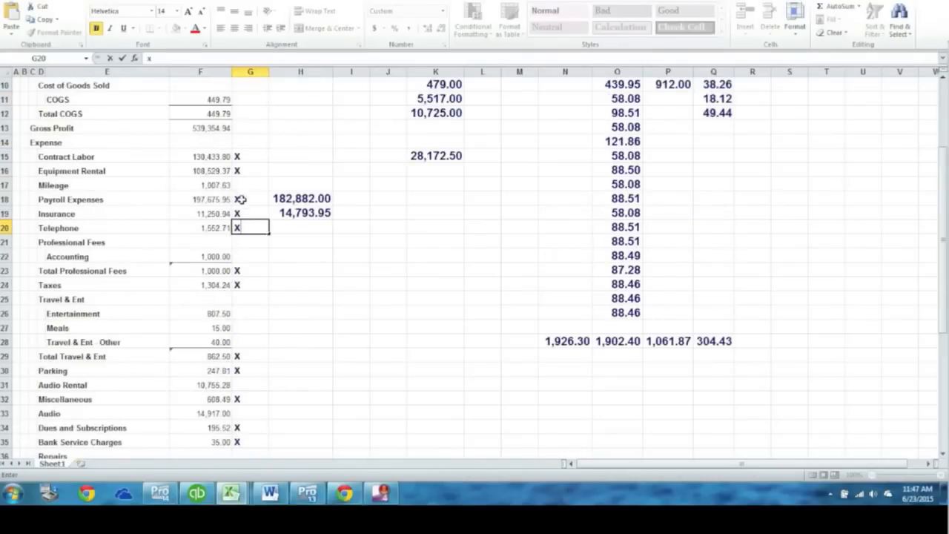
scroll(244, 189, up, 1)
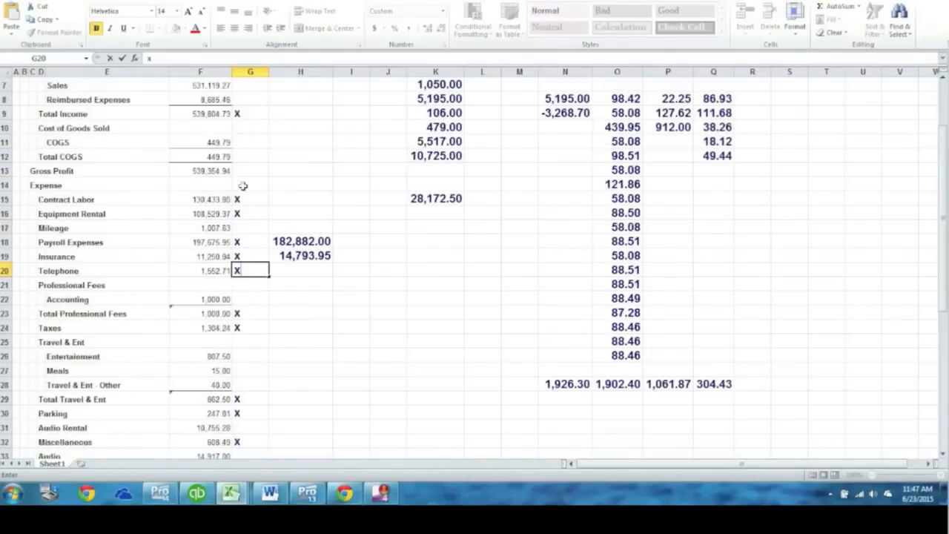
click(66, 142)
scroll(100, 145, up, 2)
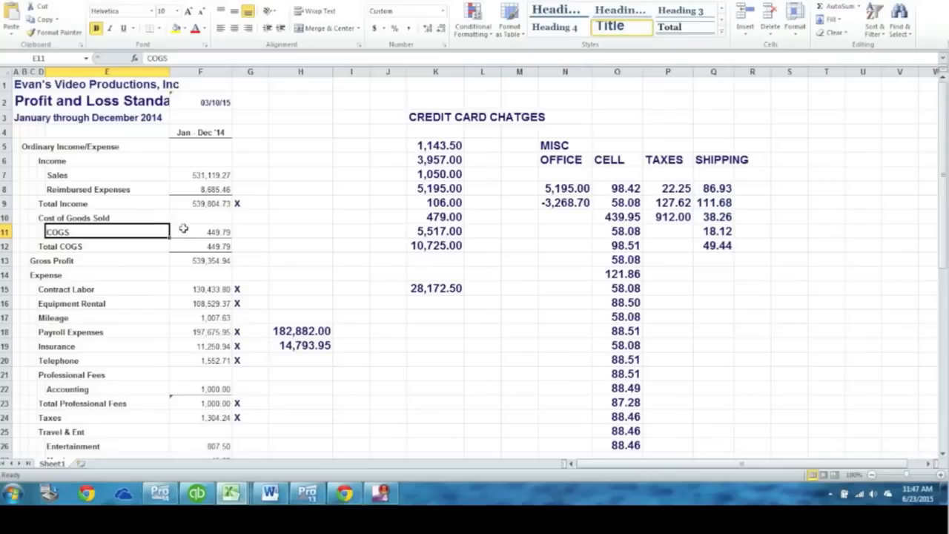
click(185, 229)
click(243, 230)
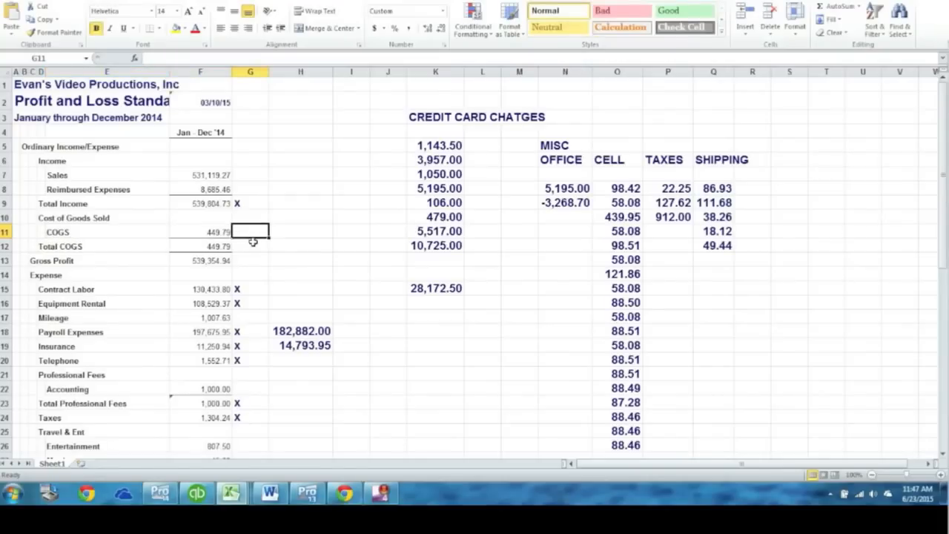
text(x)
Mark the ADJUSTMENTS amount below Net Income with an x in cell G47
scroll(248, 260, down, 9)
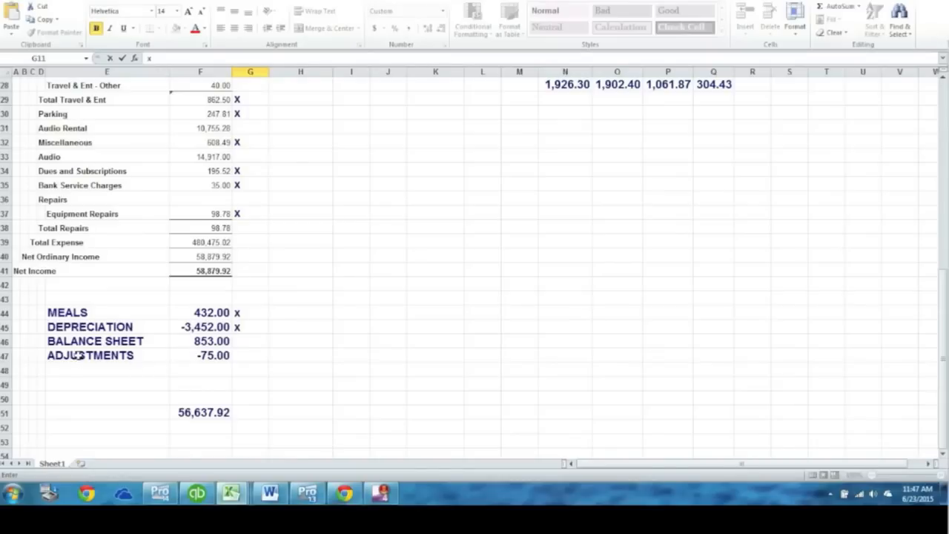
drag(79, 355, 210, 353)
click(248, 354)
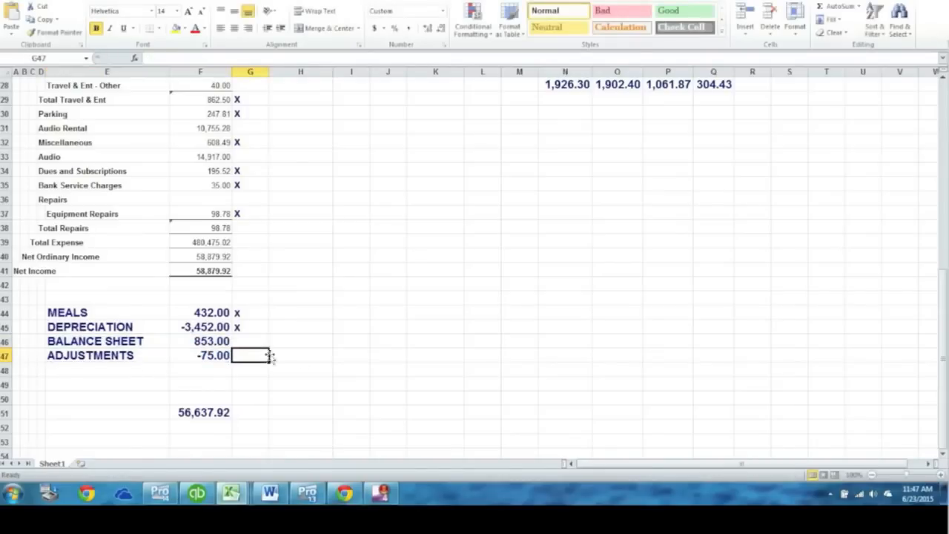
text(x)
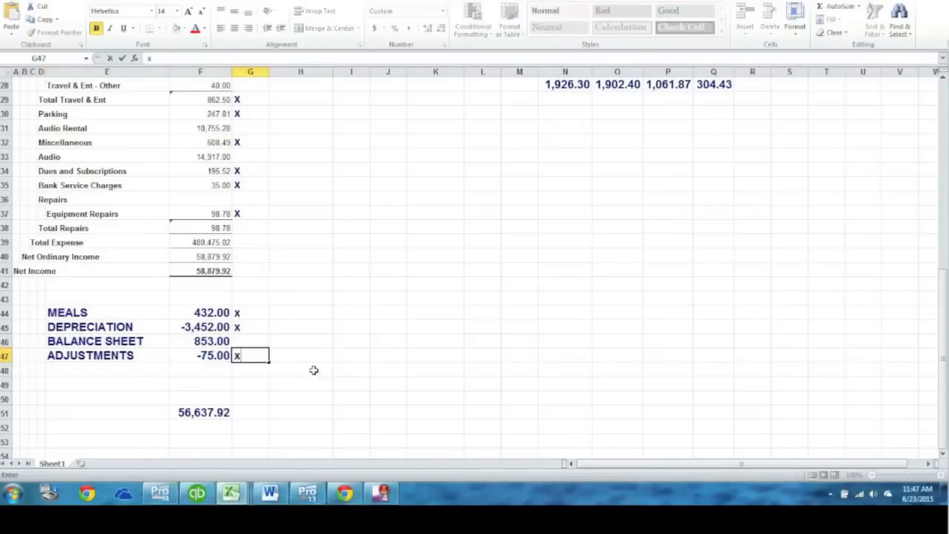
Switch to ProSeries and check the itemized other expenses on line 35 of the Other Deductions Worksheet
click(252, 380)
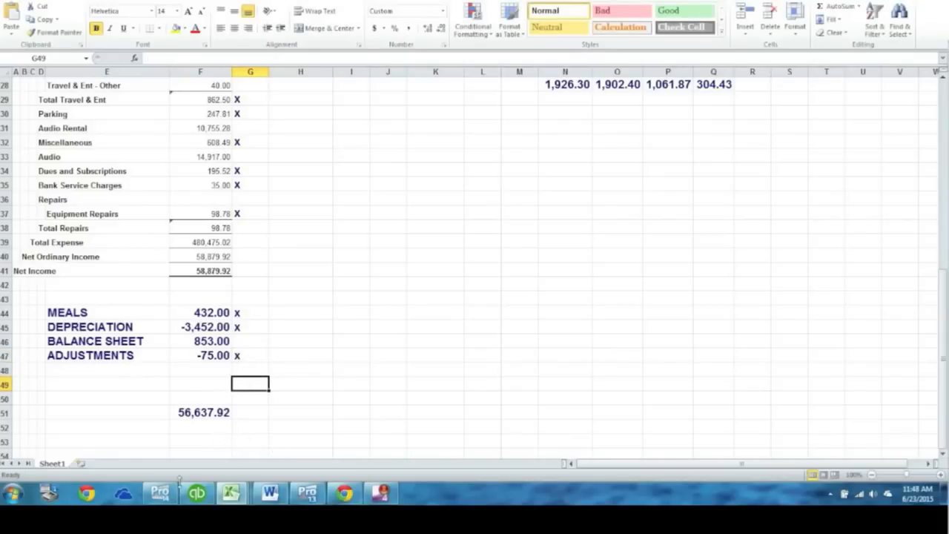
click(168, 497)
click(671, 327)
scroll(537, 350, down, 3)
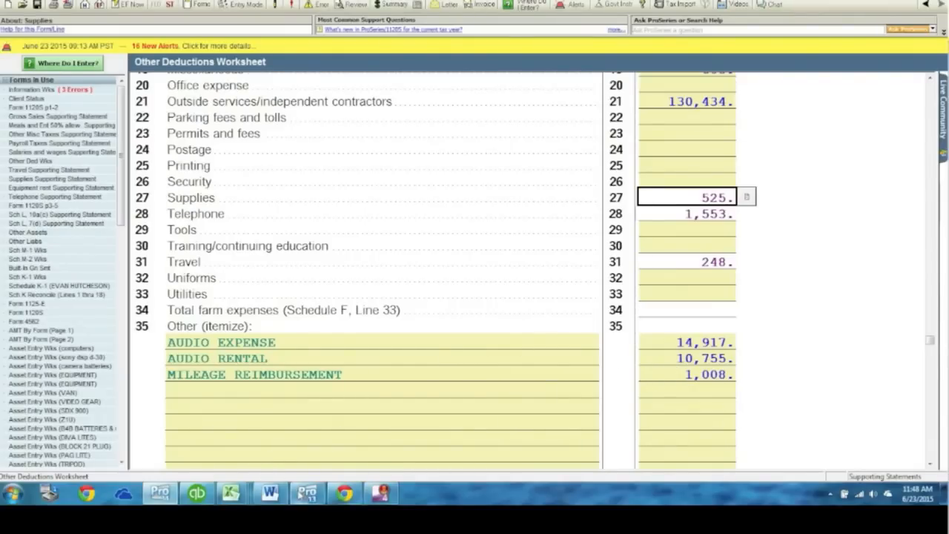
Return to the Profit and Loss workbook in Excel and mark Mileage with an x in cell G17
mouse_move(245, 499)
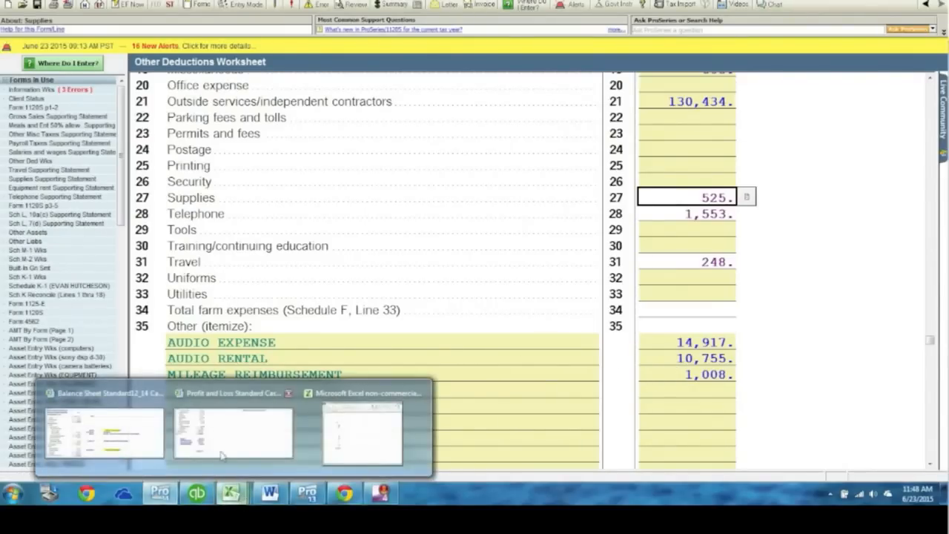
click(233, 432)
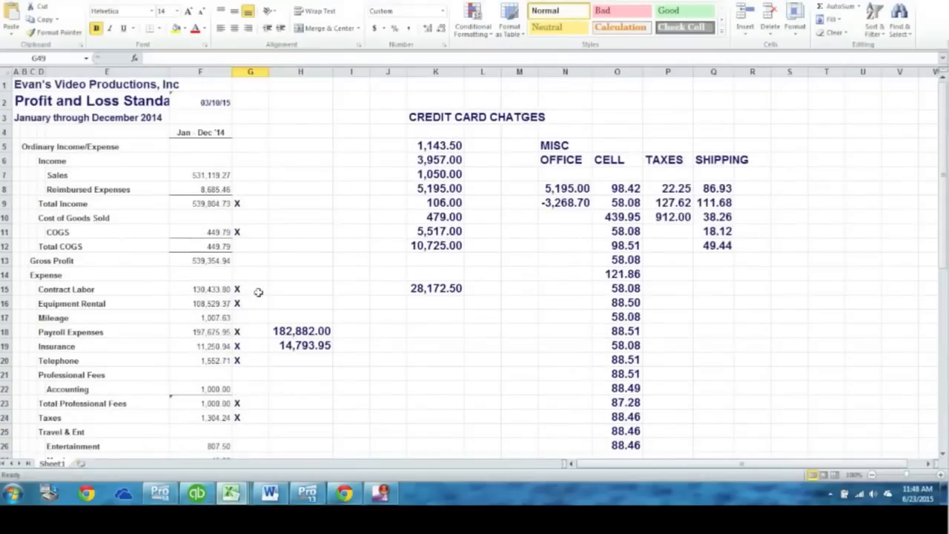
click(250, 317)
text(x)
Mark Audio Rental and Audio with an x in cells G31 and G33
scroll(290, 376, down, 1)
scroll(290, 376, down, 4)
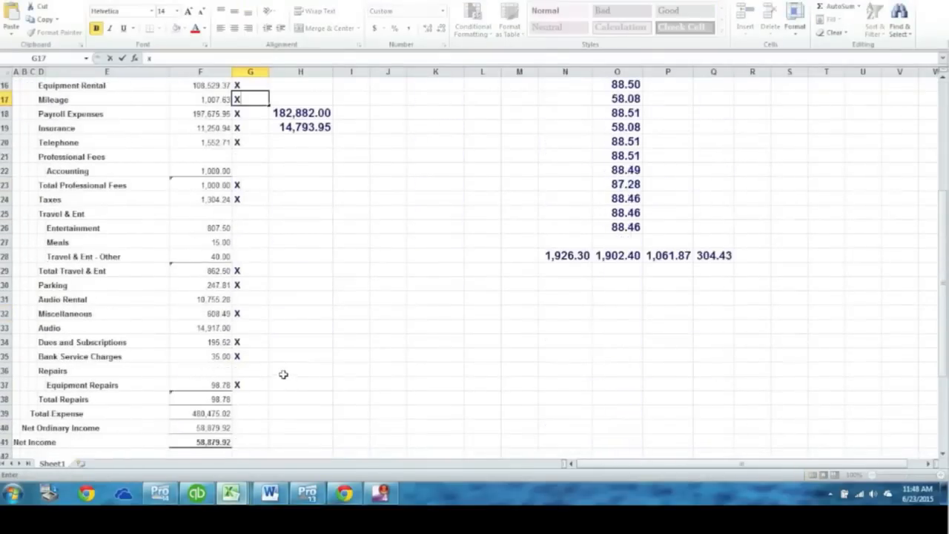
click(252, 300)
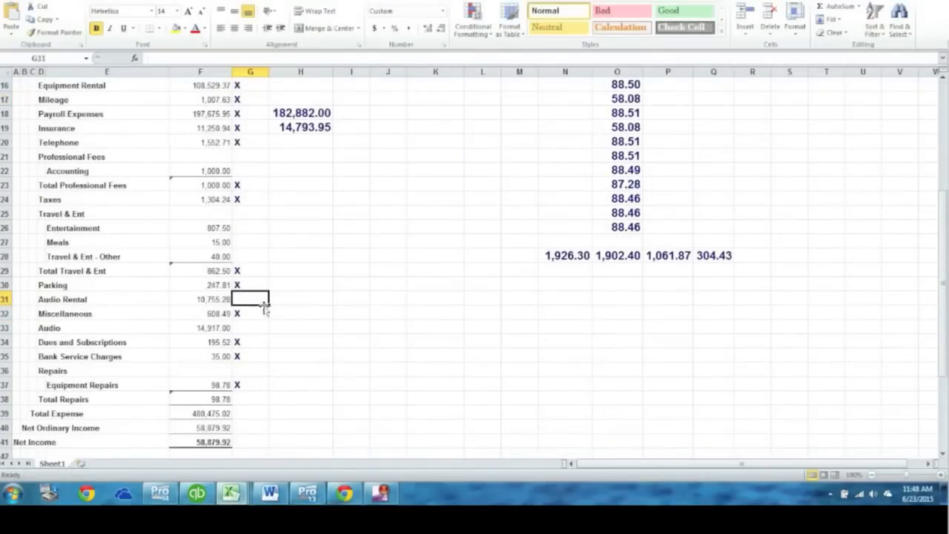
text(x)
click(248, 324)
text(x)
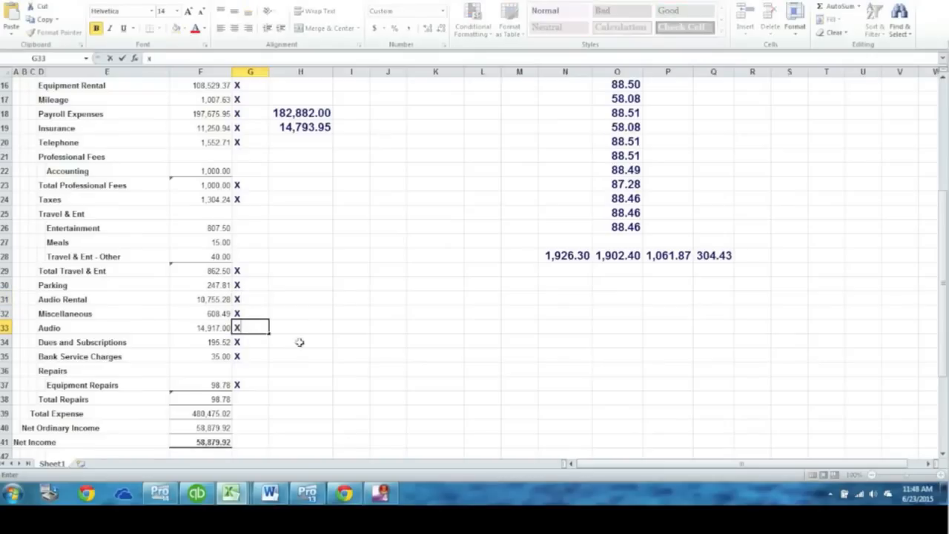
click(267, 373)
Review the x marks from Total Income through Equipment Repairs and the MEALS, DEPRECIATION and ADJUSTMENTS rows below Net Income
scroll(267, 333, up, 5)
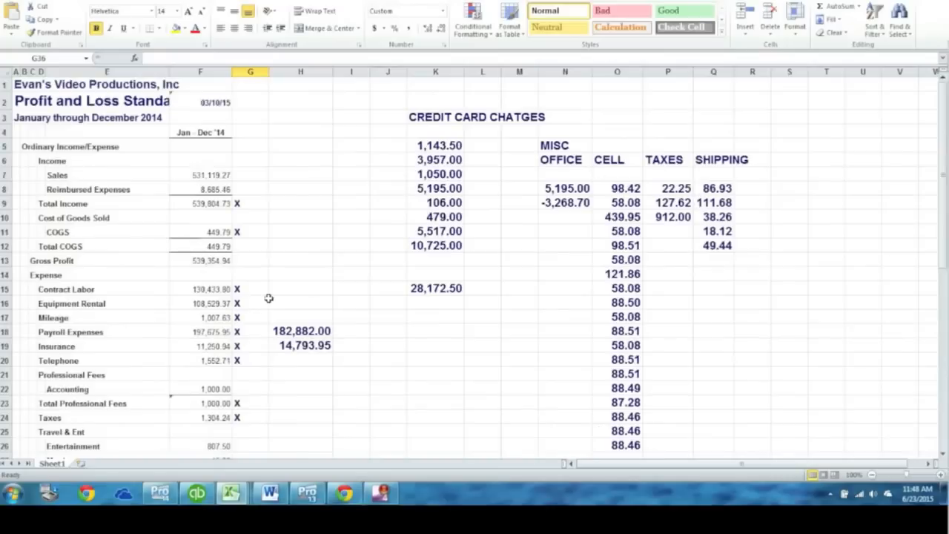
drag(251, 204, 249, 423)
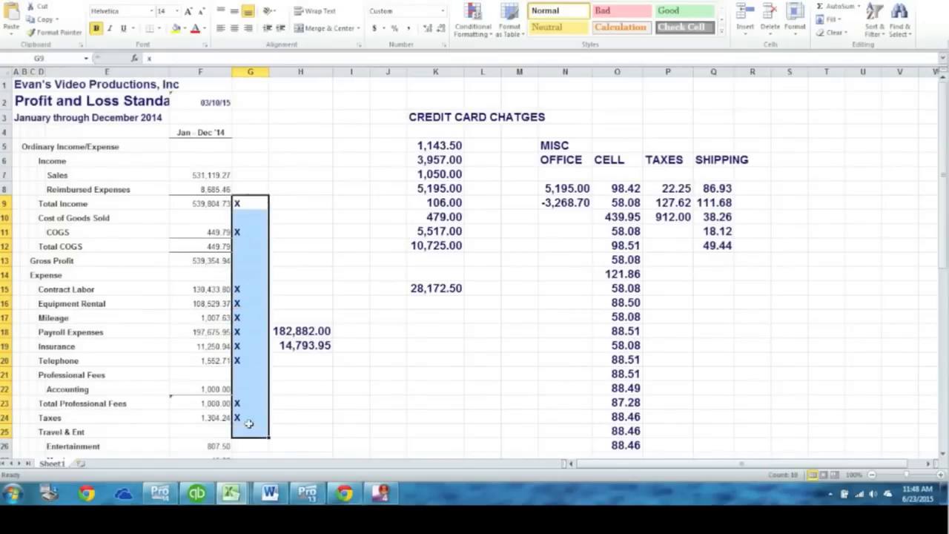
scroll(249, 424, down, 4)
drag(257, 313, 250, 423)
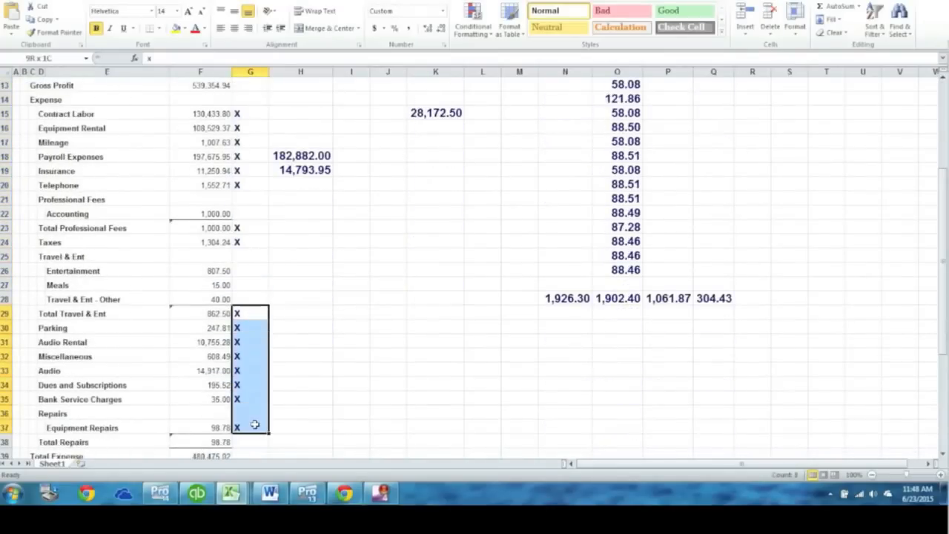
scroll(250, 421, down, 4)
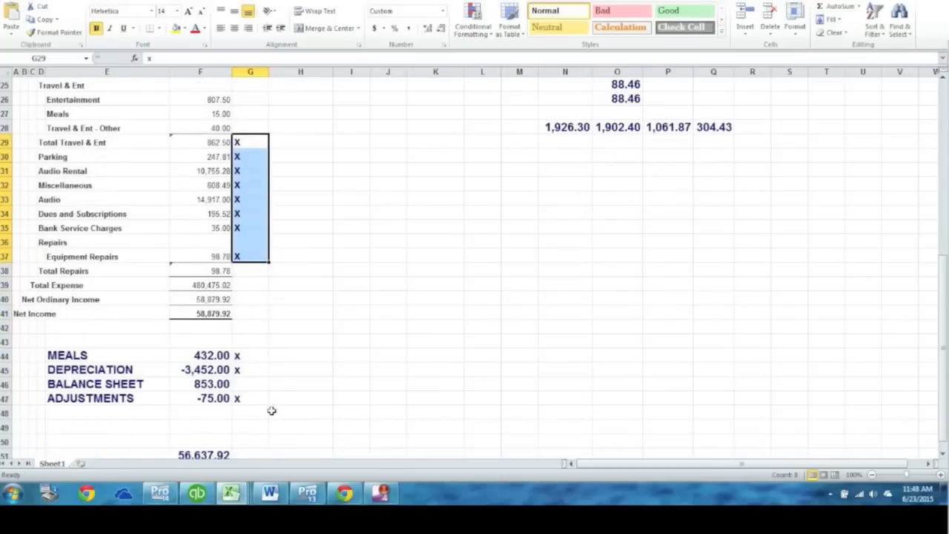
drag(121, 351, 192, 352)
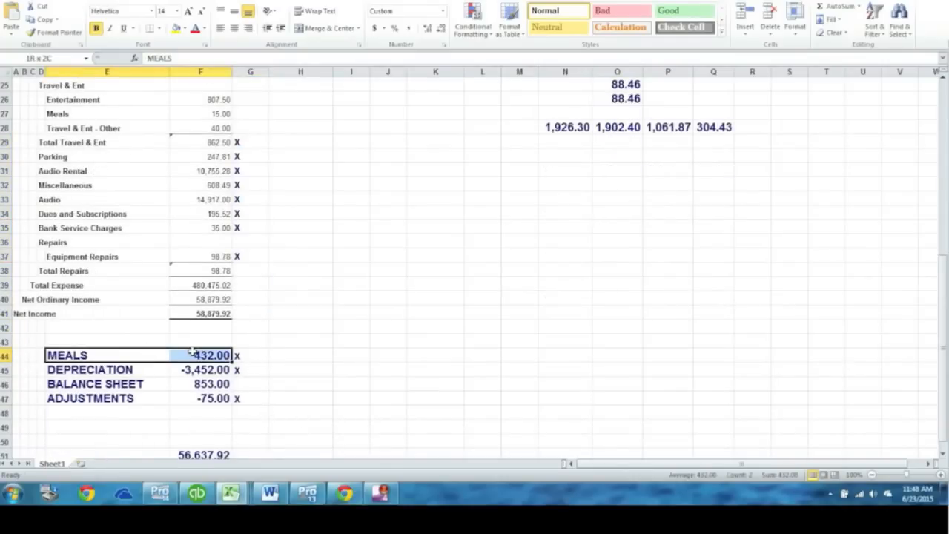
drag(134, 369, 199, 371)
drag(111, 399, 200, 403)
Mark the BALANCE SHEET amount below Net Income with an x in cell G46
click(119, 384)
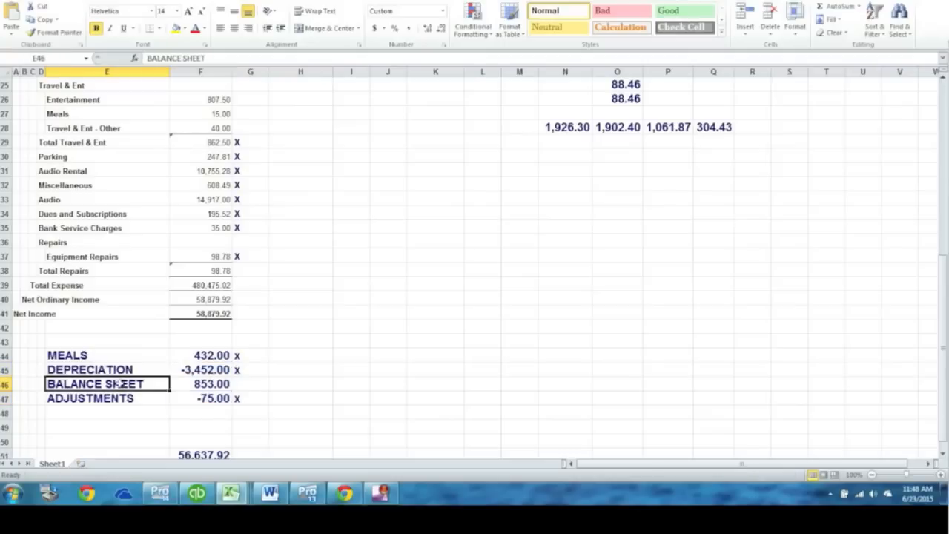
click(193, 385)
click(240, 384)
text(x)
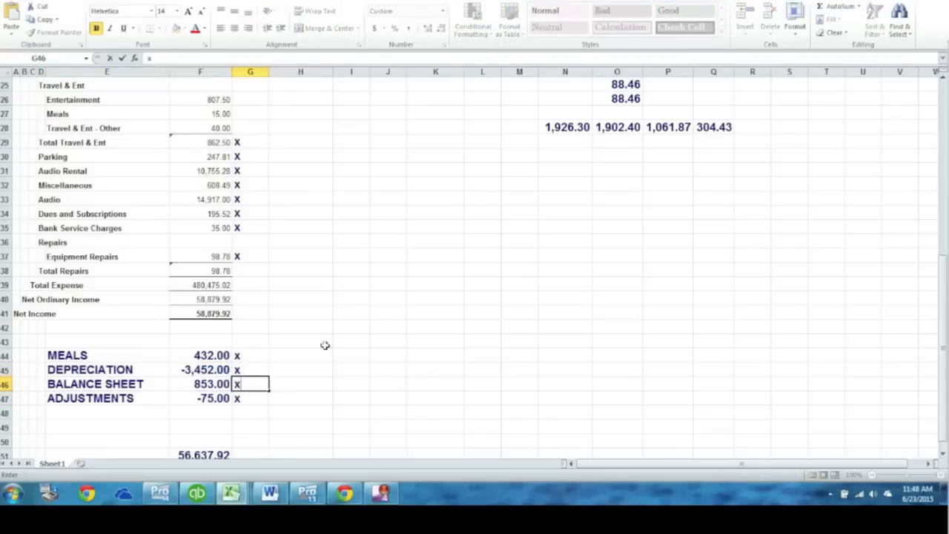
click(324, 344)
Switch to ProSeries and examine the REVERSING A/R entry in the Gross Sales supporting statement for line 1a of Form 1120S p1-2
click(159, 493)
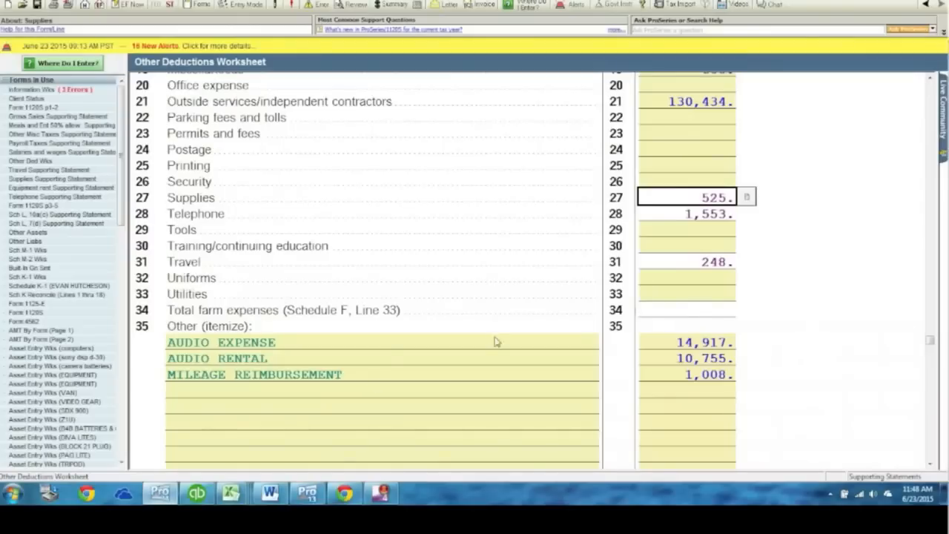
click(65, 107)
scroll(385, 282, up, 15)
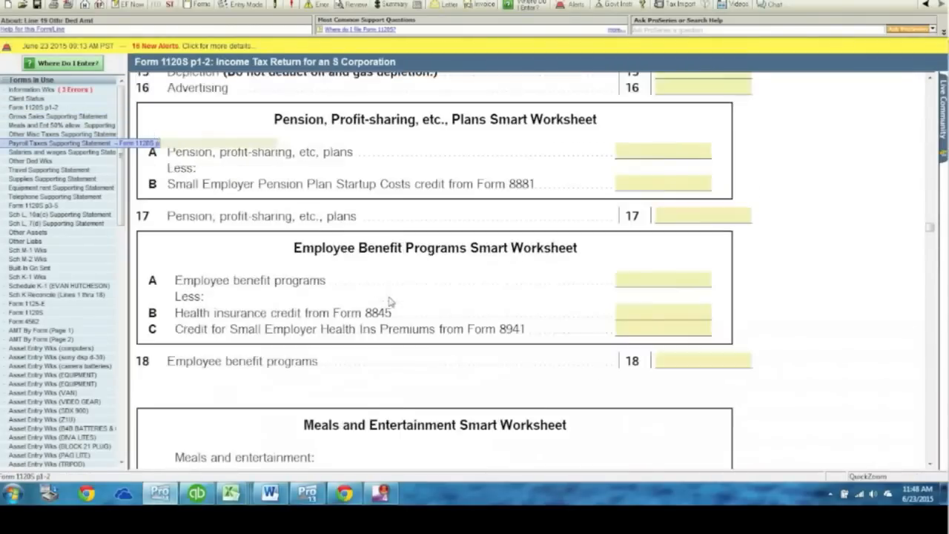
scroll(454, 295, up, 2)
click(567, 183)
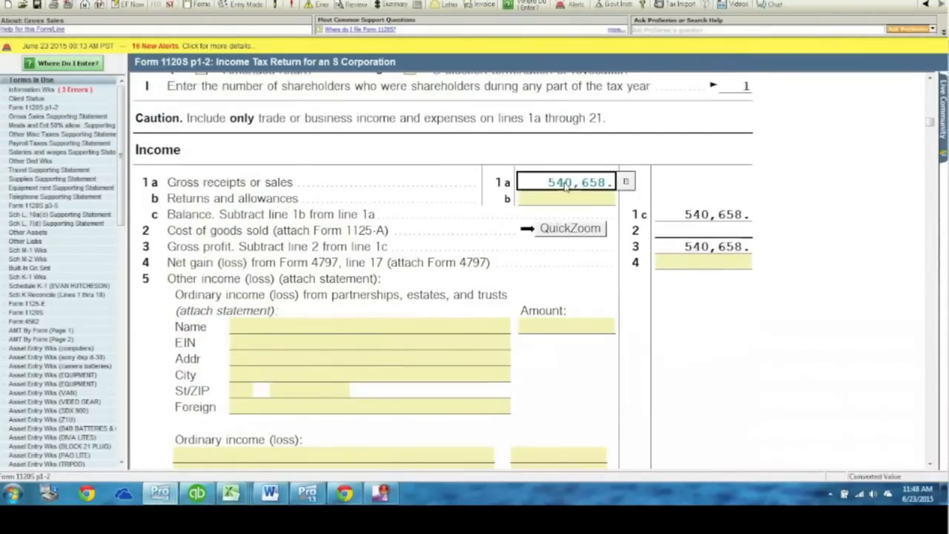
click(623, 183)
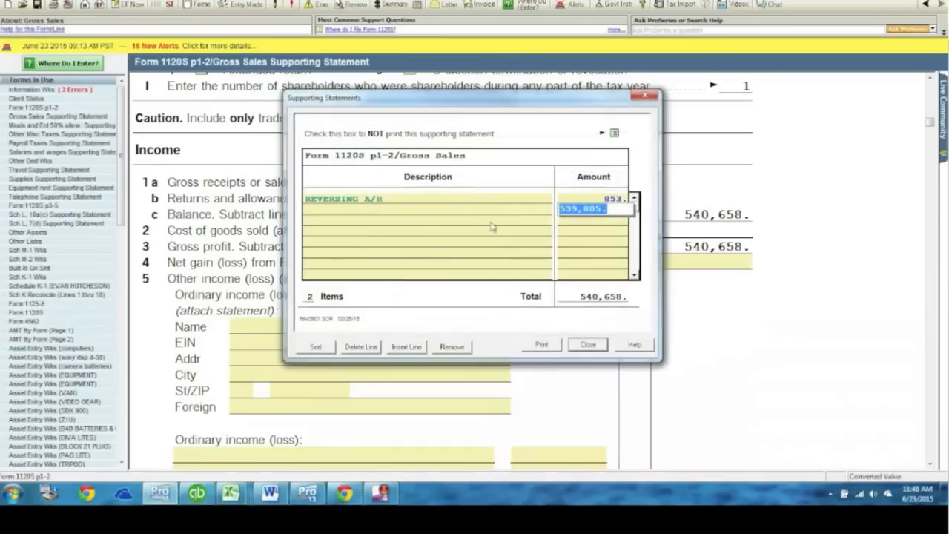
click(398, 200)
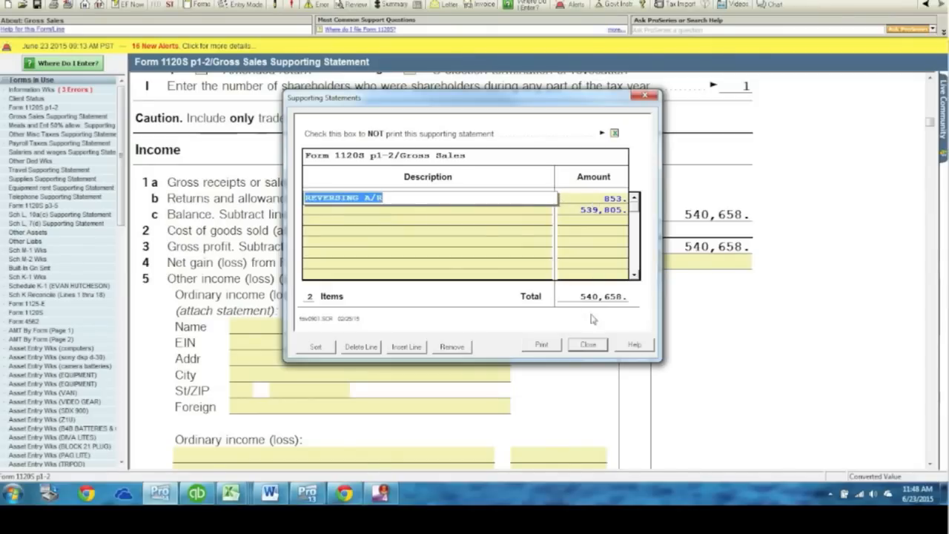
click(588, 344)
Return to the Profit and Loss workbook in Excel and review the four amounts below Net Income alongside Total Travel & Ent
mouse_move(230, 494)
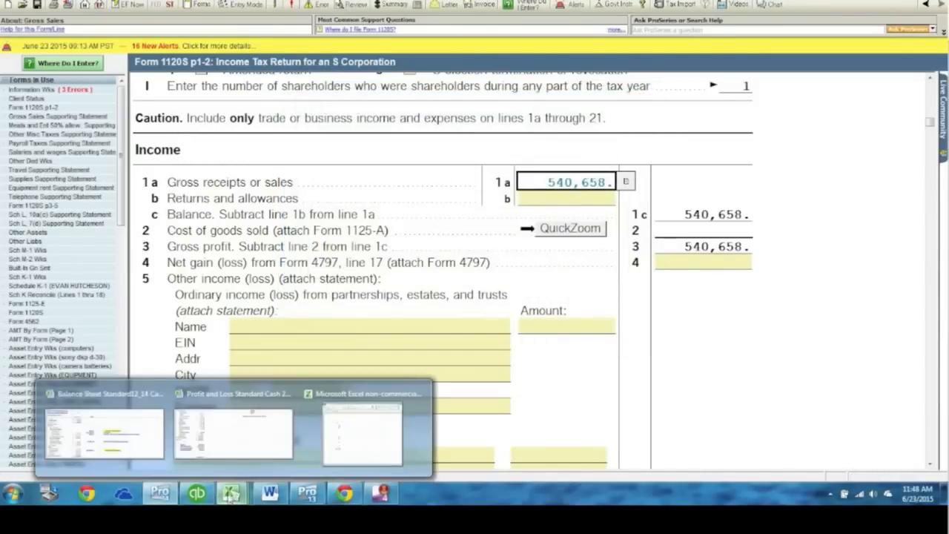
click(238, 393)
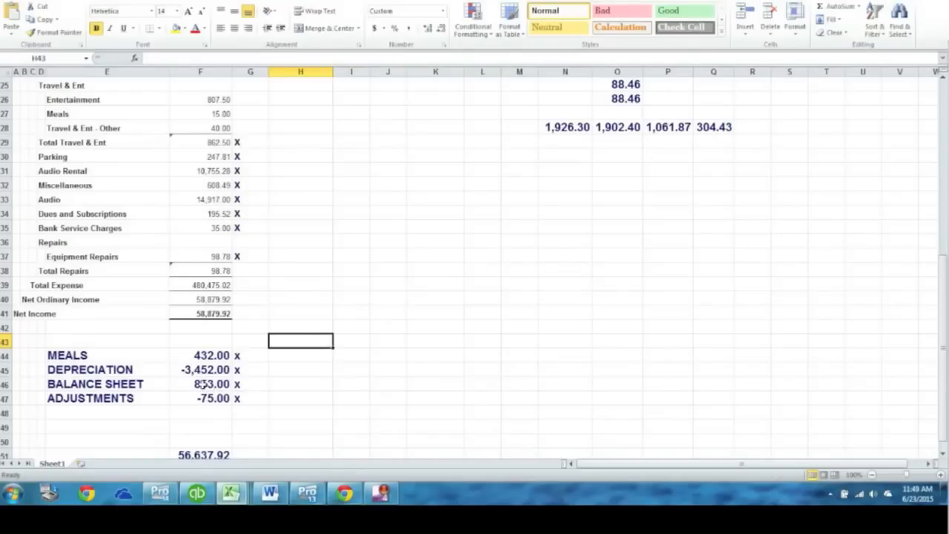
click(202, 384)
click(191, 397)
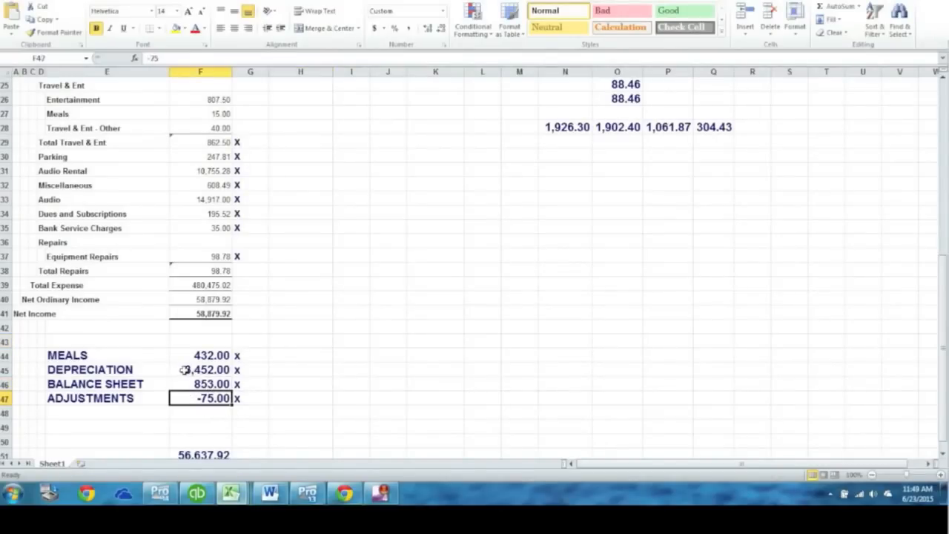
click(184, 371)
click(198, 398)
click(181, 371)
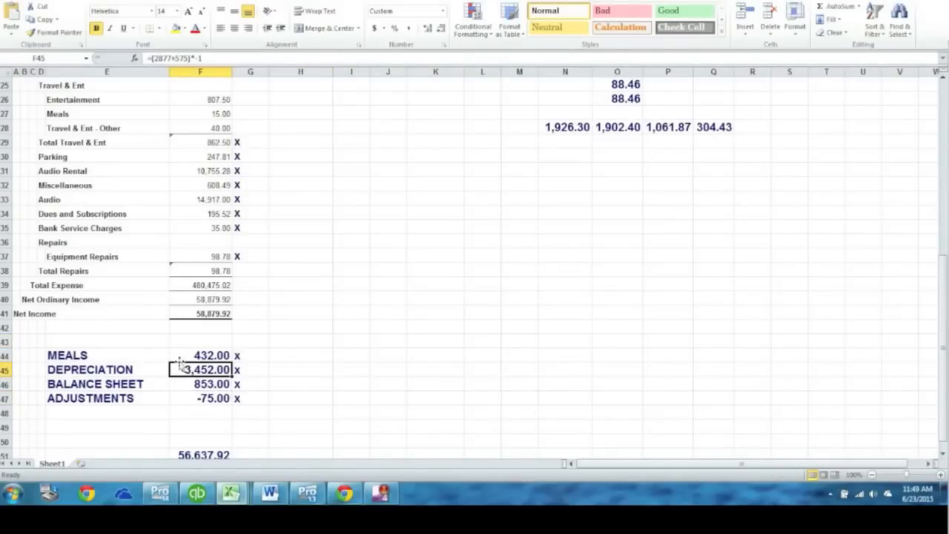
click(185, 358)
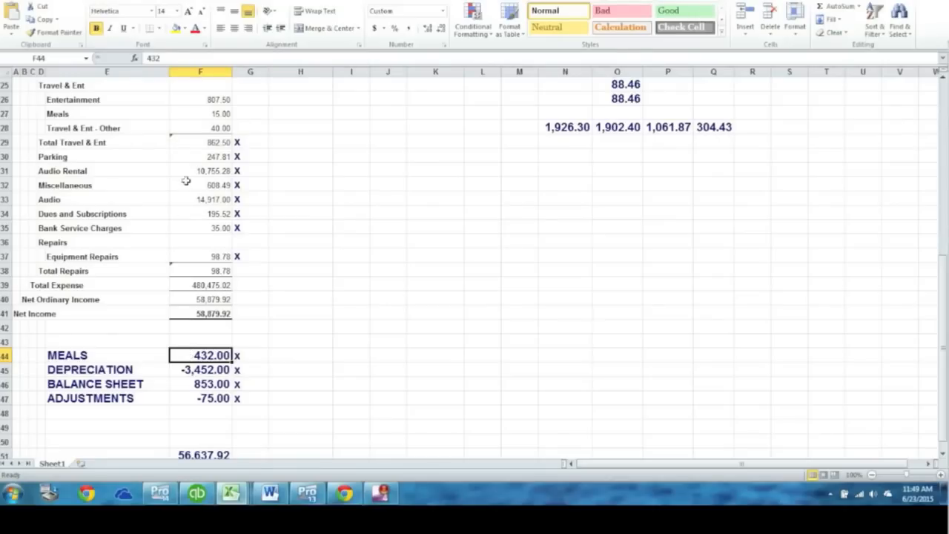
click(188, 142)
click(380, 355)
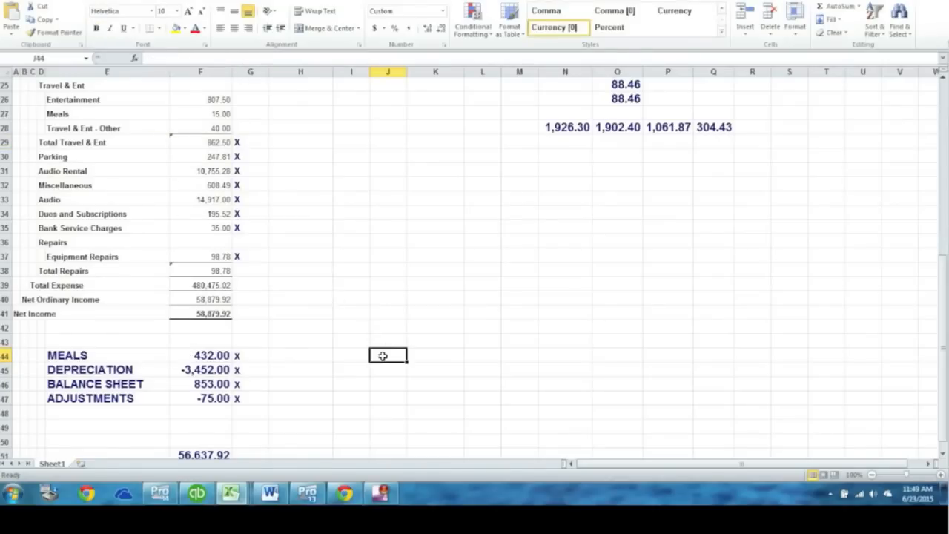
Check how Net Income and the adjustment amounts in column F lead to the adjusted total in cell F51
scroll(379, 356, down, 1)
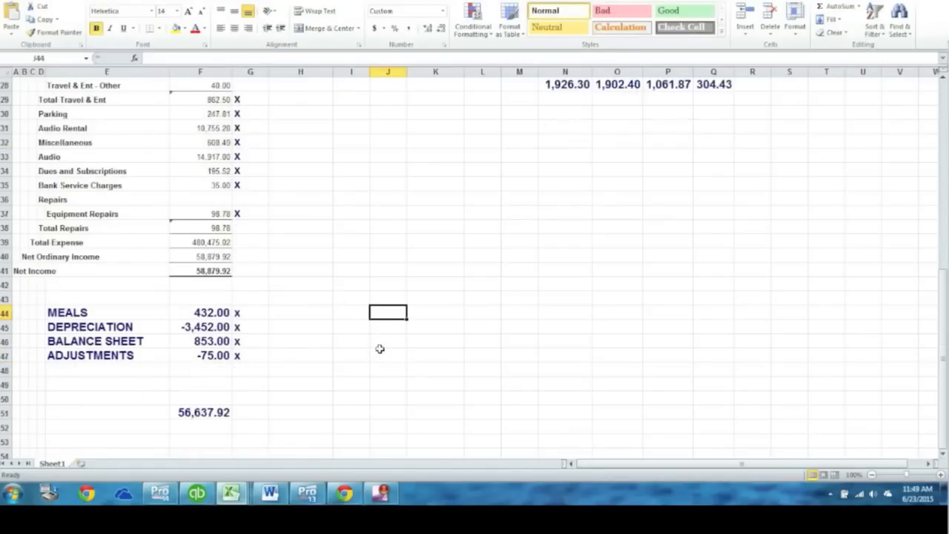
click(202, 271)
drag(202, 302, 213, 371)
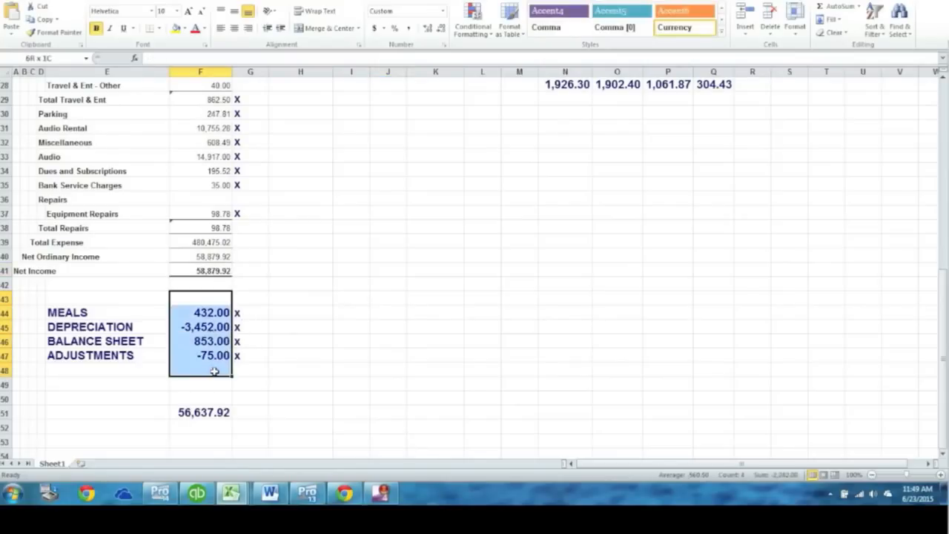
click(191, 423)
click(189, 410)
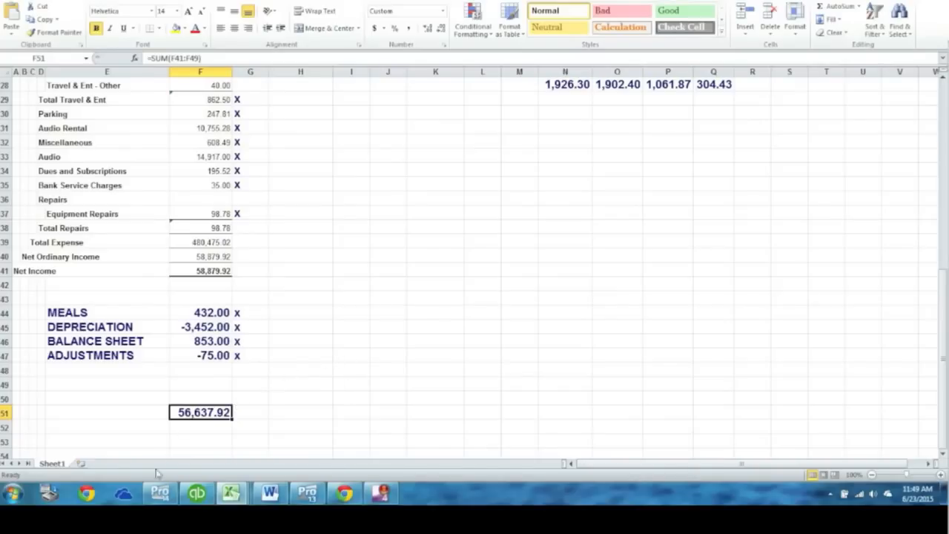
Switch to ProSeries and trace ordinary business income from line 21 of Form 1120S p1-2 to Schedule K line 1
click(158, 493)
scroll(497, 289, down, 12)
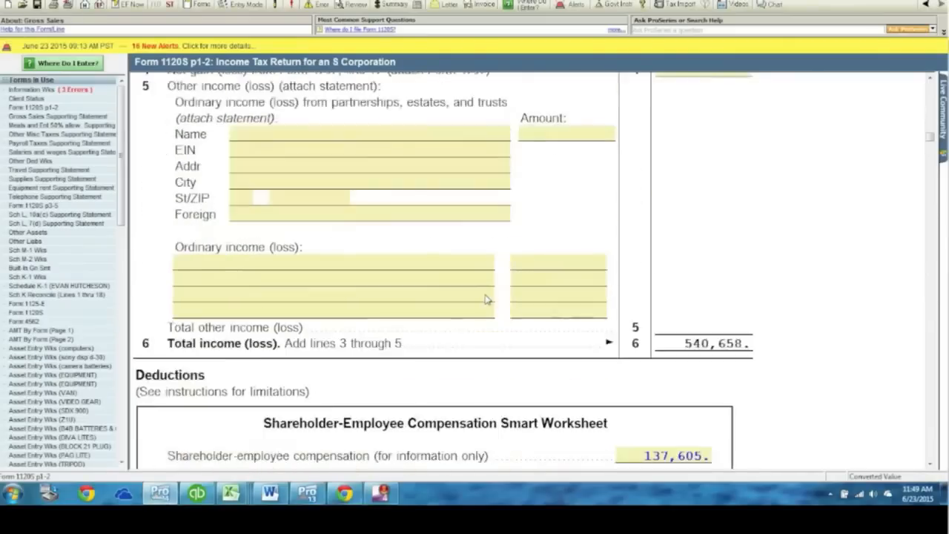
scroll(493, 304, down, 15)
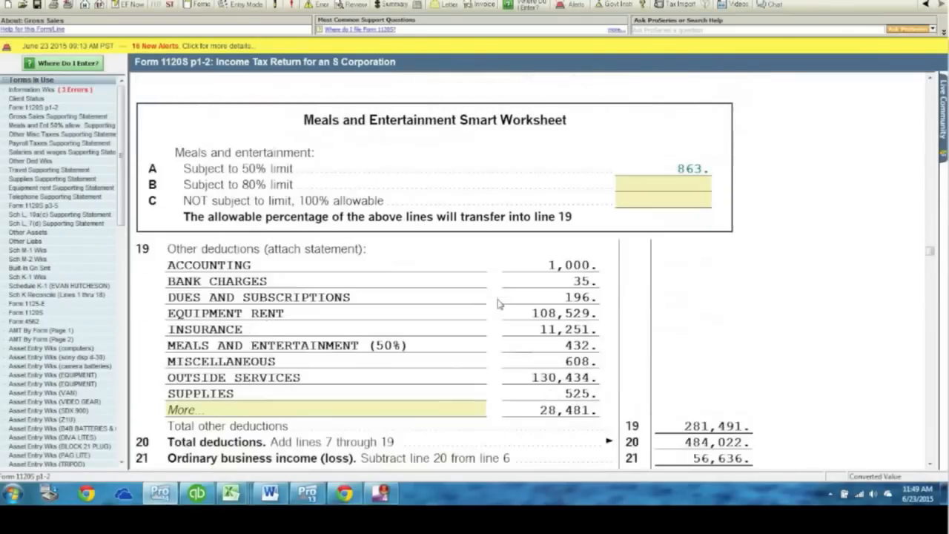
scroll(570, 241, down, 15)
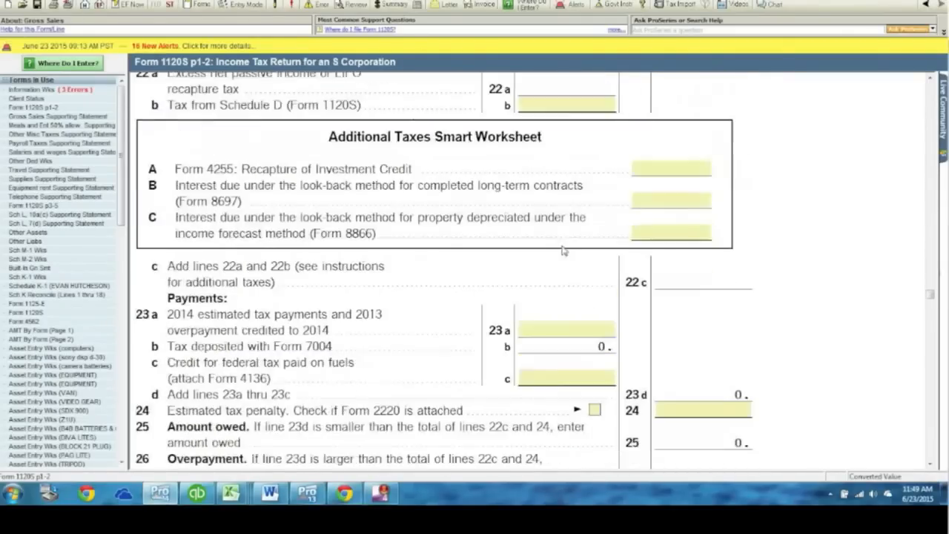
scroll(562, 276, down, 15)
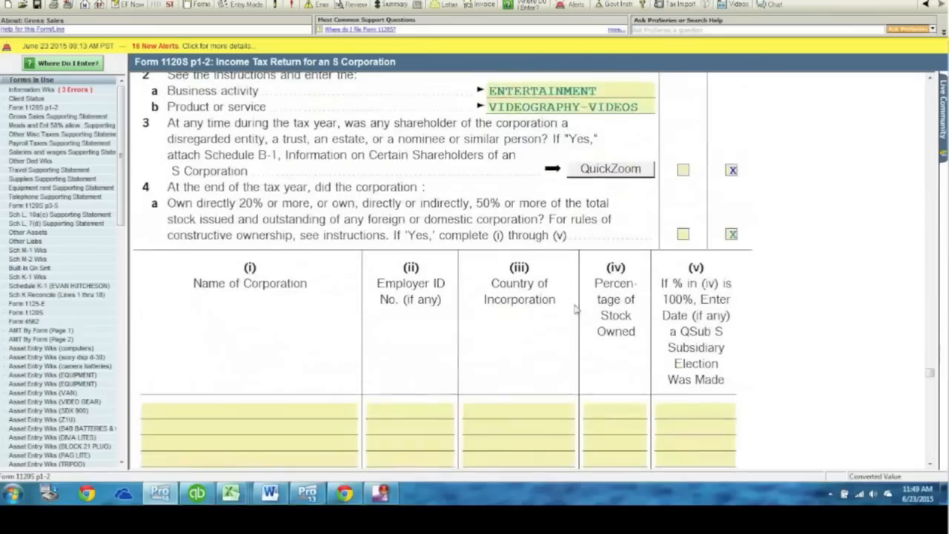
click(716, 399)
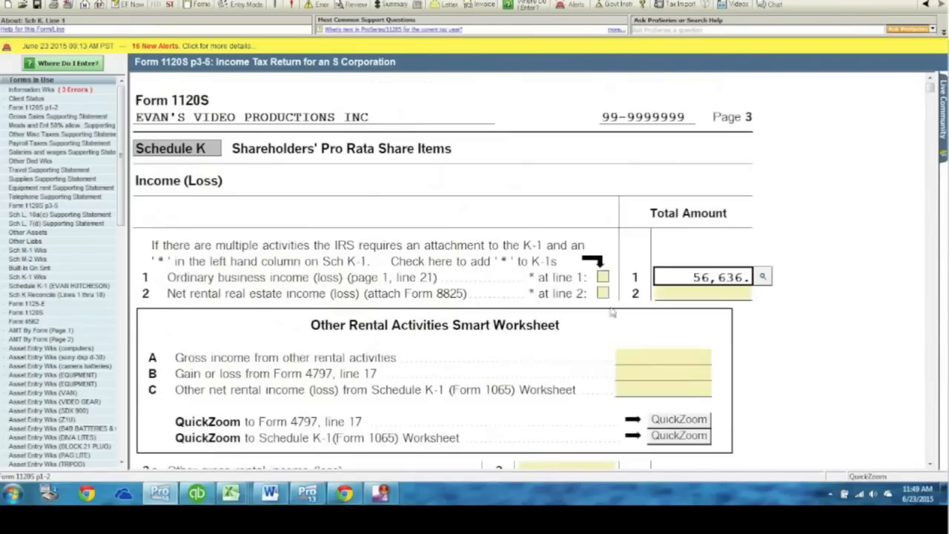
Continue beyond Schedule K on Form 1120S p3-5 and examine the asset lines of the Schedule L balance sheet
scroll(596, 300, down, 8)
scroll(594, 303, down, 15)
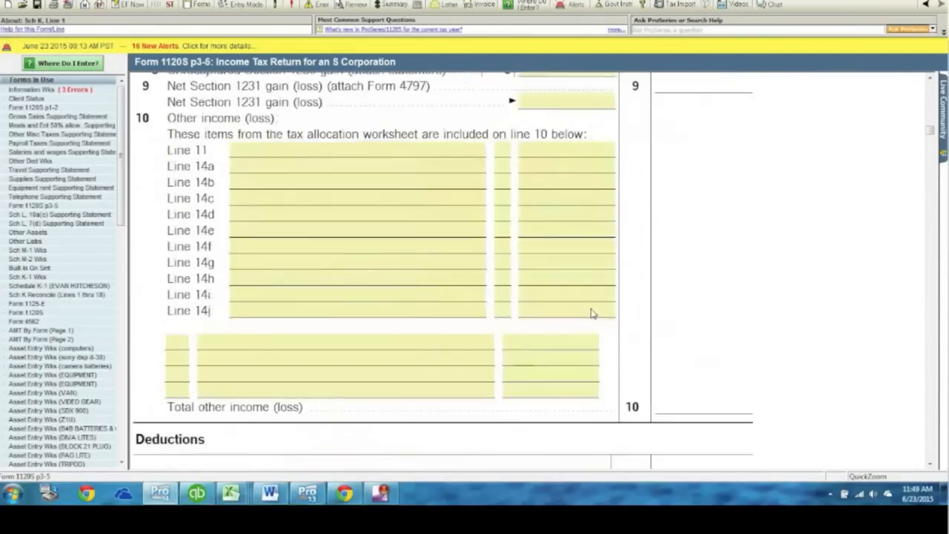
scroll(583, 324, down, 15)
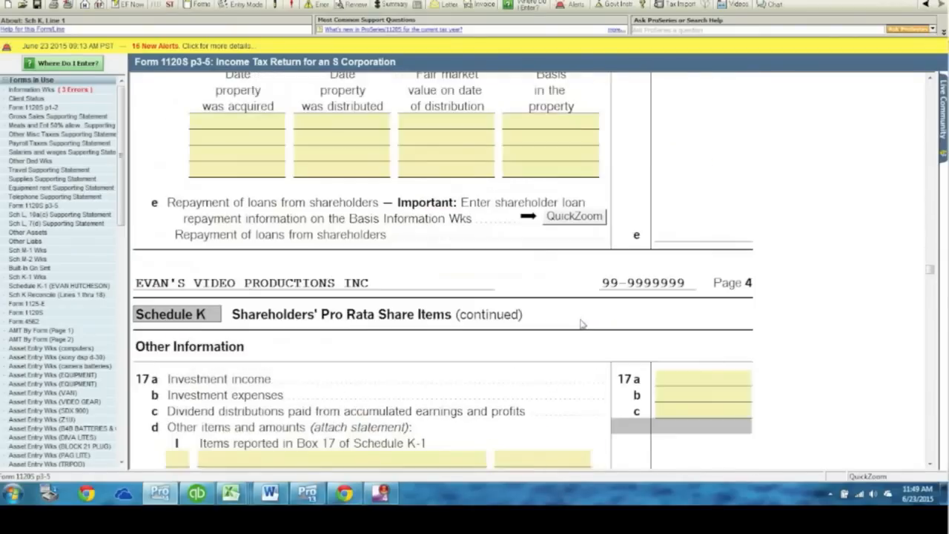
scroll(580, 318, down, 6)
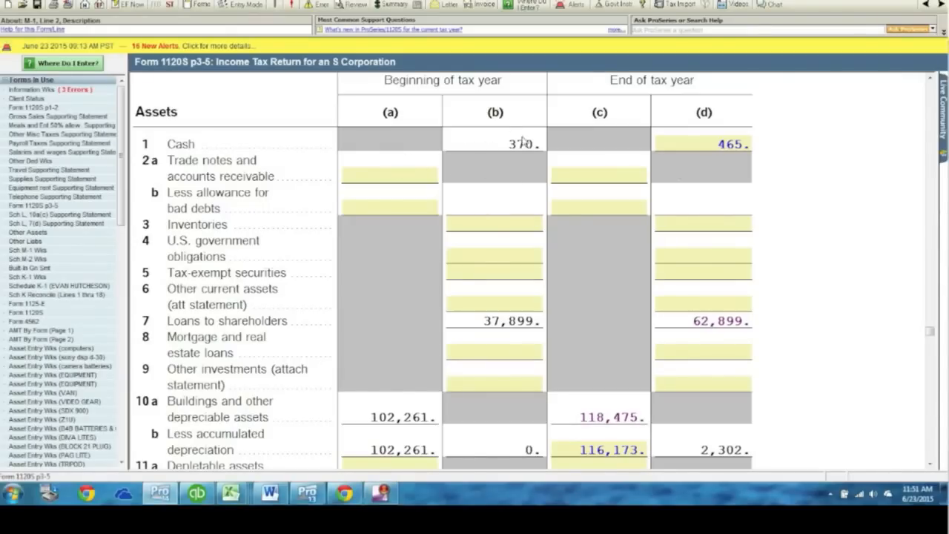
scroll(503, 155, up, 1)
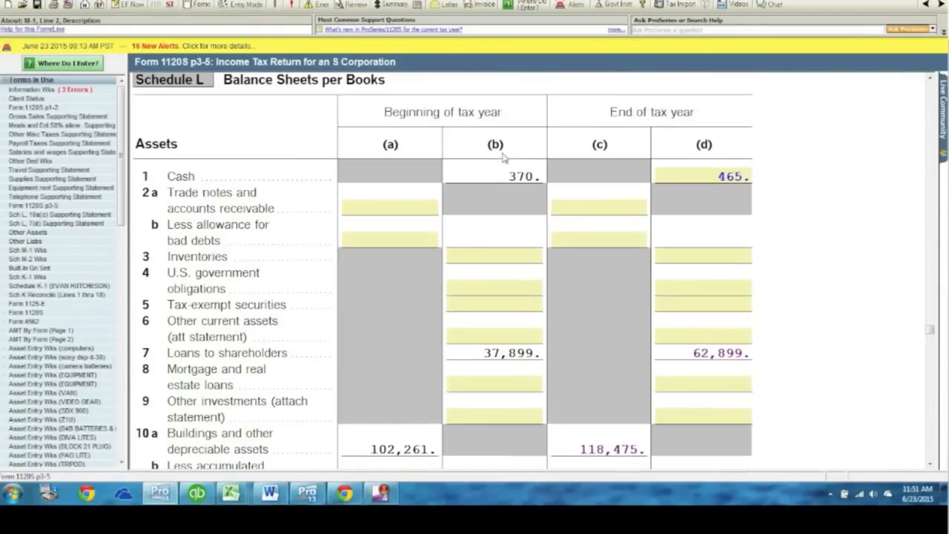
scroll(504, 167, up, 1)
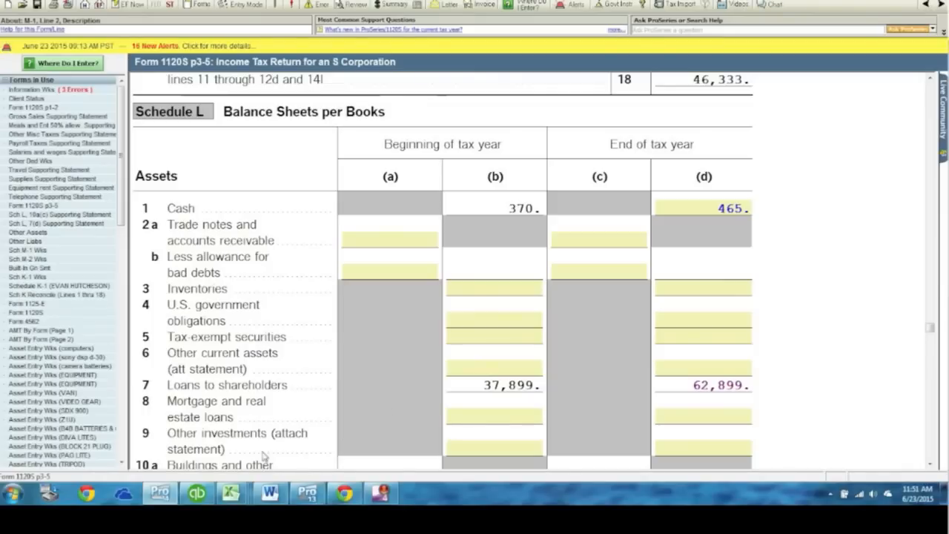
Switch to the Profit and Loss workbook in Excel and review the income, COGS and expense amounts in column F
mouse_move(232, 495)
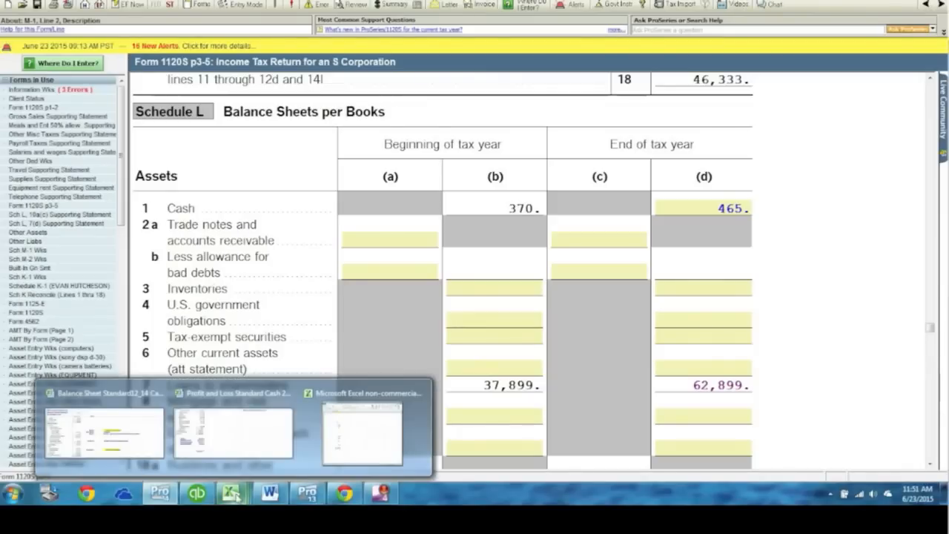
click(220, 440)
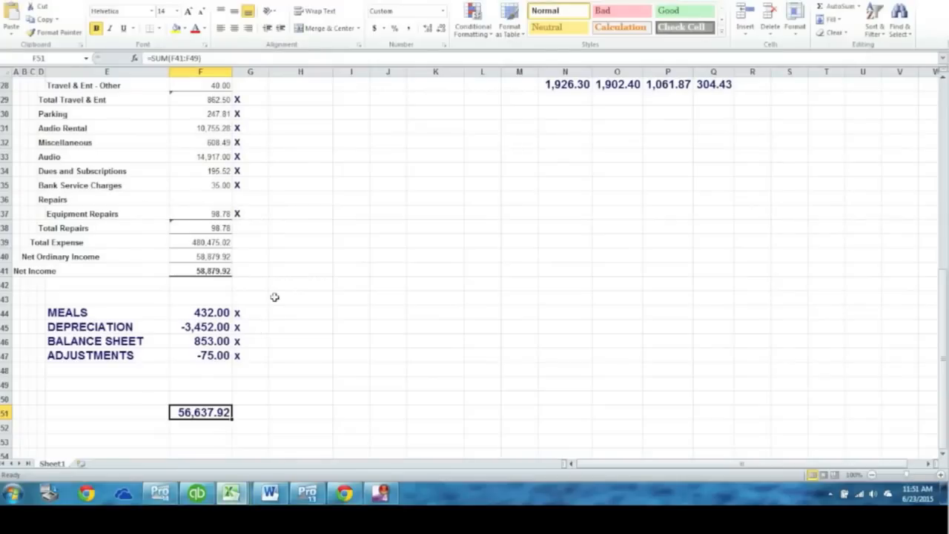
scroll(260, 290, up, 6)
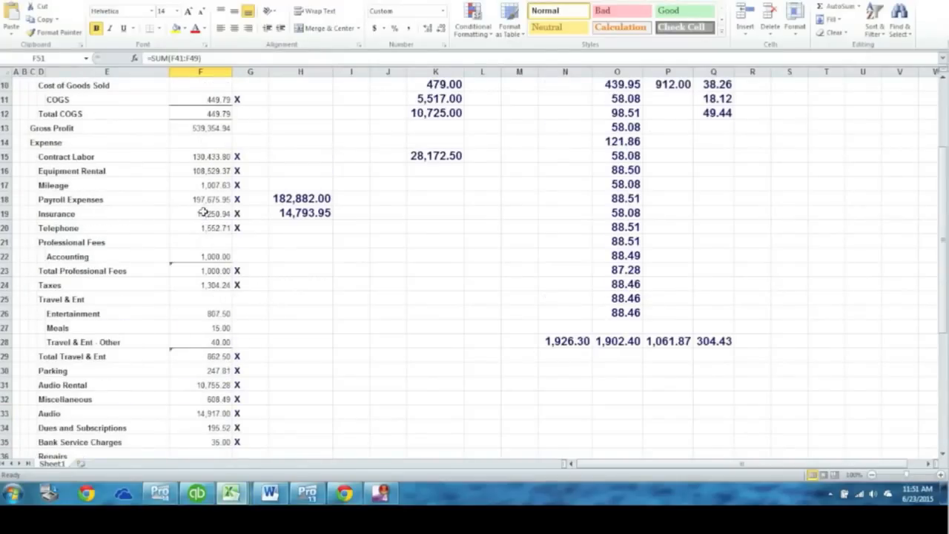
click(202, 214)
scroll(221, 242, down, 2)
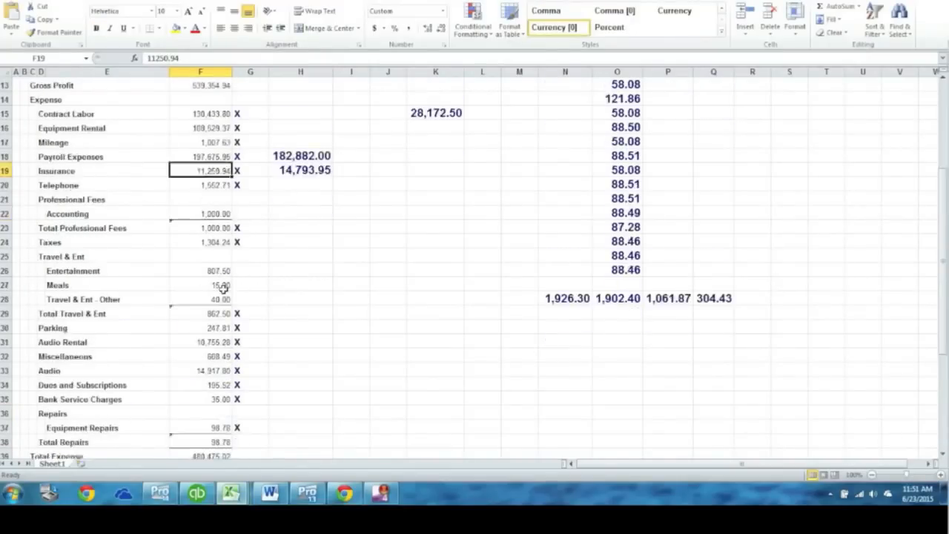
click(210, 300)
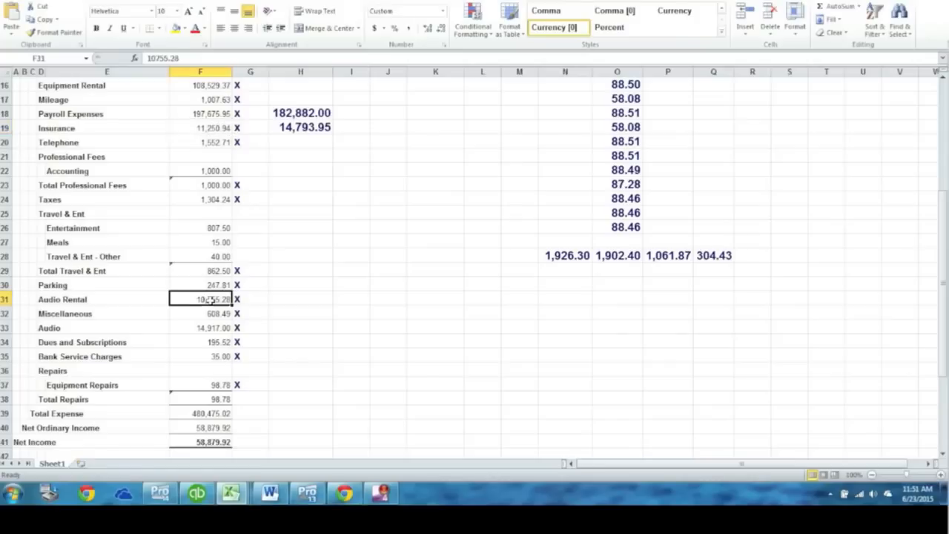
scroll(211, 299, up, 5)
click(206, 234)
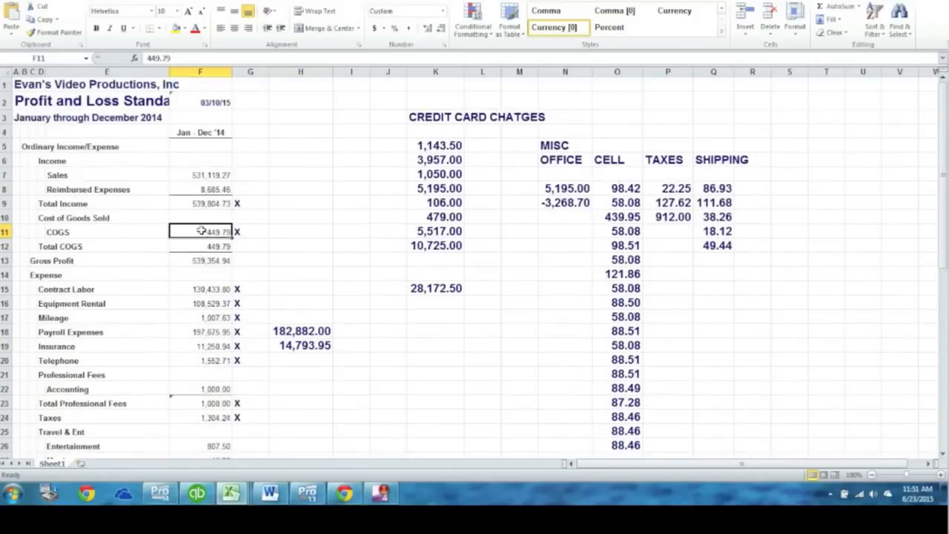
click(191, 190)
scroll(203, 360, down, 6)
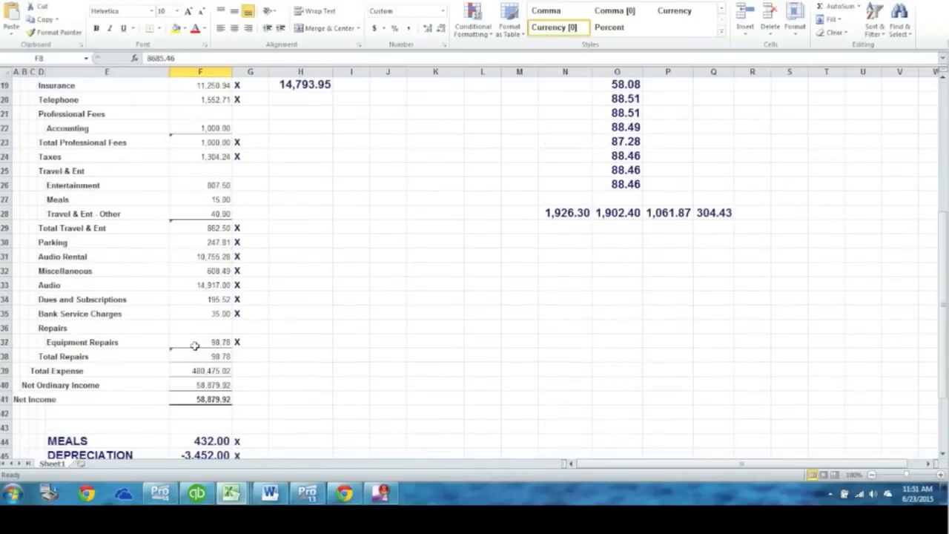
Switch to the Balance Sheet workbook and review the asset, liability and equity amounts as of December 31, 2014
mouse_move(230, 493)
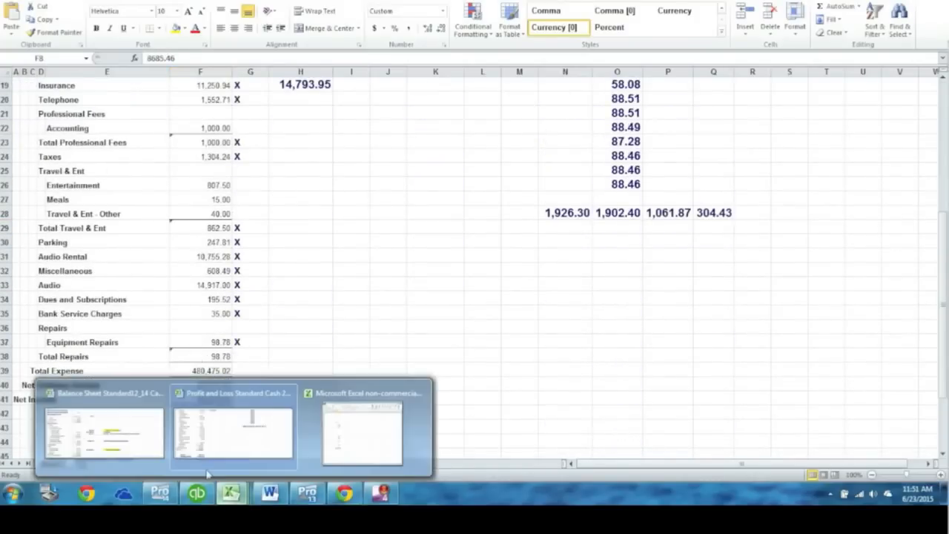
click(122, 435)
scroll(280, 260, up, 5)
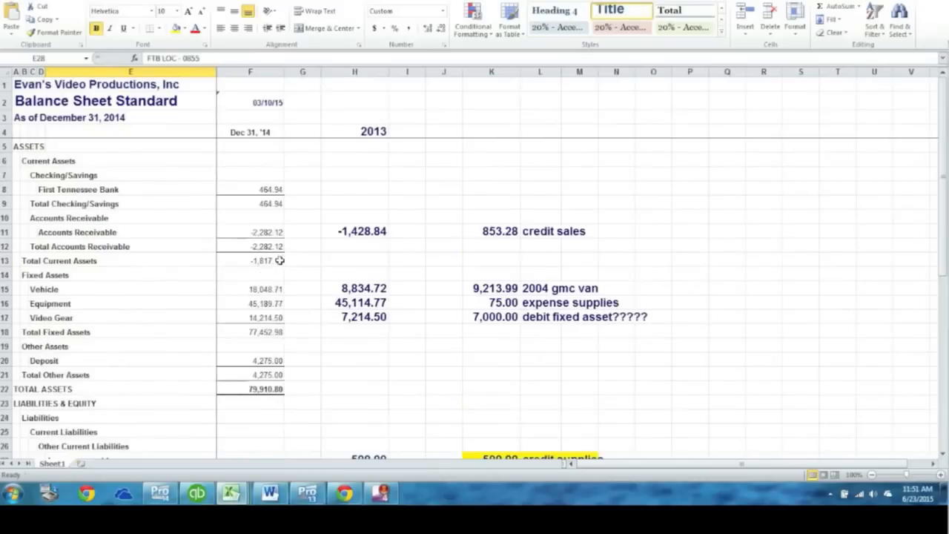
click(247, 232)
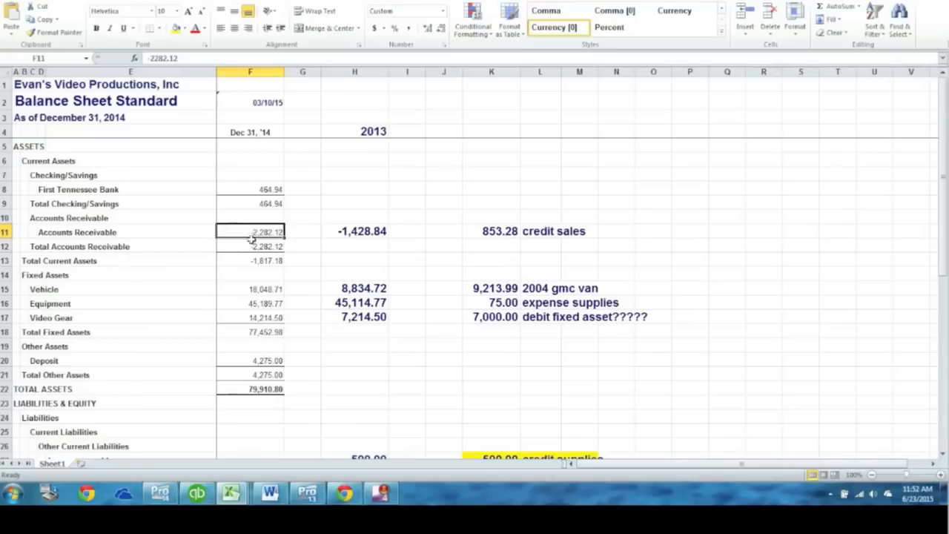
click(252, 290)
scroll(244, 333, down, 7)
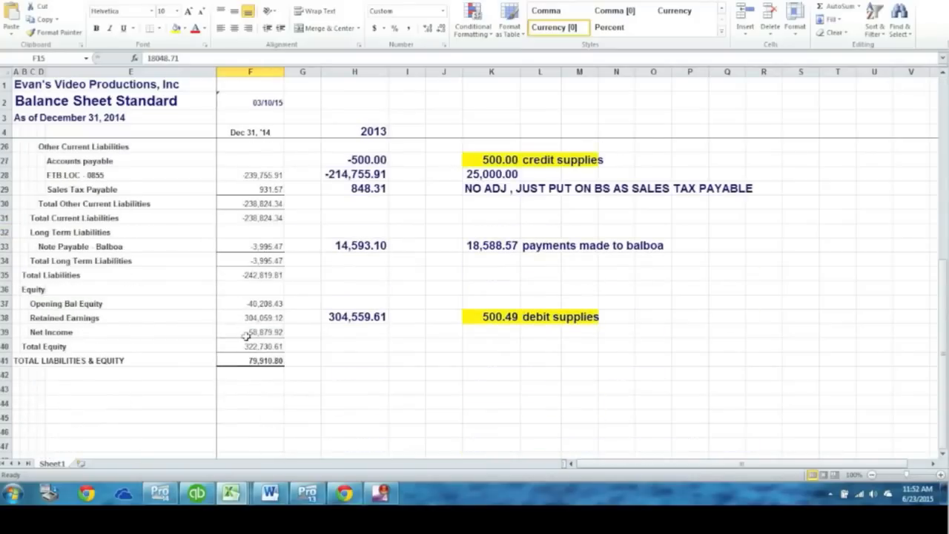
scroll(244, 334, up, 7)
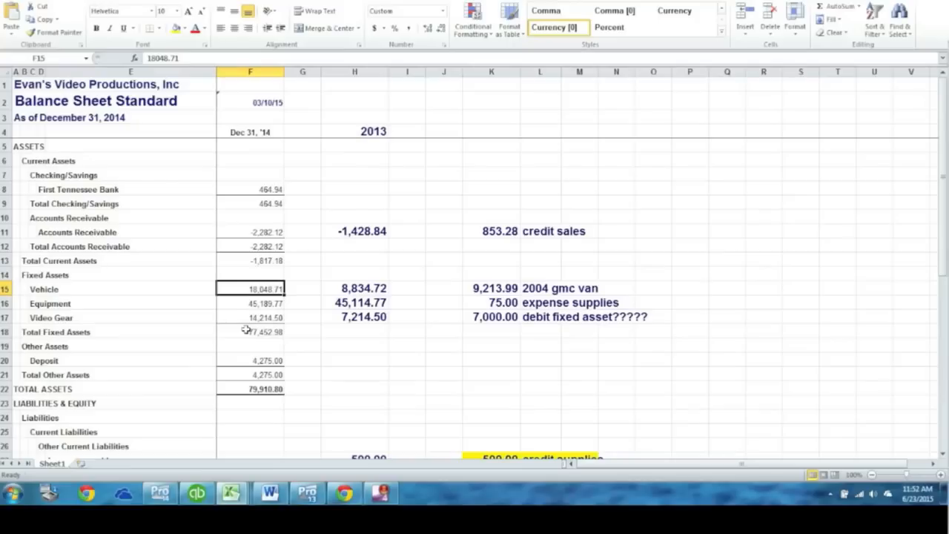
Trace the First Tennessee Bank balance from the Balance Sheet workbook to Schedule L line 1, column (d), in ProSeries
click(251, 186)
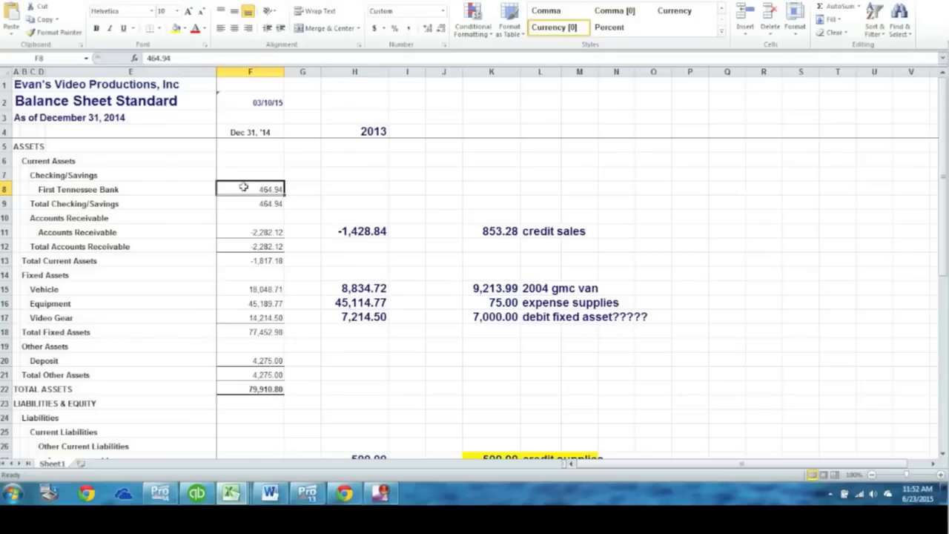
click(356, 189)
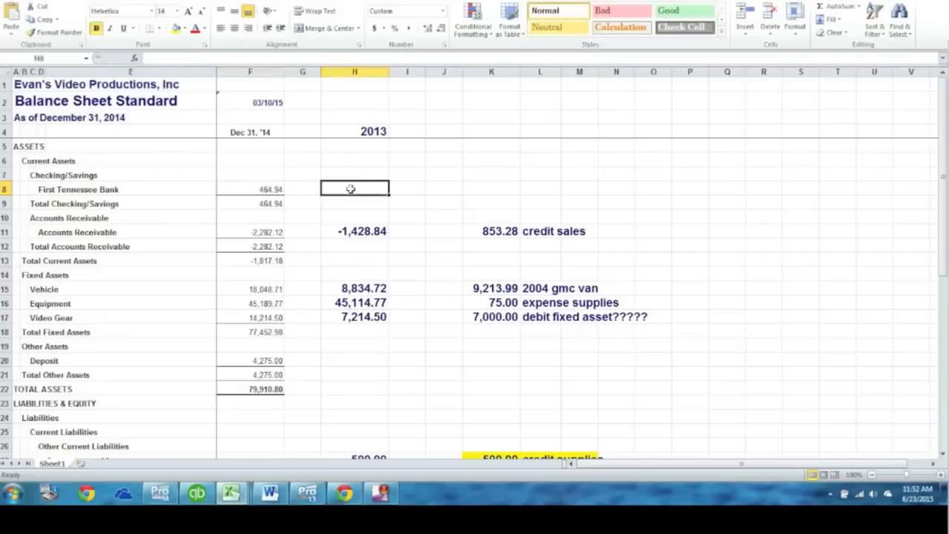
click(262, 187)
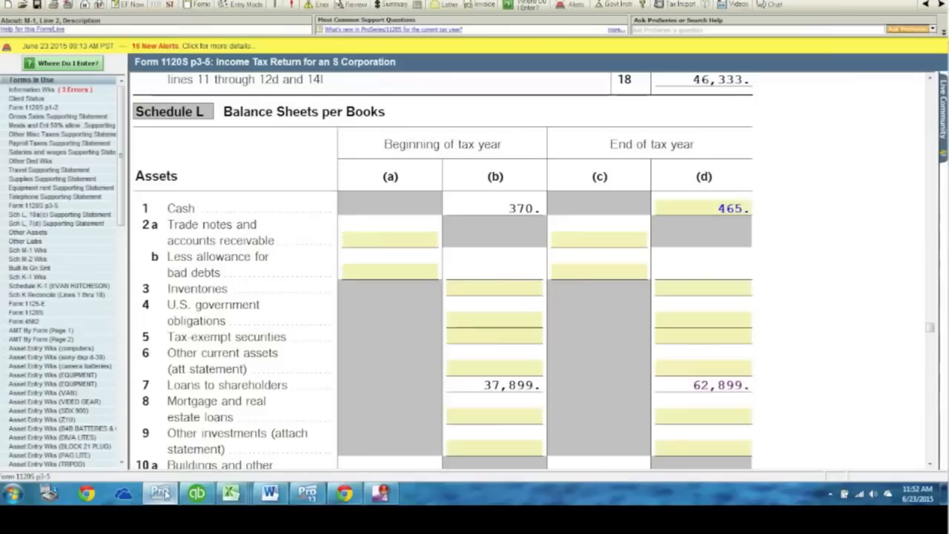
click(159, 493)
click(694, 209)
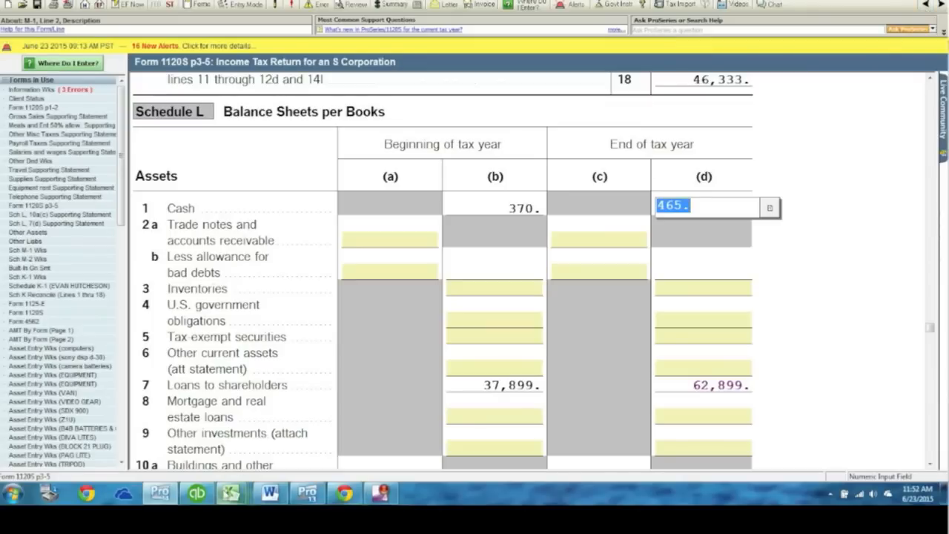
Return to the Balance Sheet workbook in Excel and compare the 2013 amounts in column H with the Dec 31, '14 column
click(232, 493)
click(104, 432)
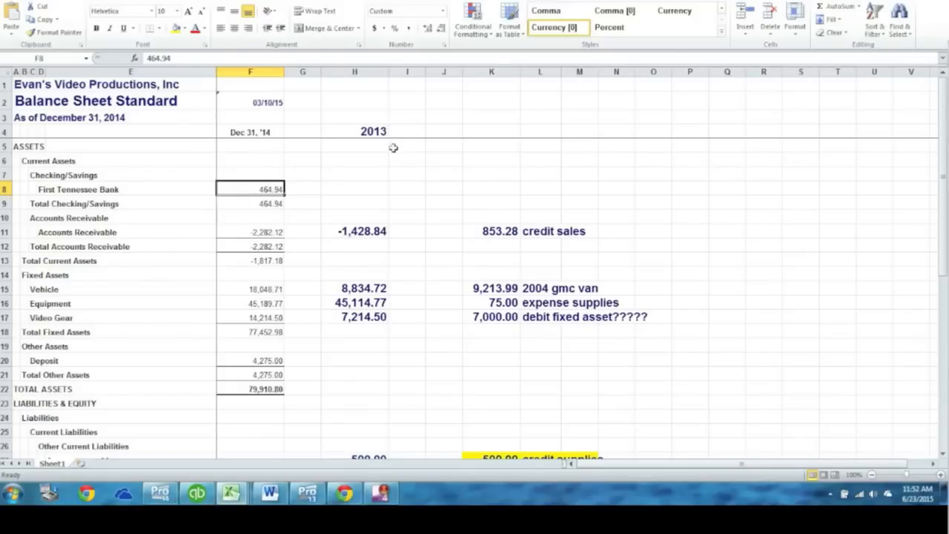
click(374, 133)
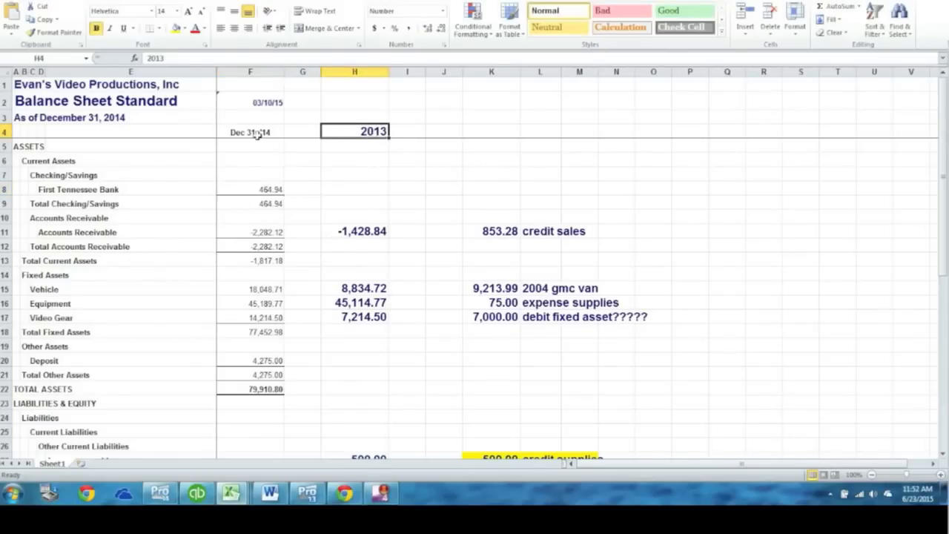
drag(263, 133, 111, 347)
drag(367, 135, 359, 231)
click(359, 230)
click(358, 288)
scroll(363, 319, down, 6)
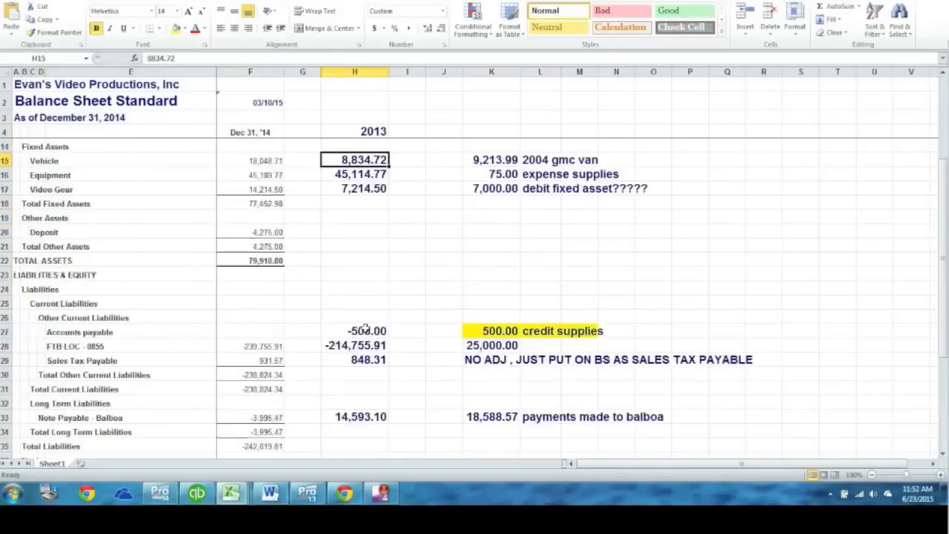
scroll(366, 330, up, 6)
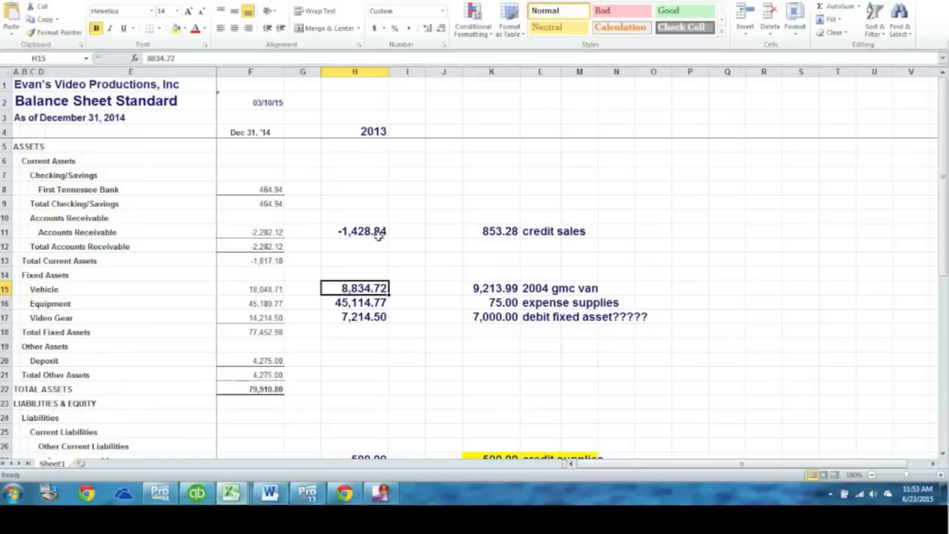
Compare the Accounts Receivable balance for 2013 with the Dec 31, '14 balance and its total row
click(349, 234)
click(250, 230)
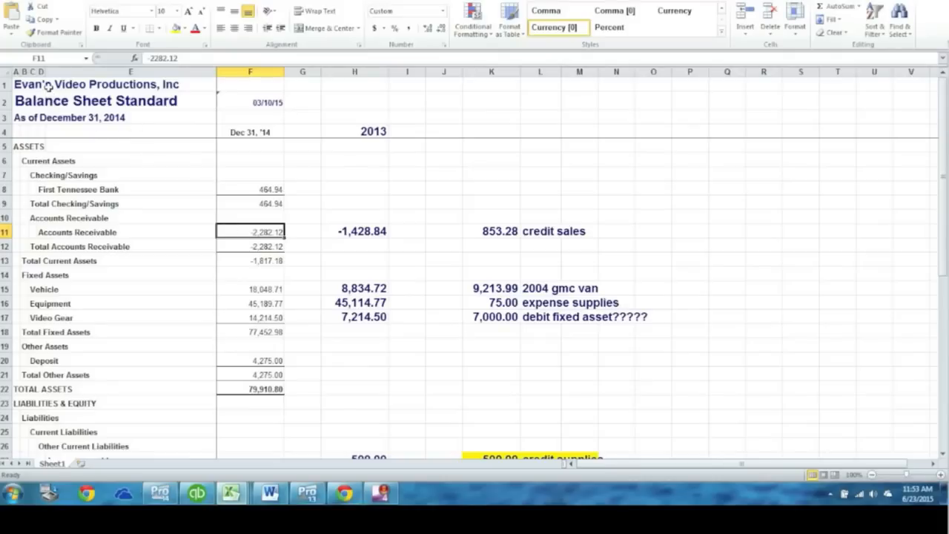
mouse_move(47, 86)
mouse_down()
mouse_move(269, 126)
mouse_move(49, 87)
mouse_up()
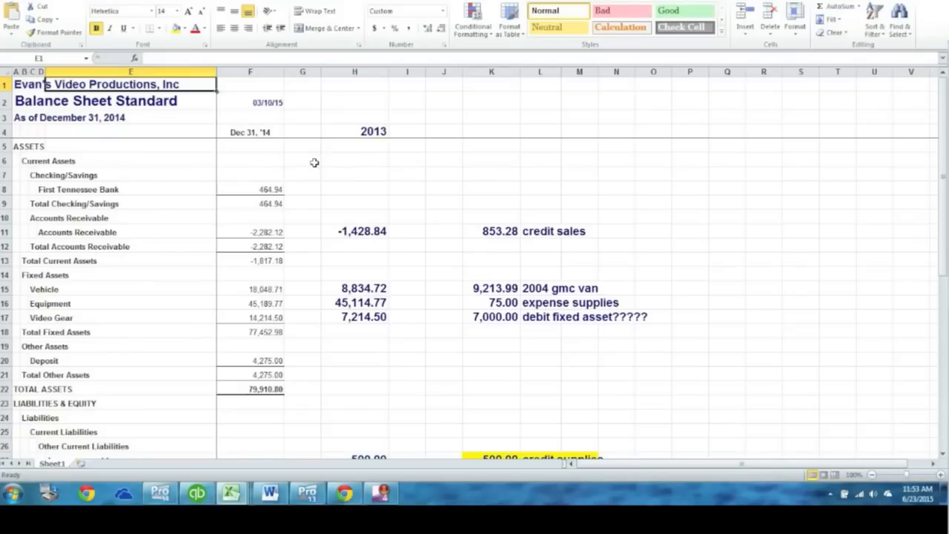
click(115, 233)
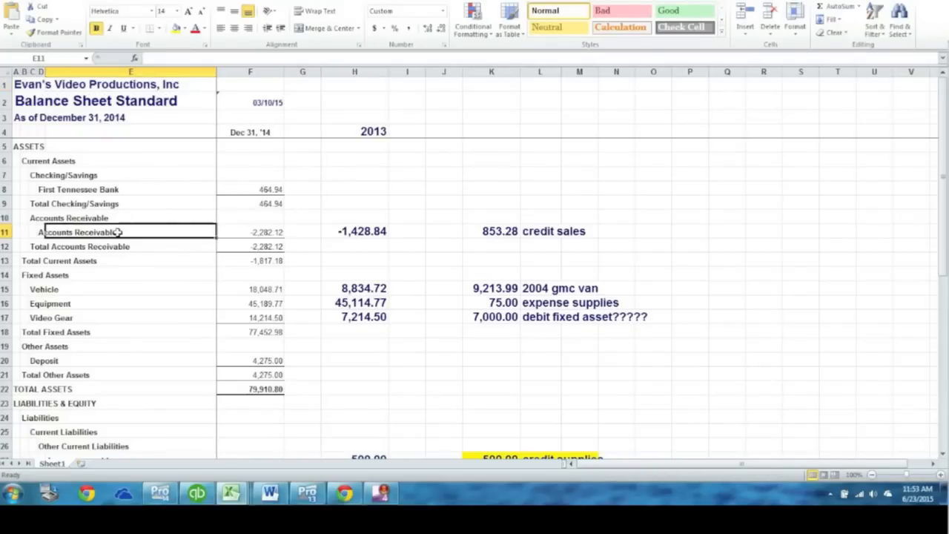
click(250, 231)
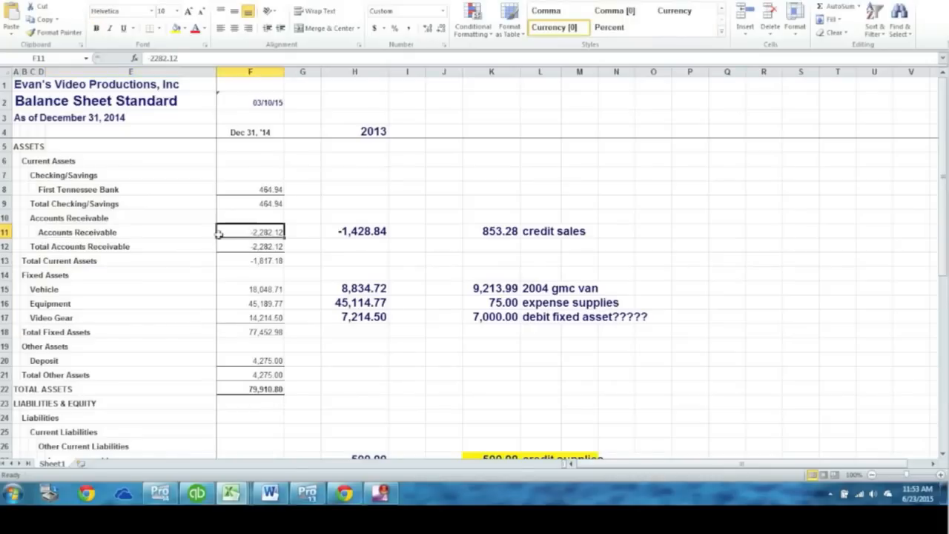
click(256, 249)
click(259, 232)
Check the Accounts payable row under Other Current Liabilities, then return to the Dec 31, '14 Accounts Receivable balance
scroll(259, 232, down, 2)
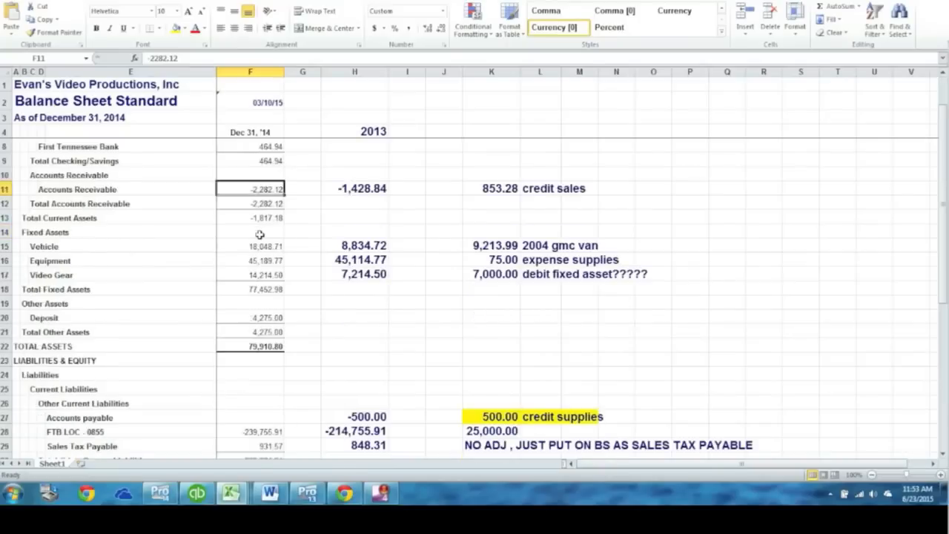
scroll(259, 232, down, 2)
scroll(259, 236, up, 4)
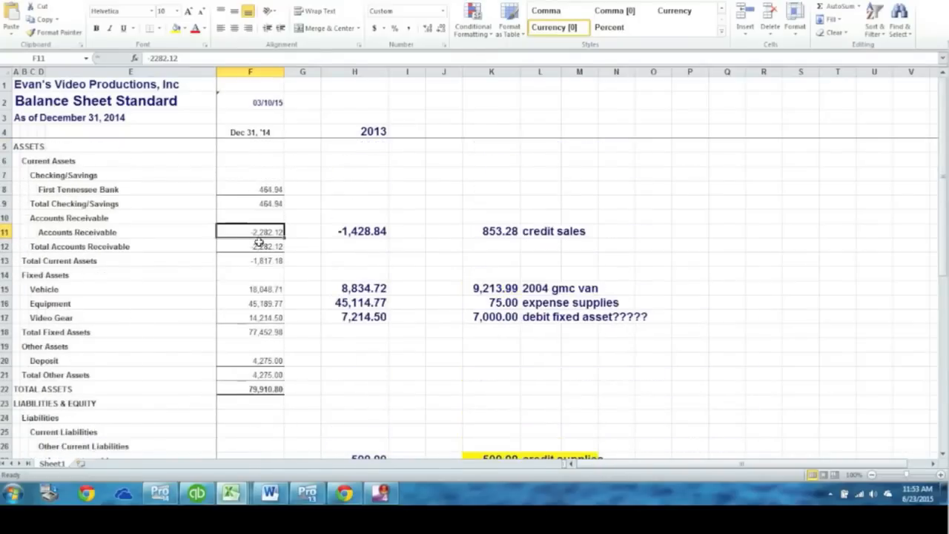
scroll(244, 230, down, 3)
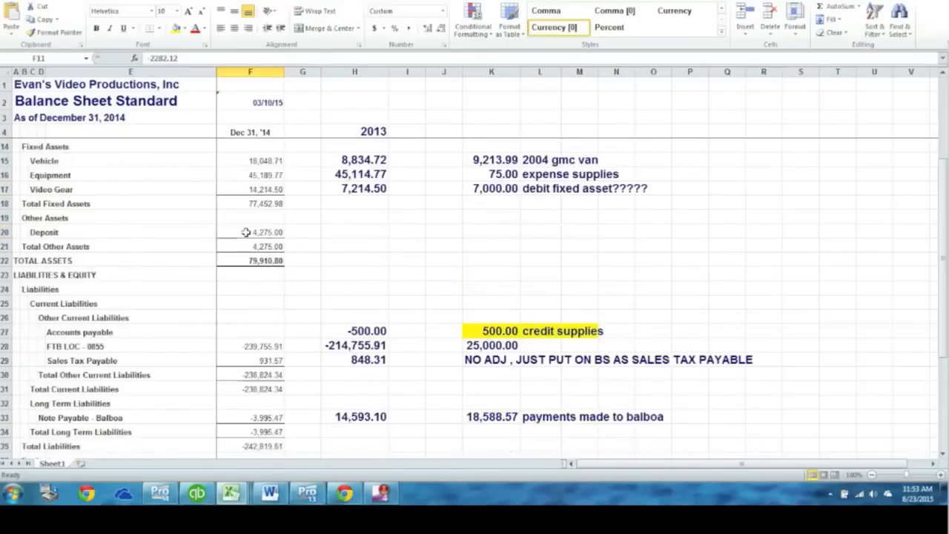
click(276, 332)
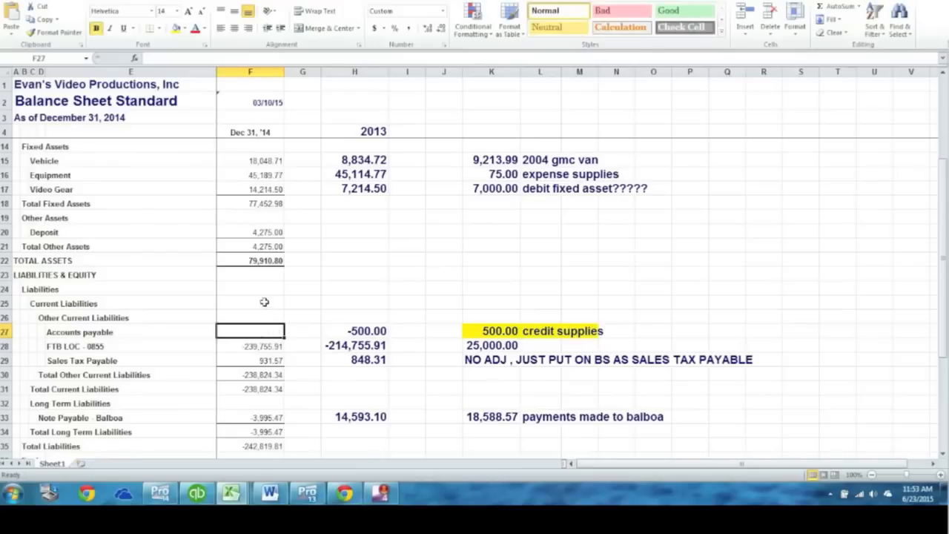
scroll(264, 302, up, 3)
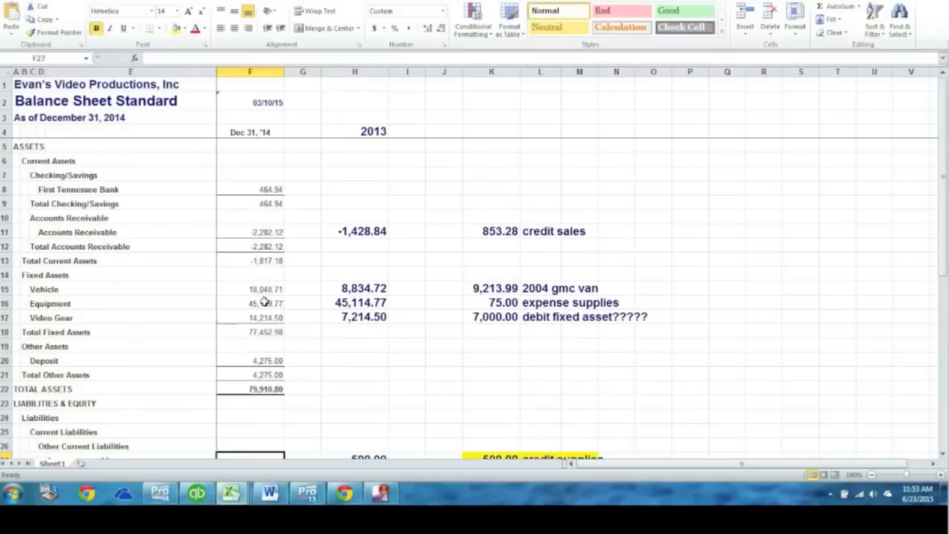
click(247, 232)
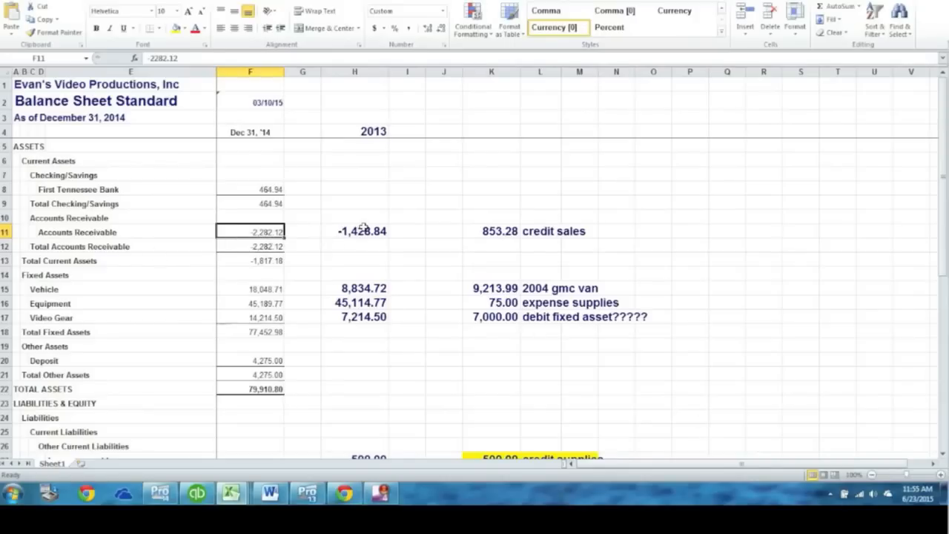
Compare the 2013 and Dec 31, '14 Accounts Receivable balances, and check the credit sales difference in cell K11
click(361, 232)
click(270, 233)
click(361, 232)
click(270, 234)
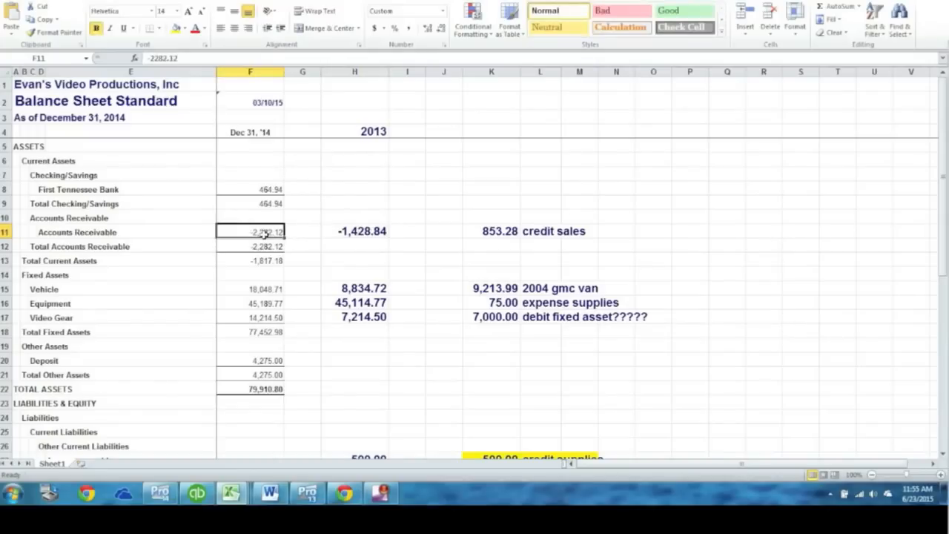
click(505, 231)
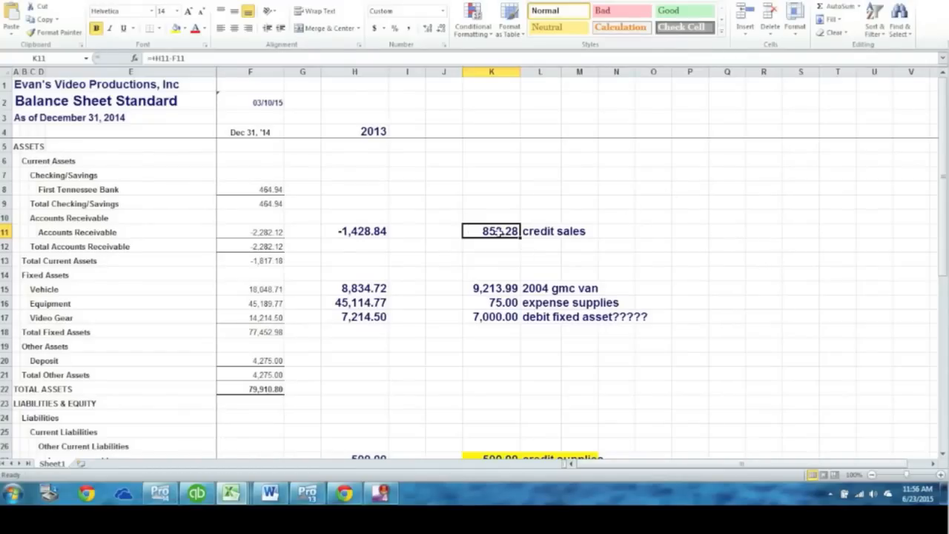
In ProSeries, check the REVERSING A/R entry in the Gross Sales supporting statement for Form 1120S line 1a, then close the statement
click(160, 493)
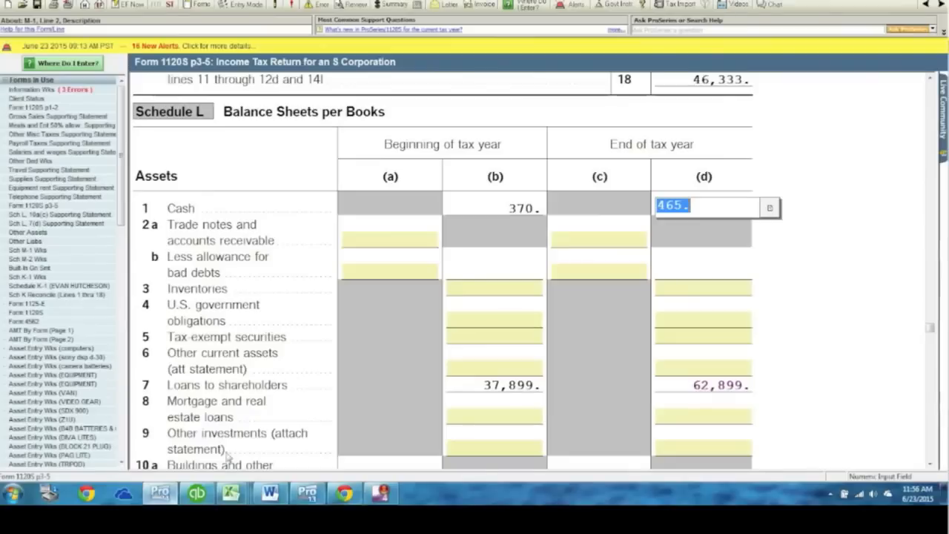
click(37, 107)
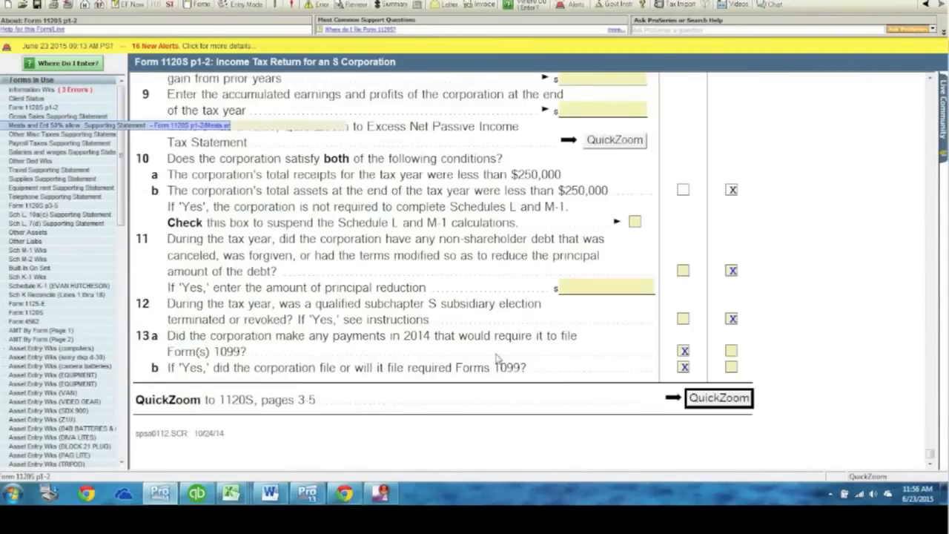
scroll(496, 358, up, 20)
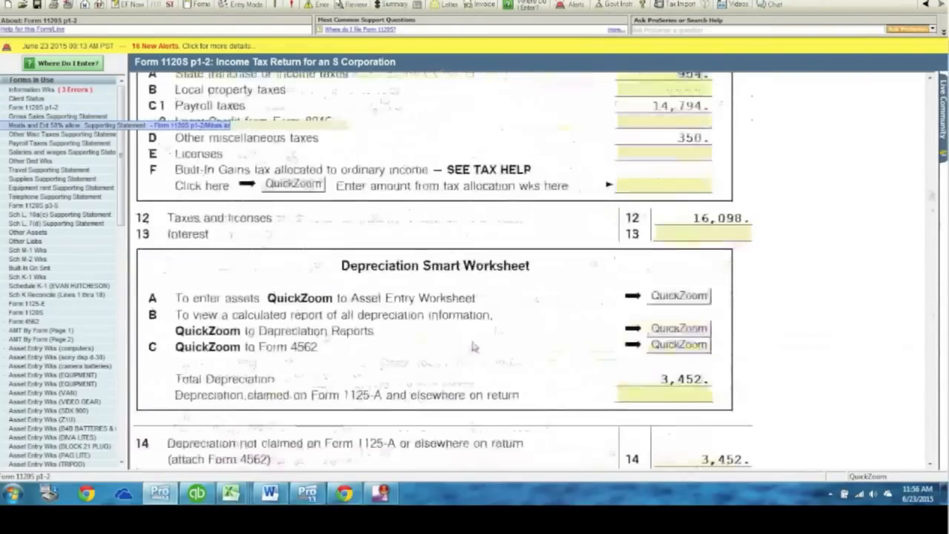
scroll(474, 347, up, 20)
scroll(475, 347, down, 5)
click(579, 331)
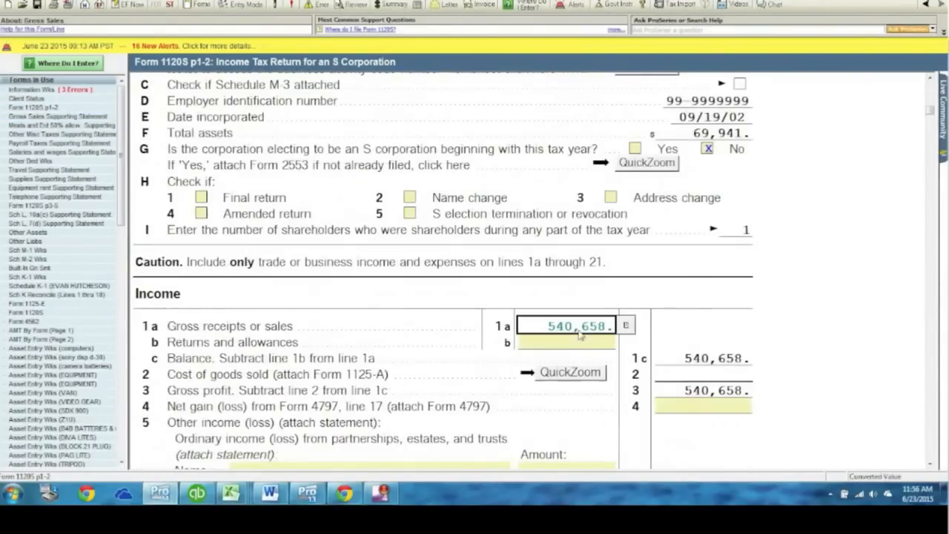
click(626, 325)
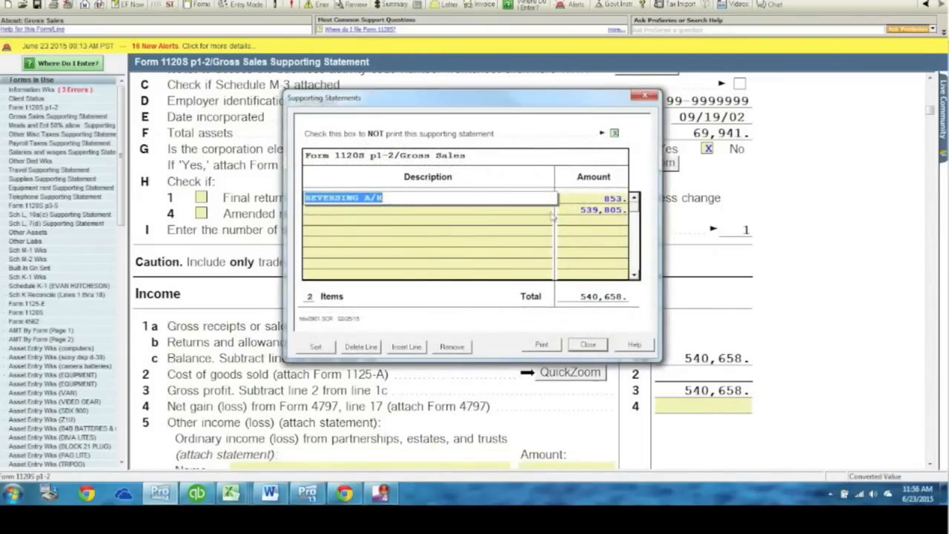
click(578, 200)
click(590, 345)
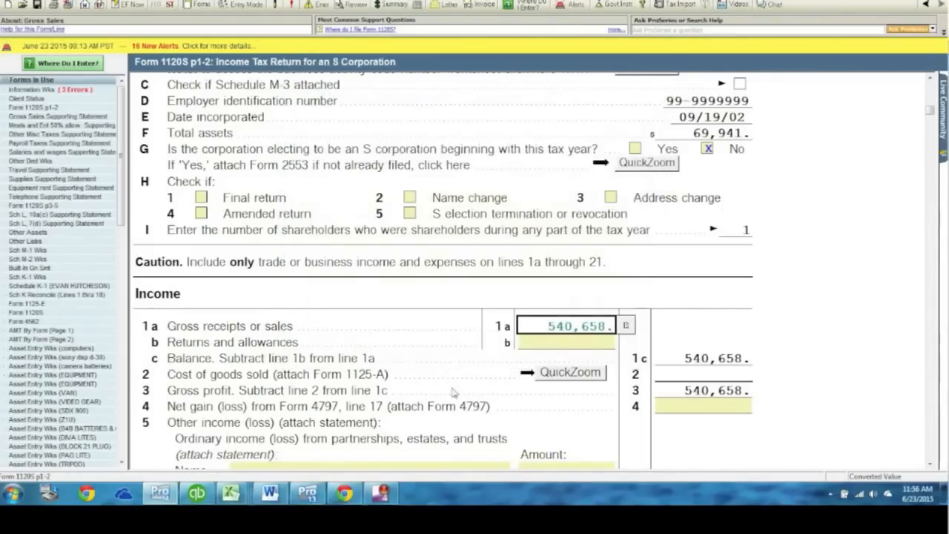
Return to the Balance Sheet workbook in Excel and review the Dec 31, '14 and 2013 amounts for Vehicle, Equipment and Video Gear
mouse_move(229, 495)
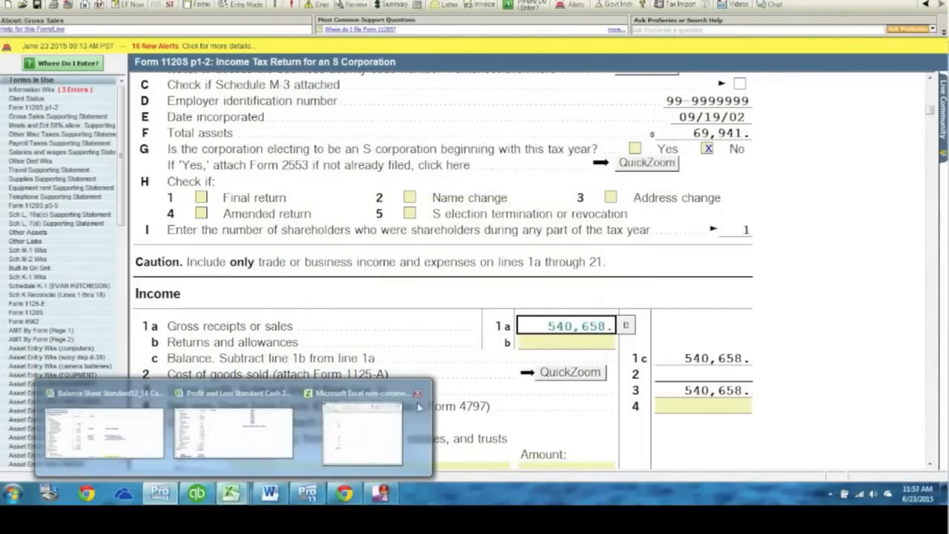
click(134, 428)
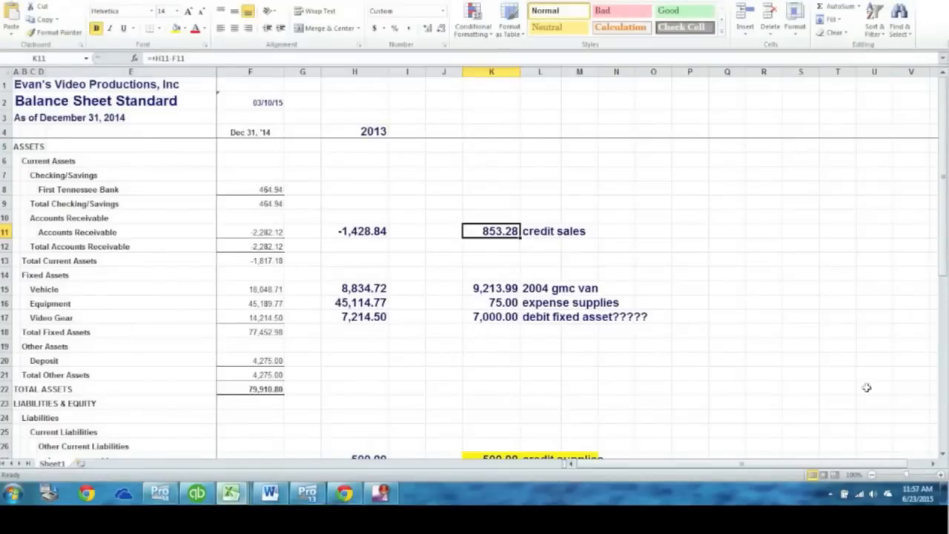
click(265, 289)
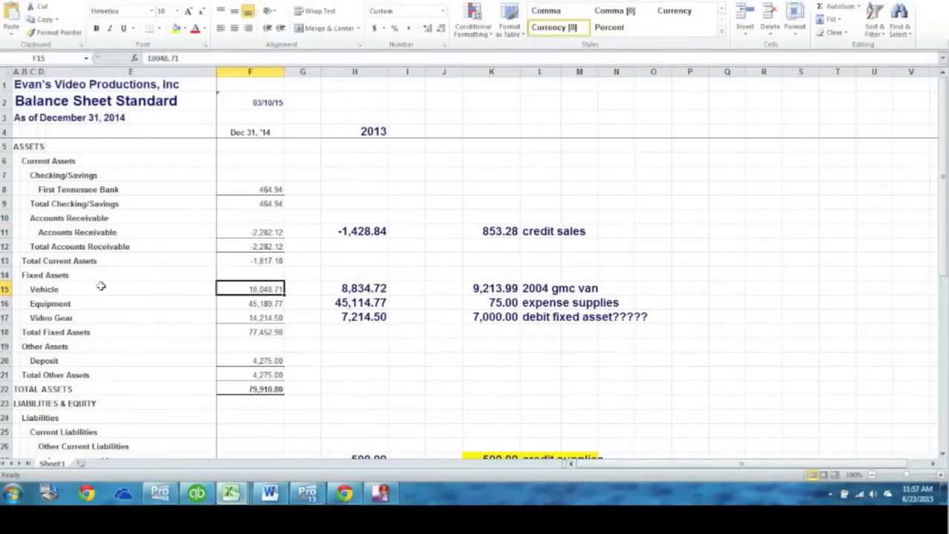
drag(101, 286, 246, 314)
click(356, 289)
drag(355, 288, 353, 319)
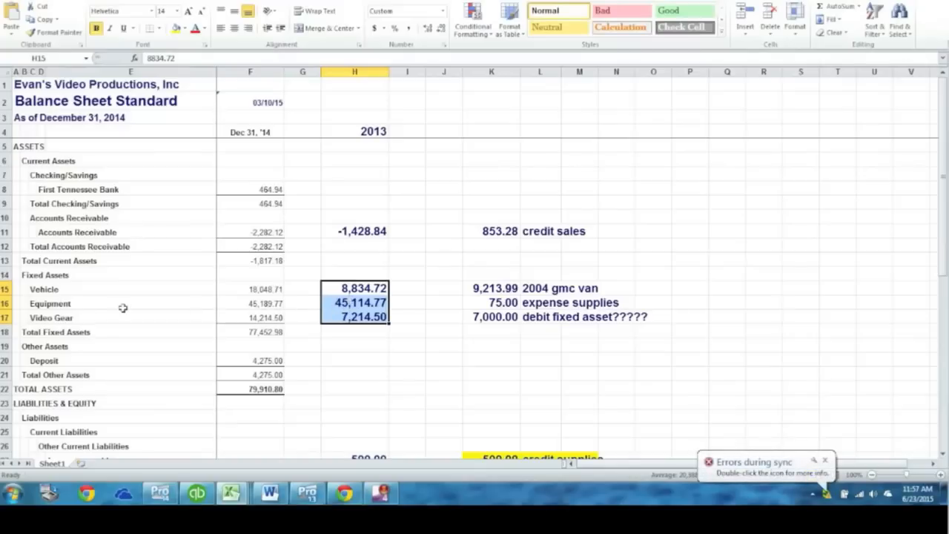
Compare the Equipment balances for 2013 and Dec 31, '14, and check the expense supplies difference in cell K16
click(352, 304)
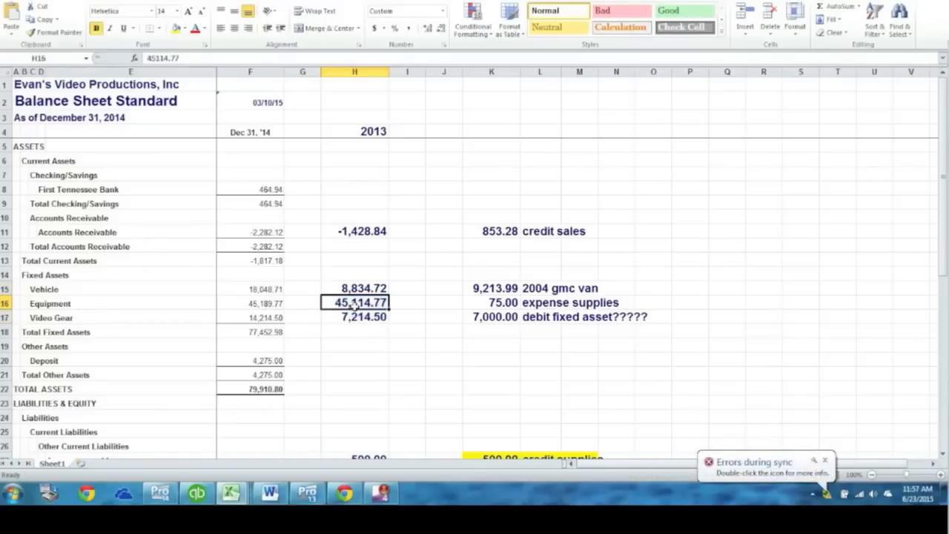
click(275, 303)
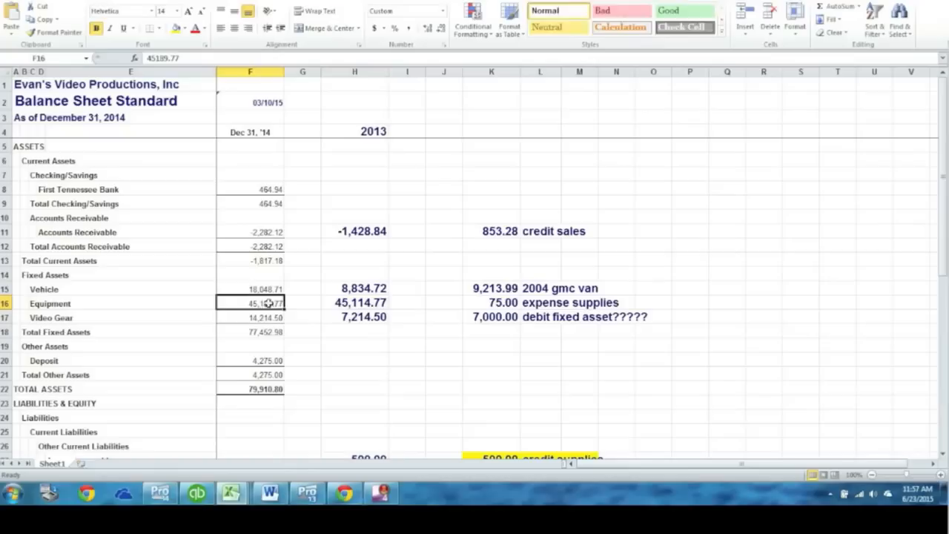
click(337, 304)
click(278, 303)
click(347, 304)
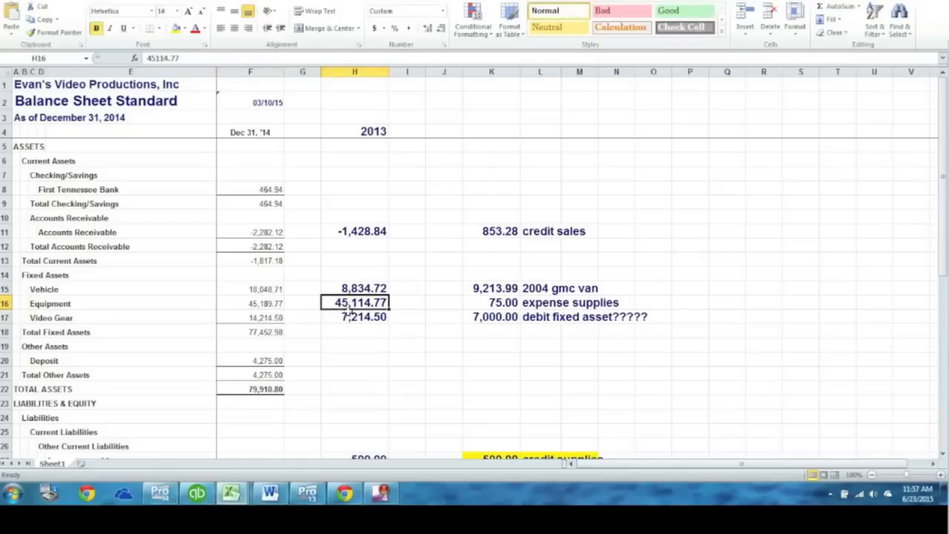
click(480, 302)
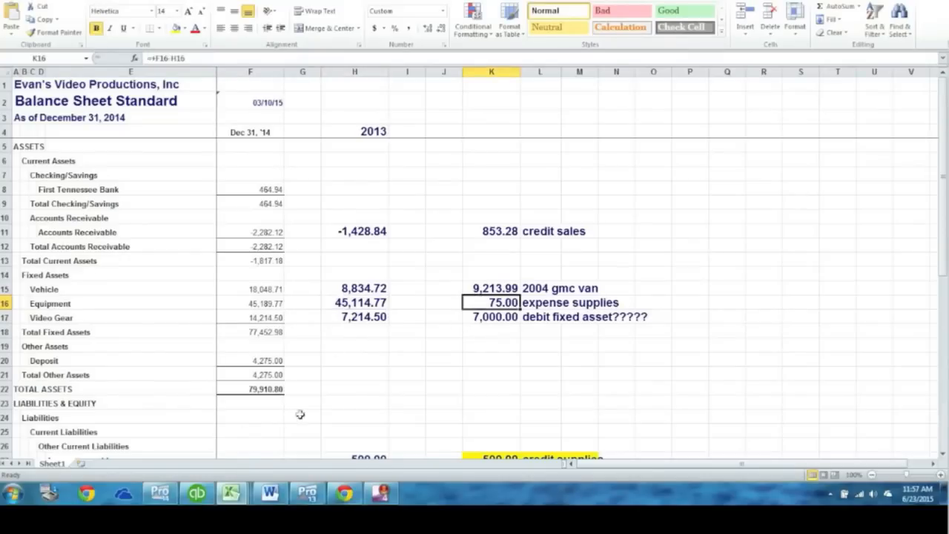
Switch to the Profit and Loss workbook and check the BALANCE SHEET ADJUSTMENTS amounts in cells F46 and F47
mouse_move(231, 494)
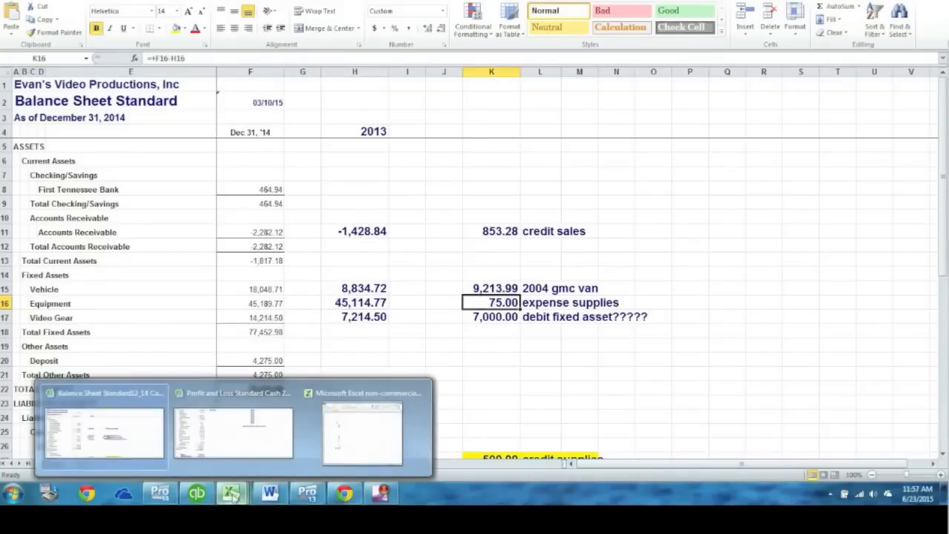
click(225, 433)
scroll(259, 371, down, 7)
scroll(259, 371, up, 2)
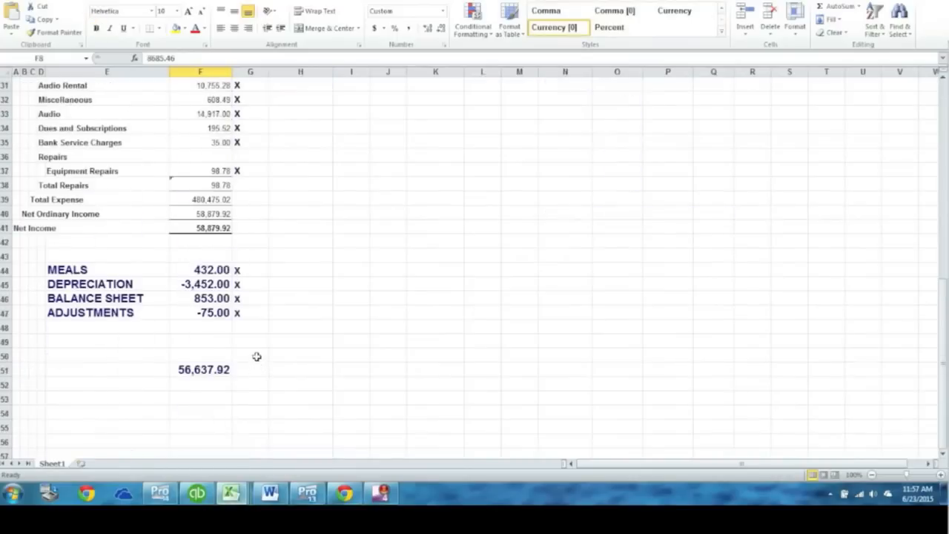
click(126, 312)
drag(127, 312, 208, 299)
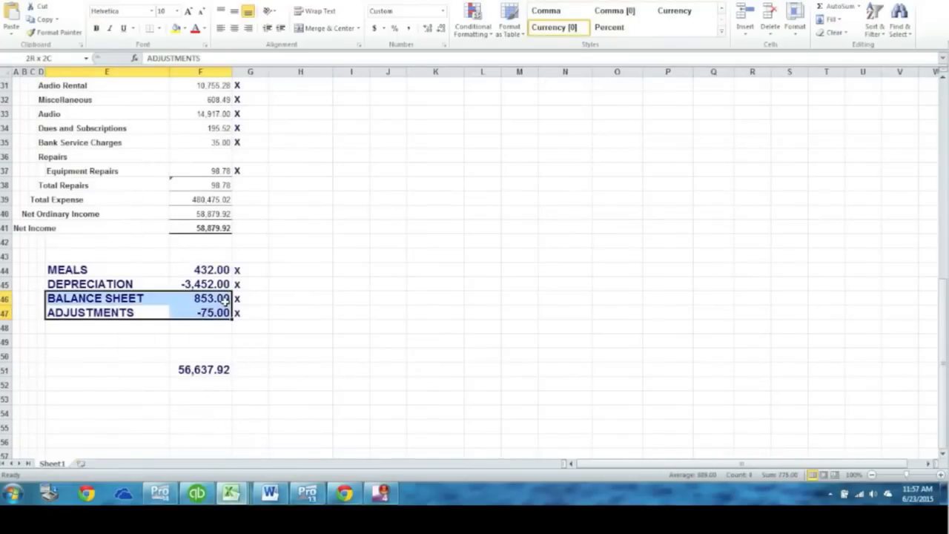
click(215, 315)
click(199, 300)
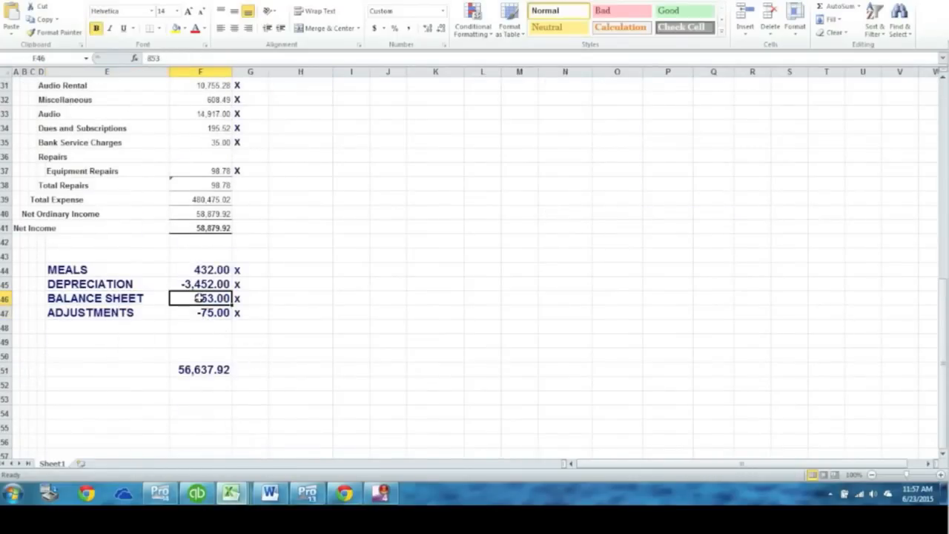
click(200, 316)
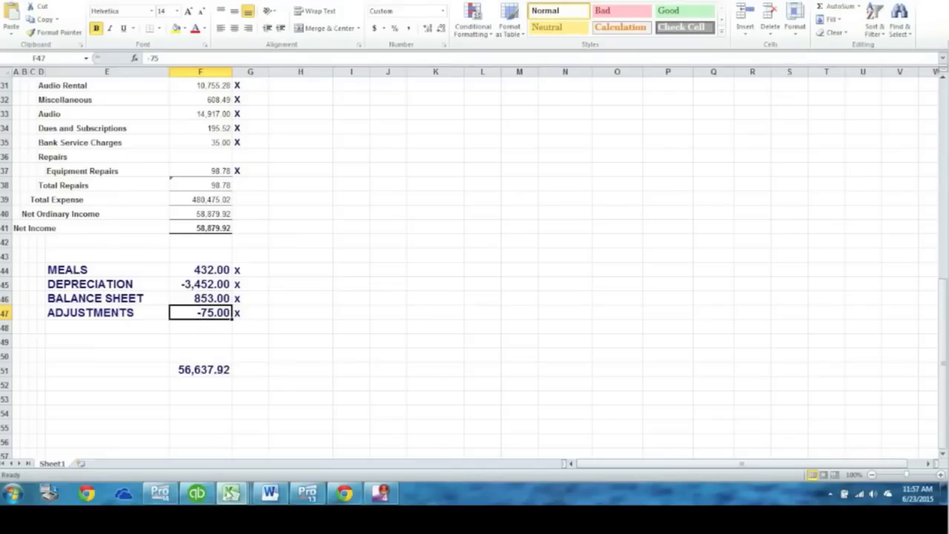
Return to the Balance Sheet workbook and check the 2004 gmc van and debit fixed asset differences in cells K15 and K17
mouse_move(230, 493)
click(91, 427)
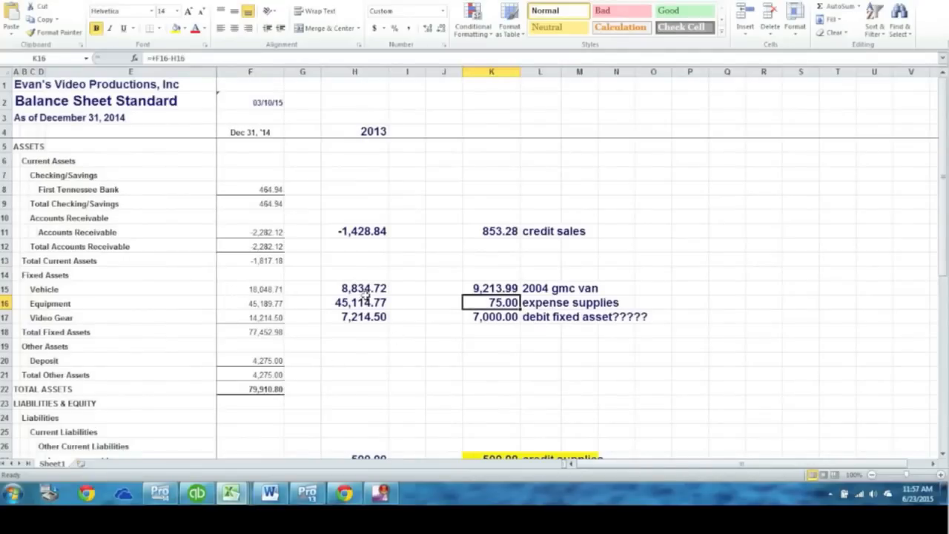
click(483, 289)
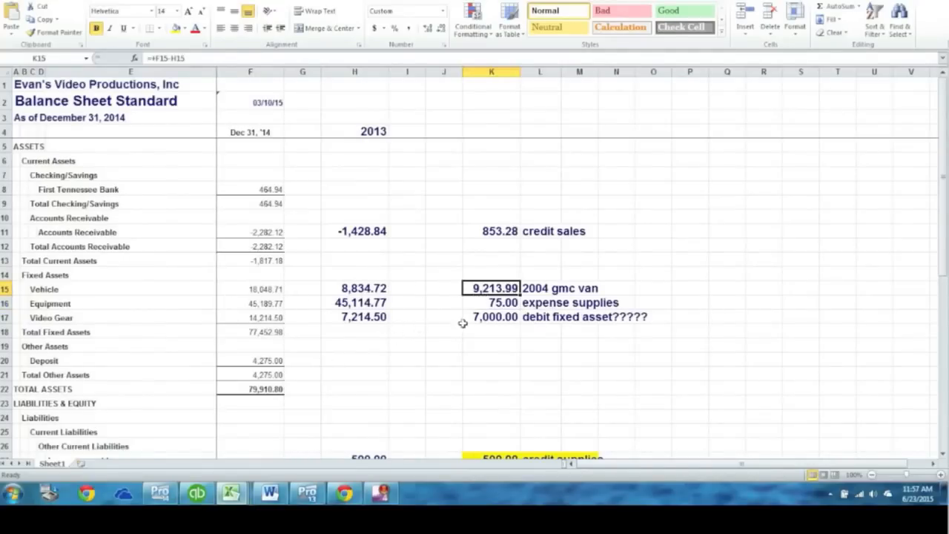
click(481, 317)
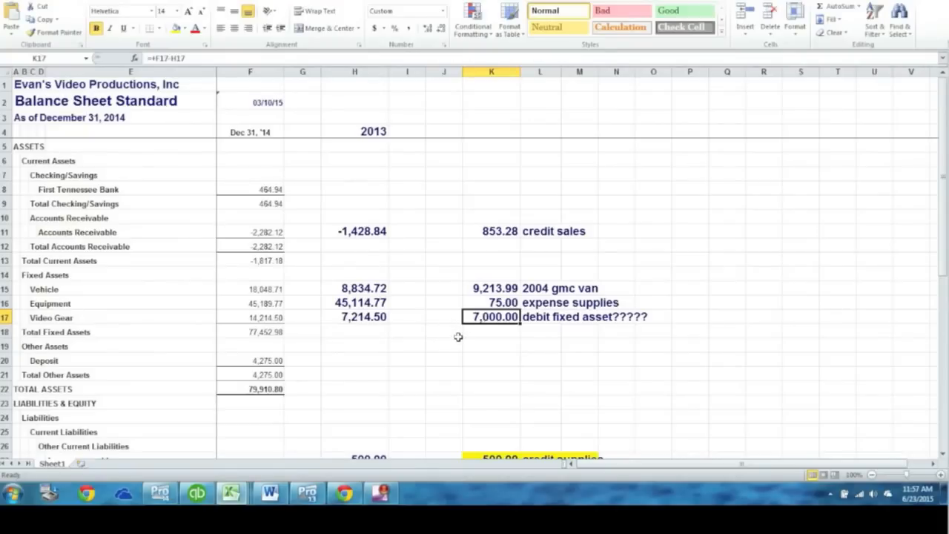
In ProSeries, compare the cost basis on the Asset Entry Worksheets for the CANON C300 and the 2004 GMC VAN
click(161, 493)
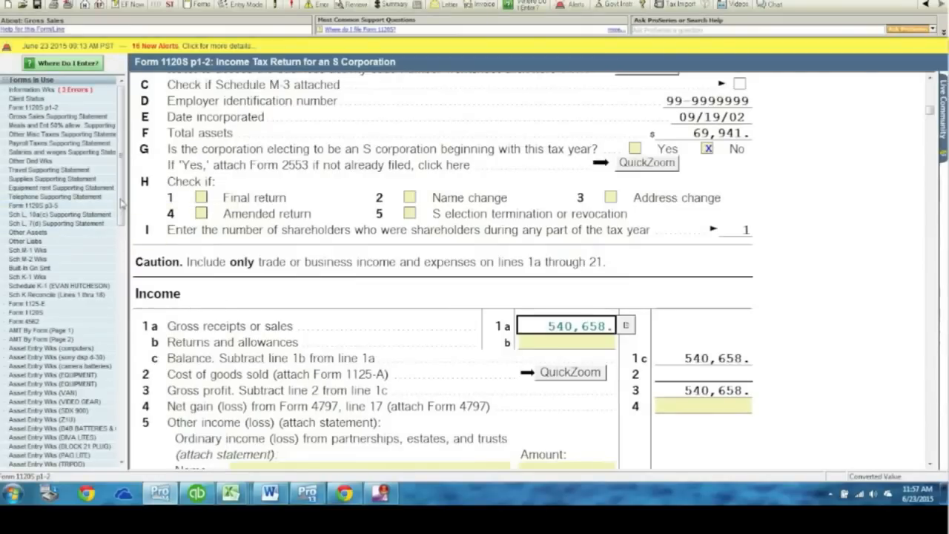
scroll(122, 204, down, 12)
double_click(75, 342)
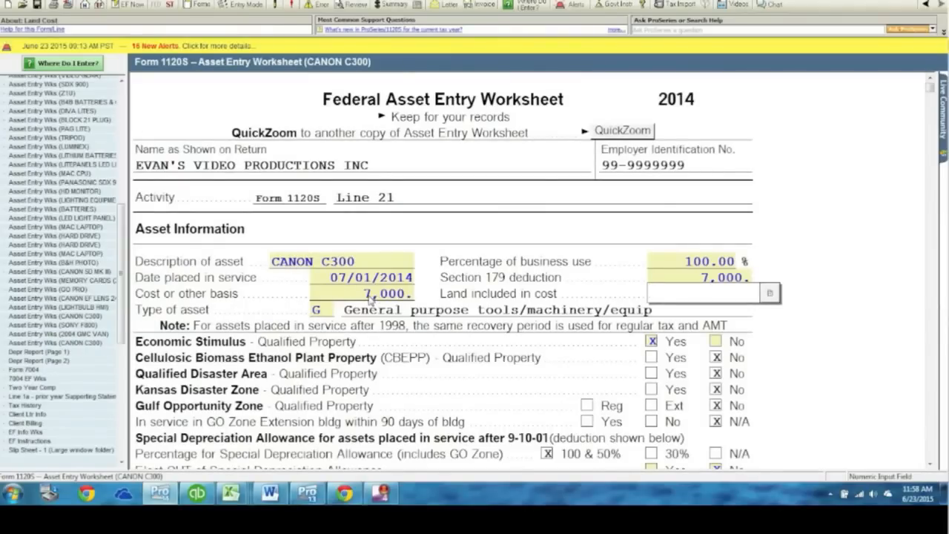
double_click(99, 334)
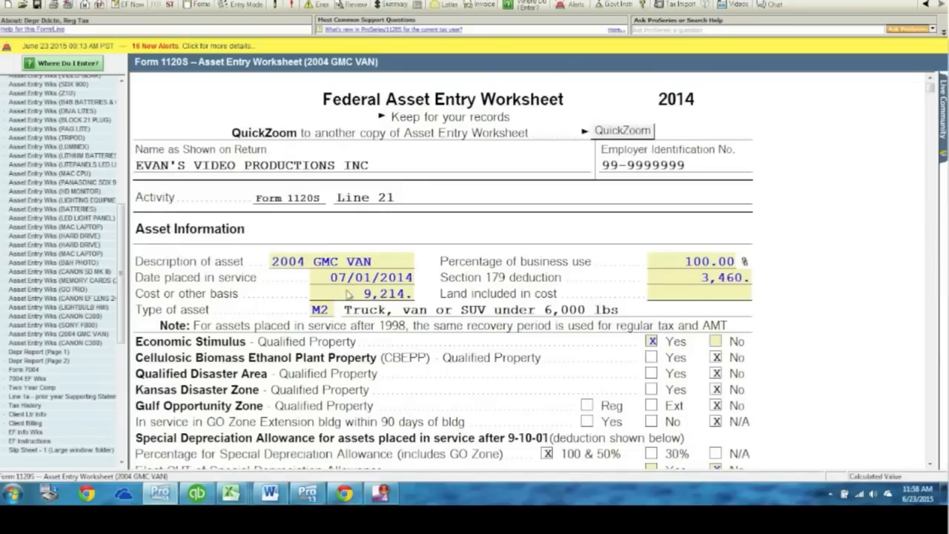
click(90, 346)
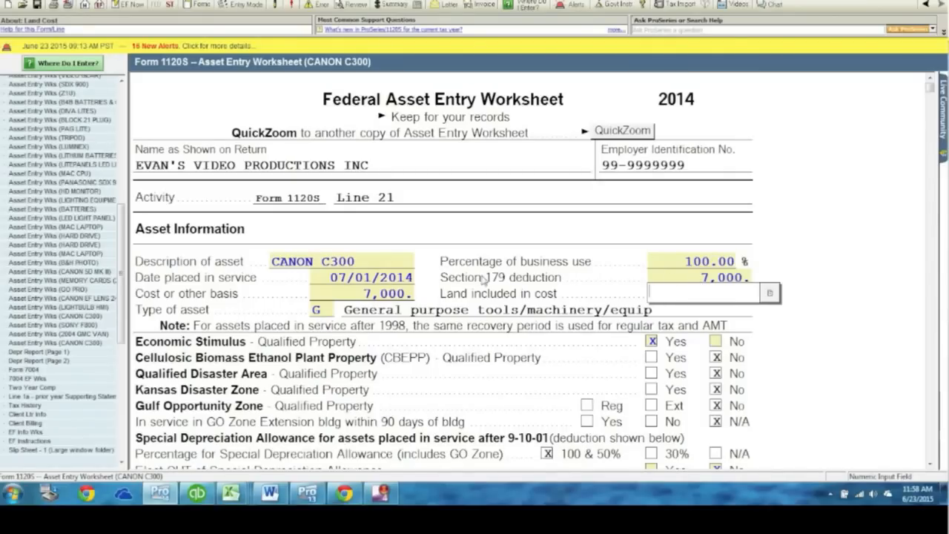
Examine the 2004 GMC VAN worksheet's Section 179 deduction, special depreciation allowance and depreciation deduction
click(75, 333)
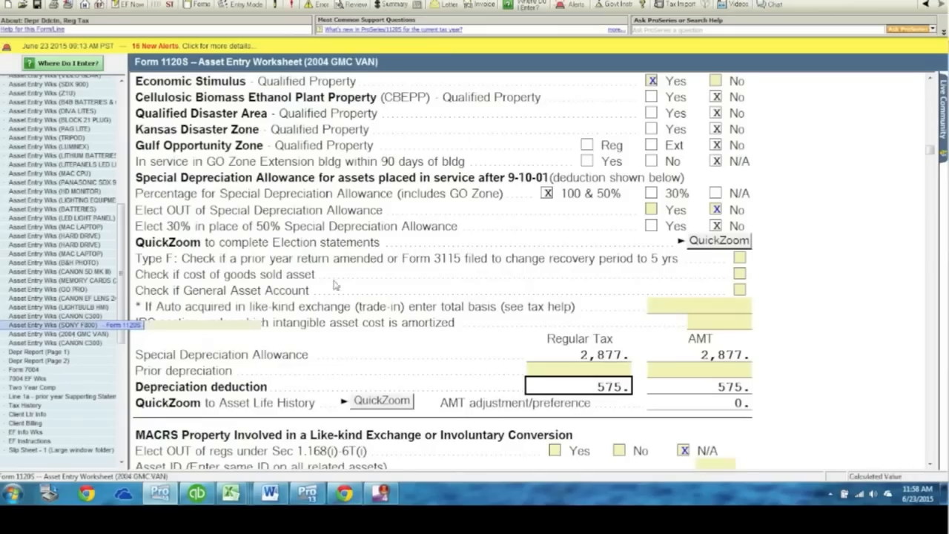
scroll(359, 271, up, 5)
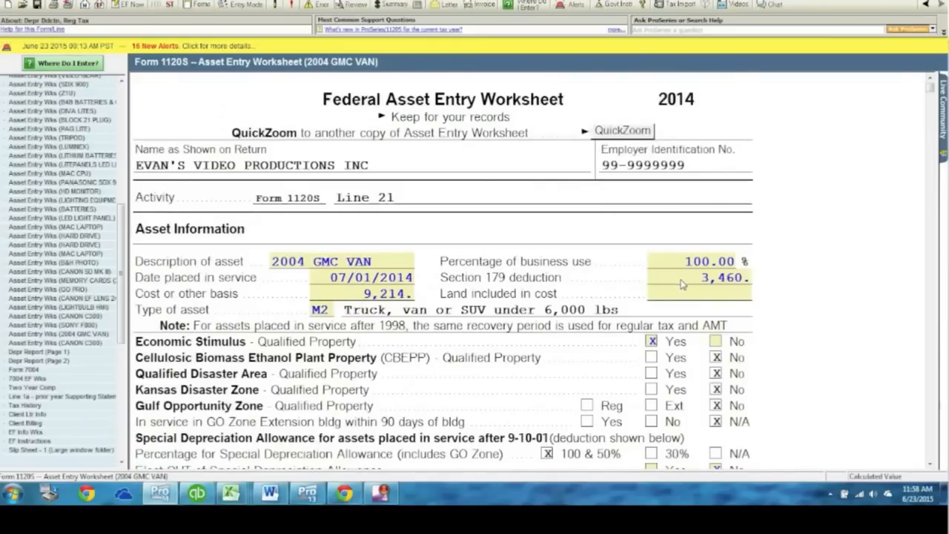
scroll(683, 284, down, 6)
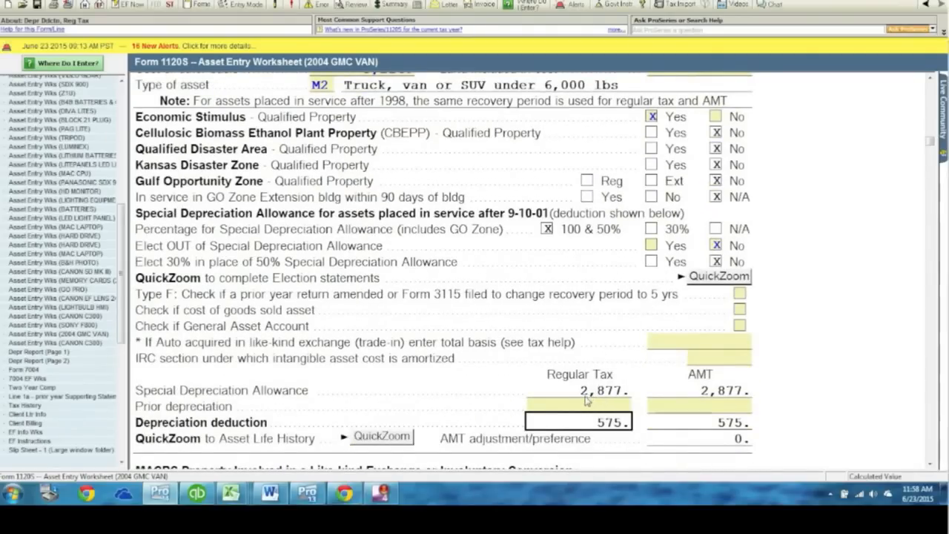
scroll(577, 382, up, 2)
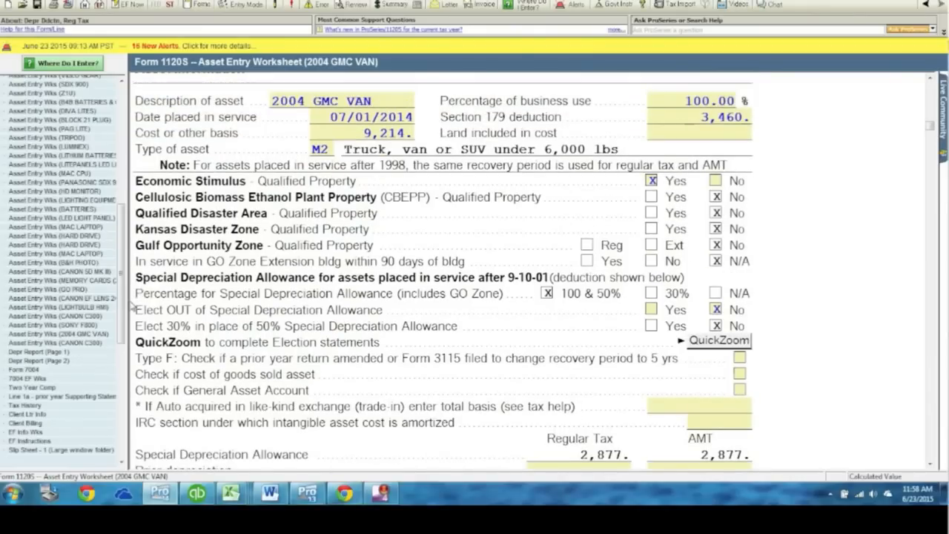
click(680, 118)
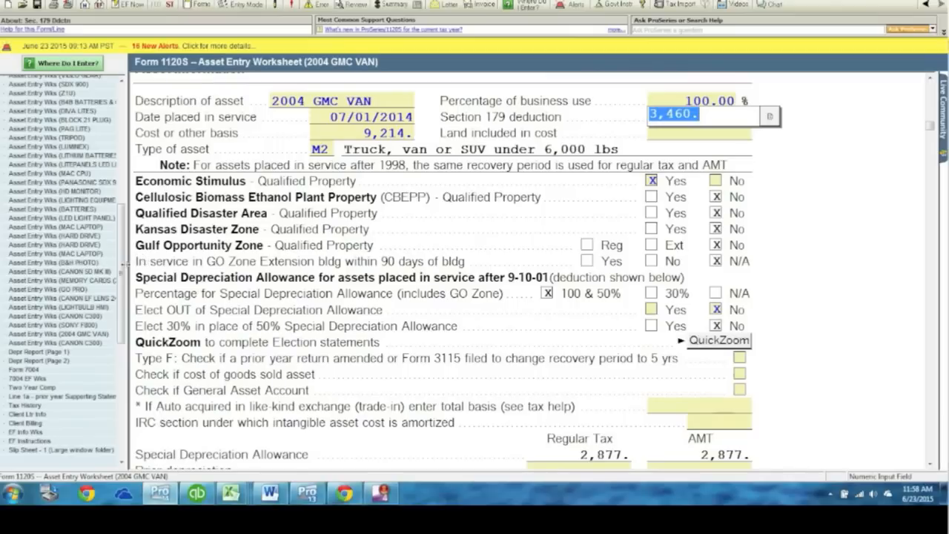
scroll(122, 274, up, 9)
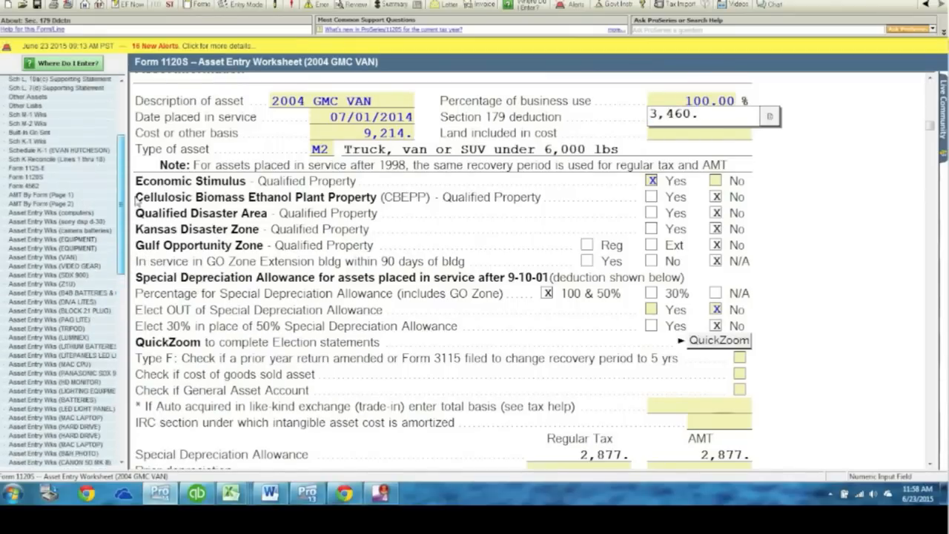
scroll(103, 172, up, 4)
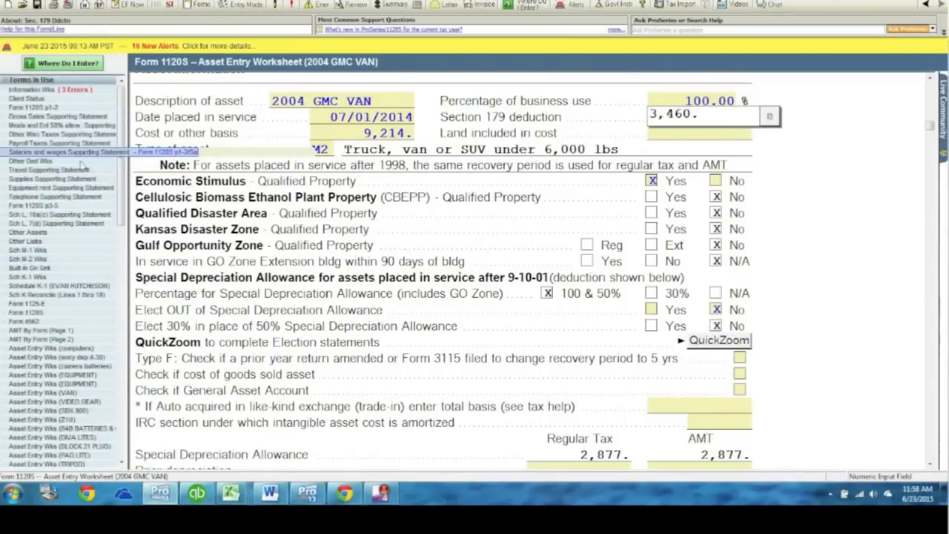
Open Form 1120S p3-5 and check the Section 179 deduction on Schedule K line 11
click(74, 206)
scroll(529, 311, up, 15)
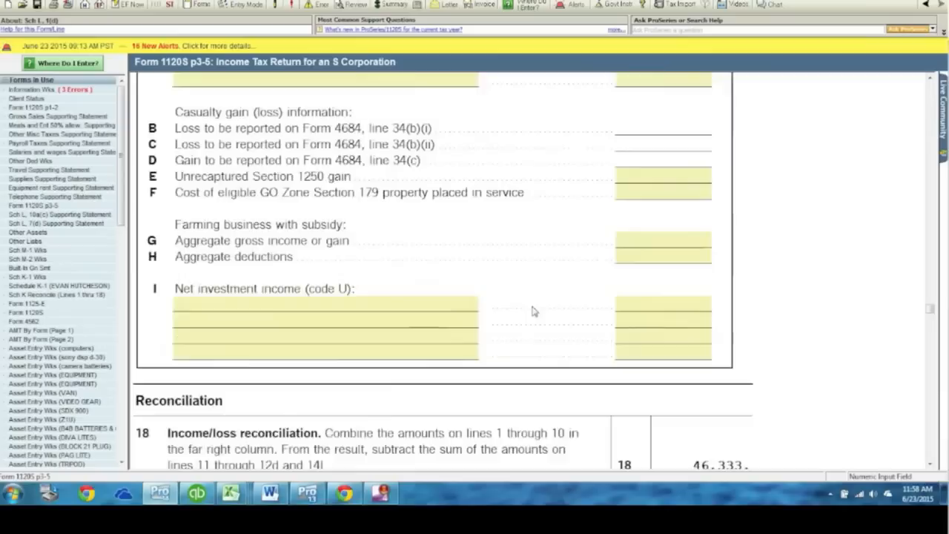
scroll(532, 311, up, 15)
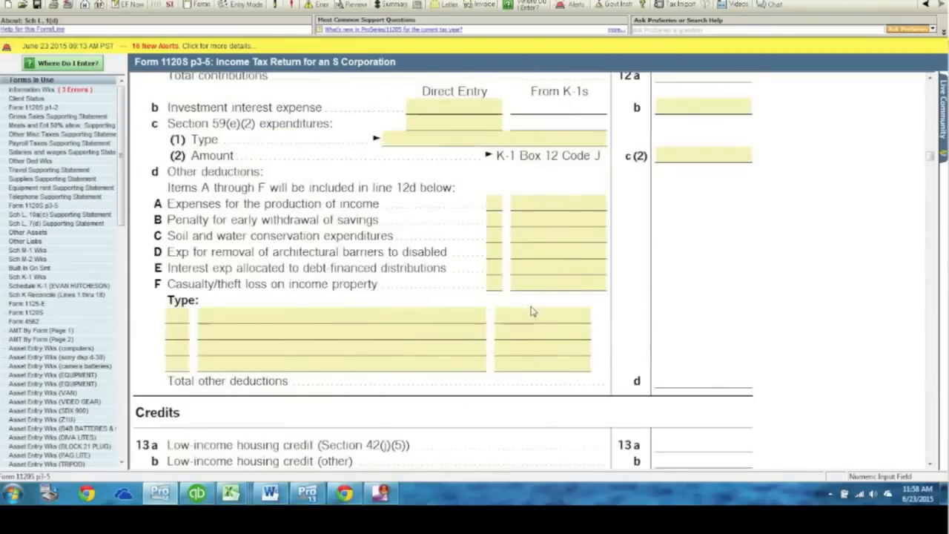
scroll(548, 317, down, 2)
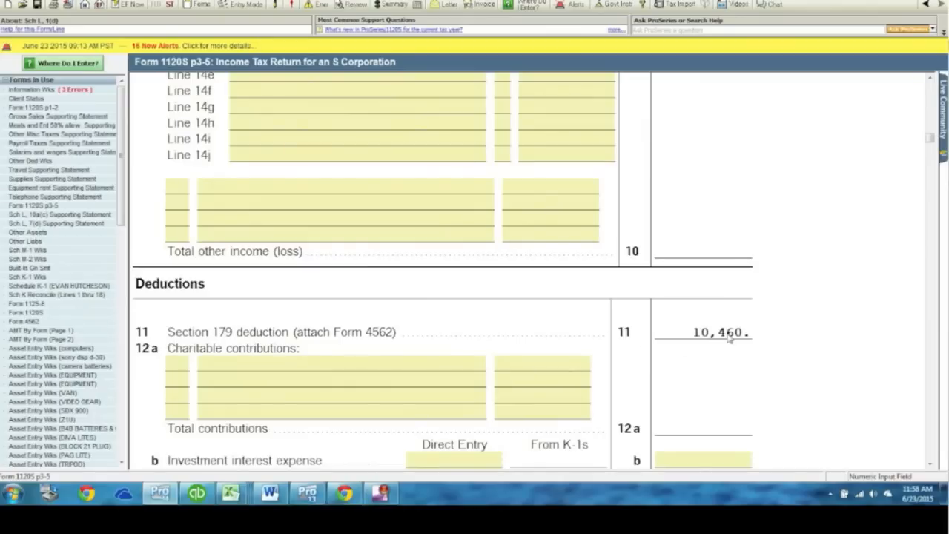
click(705, 332)
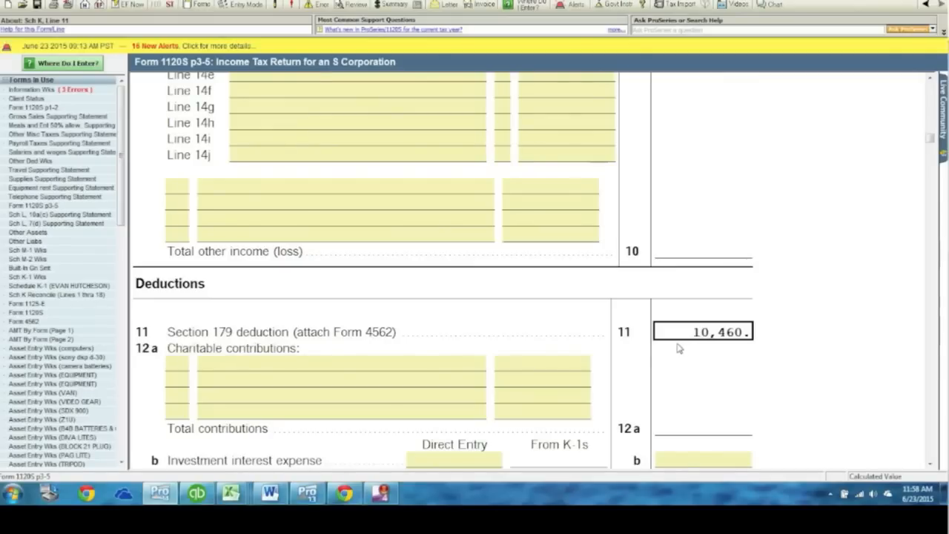
Go to Form 1120S p1-2 and check Total Depreciation in the Depreciation Smart Worksheet
scroll(677, 349, up, 15)
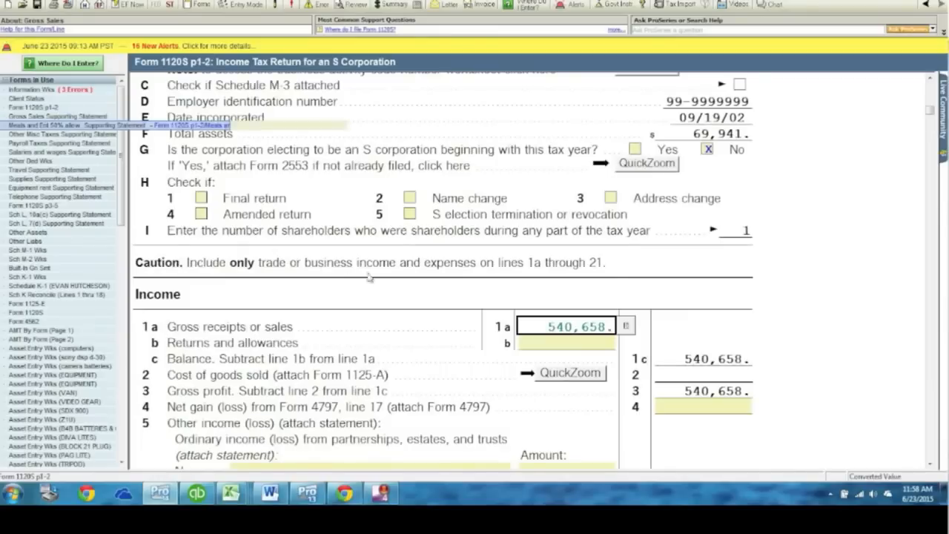
scroll(447, 333, down, 15)
scroll(525, 350, down, 10)
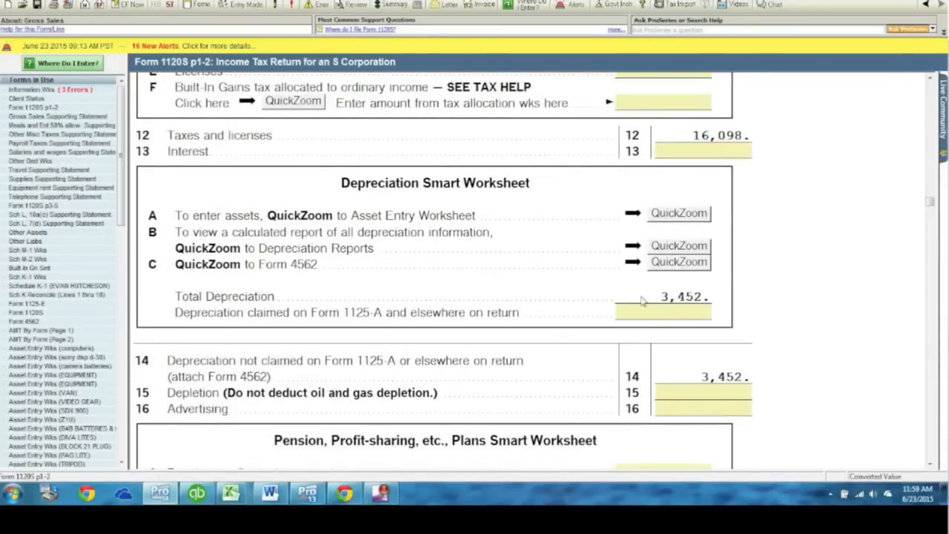
click(651, 297)
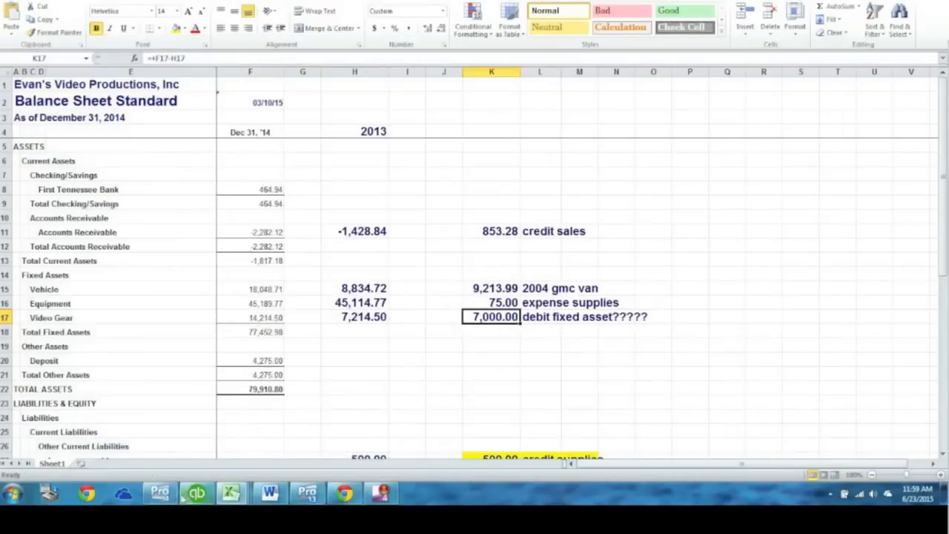
In ProSeries, return to Form 1120S p3-5 and review Schedule L's end-of-year cash and line 10b depreciable assets net of accumulated depreciation
click(159, 493)
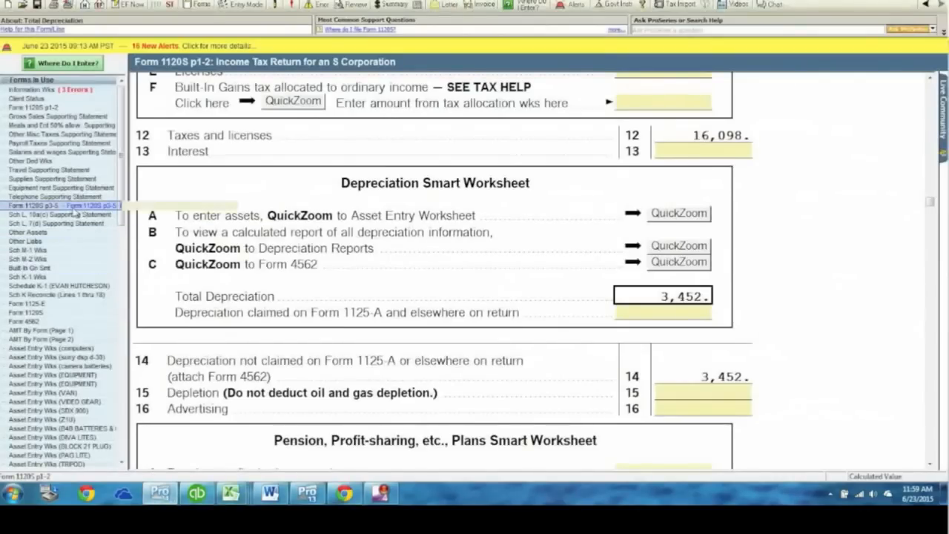
click(74, 206)
scroll(445, 334, down, 10)
scroll(505, 346, down, 20)
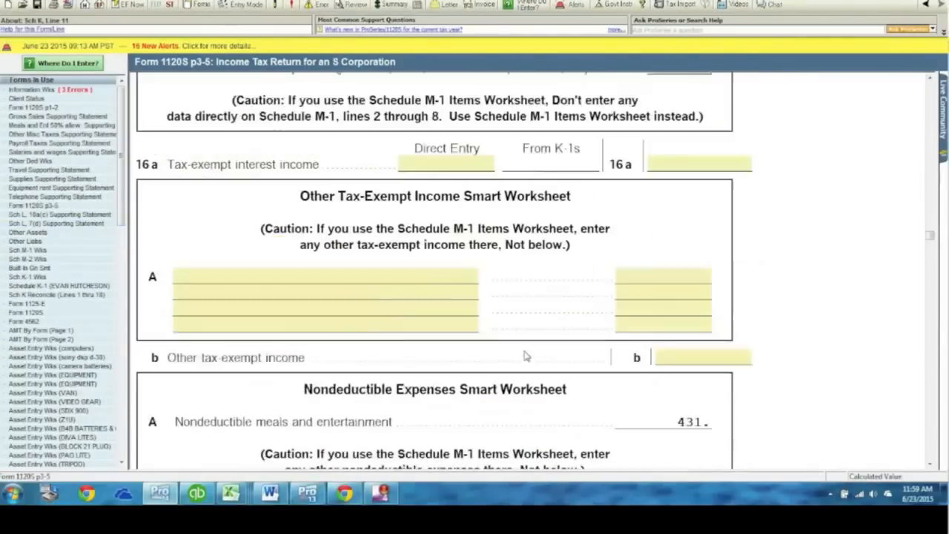
scroll(631, 287, up, 3)
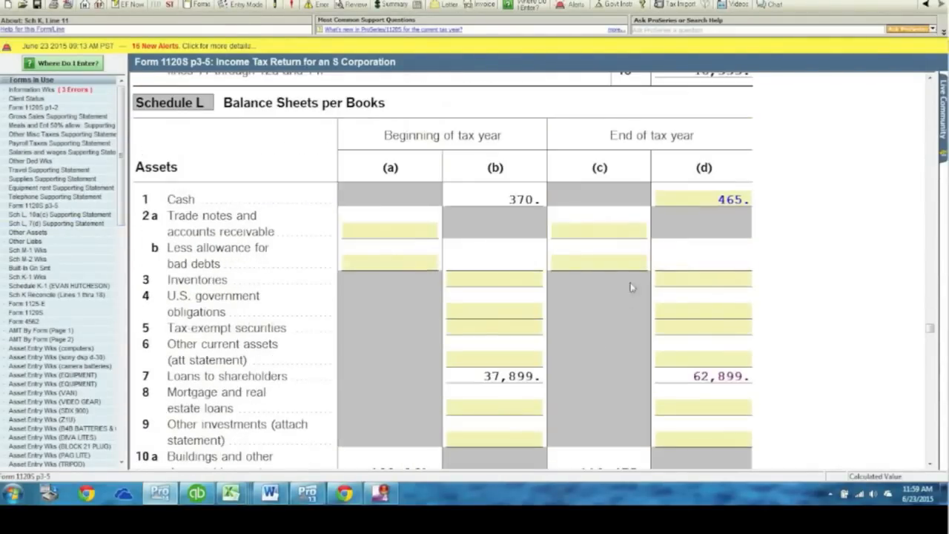
click(708, 206)
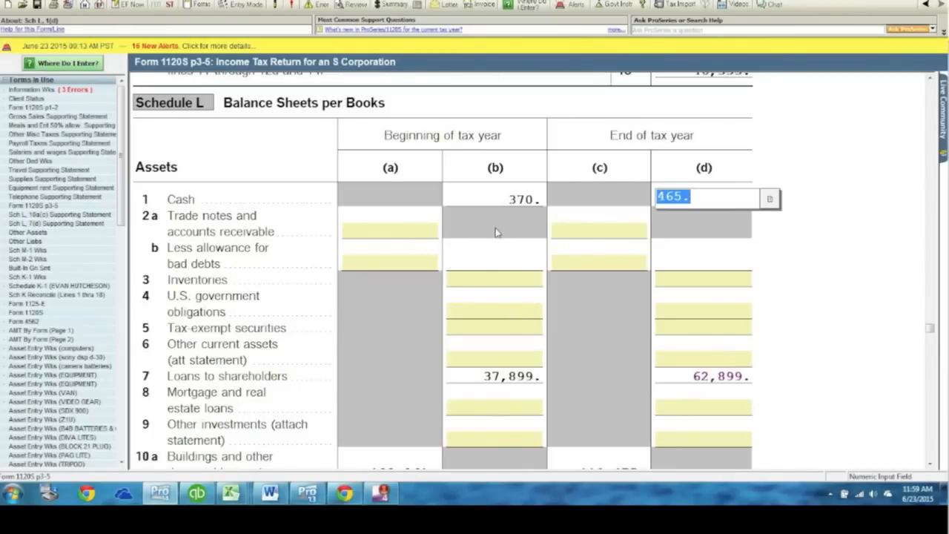
scroll(572, 295, down, 3)
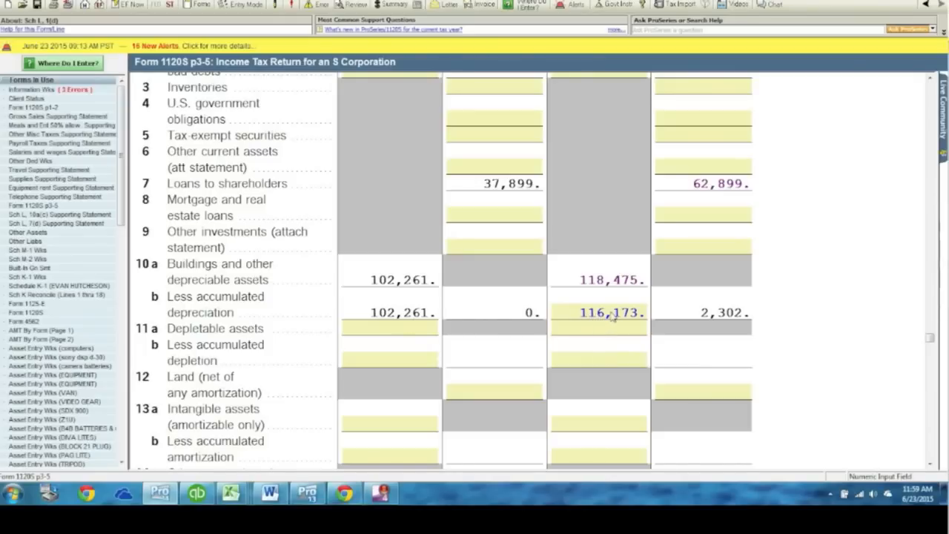
click(709, 316)
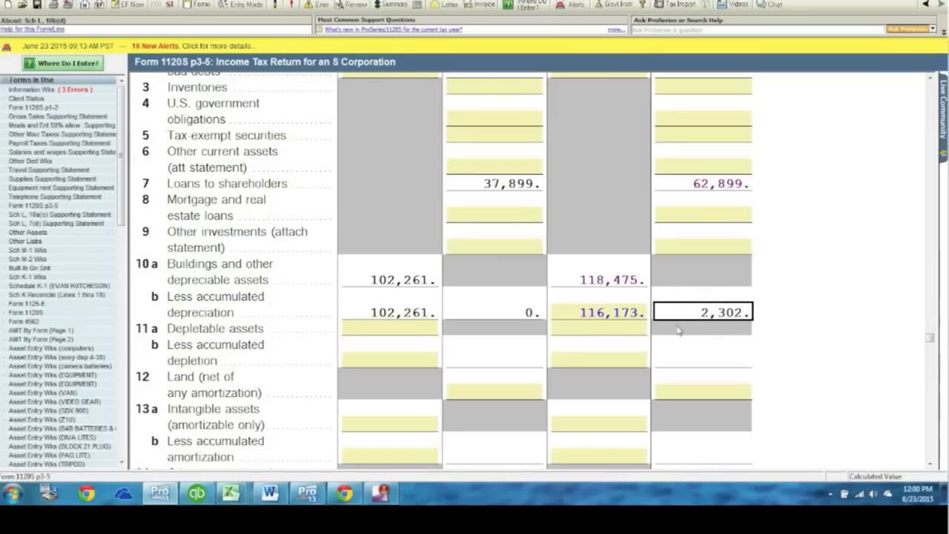
Switch to the Balance Sheet workbook and compare the Deposit row's December 2014 and 2013 cells, F20 and H20
scroll(765, 339, down, 3)
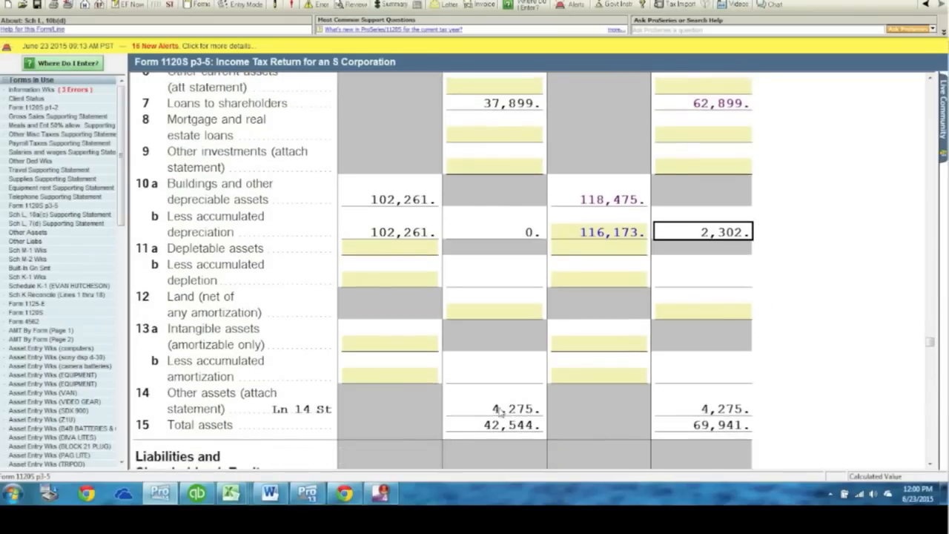
mouse_move(231, 493)
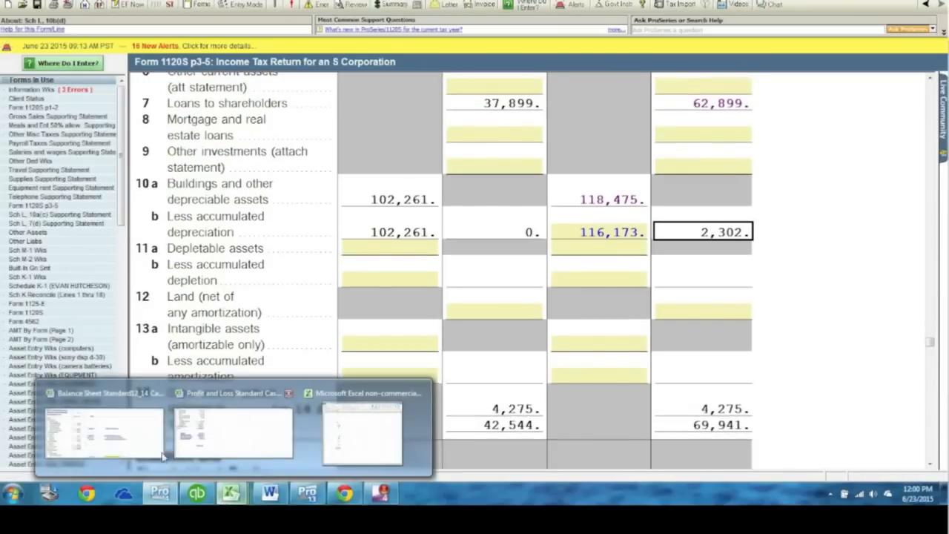
click(123, 423)
scroll(278, 319, down, 2)
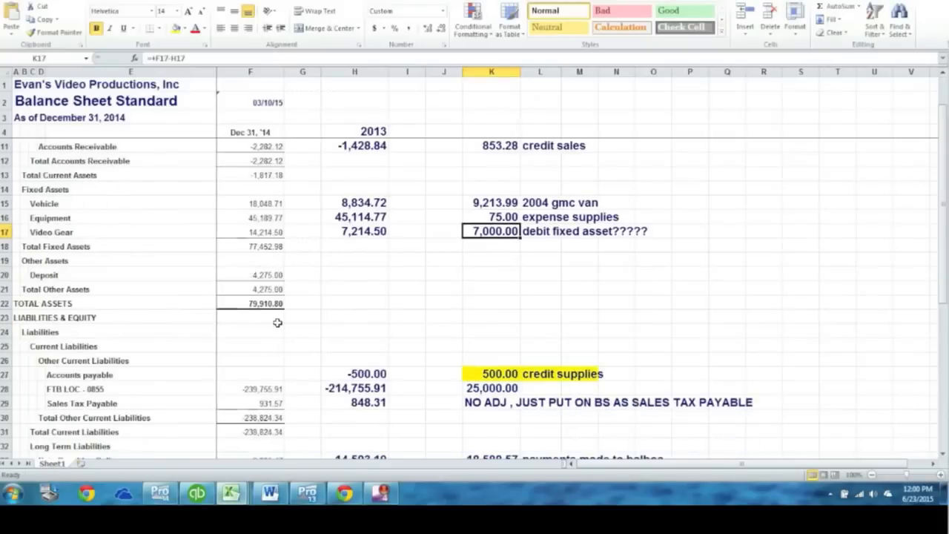
click(268, 276)
click(360, 275)
click(263, 275)
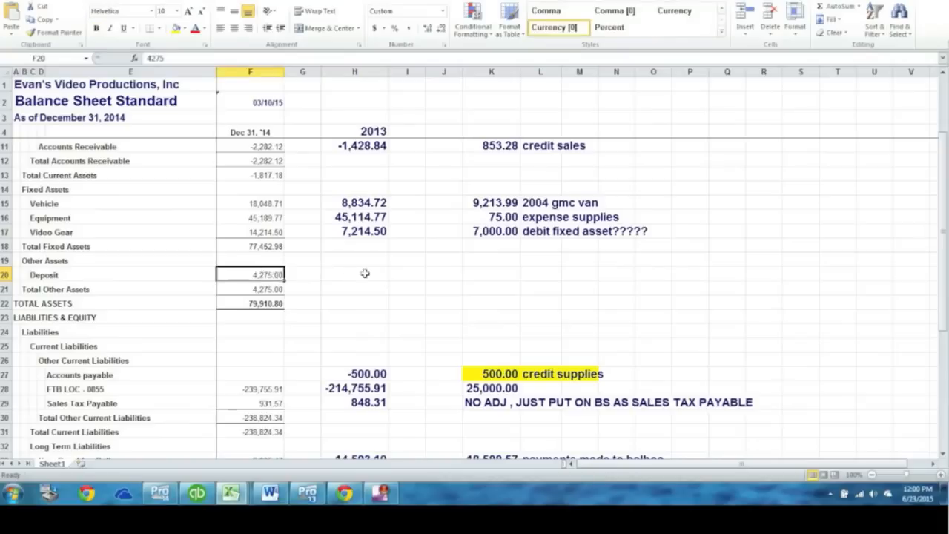
click(363, 275)
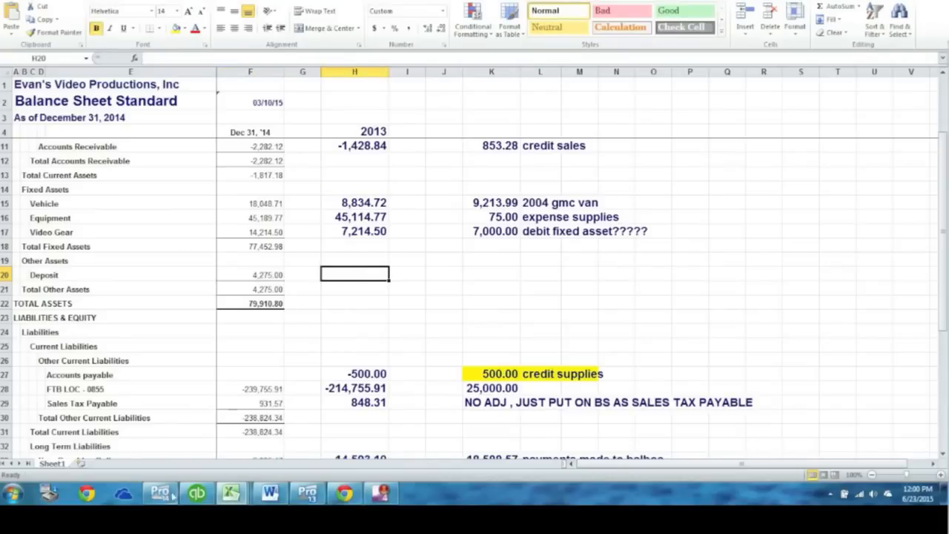
Return to ProSeries and check the beginning and end-of-year other assets on Schedule L line 14
click(162, 495)
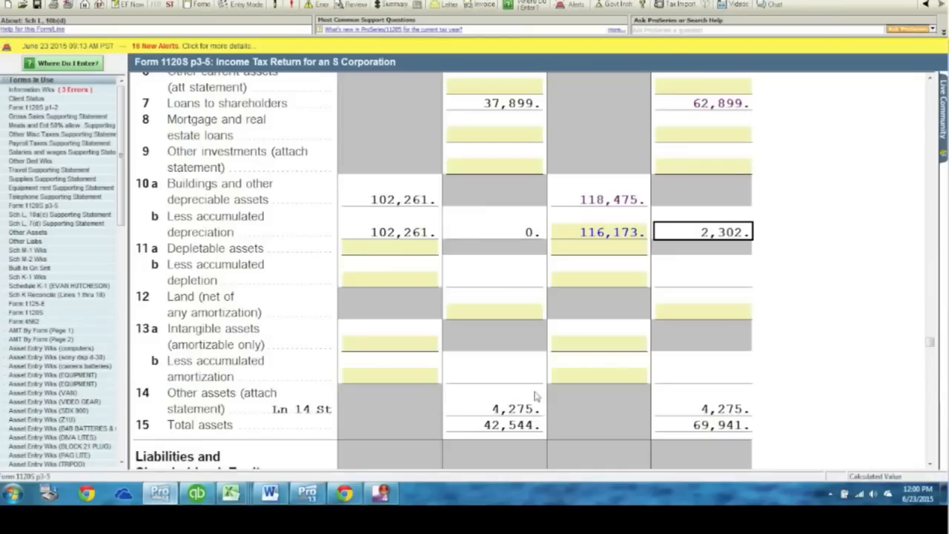
click(495, 410)
click(668, 412)
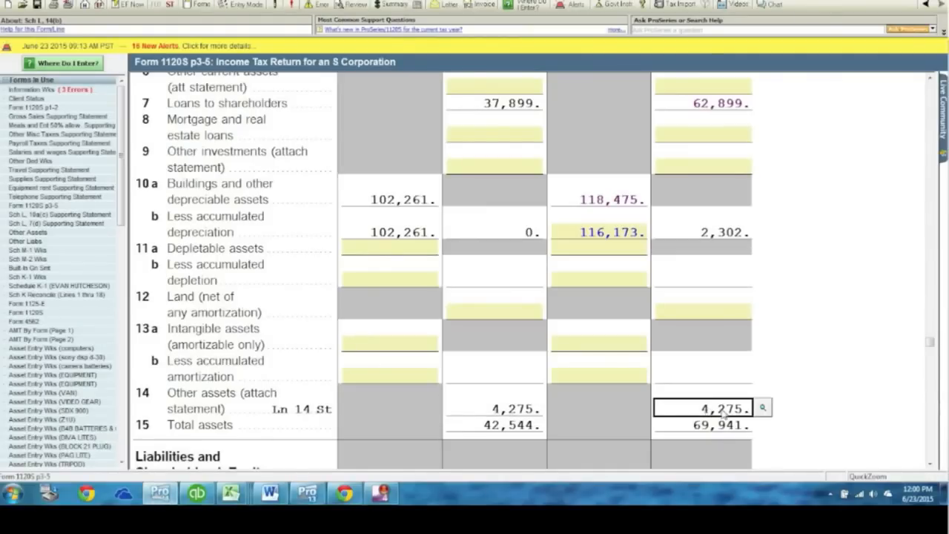
scroll(747, 407, down, 2)
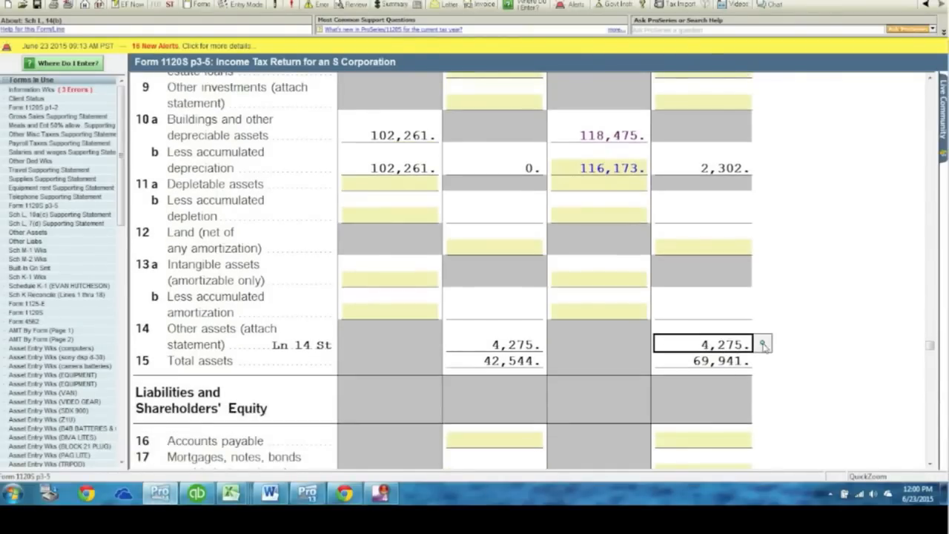
Review Schedule L's liabilities, checking the beginning line 17 mortgages and notes payable and both line 18 other current liabilities amounts
scroll(764, 345, down, 3)
scroll(768, 344, down, 4)
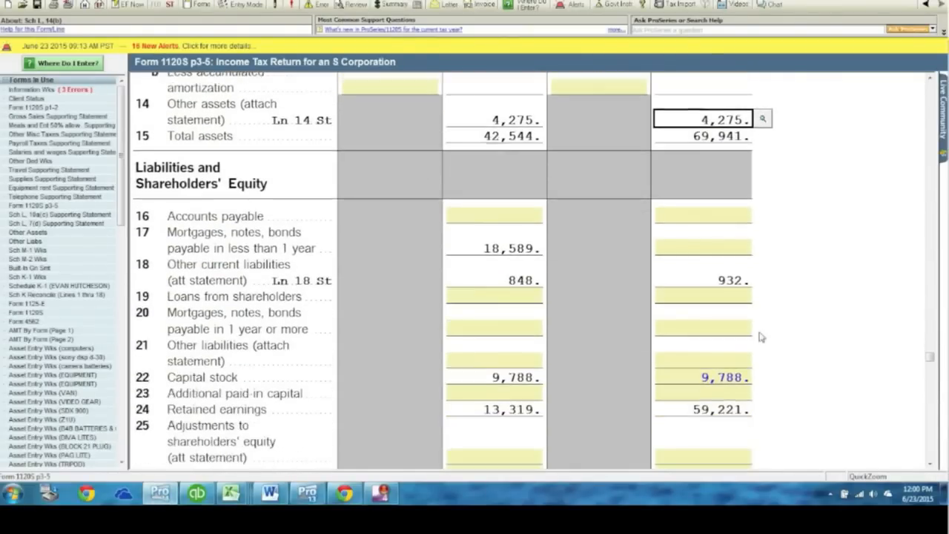
scroll(741, 341, down, 3)
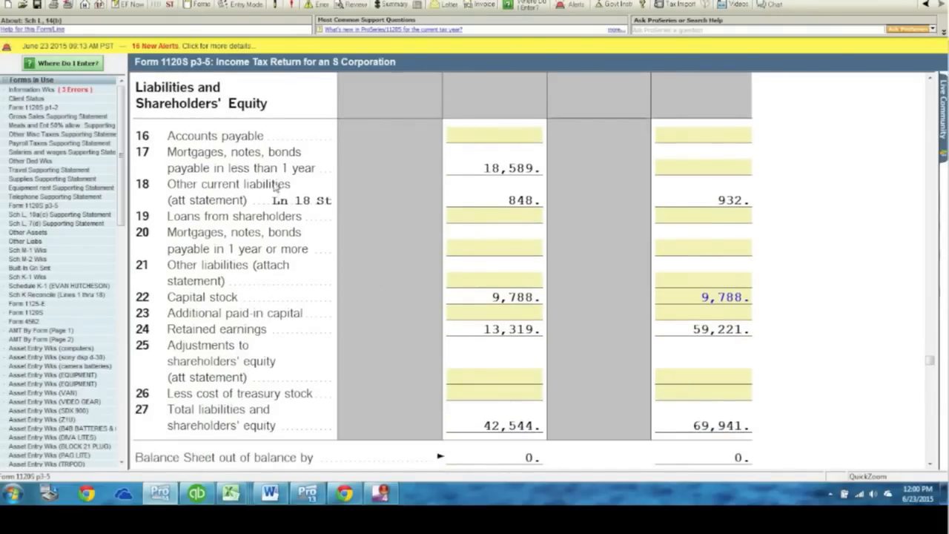
click(488, 169)
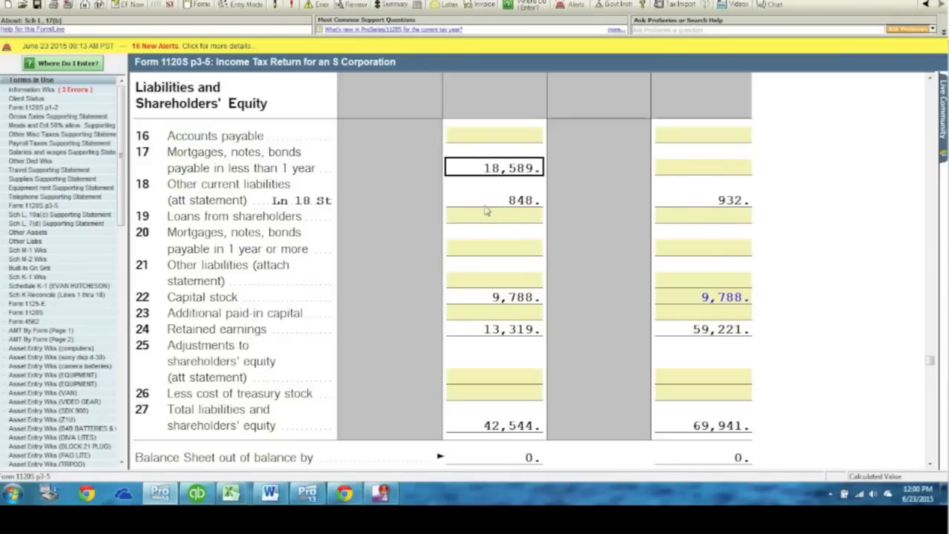
click(508, 201)
click(704, 203)
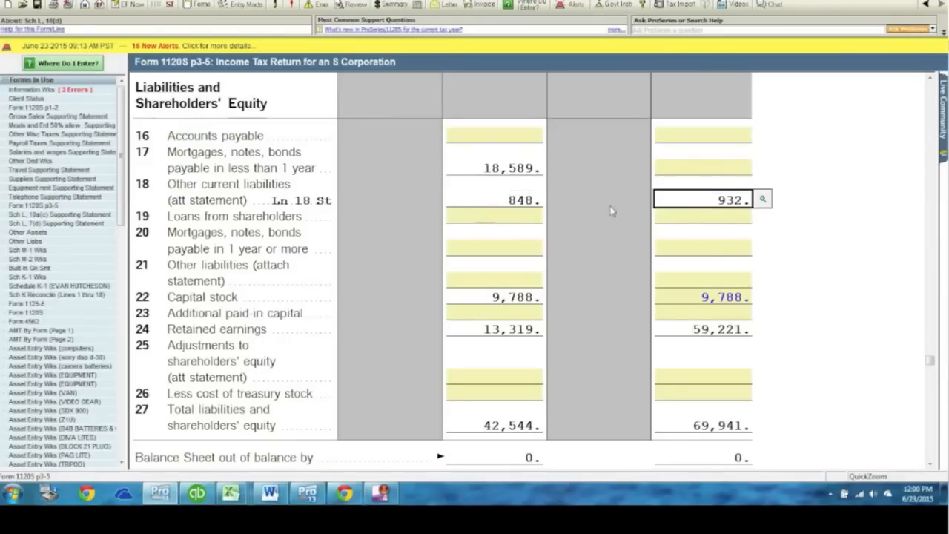
click(517, 205)
click(723, 209)
Switch to the Balance Sheet workbook and check the Note Payable - Balboa amounts in F33 and H33 and the payments in K33
mouse_move(234, 495)
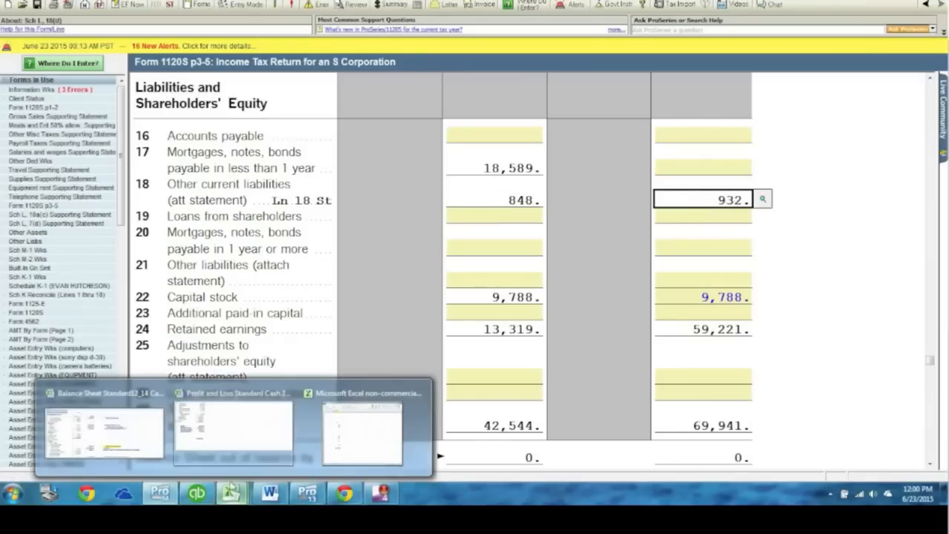
click(141, 431)
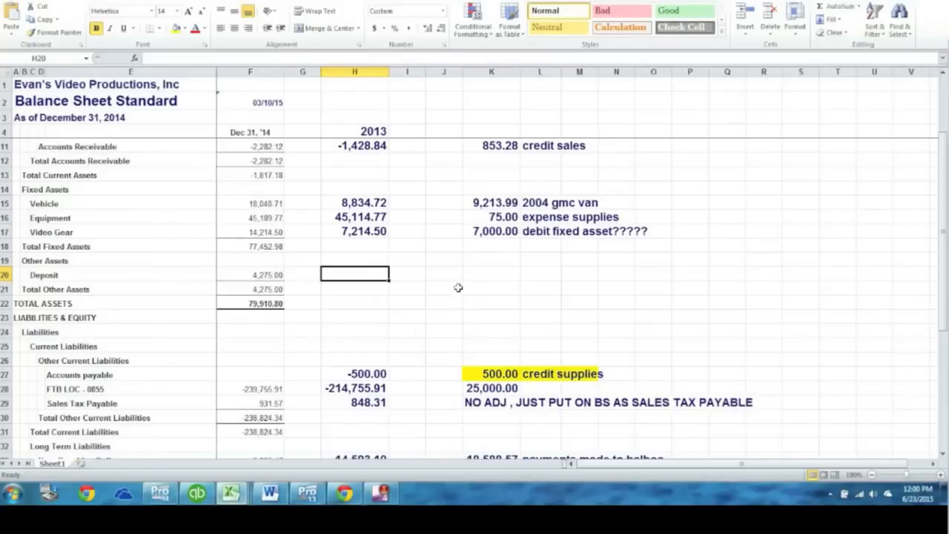
scroll(448, 303, up, 2)
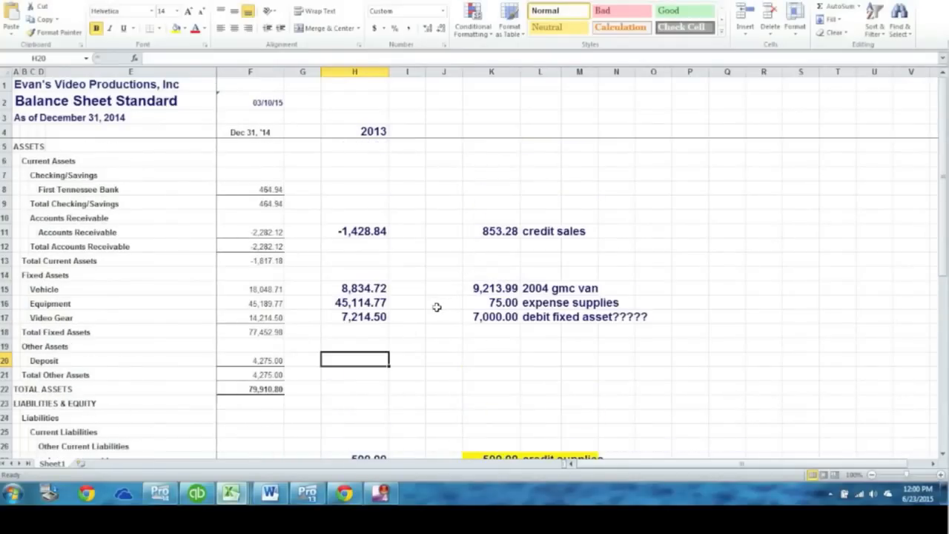
scroll(435, 308, down, 6)
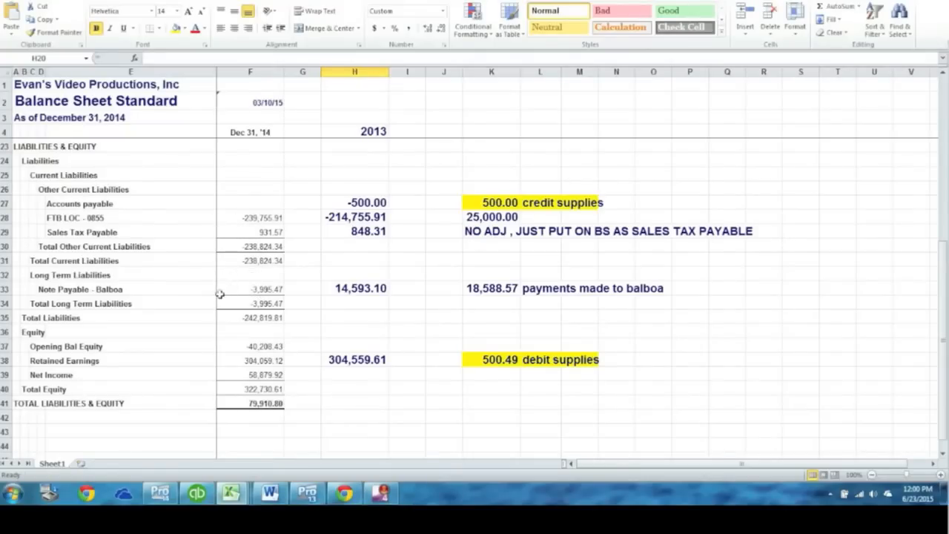
click(77, 290)
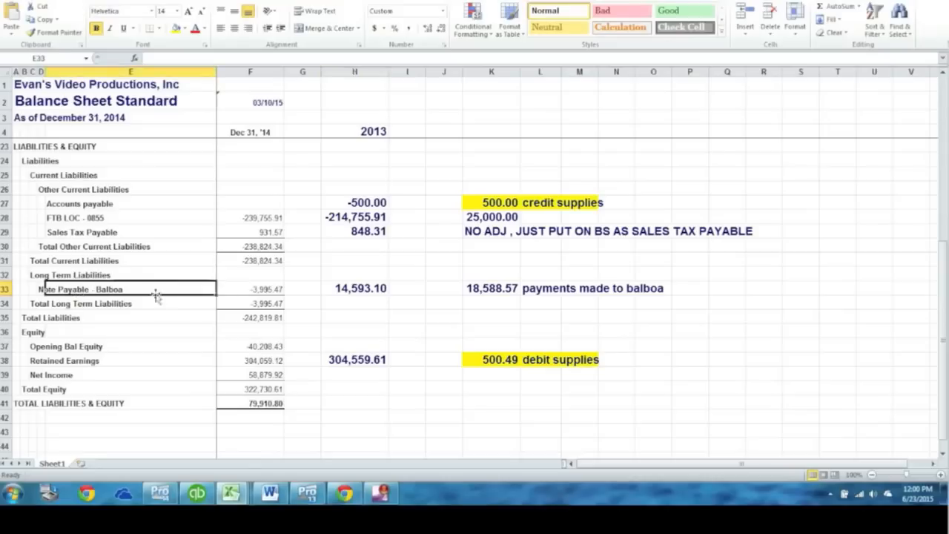
click(240, 290)
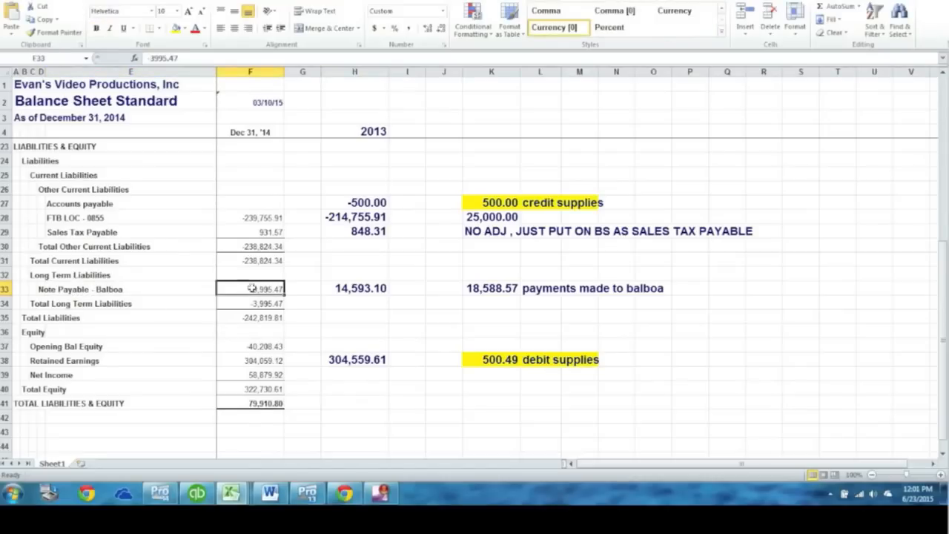
click(361, 289)
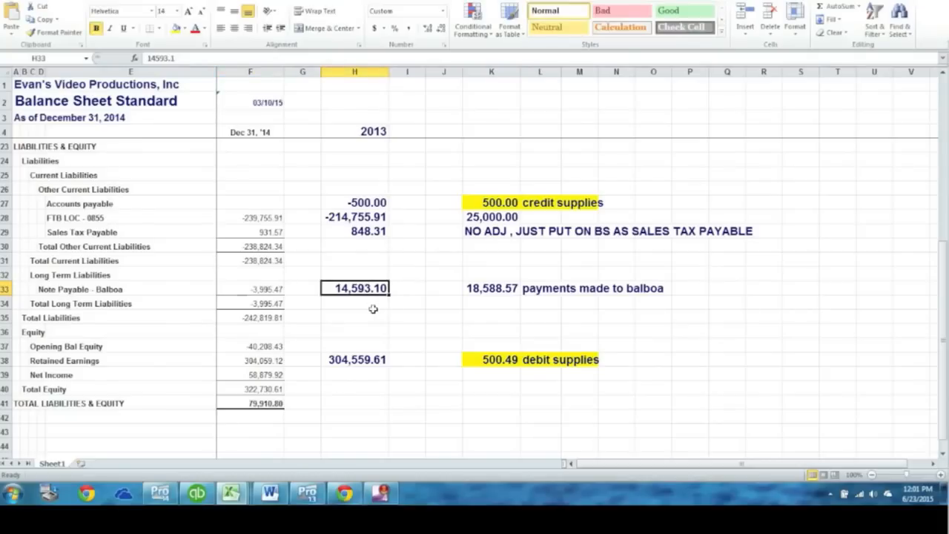
click(494, 290)
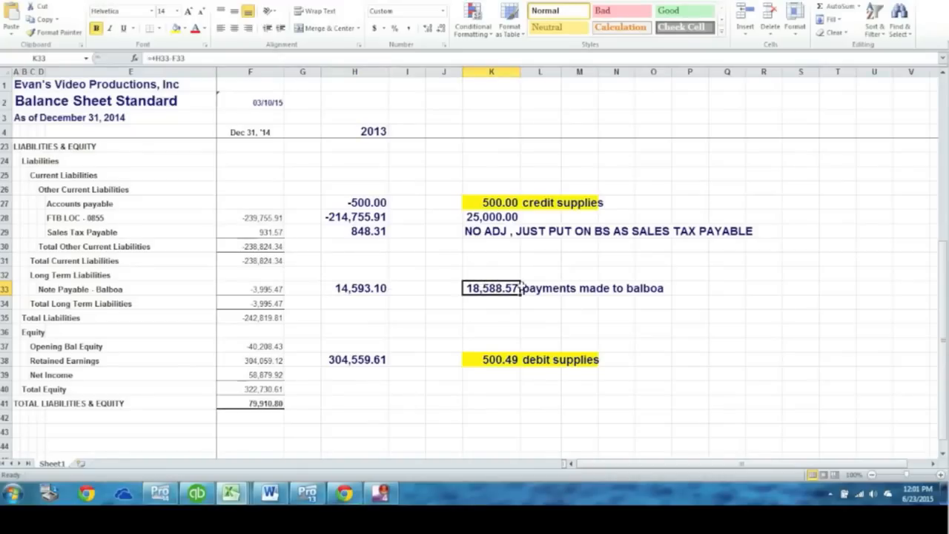
Return to ProSeries and check the beginning-of-year mortgages and notes payable on Schedule L line 17
click(169, 495)
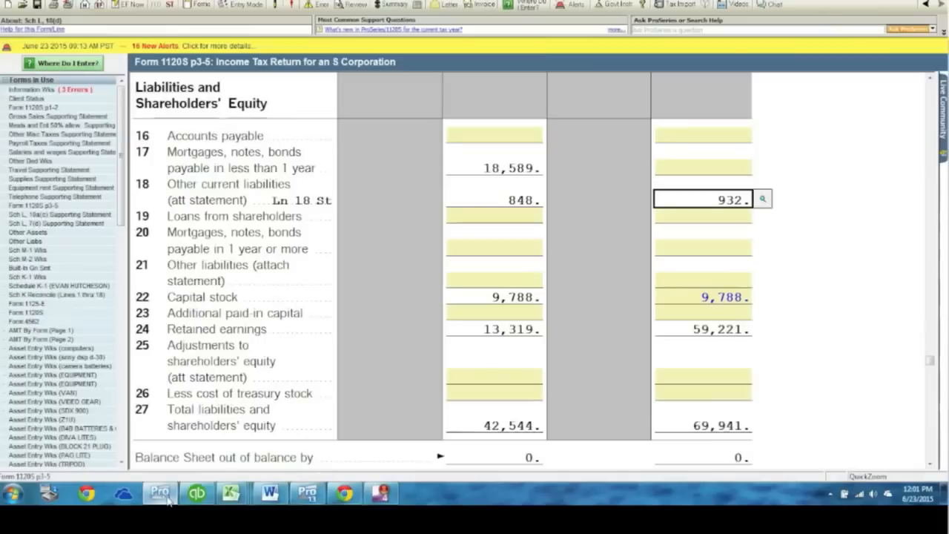
click(519, 167)
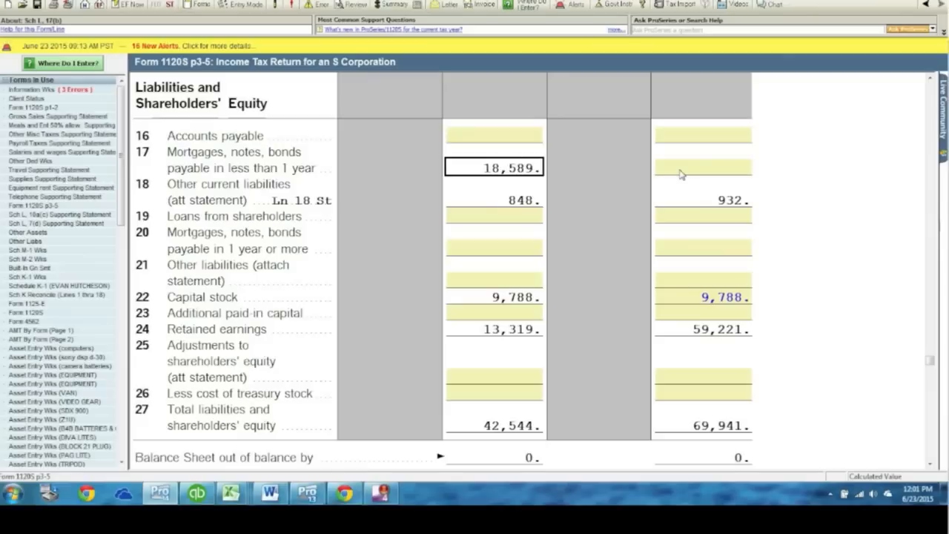
Switch to the Balance Sheet workbook and check the Sales Tax Payable amounts for 2013 and December 2014 in H29 and F29
mouse_move(231, 494)
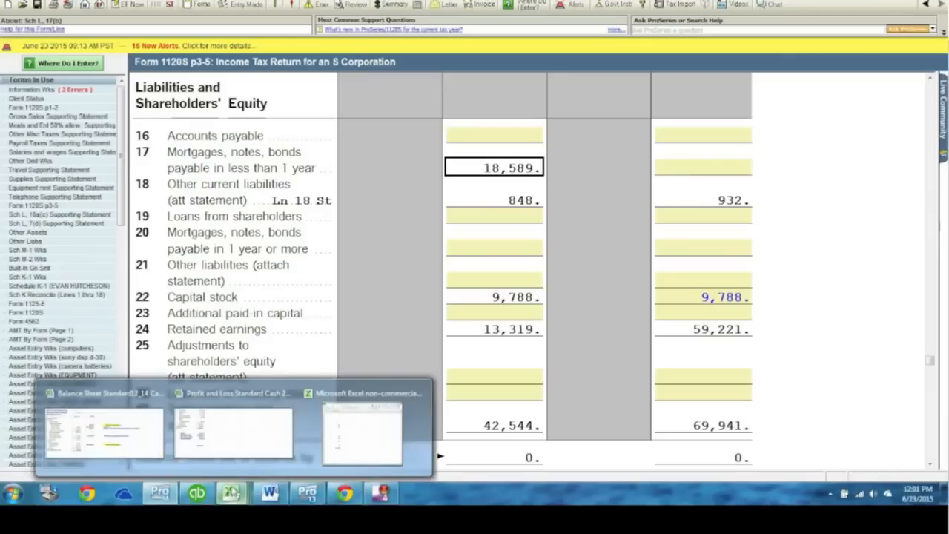
click(145, 446)
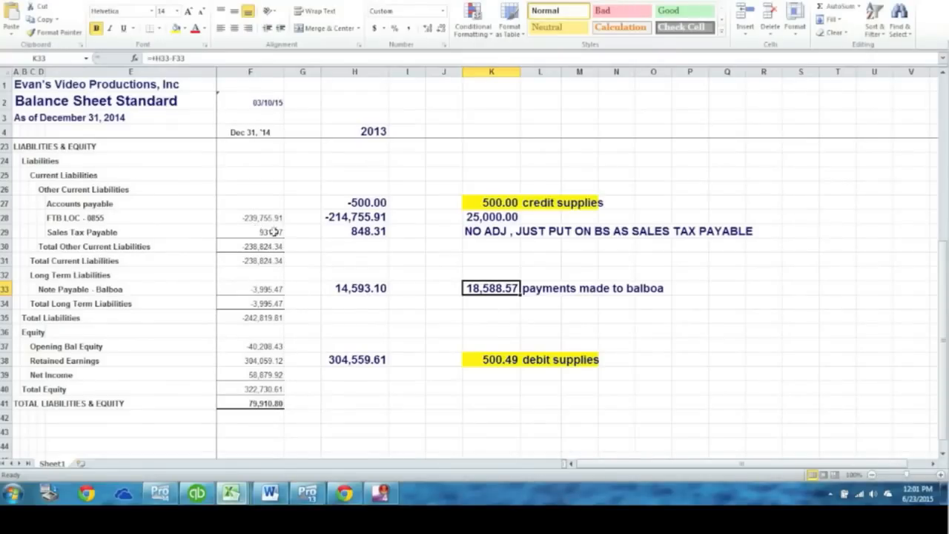
click(358, 230)
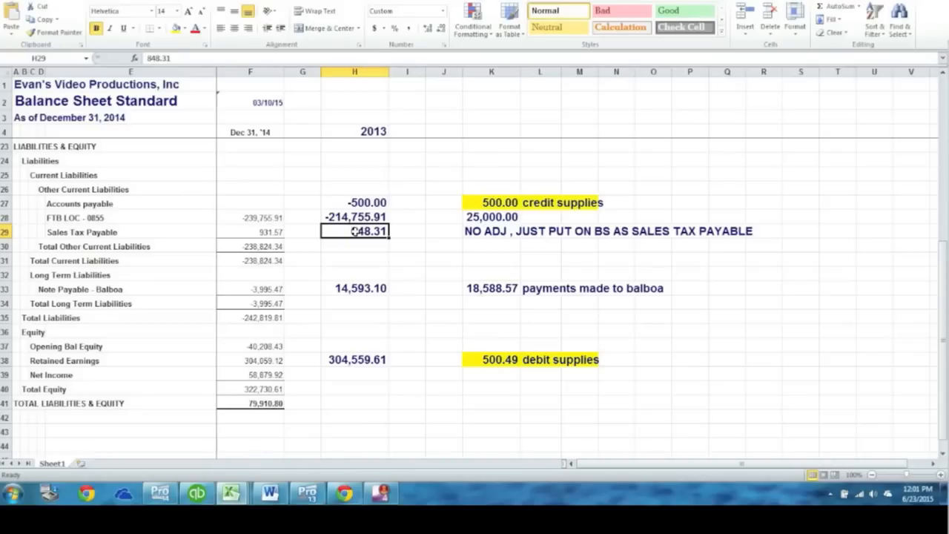
click(251, 232)
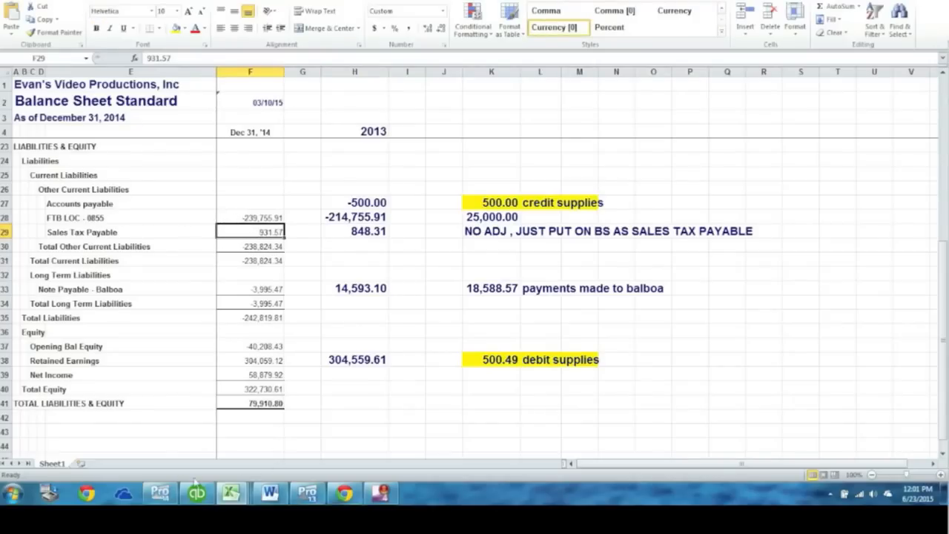
Return to ProSeries and check the end-of-year other current liabilities on Schedule L line 18
click(160, 493)
click(715, 202)
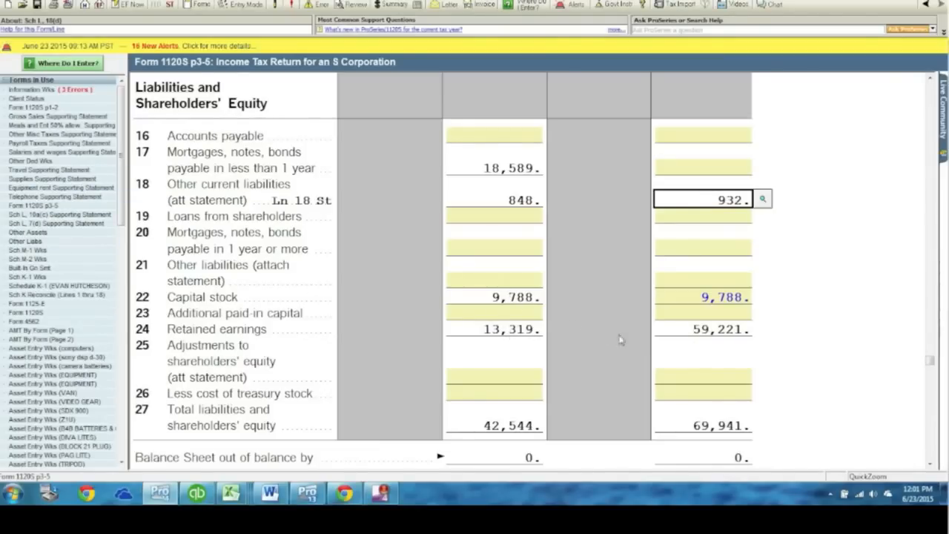
scroll(630, 348, down, 1)
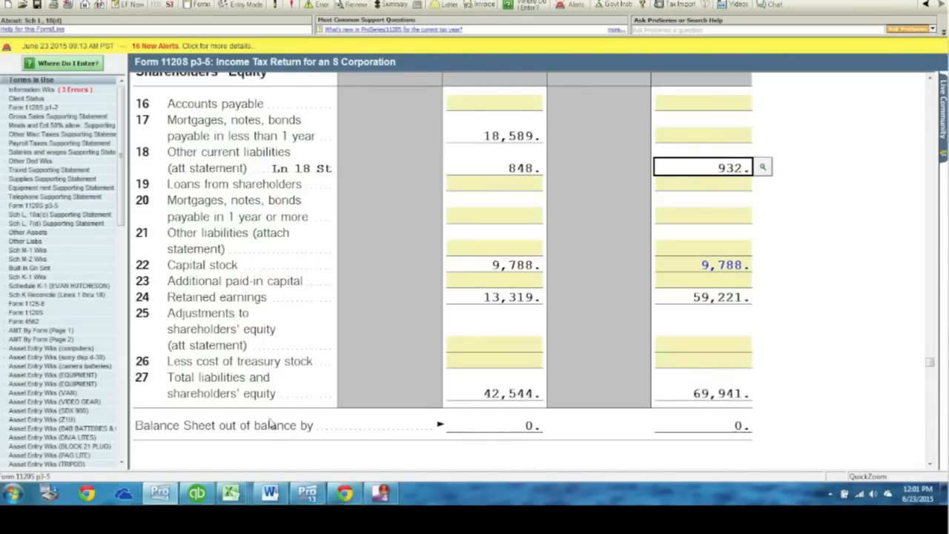
Switch to the Balance Sheet workbook and compare the FTB LOC amounts in F28 and H28 with the difference in K28
mouse_move(232, 492)
click(137, 454)
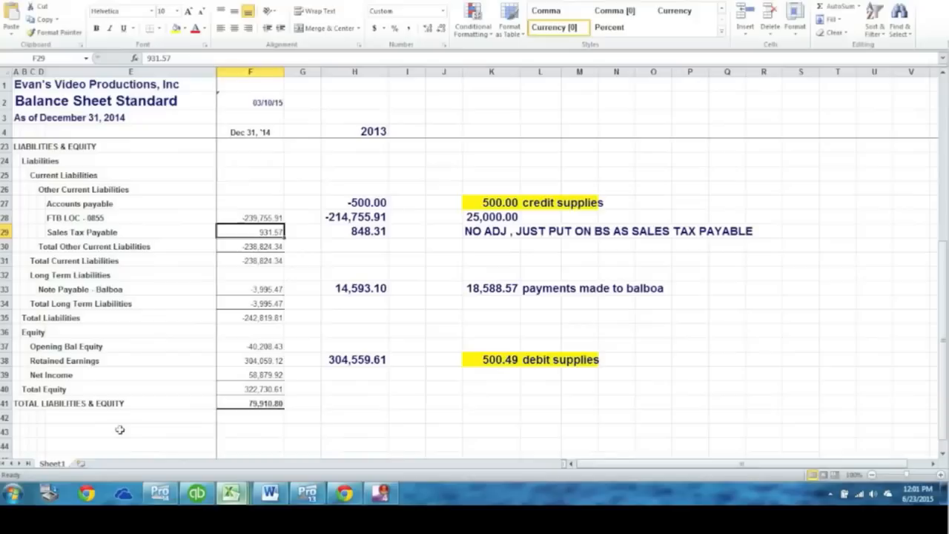
scroll(379, 288, up, 1)
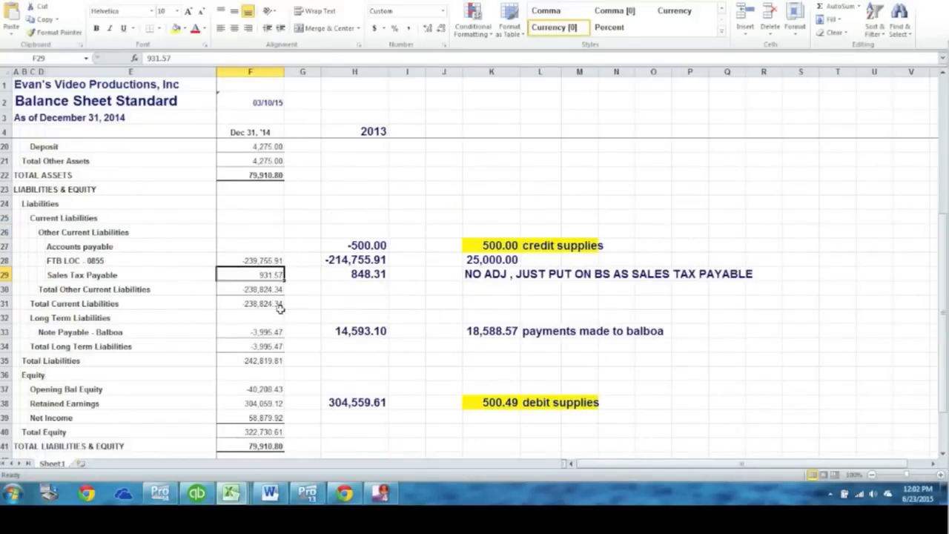
drag(256, 264, 333, 265)
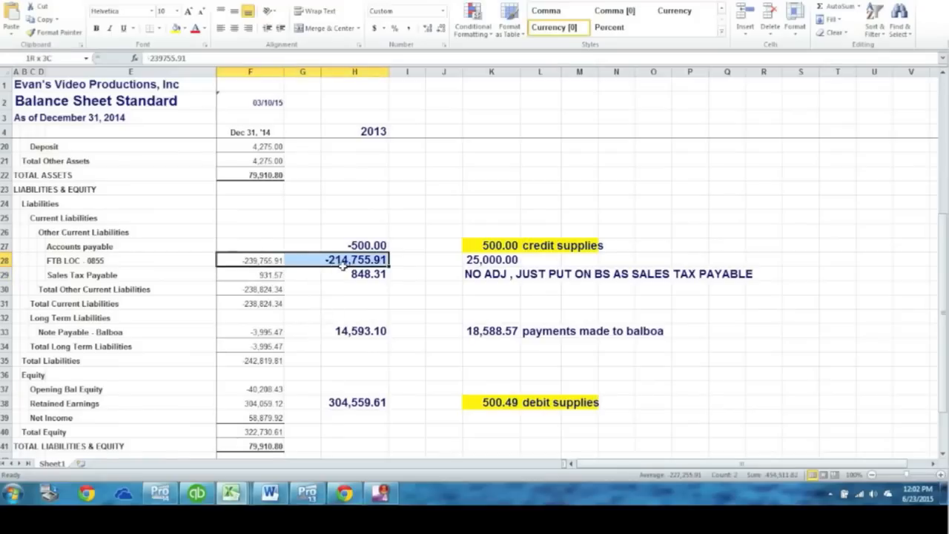
click(265, 259)
click(83, 261)
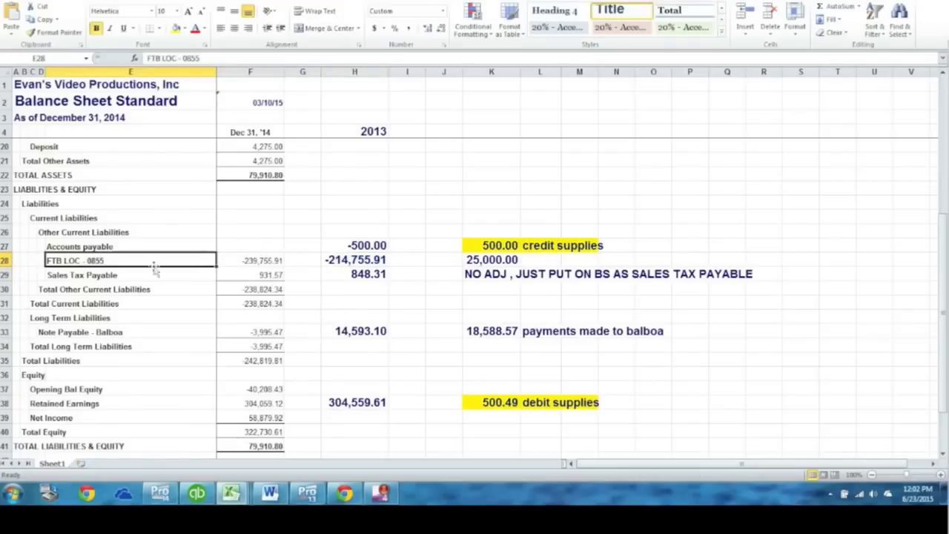
click(252, 261)
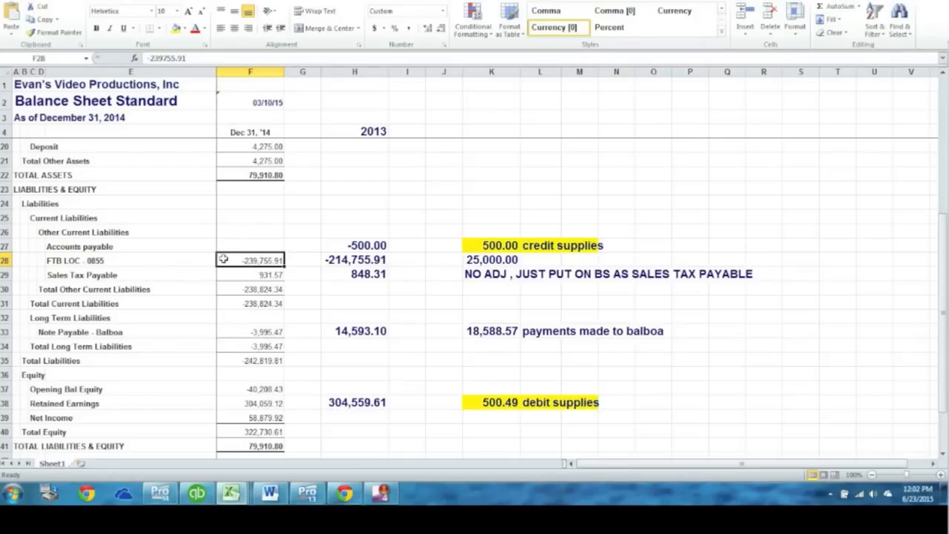
click(122, 261)
click(354, 259)
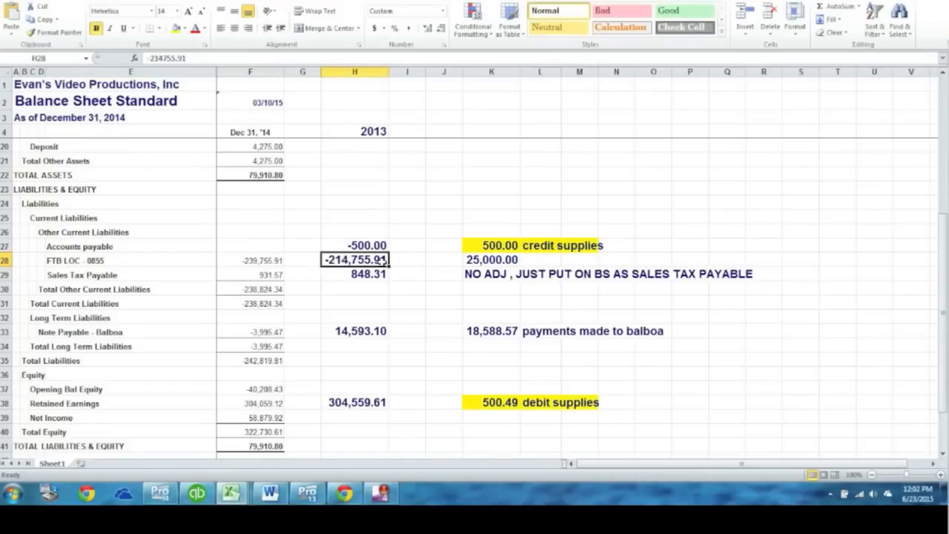
click(252, 261)
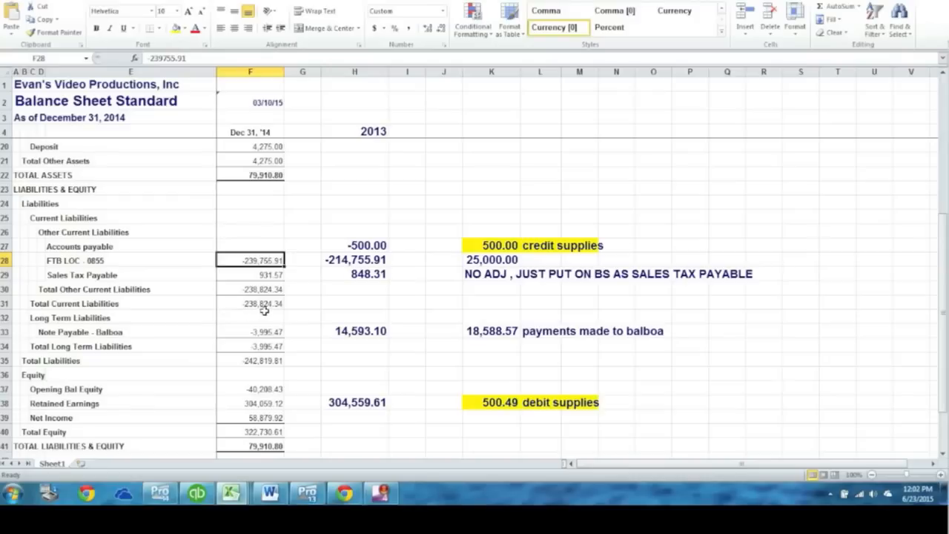
click(483, 261)
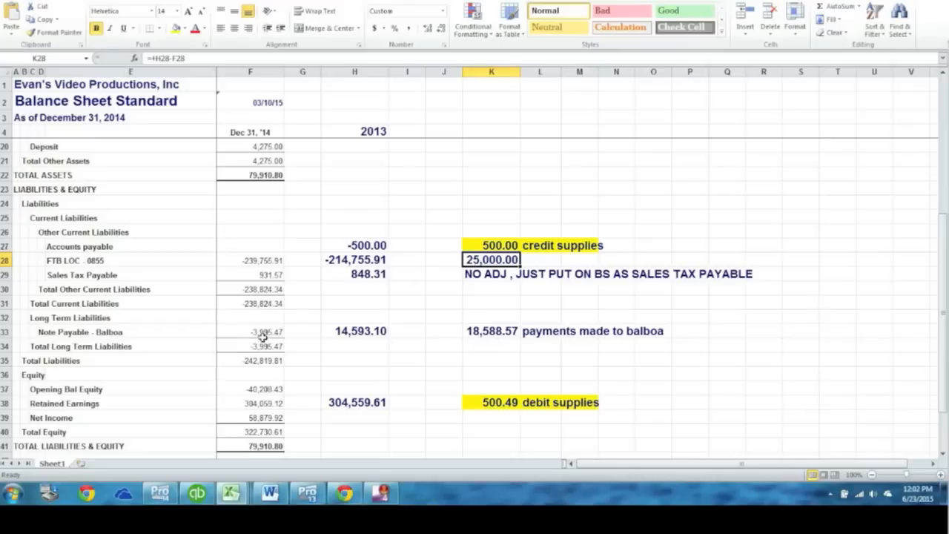
Return to ProSeries and compare the beginning and end-of-year loans to shareholders on Schedule L line 7
mouse_move(170, 502)
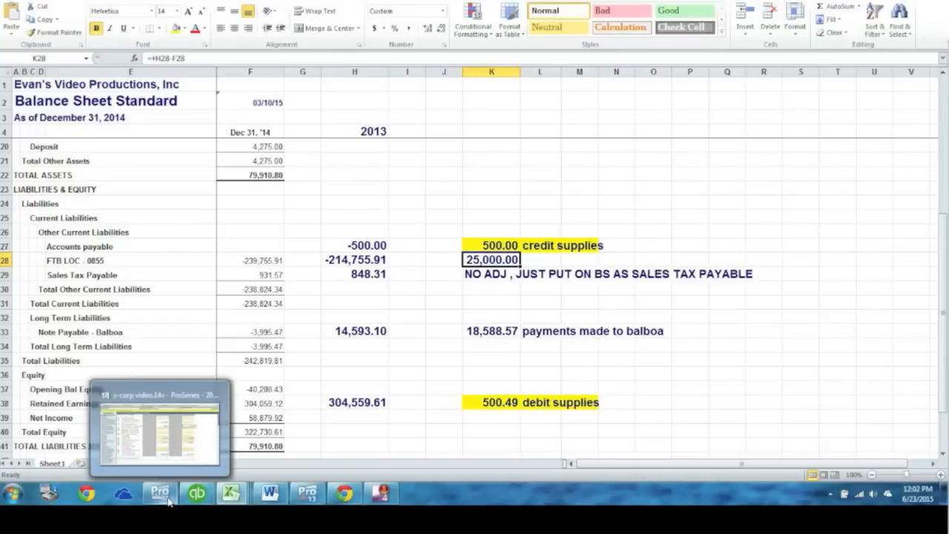
click(170, 501)
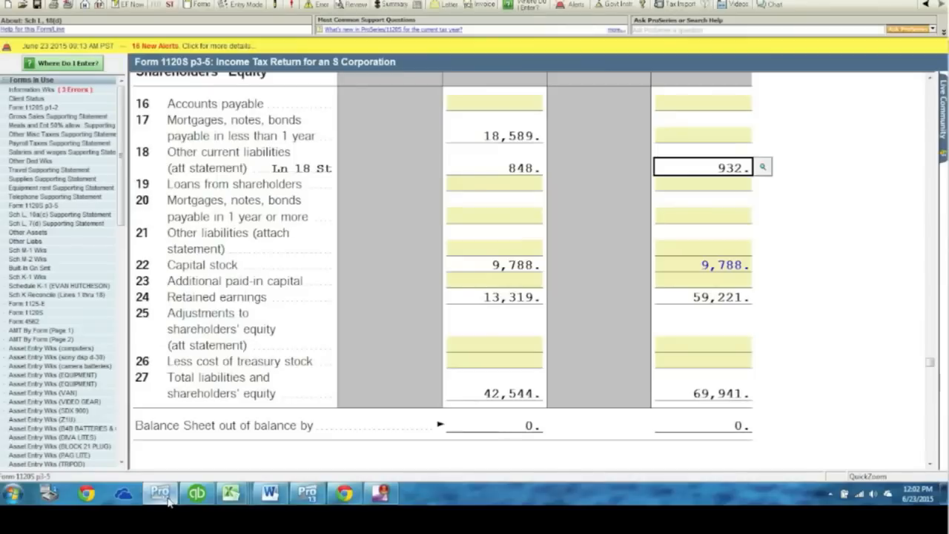
scroll(531, 356, up, 4)
scroll(531, 356, up, 5)
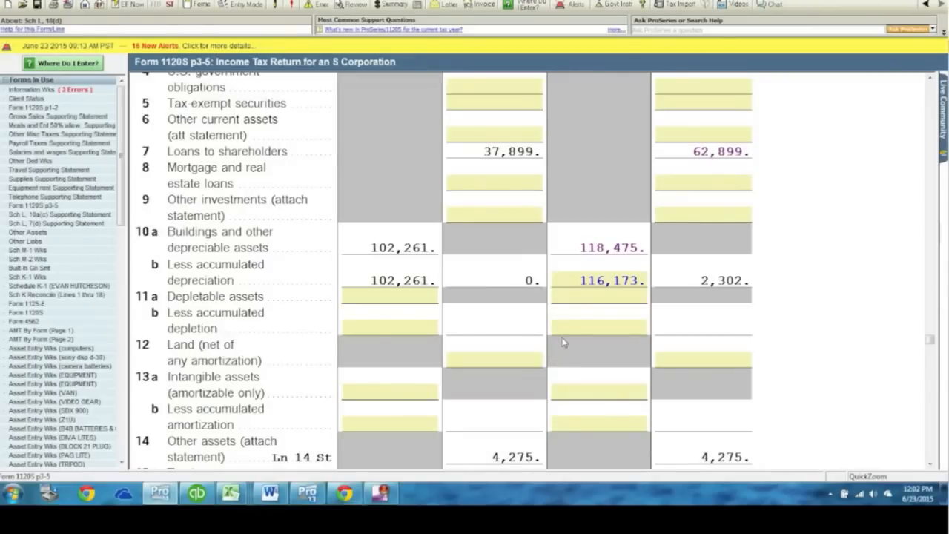
scroll(563, 350, up, 1)
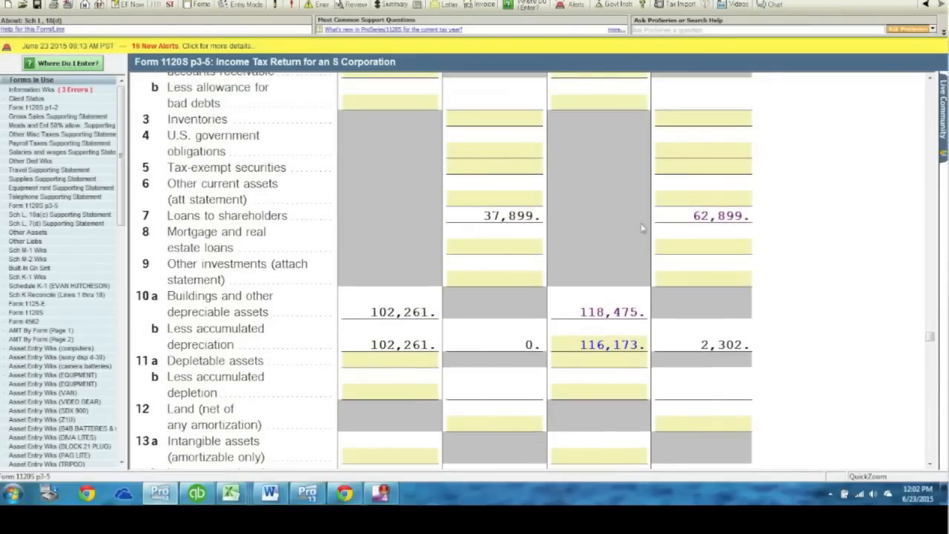
click(513, 220)
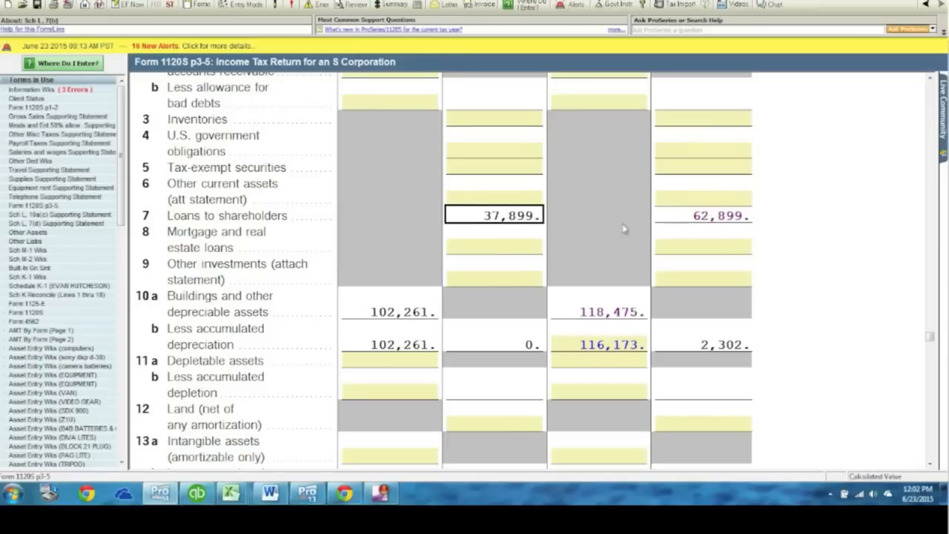
click(688, 217)
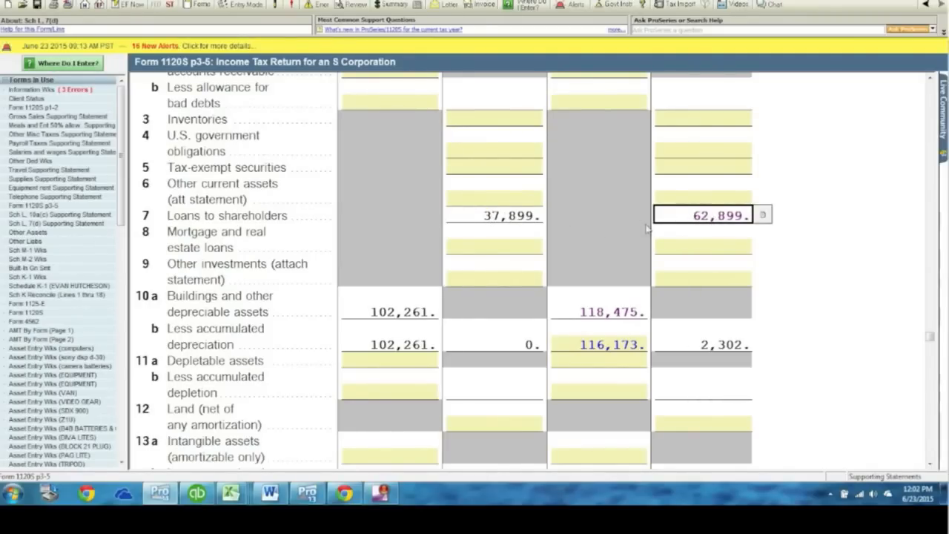
click(535, 220)
click(699, 221)
View Schedule L's liabilities section, then switch to the Balance Sheet workbook and compare the Accounts payable cells H27 and F27
scroll(700, 225, down, 1)
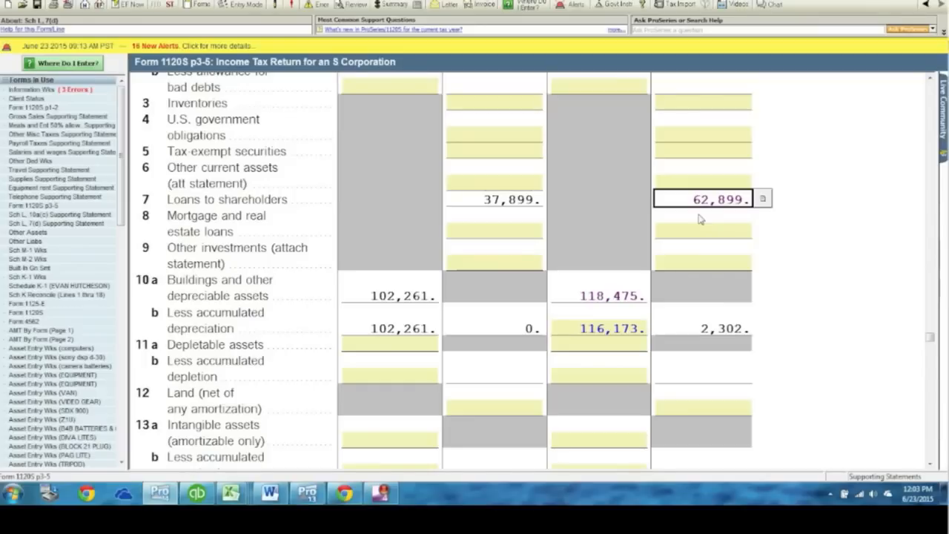
scroll(693, 221, down, 1)
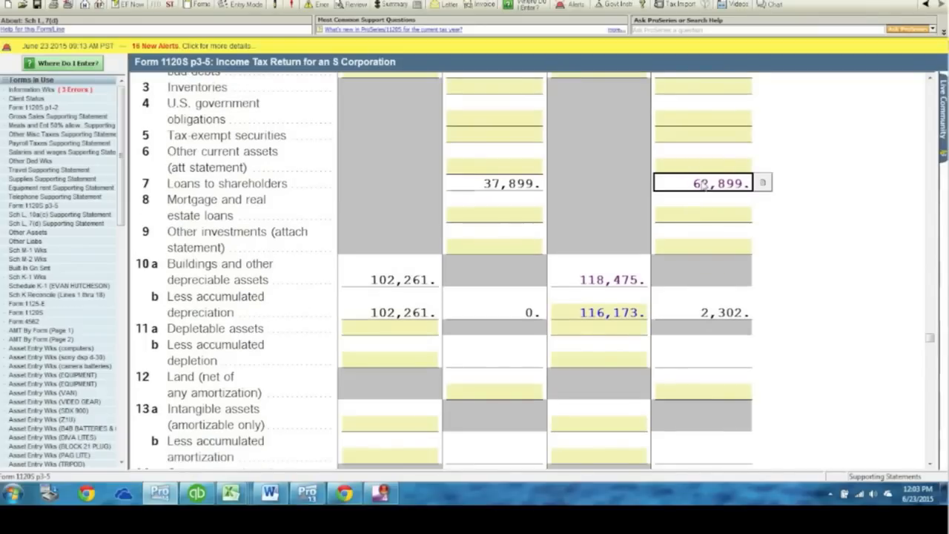
scroll(703, 178, down, 5)
scroll(696, 186, down, 15)
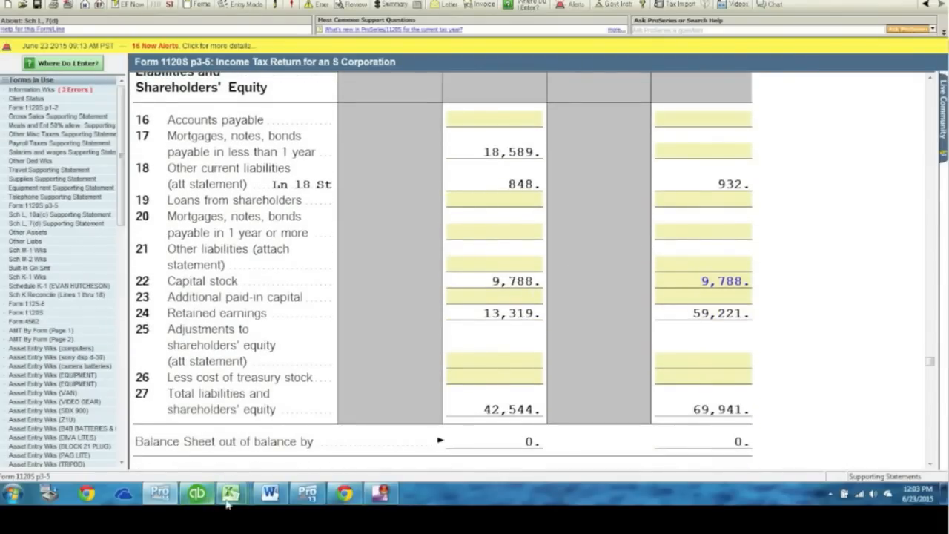
mouse_move(231, 493)
click(141, 429)
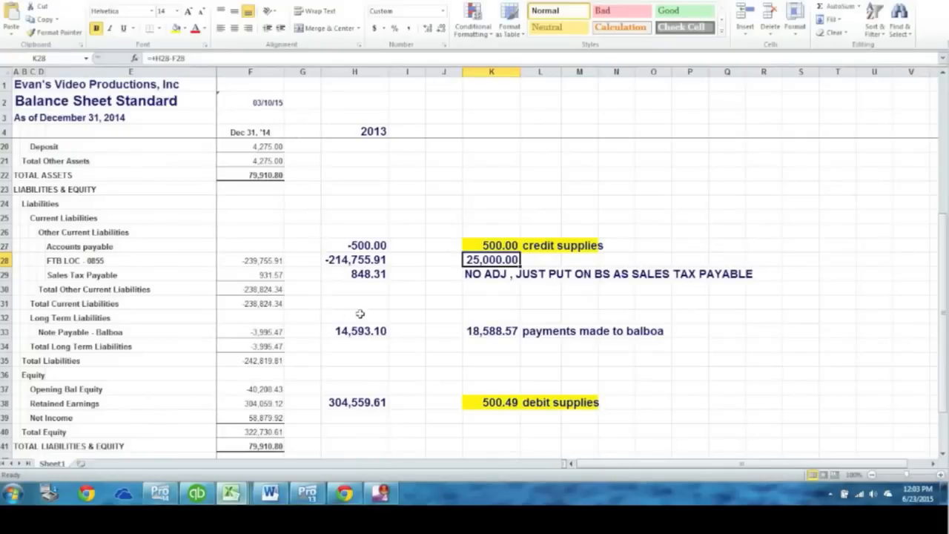
scroll(357, 272, down, 1)
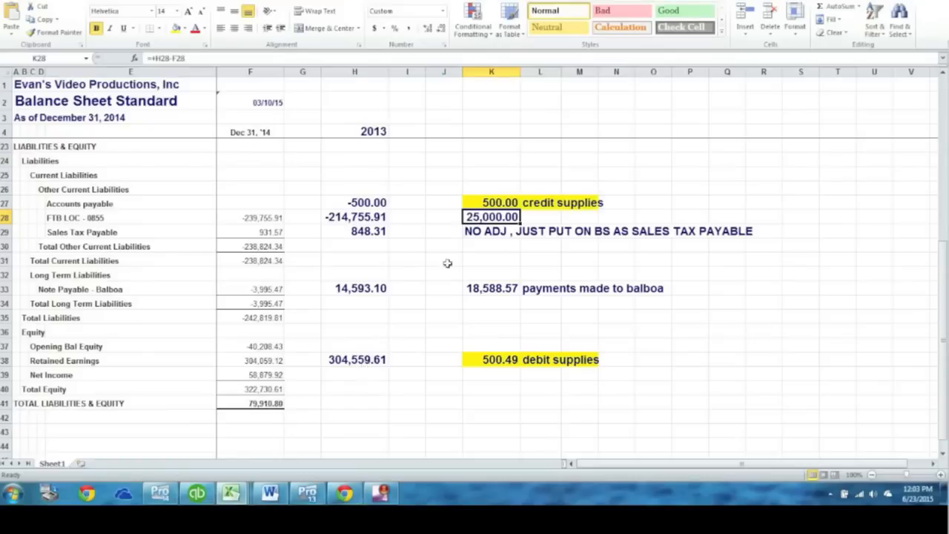
click(348, 203)
click(269, 201)
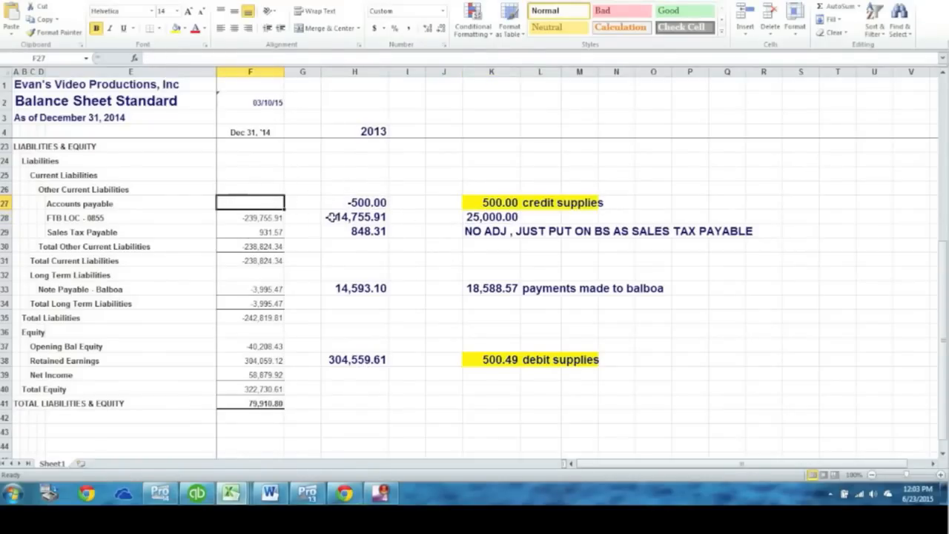
click(341, 204)
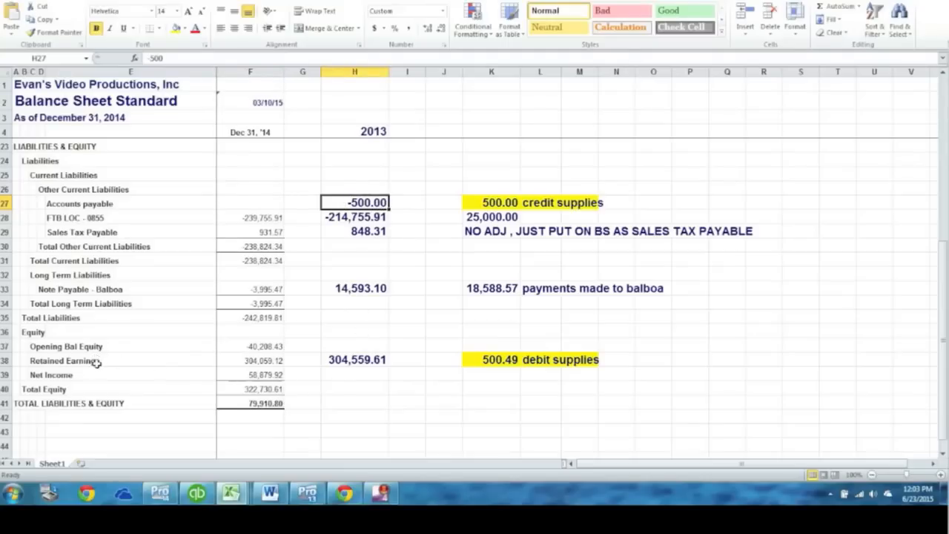
Check the December 2014 Retained Earnings and Net Income in F38 and F39, and the 2013 Retained Earnings in H38
click(262, 361)
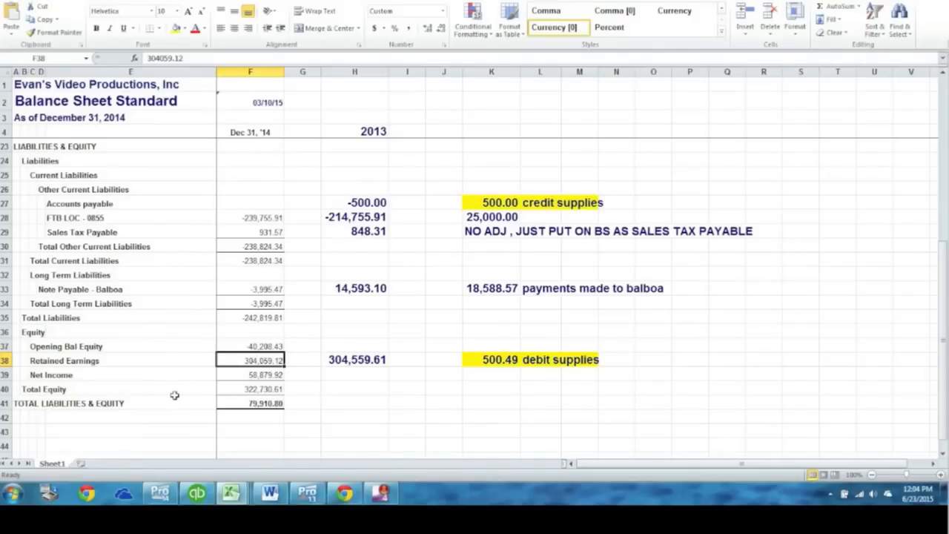
click(236, 432)
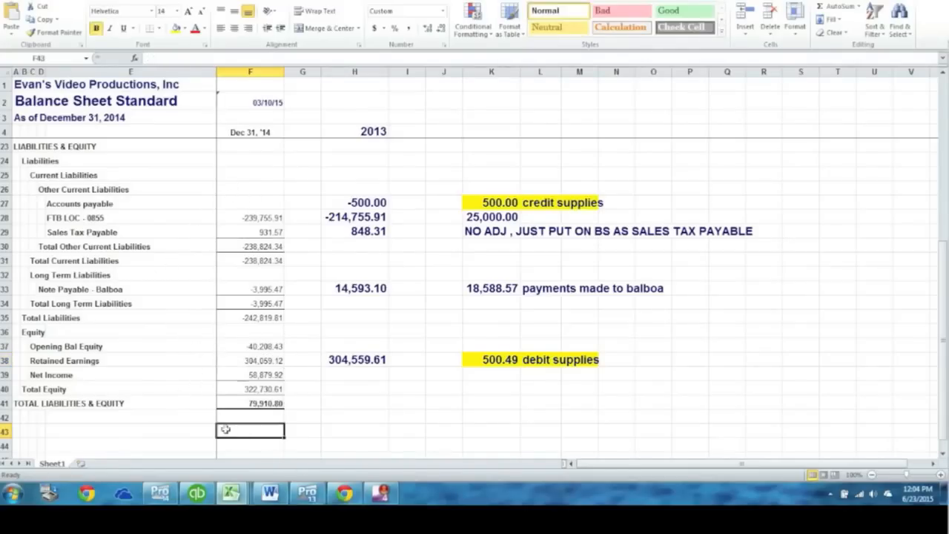
click(228, 375)
drag(226, 376, 230, 362)
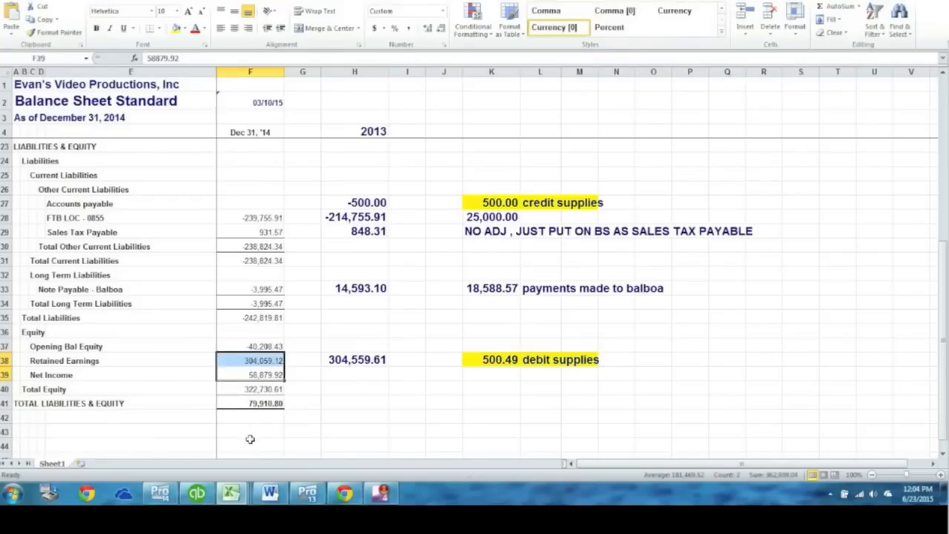
click(252, 438)
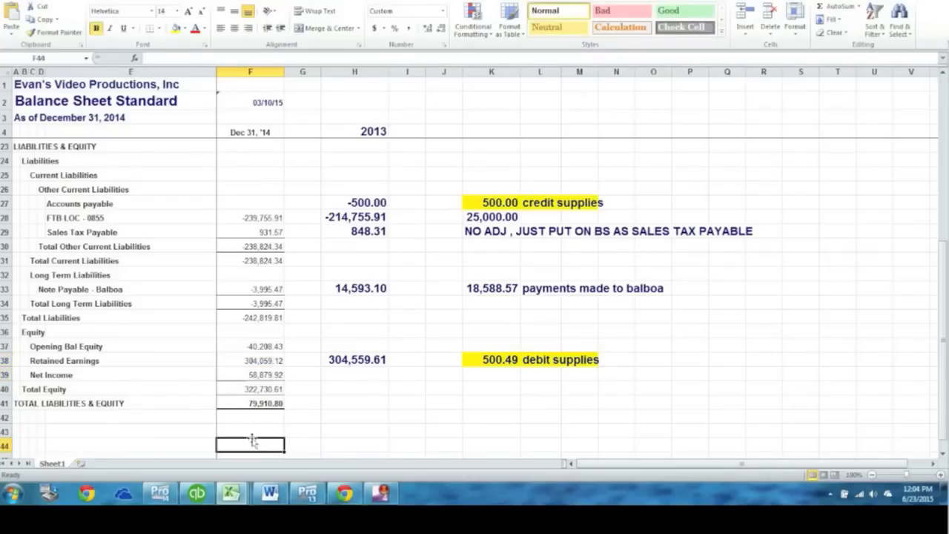
drag(117, 362, 233, 362)
click(236, 361)
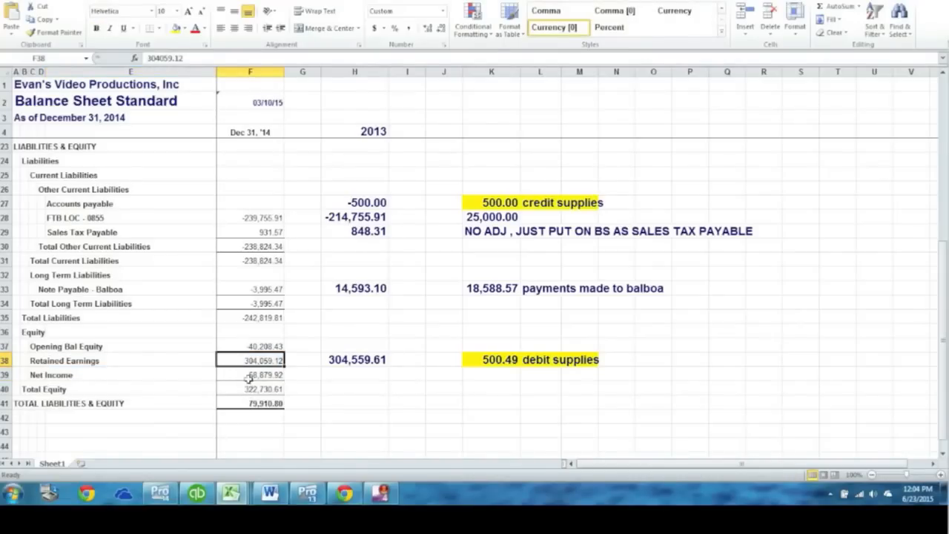
click(352, 360)
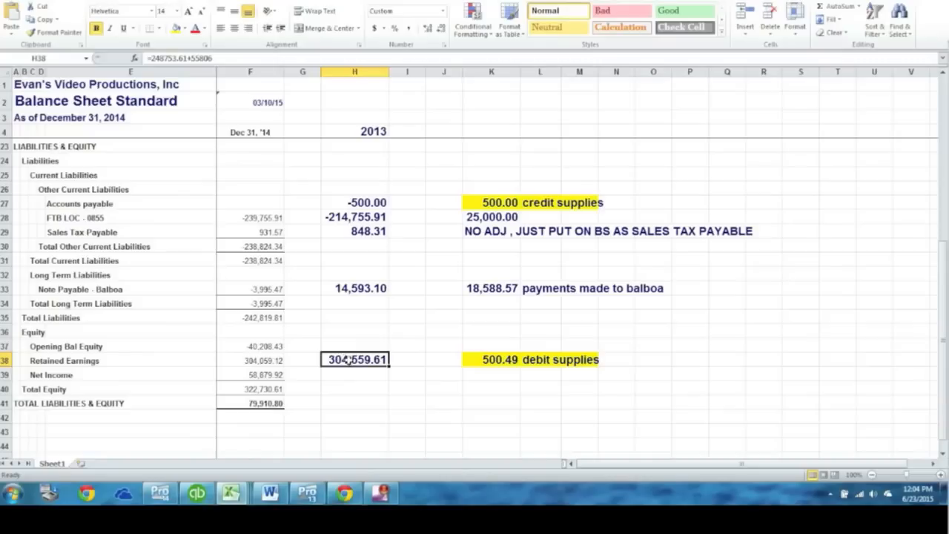
Compare the December 2014 Retained Earnings in F38 with the 2013 amount in H38
click(252, 361)
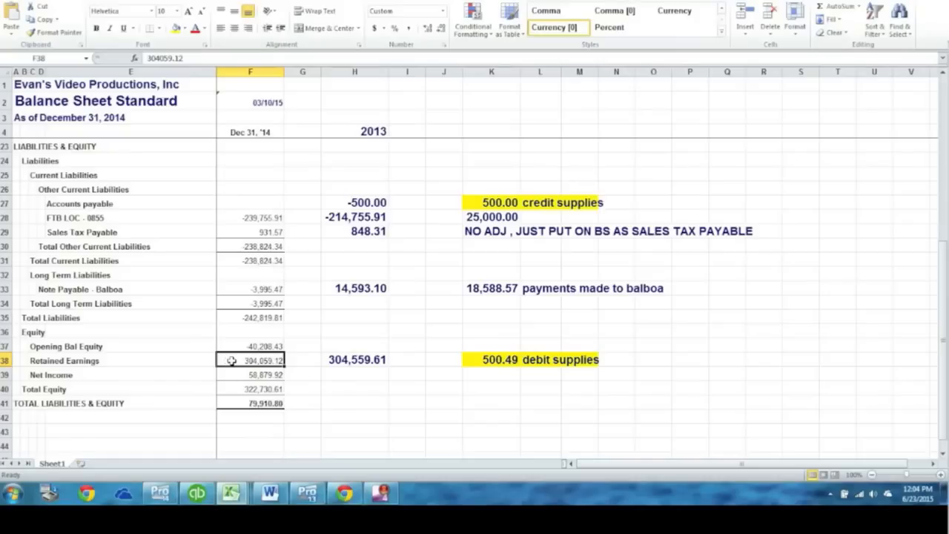
click(356, 363)
click(260, 360)
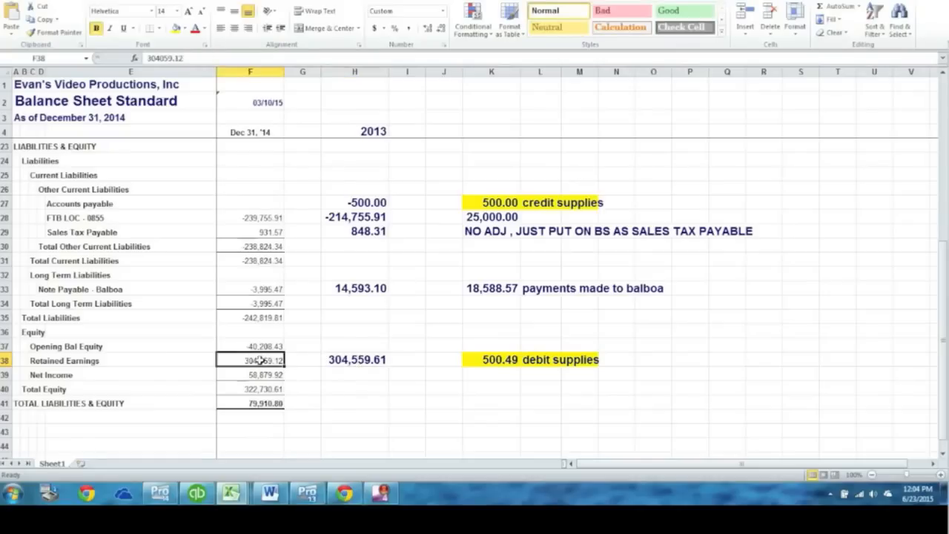
Compare the 2013 Accounts payable amount in H27 with the December 2014 cell F27
click(332, 202)
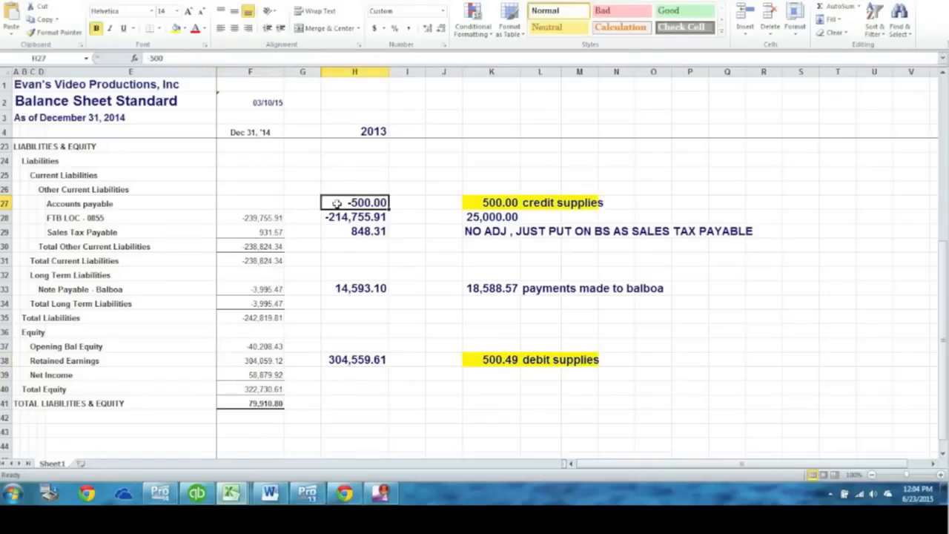
click(265, 199)
click(356, 202)
click(276, 202)
drag(361, 202, 265, 201)
click(247, 202)
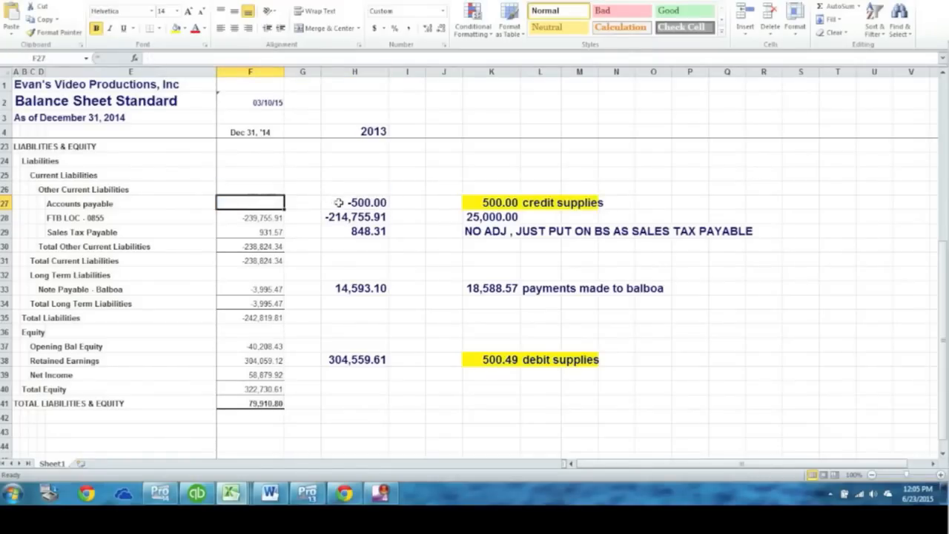
Compare the Accounts Receivable amounts in F11:H11 and check the credit sales difference in K11
scroll(371, 212, up, 6)
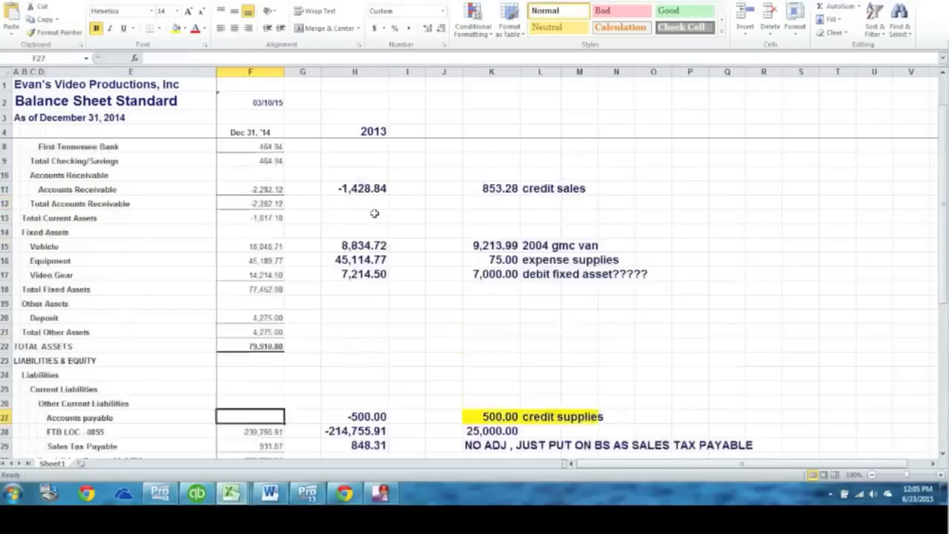
drag(266, 231, 335, 231)
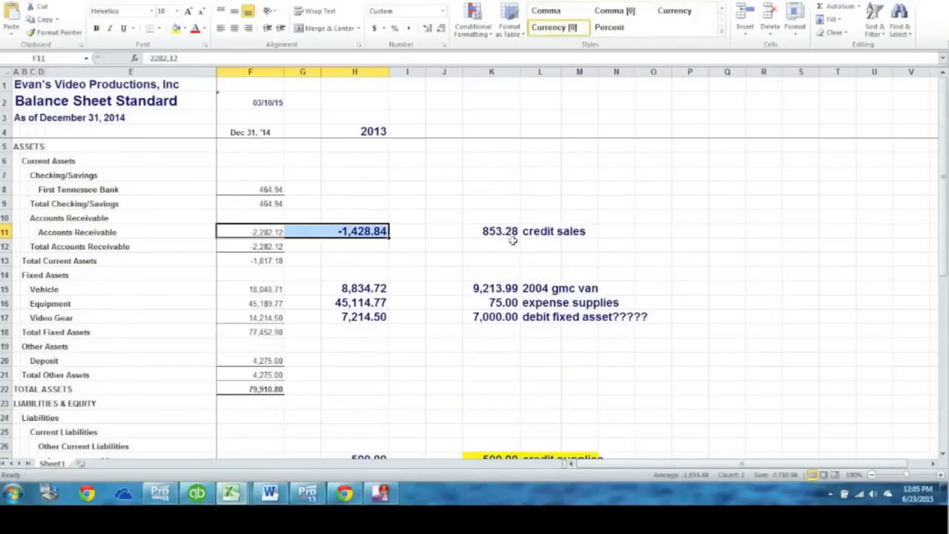
click(489, 230)
Recheck the Accounts payable row across F27:H27, looking at the 2014 and 2013 cells individually
scroll(489, 231, down, 5)
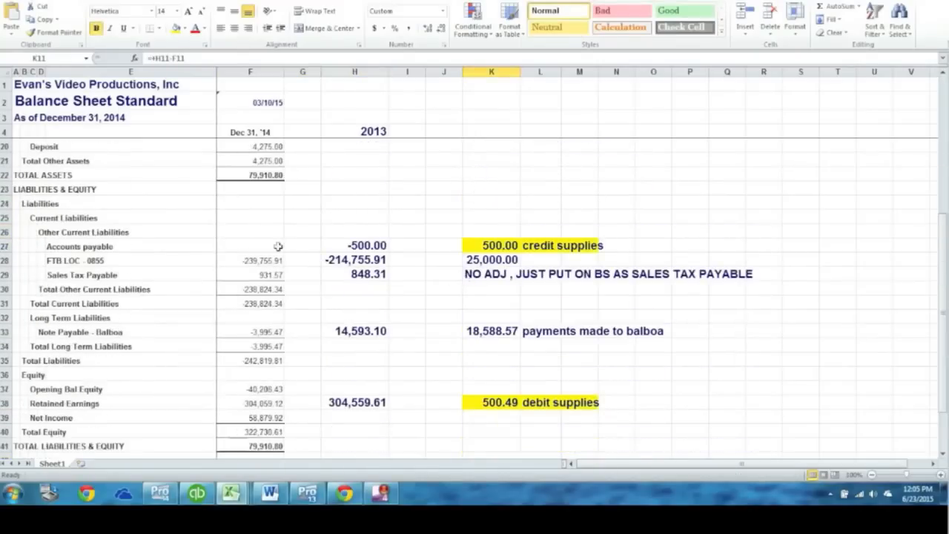
drag(273, 247, 356, 246)
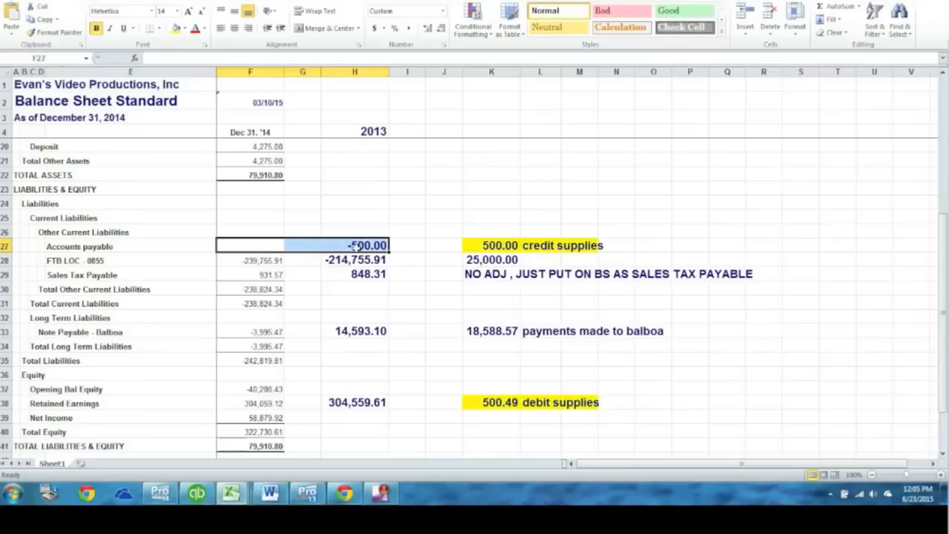
click(273, 246)
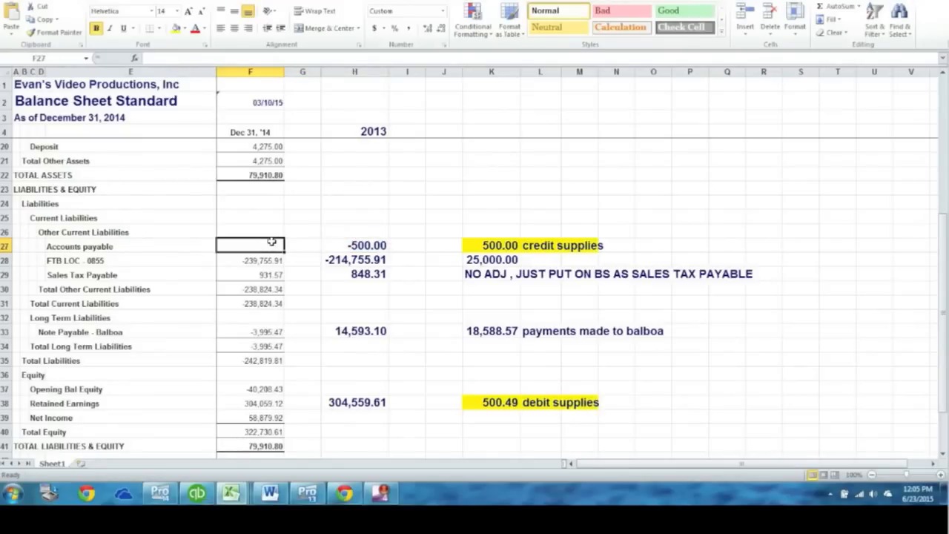
click(364, 250)
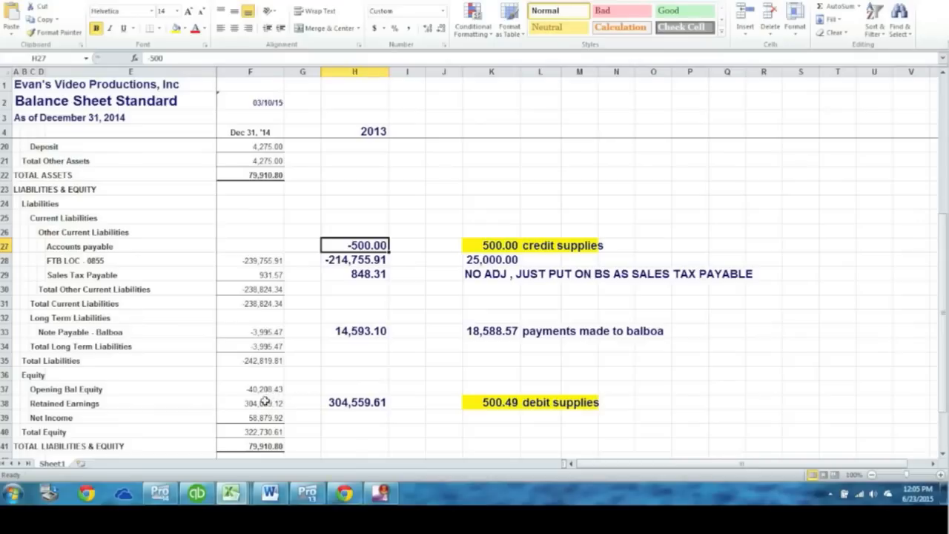
Select the Retained Earnings cells F38:H38 and review the asset, liability and equity rows around them
drag(266, 399, 334, 399)
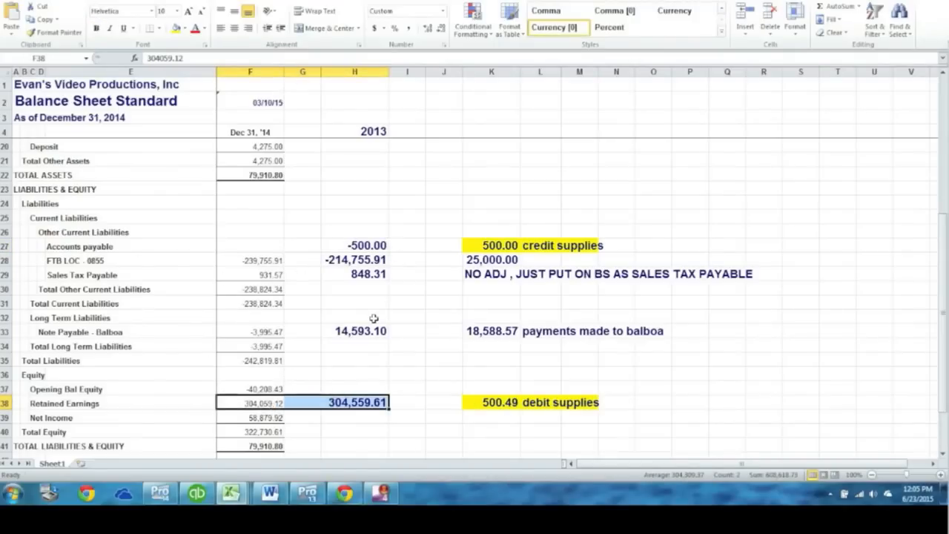
scroll(371, 333, up, 5)
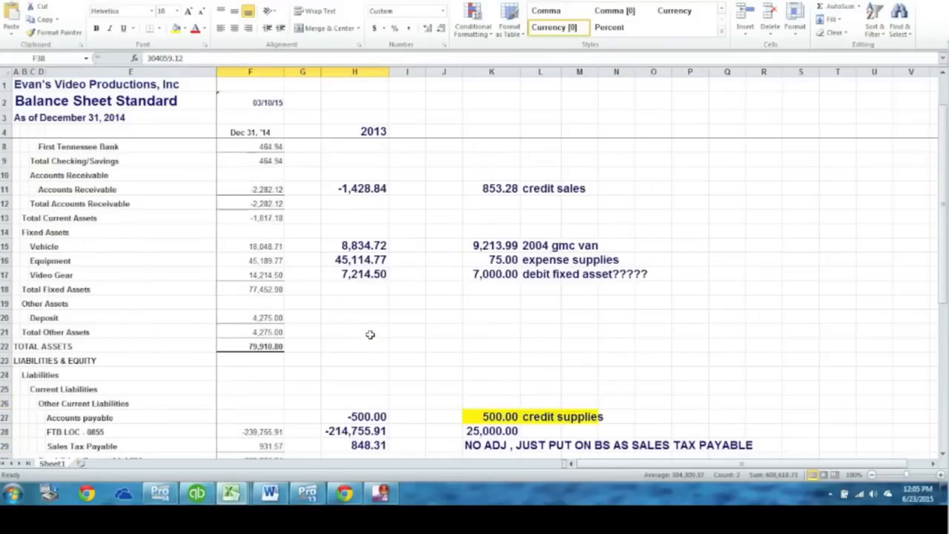
scroll(368, 332, down, 2)
scroll(369, 333, down, 3)
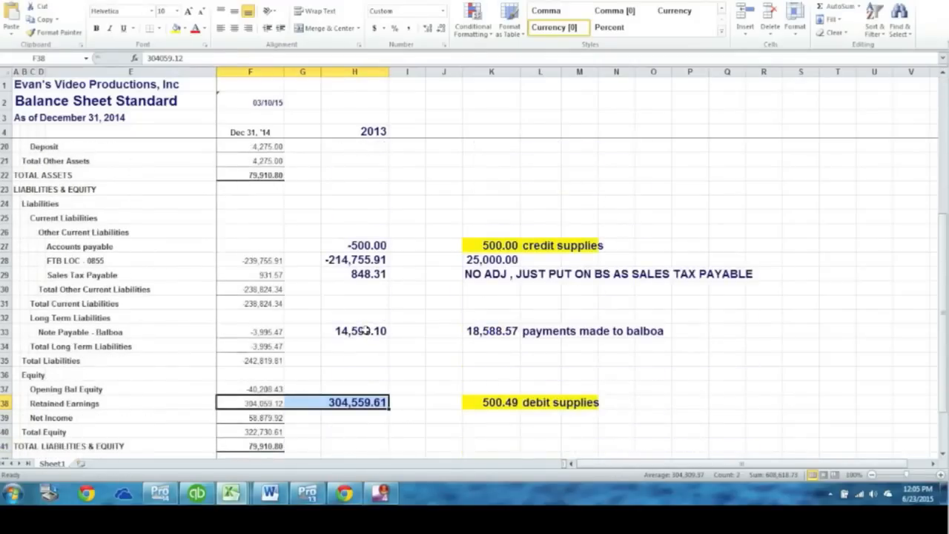
scroll(363, 330, down, 2)
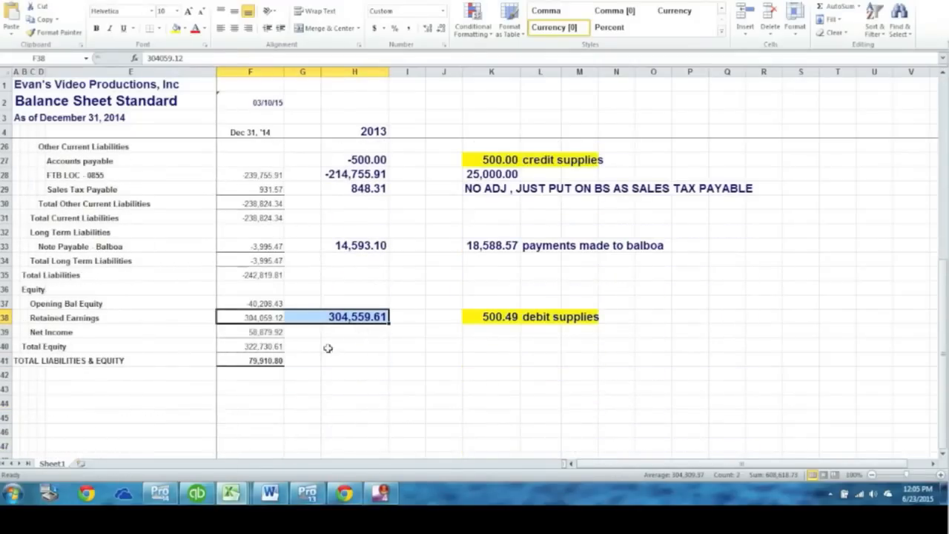
Switch to ProSeries and open Form 1120S p1-2 at the Income section
click(160, 492)
scroll(349, 326, up, 8)
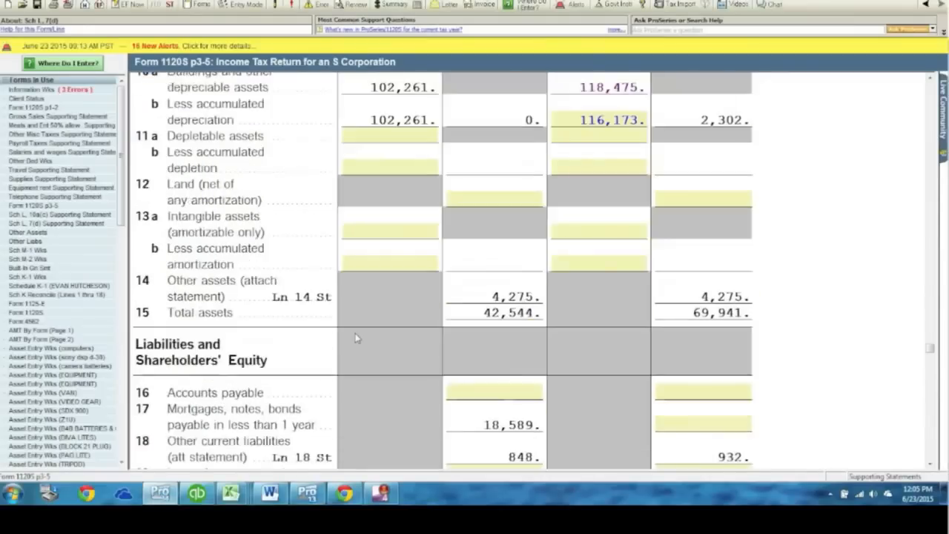
scroll(336, 317, up, 10)
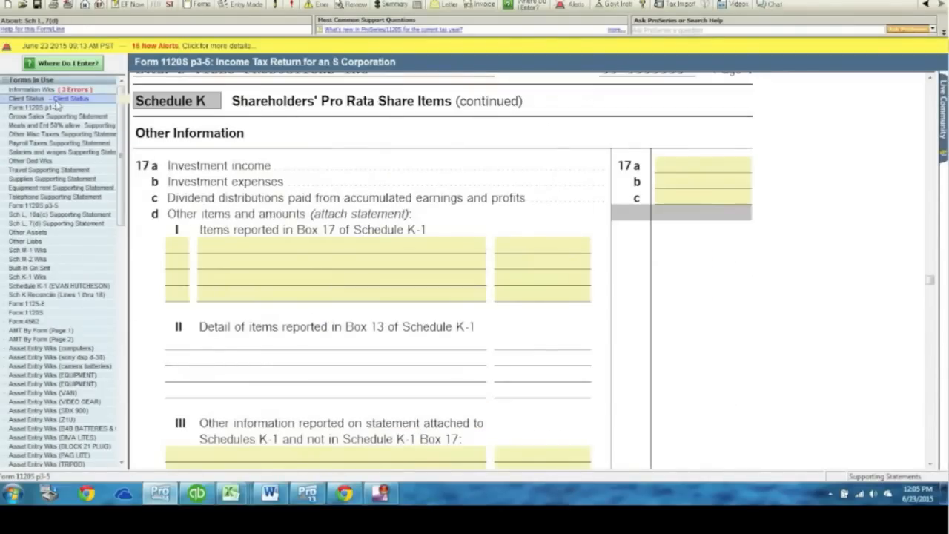
click(56, 108)
scroll(514, 281, up, 10)
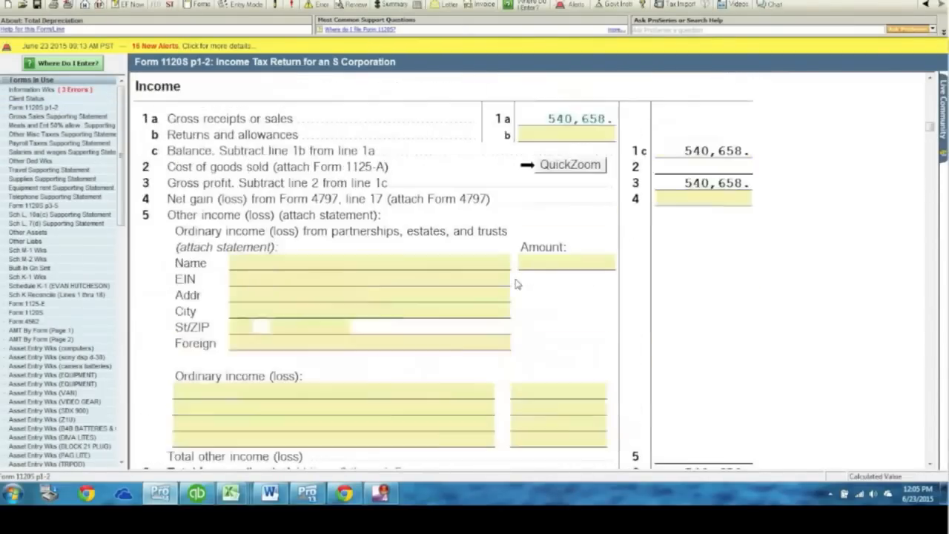
Go through Form 1120S p1-2 to Schedule B and examine line 10 on total receipts and assets under $250,000
scroll(516, 281, down, 15)
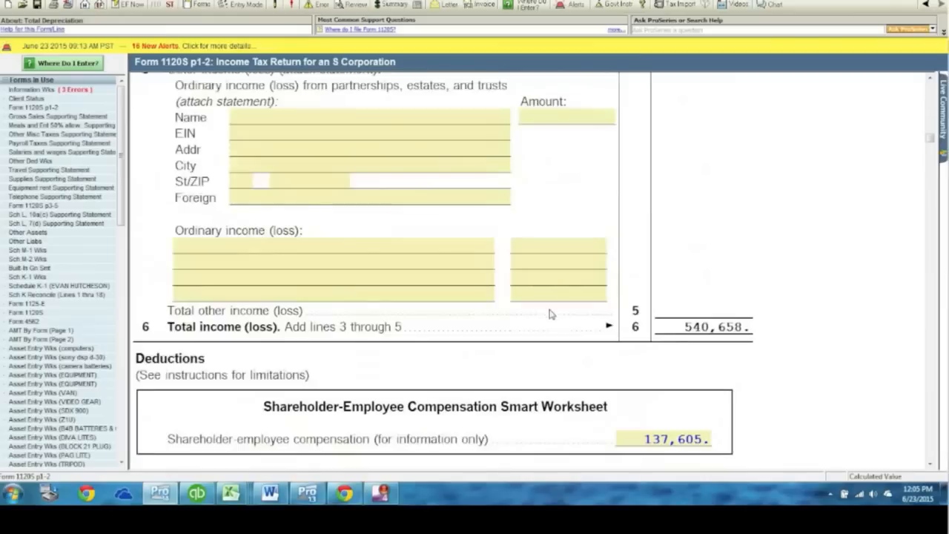
scroll(570, 319, down, 20)
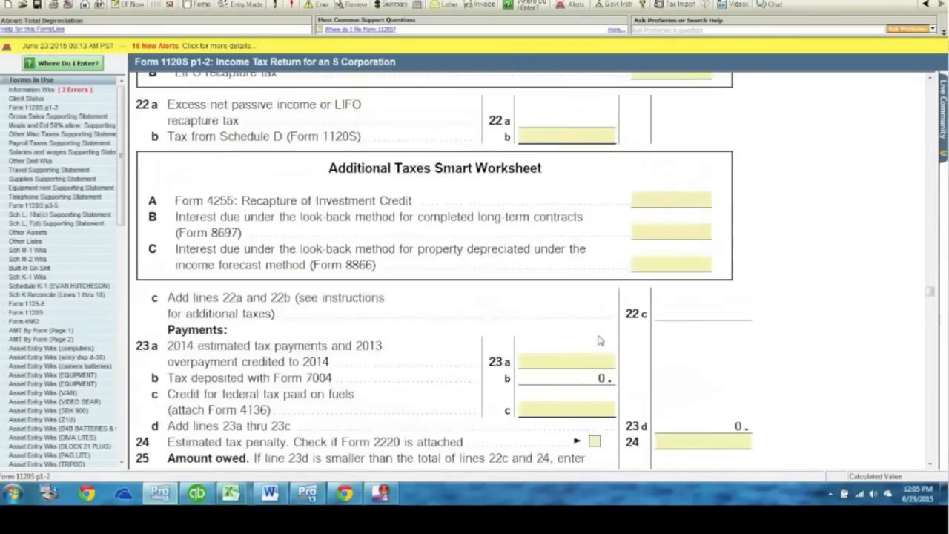
scroll(597, 340, down, 15)
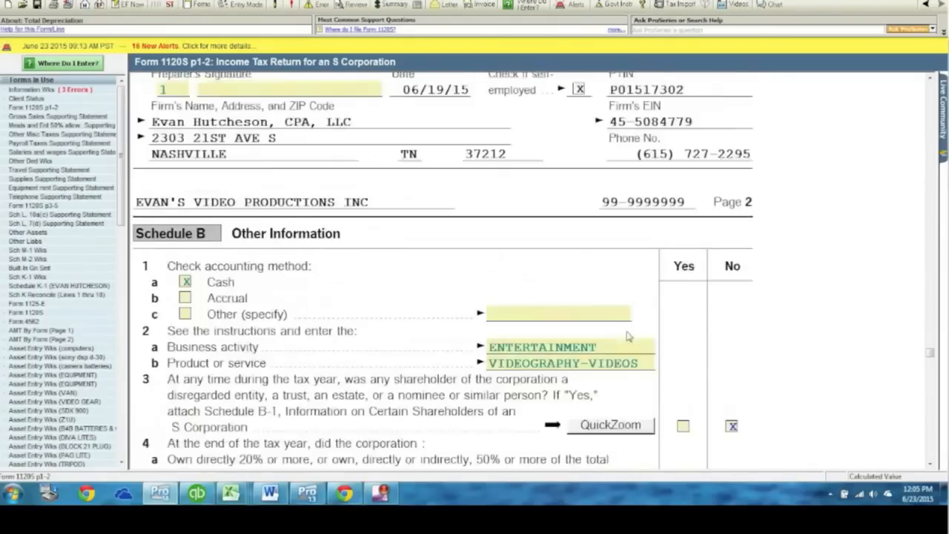
scroll(654, 336, down, 10)
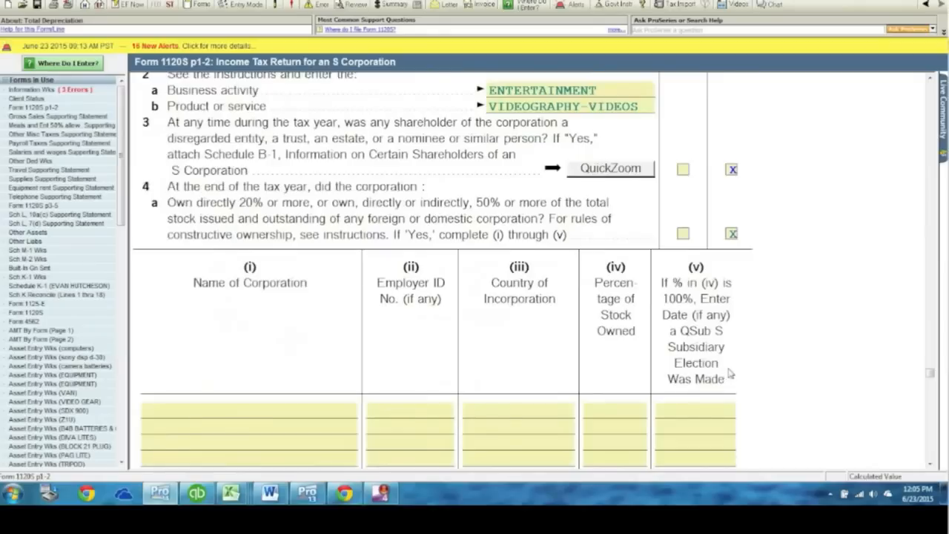
scroll(732, 380, down, 10)
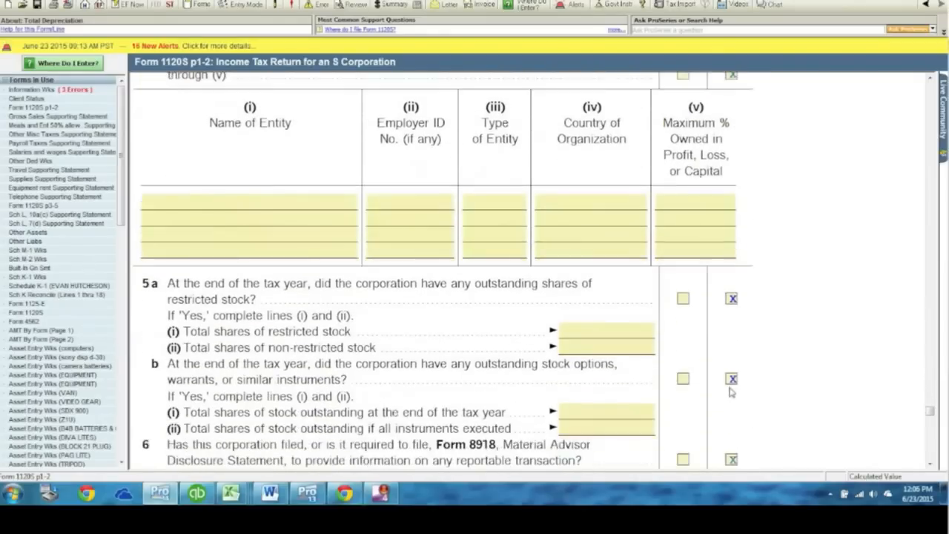
scroll(727, 393, down, 12)
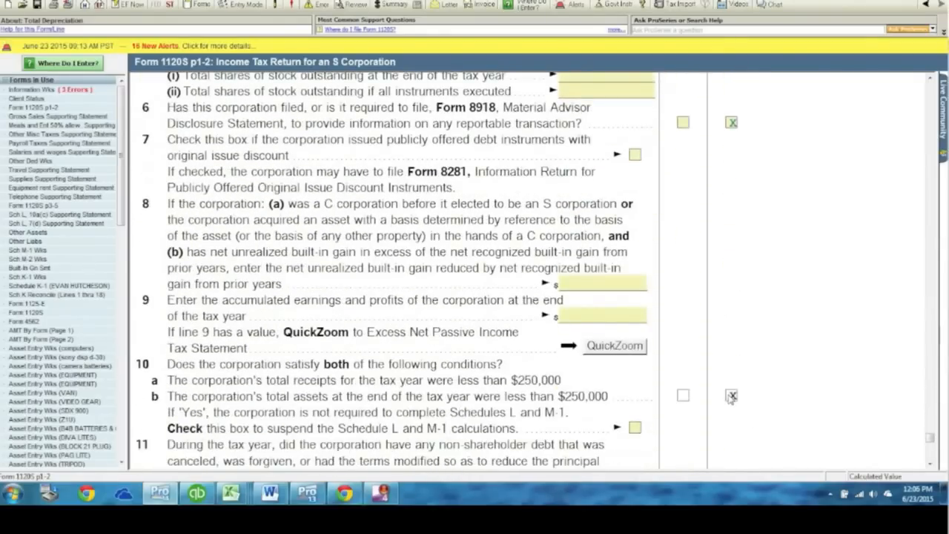
scroll(730, 400, down, 1)
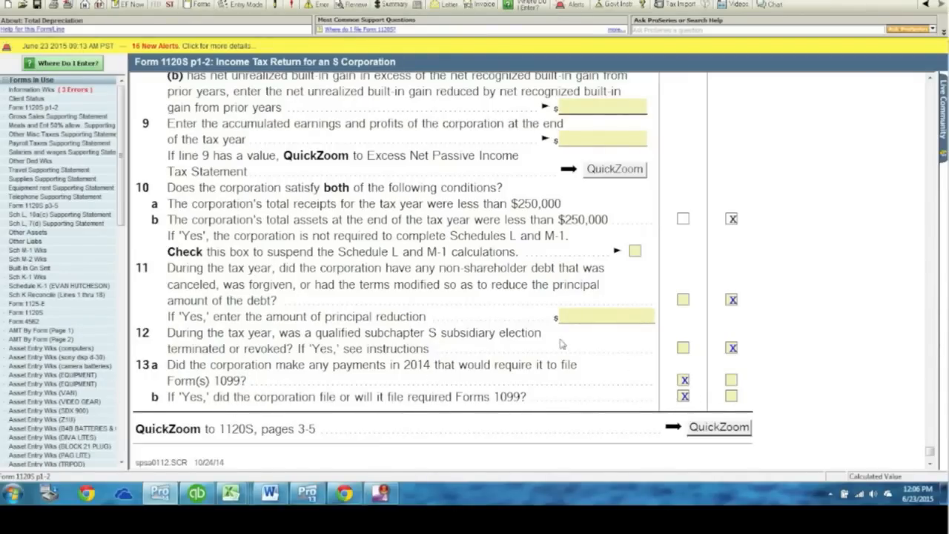
Review Schedule B lines 1 to 4a, covering accounting method, business activity, shareholder type and corporate stock ownership
scroll(561, 343, up, 15)
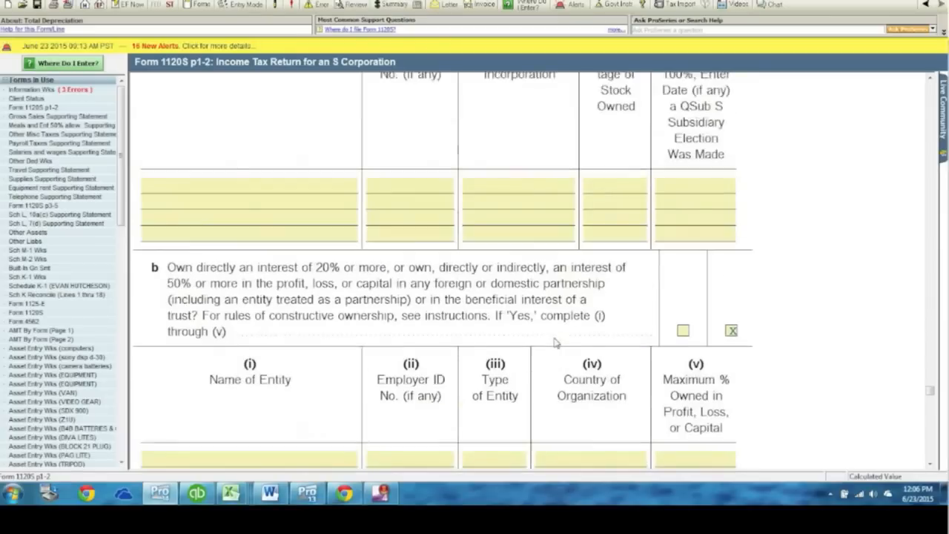
scroll(556, 342, up, 8)
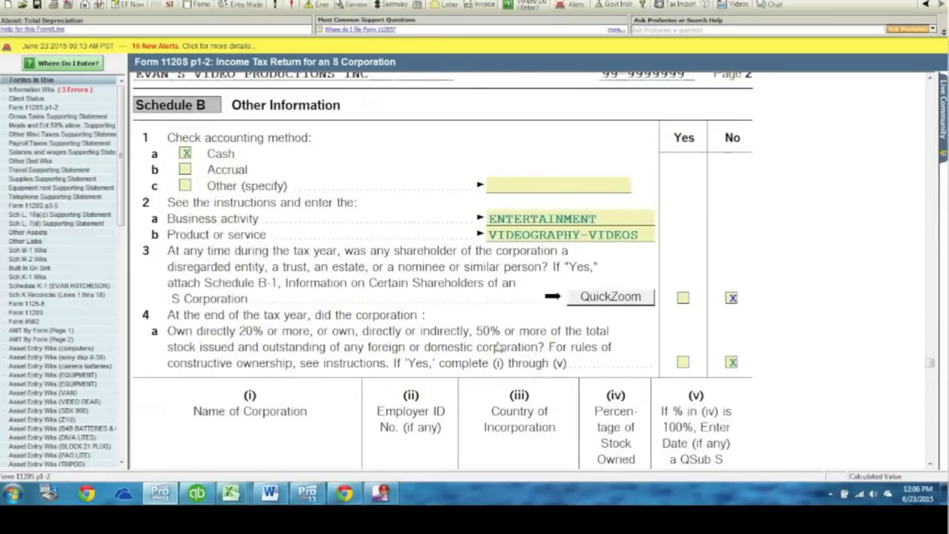
scroll(497, 347, down, 5)
scroll(199, 337, up, 5)
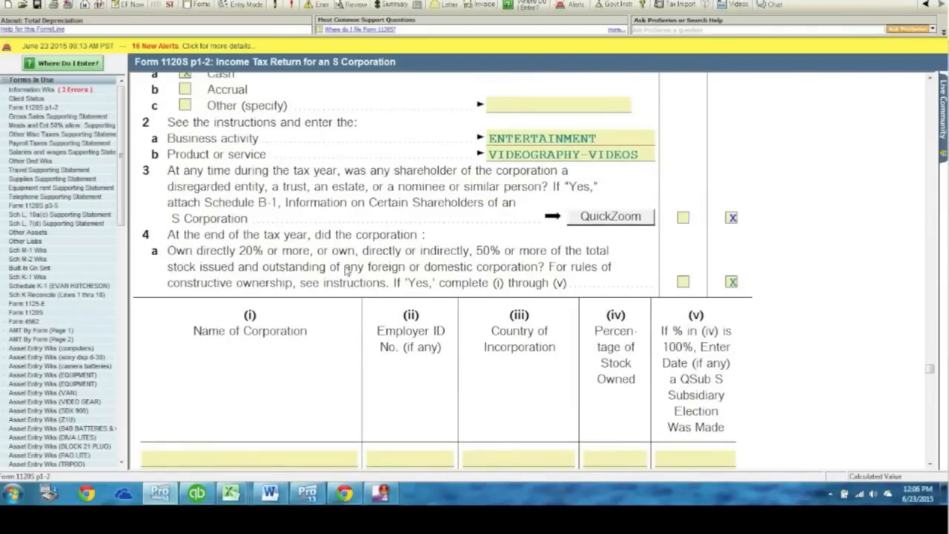
Review Schedule B lines 4b to 8 on partnership interests, restricted stock, stock options, Form 8918 and debt instruments
scroll(345, 271, down, 5)
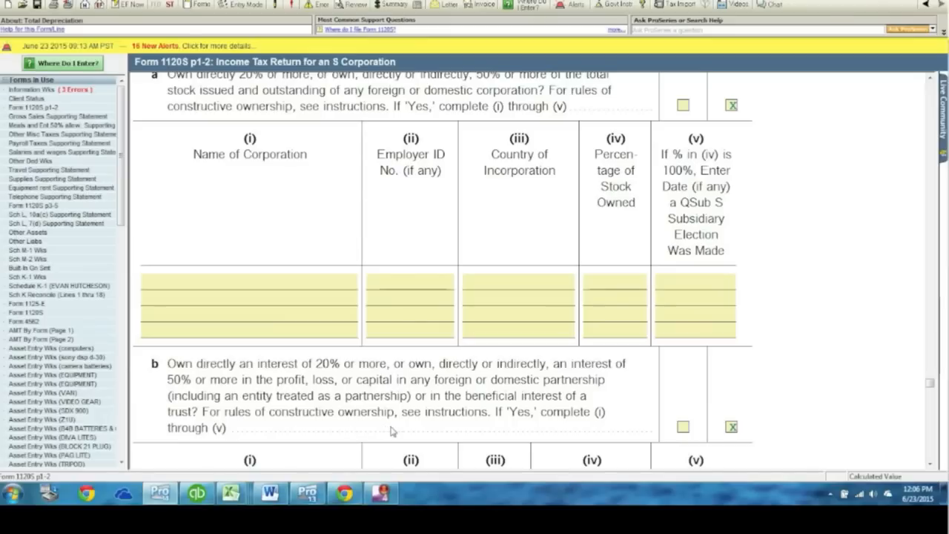
scroll(247, 428, down, 3)
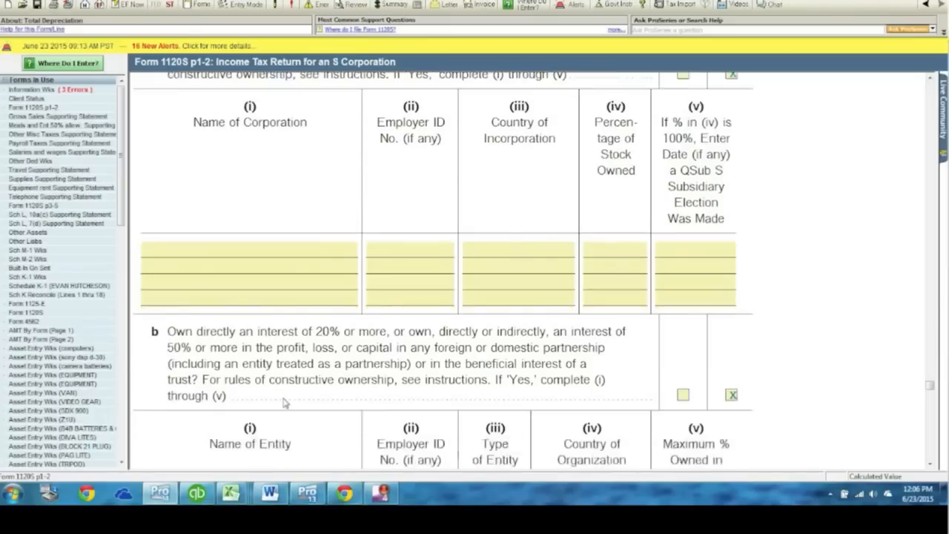
scroll(393, 329, down, 8)
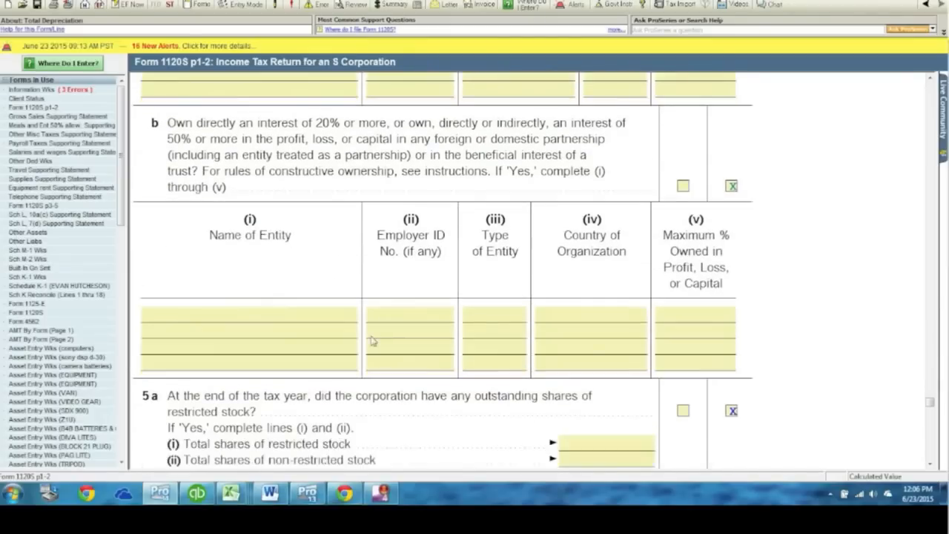
scroll(342, 337, down, 4)
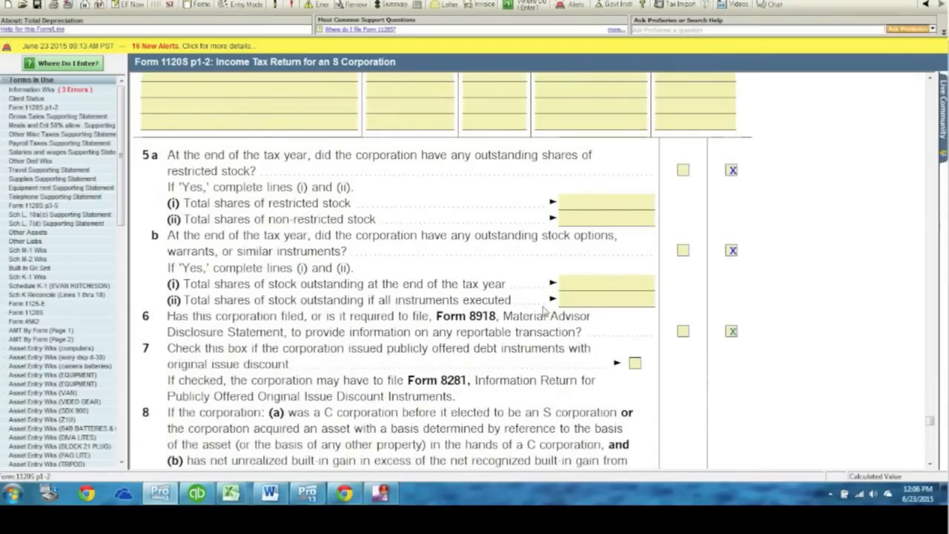
scroll(734, 356, down, 3)
scroll(719, 363, up, 4)
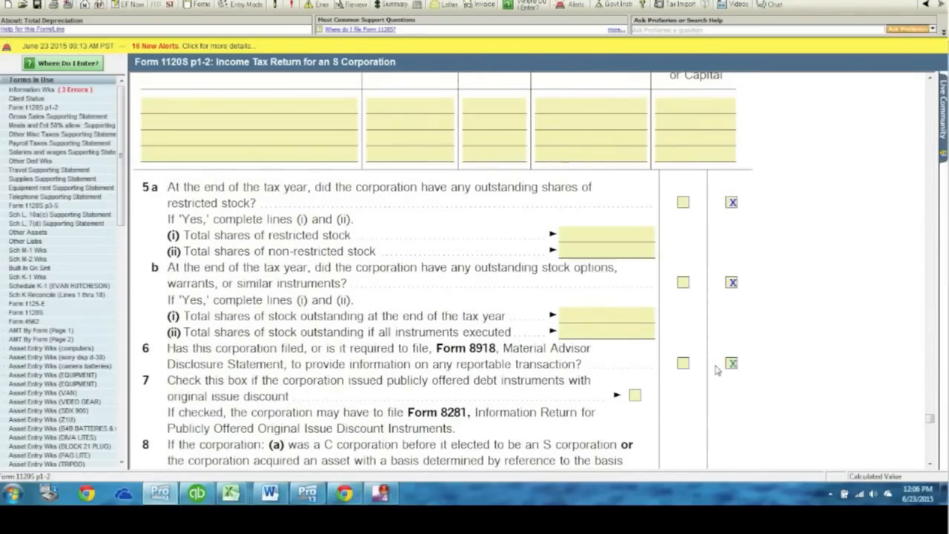
Return to the start of Schedule B and view the officer signature and Paid Preparer's Use Only sections
scroll(715, 365, up, 20)
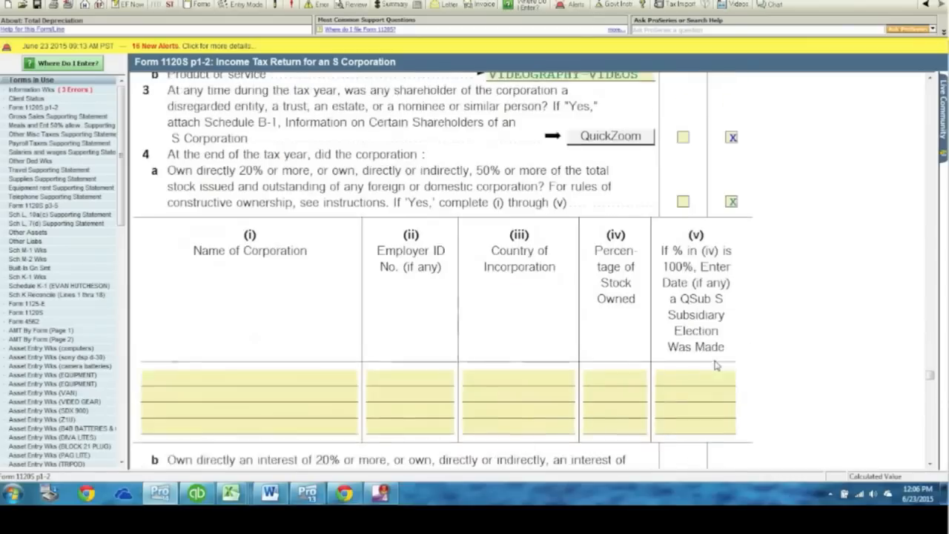
scroll(693, 356, up, 2)
scroll(593, 345, down, 4)
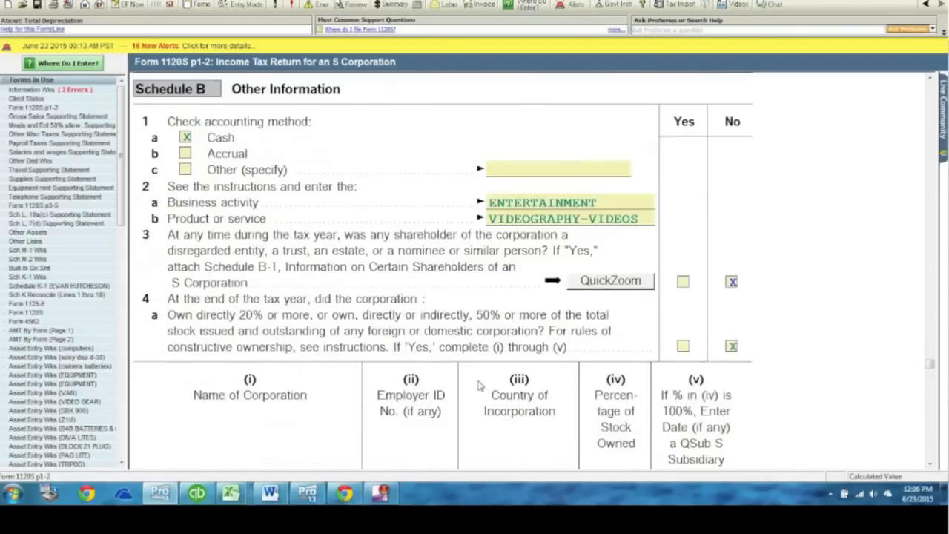
scroll(481, 383, up, 10)
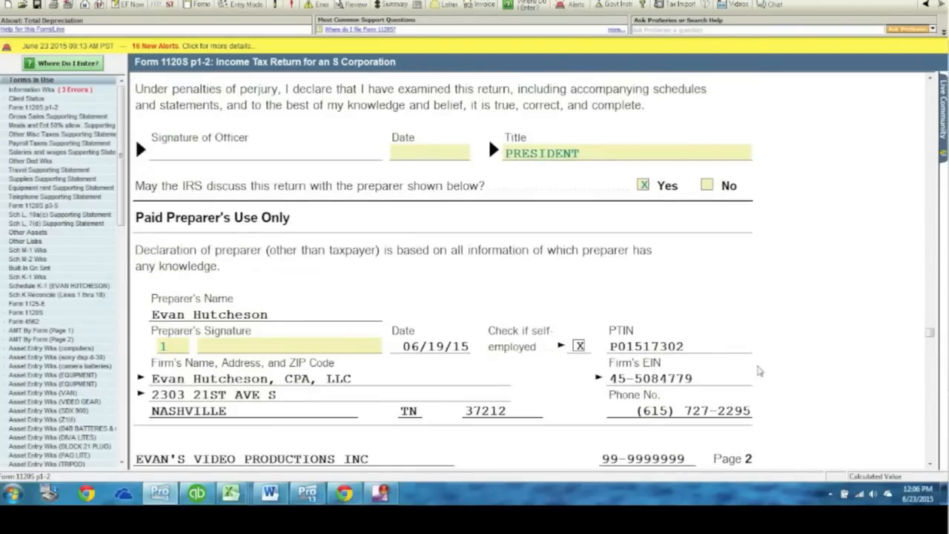
Check ordinary business income on line 21 of Form 1120S p1-2, and follow it to Schedule K on Form 1120S p3-5
drag(929, 333, 930, 258)
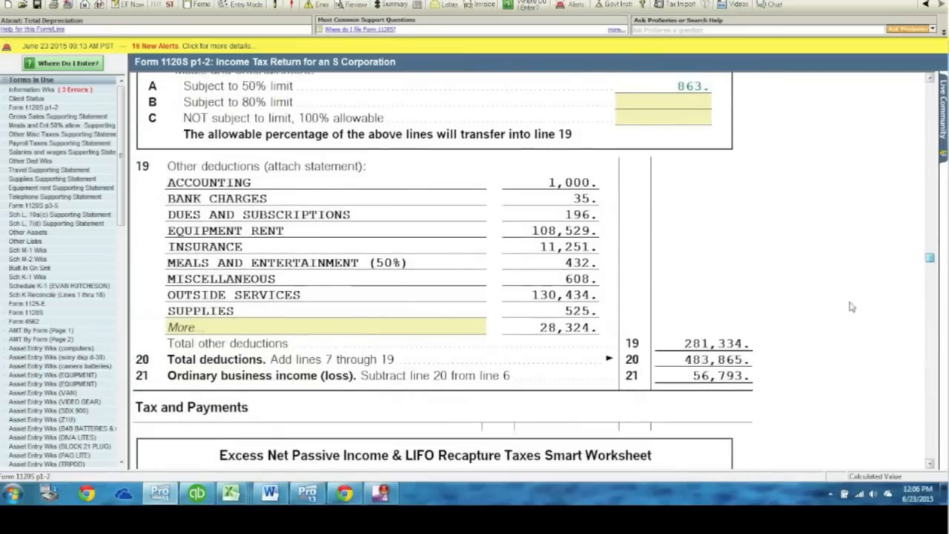
click(695, 377)
drag(929, 261, 930, 454)
click(699, 397)
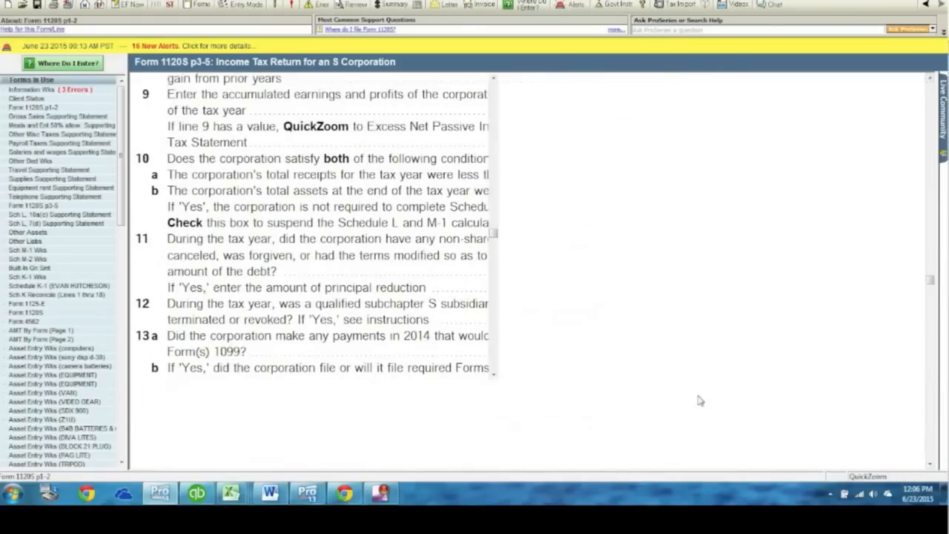
Review Schedule K from the income lines through the line 11 Section 179 deduction to Items Affecting Shareholder Basis
scroll(697, 344, down, 5)
scroll(697, 345, down, 15)
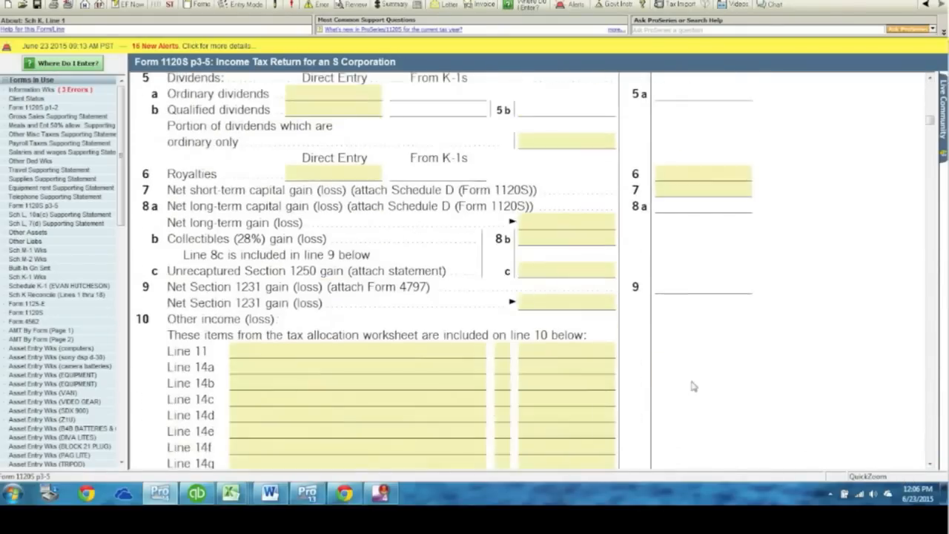
click(708, 335)
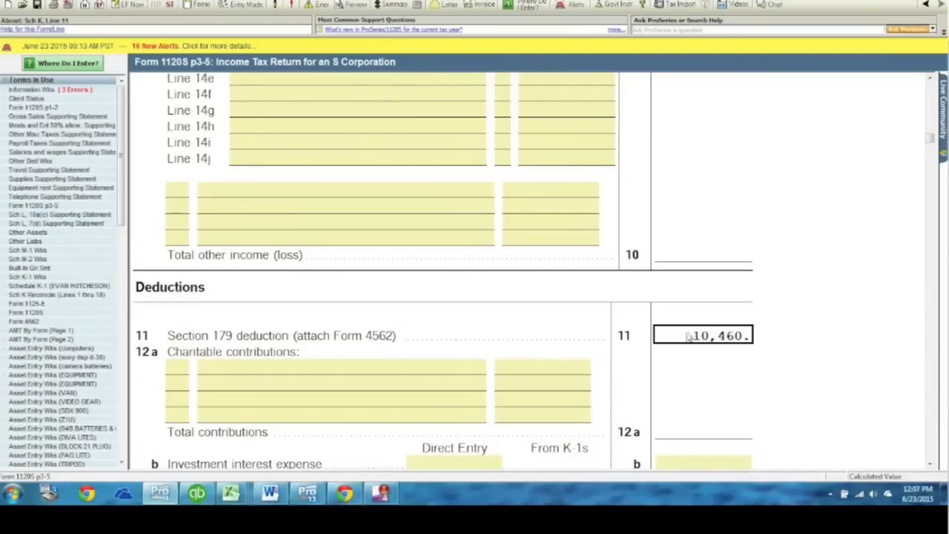
scroll(724, 371, down, 3)
scroll(725, 374, down, 15)
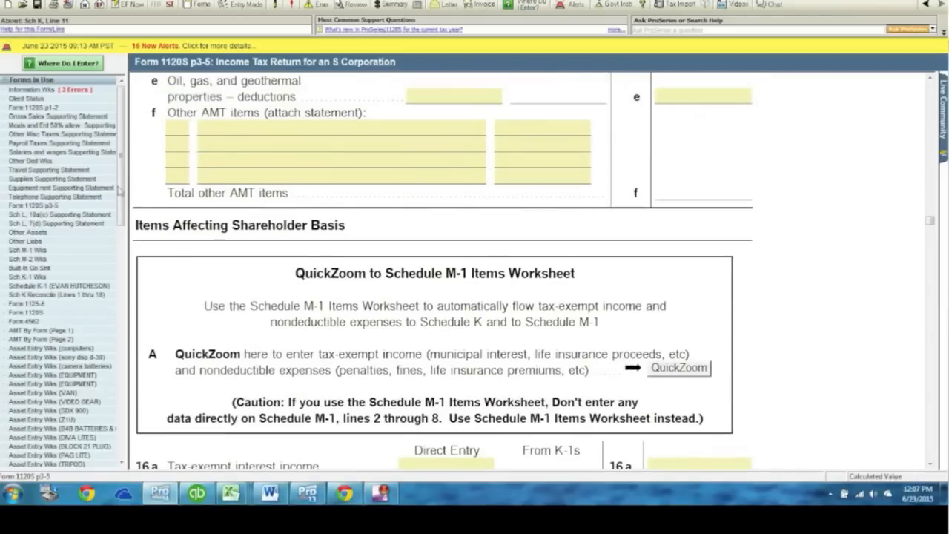
Open the shareholder's Schedule K-1 and check ordinary business income on line 1 and the Section 179 deduction on line 11
click(98, 286)
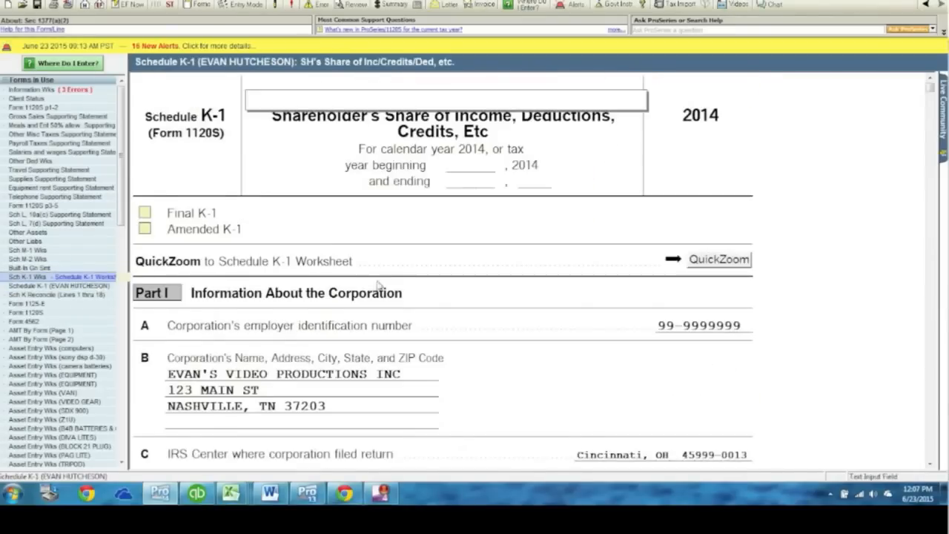
scroll(571, 339, down, 6)
click(665, 308)
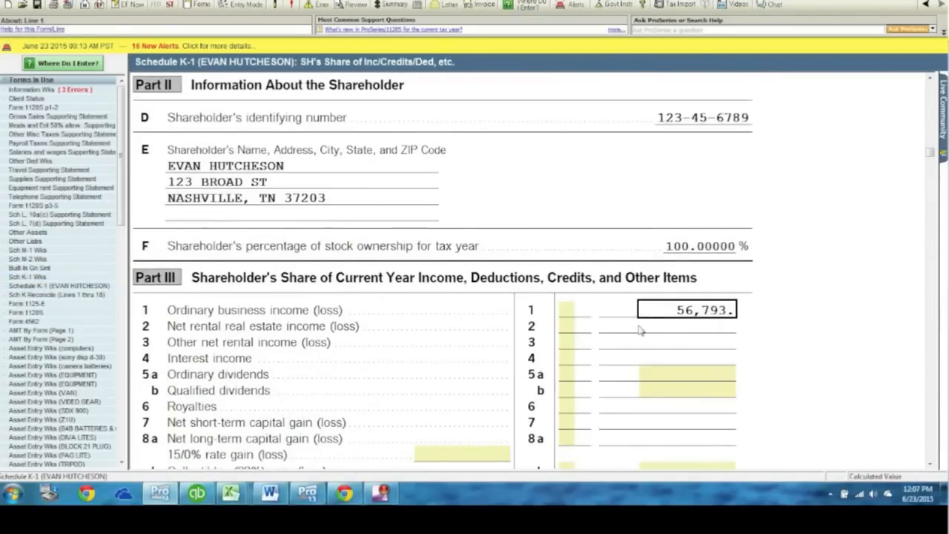
scroll(639, 329, down, 15)
scroll(656, 326, up, 10)
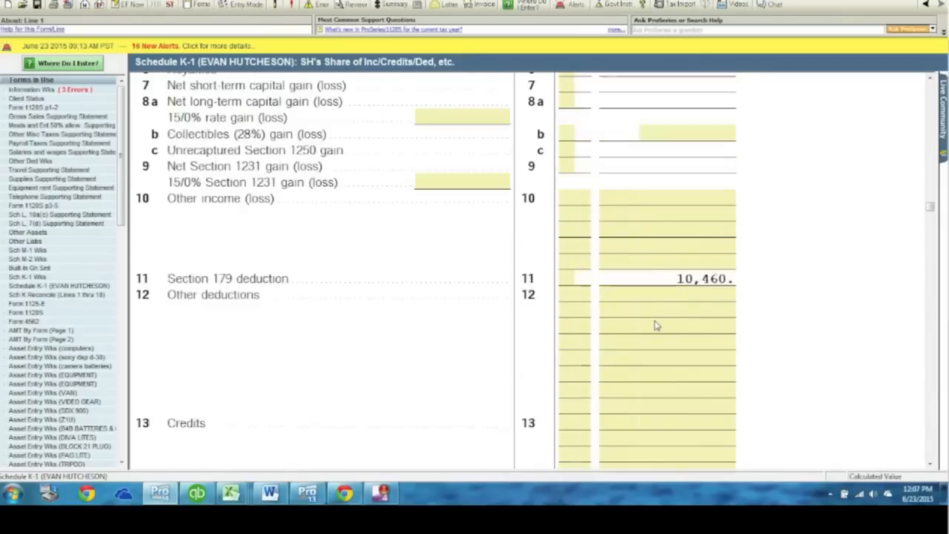
click(657, 310)
Review Schedule K-1 lines 13 to 16, including AMT items and items affecting shareholder basis, and return to the start of Part III
scroll(634, 337, down, 4)
scroll(631, 335, down, 3)
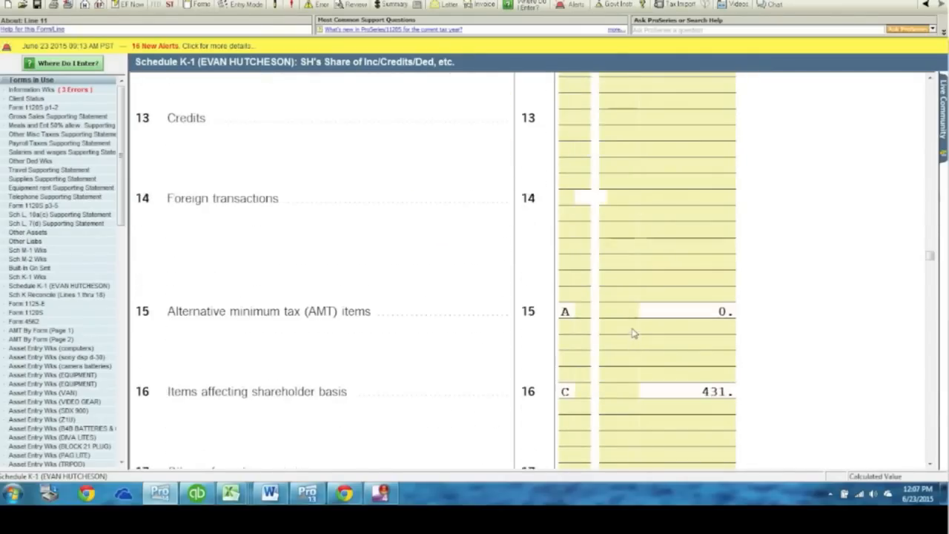
scroll(630, 319, down, 4)
scroll(633, 317, up, 3)
scroll(634, 316, up, 15)
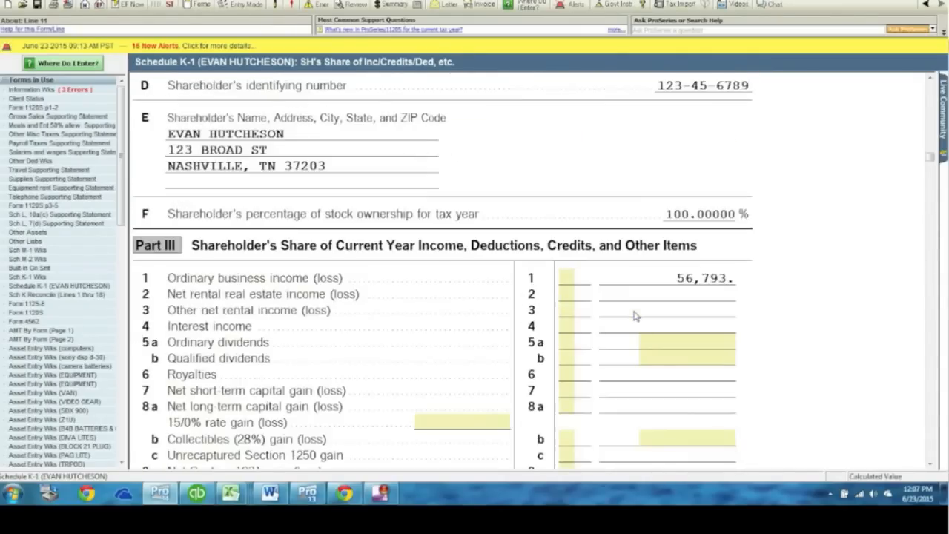